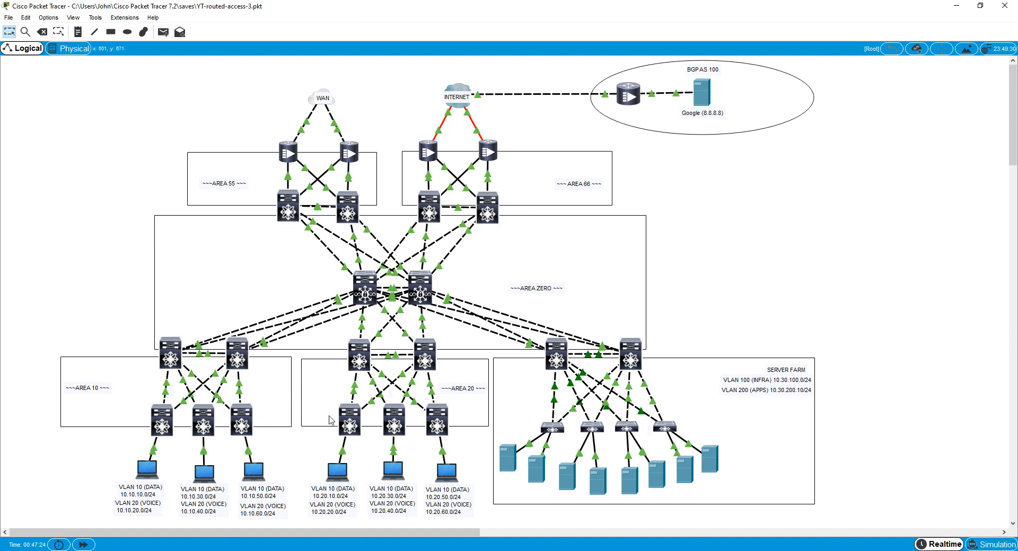
mouse_move(340, 423)
mouse_move(169, 358)
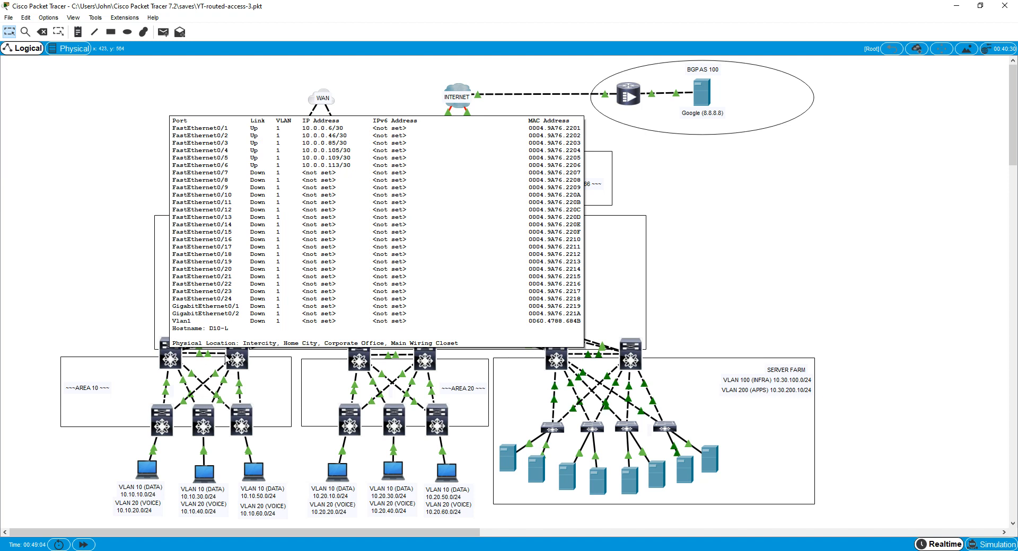
mouse_move(234, 359)
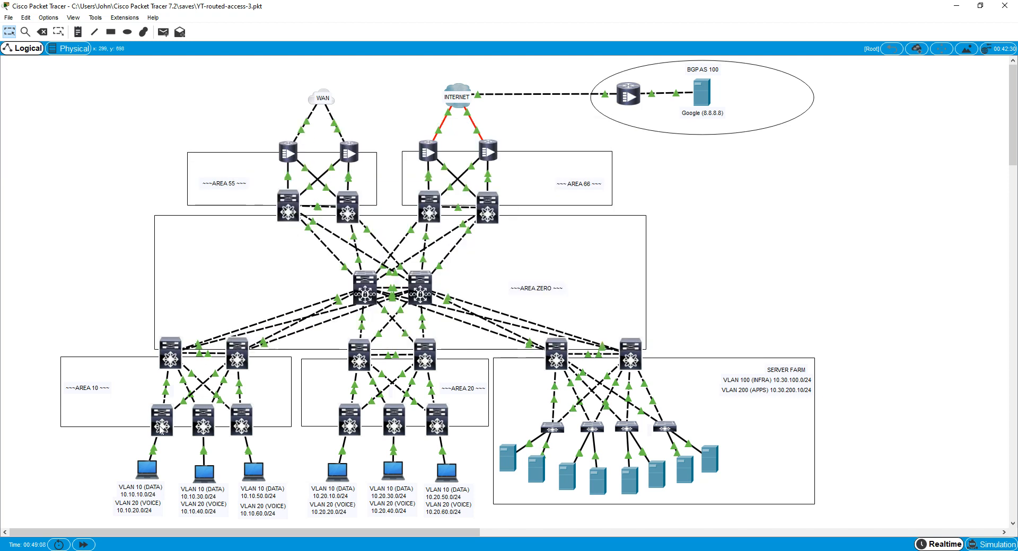
mouse_move(161, 430)
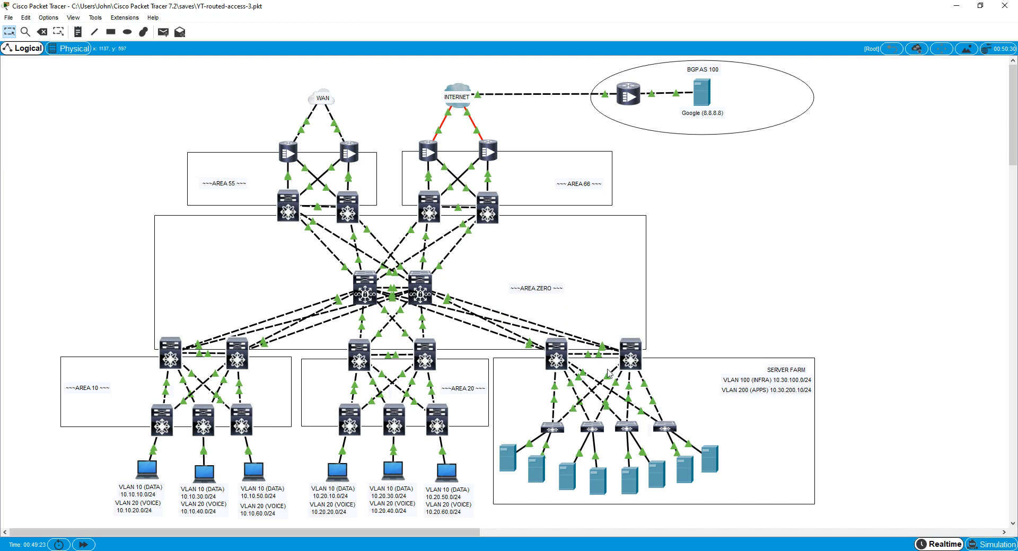
Open a widened command-line window for the left Area 10 distribution switch (D10-L) and enter global configuration mode
click(177, 359)
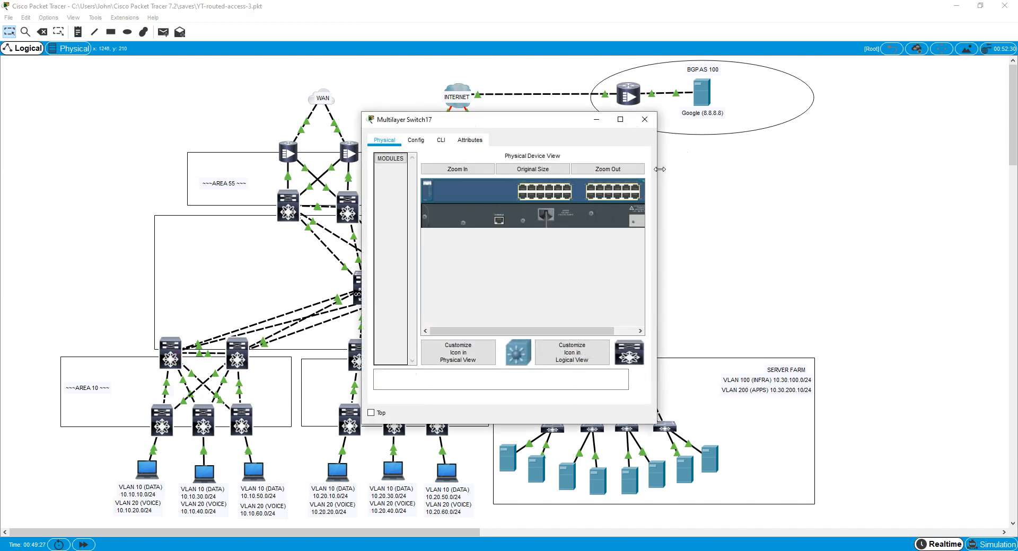
drag(659, 169, 939, 147)
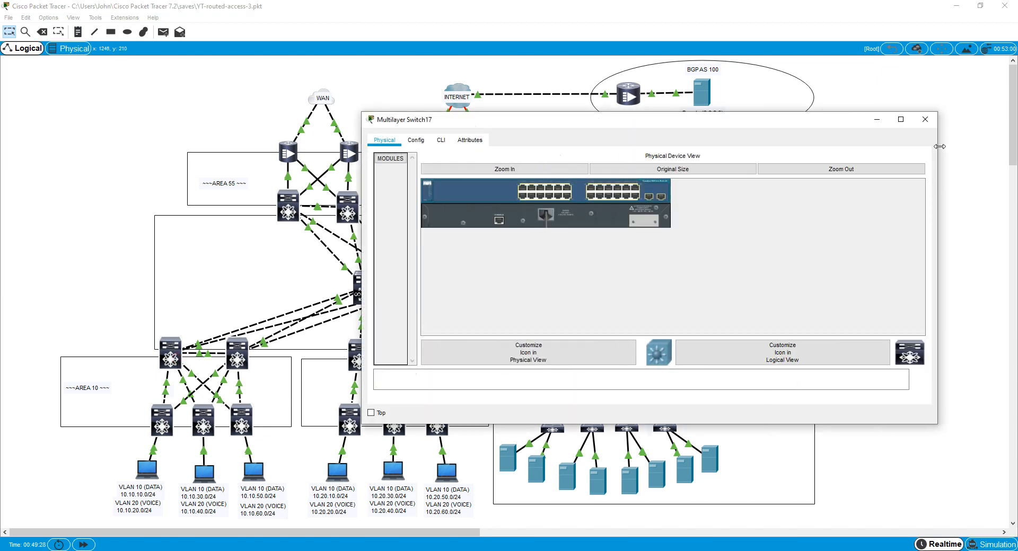
click(441, 140)
key(Return)
key(Return)
key(Return)
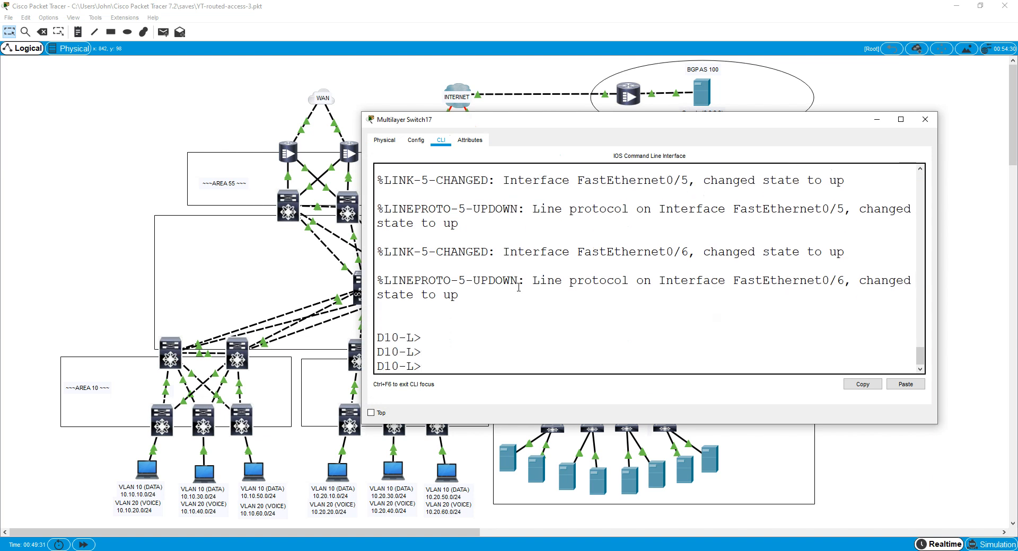
text(en)
key(Return)
text(conf t)
key(Return)
Create Loopback0 on D10-L with IP address 10.10.254.1 and mask 255.255.255.255, leave configuration mode and close the device window
text(int lo)
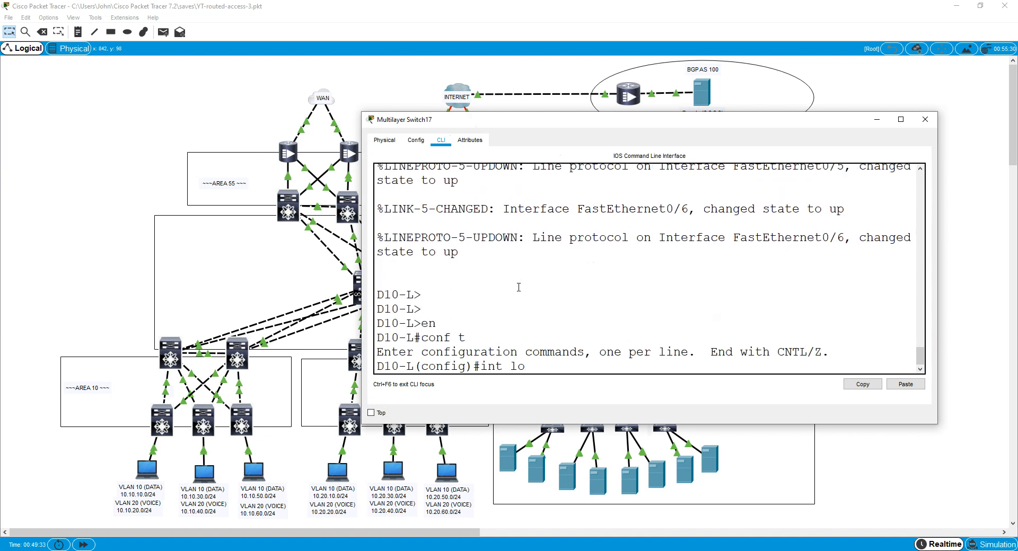
text(o0)
key(Return)
key(Return)
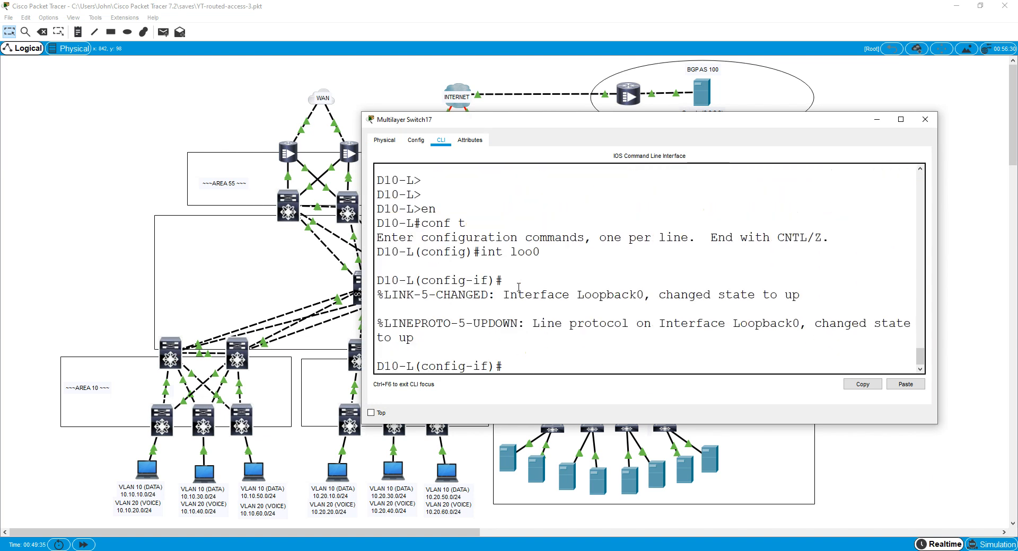
text(ip add 10.10.254.1 255.255.255.255)
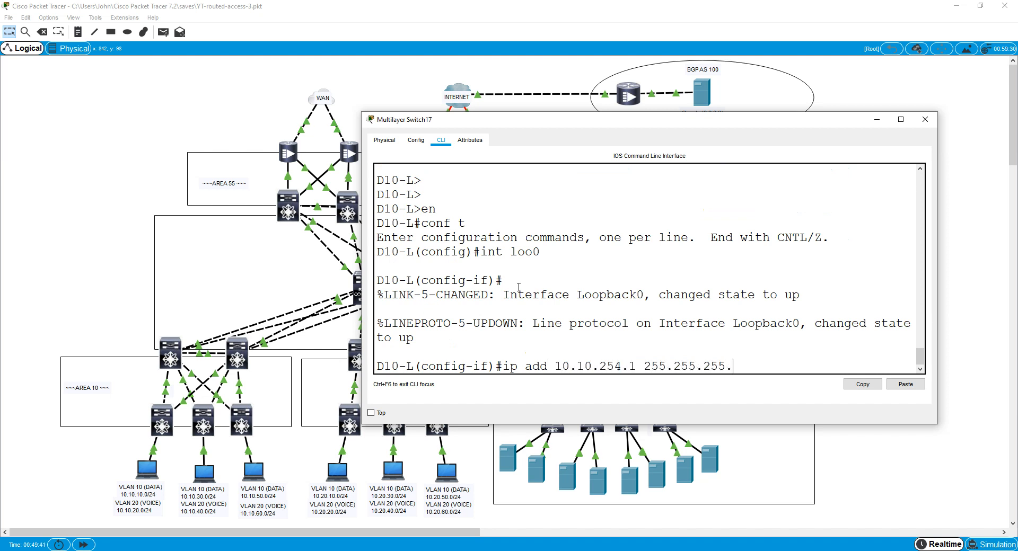
key(Return)
key(ctrl+z)
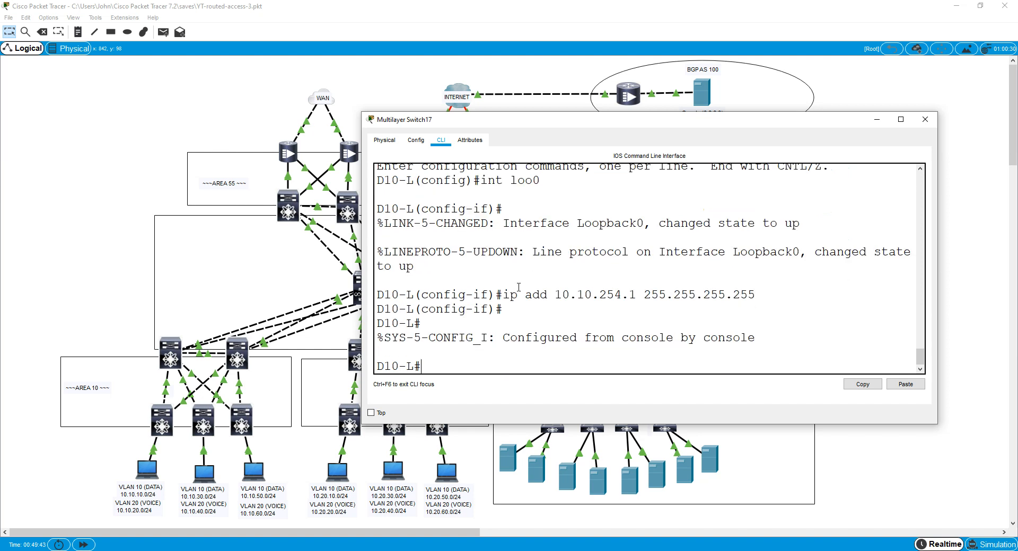
click(925, 119)
Open a widened command-line window for the right Area 10 distribution switch (D10-R) and enter global configuration mode
click(239, 362)
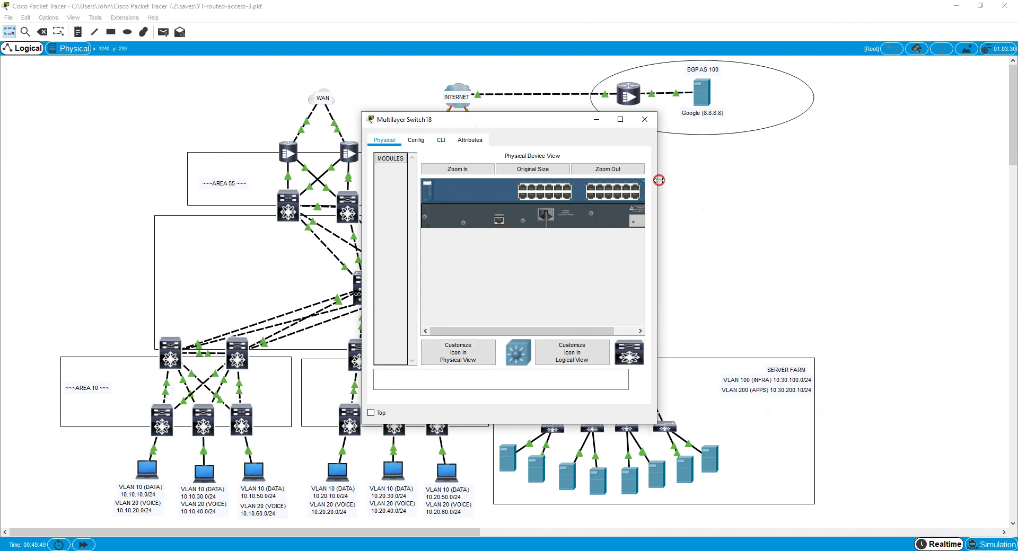
drag(657, 180, 965, 204)
click(441, 140)
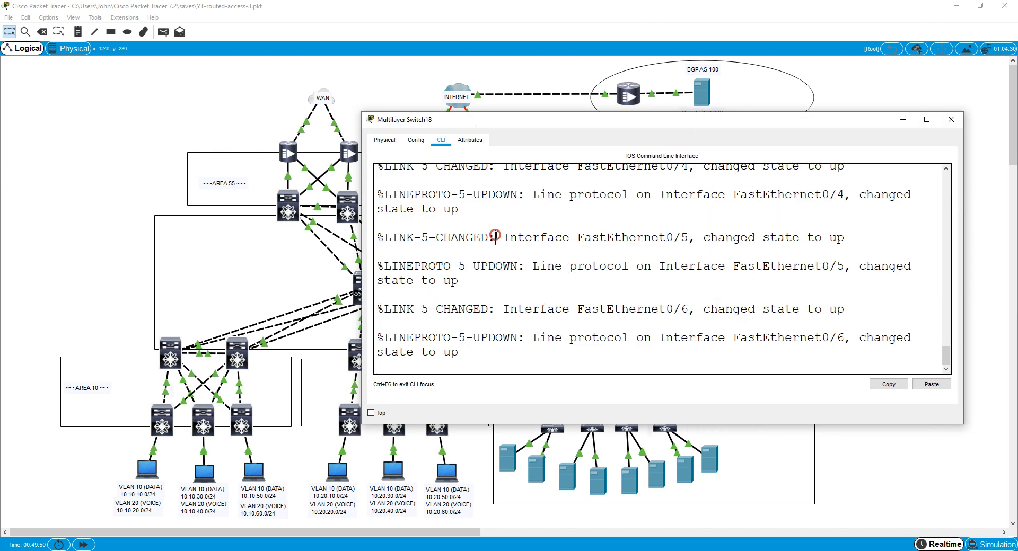
key(Return)
text(en)
key(Return)
text(conf t)
key(Return)
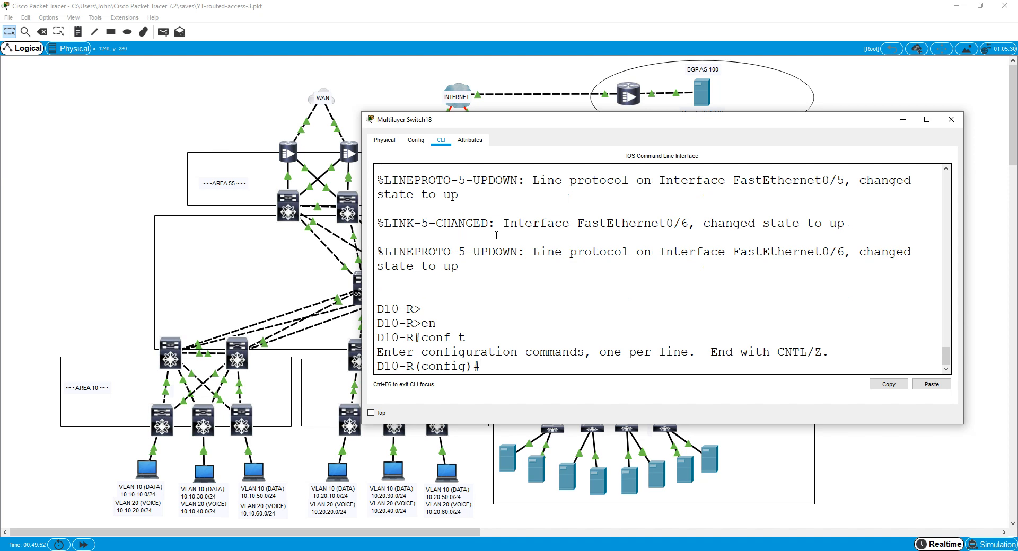
Create Loopback0 on D10-R with IP address 10.10.254.2 and mask 255.255.255.255, leave configuration mode and close the device window
text(int loo0)
key(Return)
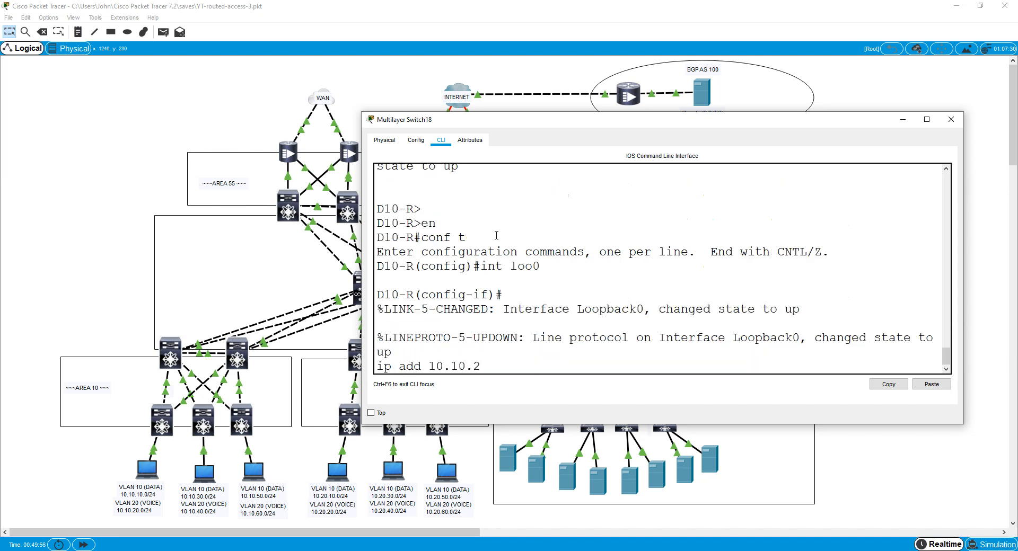
text(ip add 10.10.254.2 255.255.255.255)
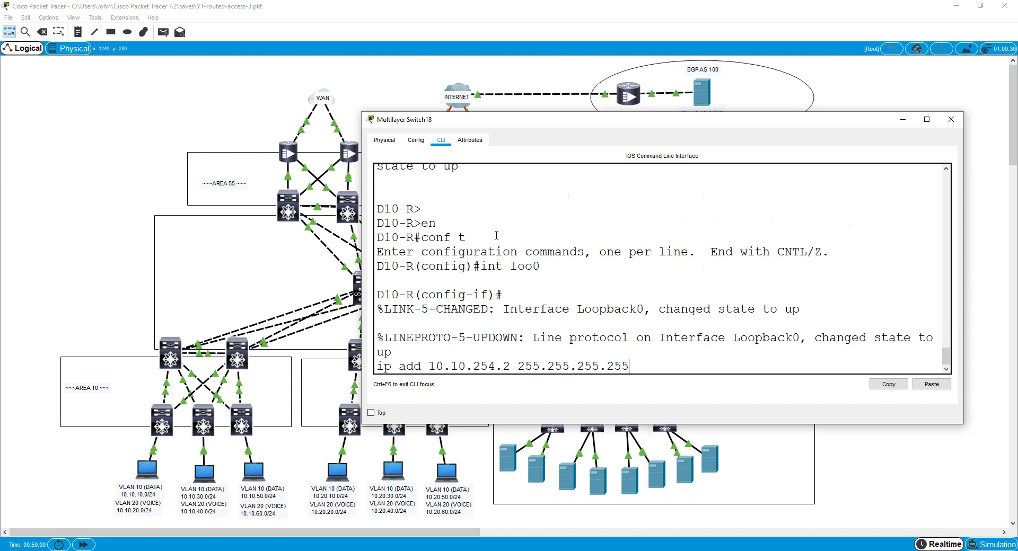
key(Return)
key(ctrl+z)
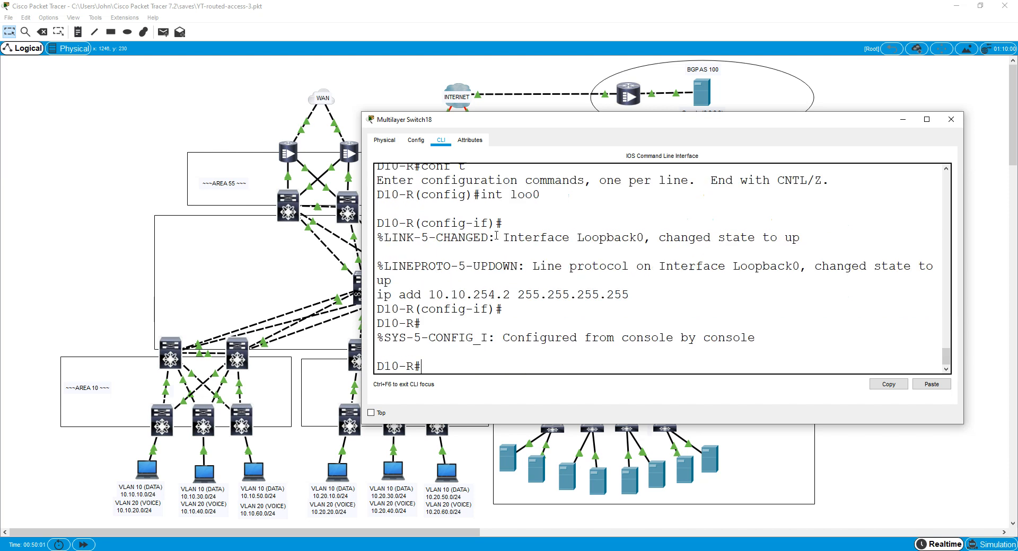
click(942, 121)
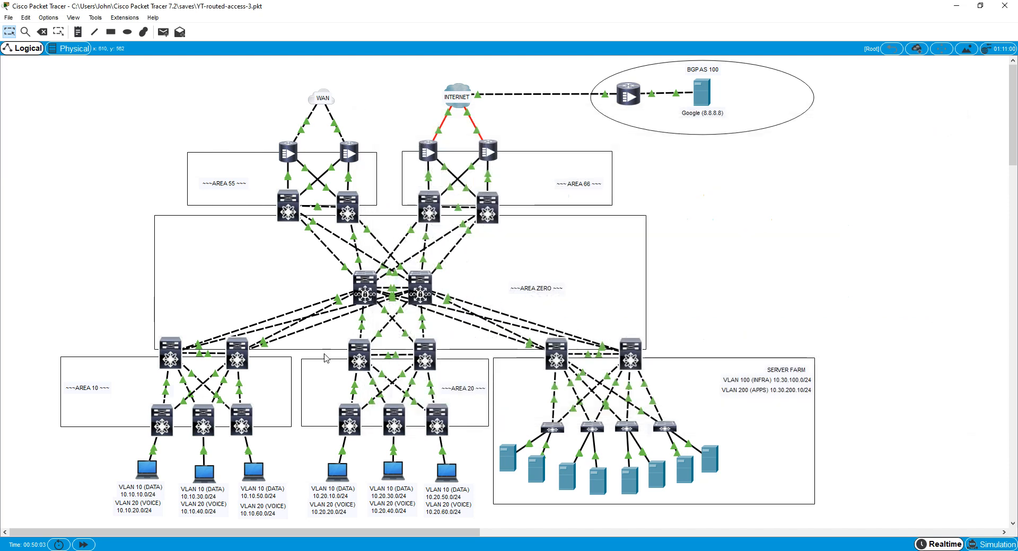
Open a widened command-line window for the left Area 10 access switch (A10-L), leave its VLAN 10 interface mode and re-enter global configuration mode
click(164, 432)
double_click(512, 338)
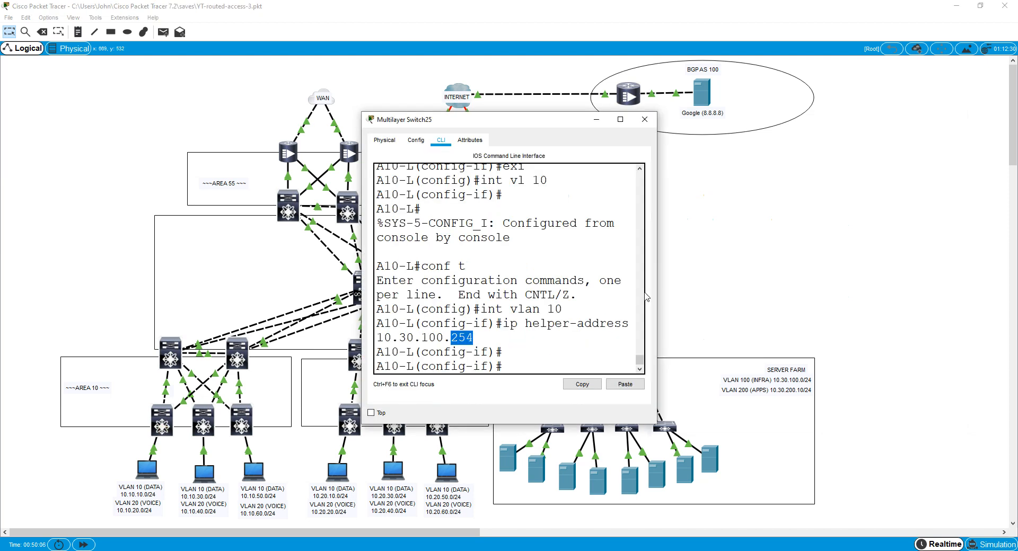
drag(657, 292, 985, 292)
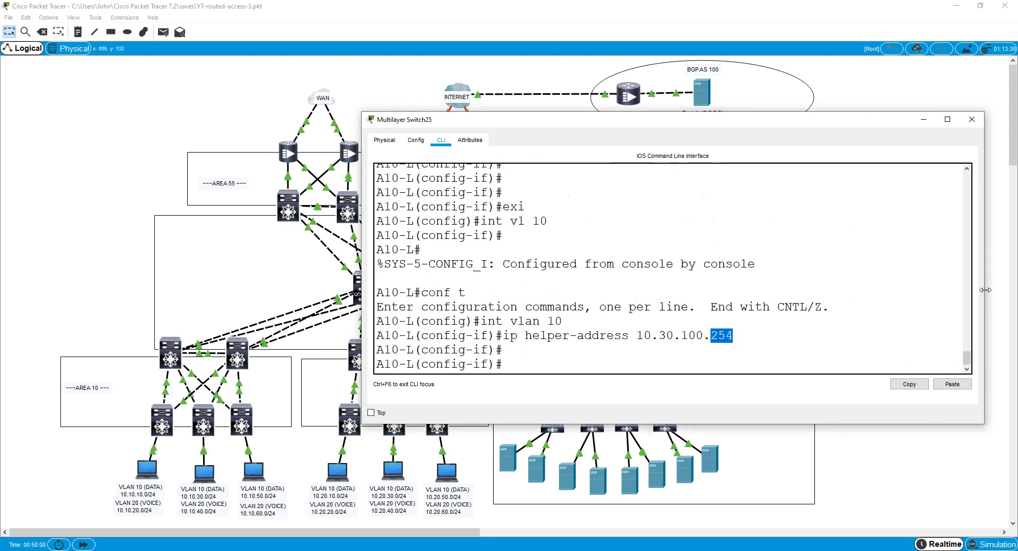
click(721, 351)
key(ctrl+z)
text(conf t)
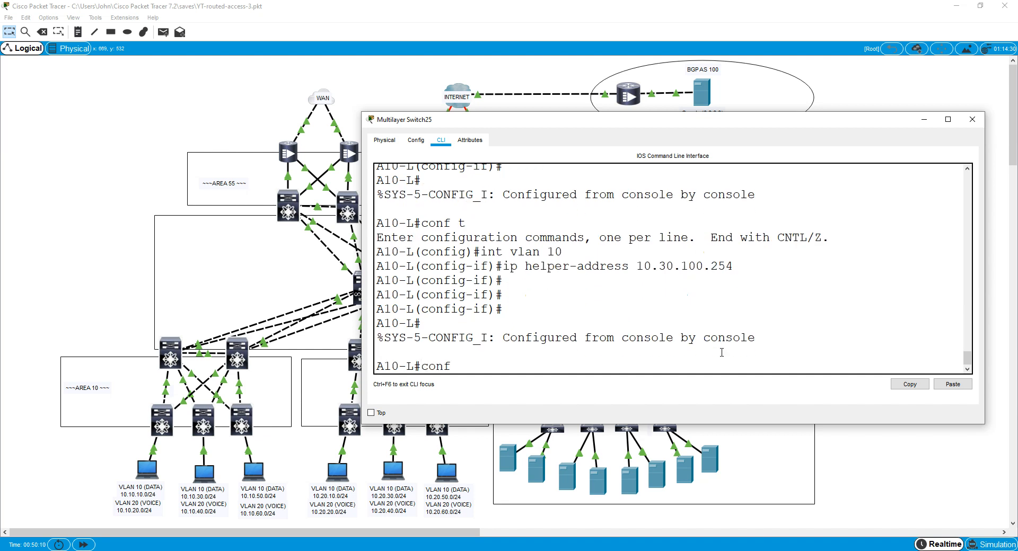
key(Return)
Create Loopback0 on A10-L with IP address 10.10.254.3 and mask 255.255.255.255, leave configuration mode and close the device window
text(int)
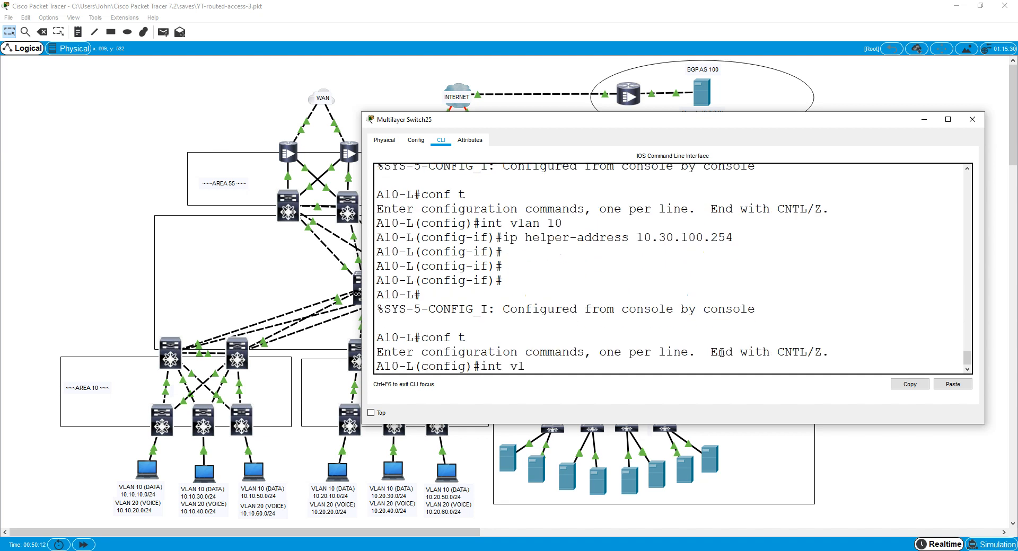
text( loo0)
key(Return)
text(ip a)
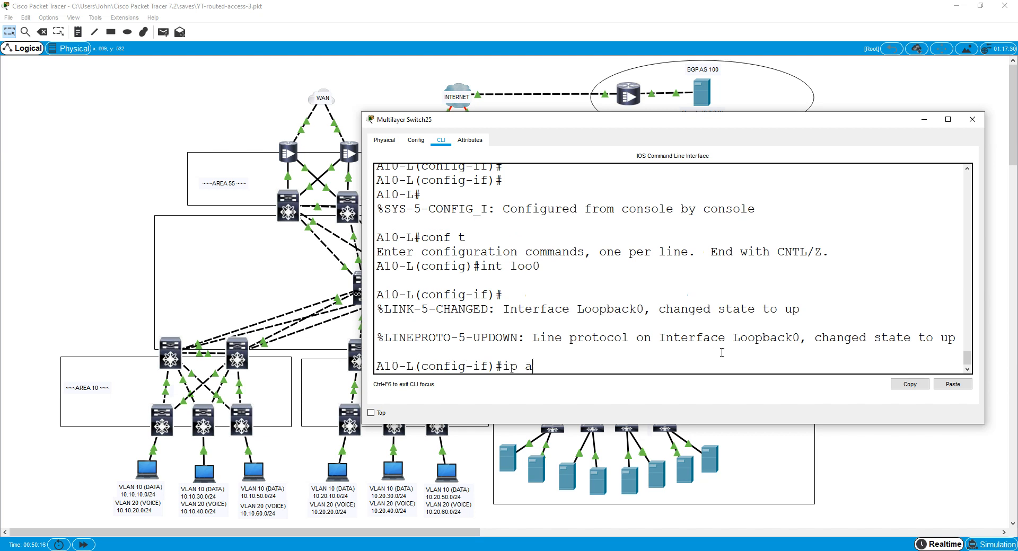
text(dd 10.10.254.3 255.255.255.255)
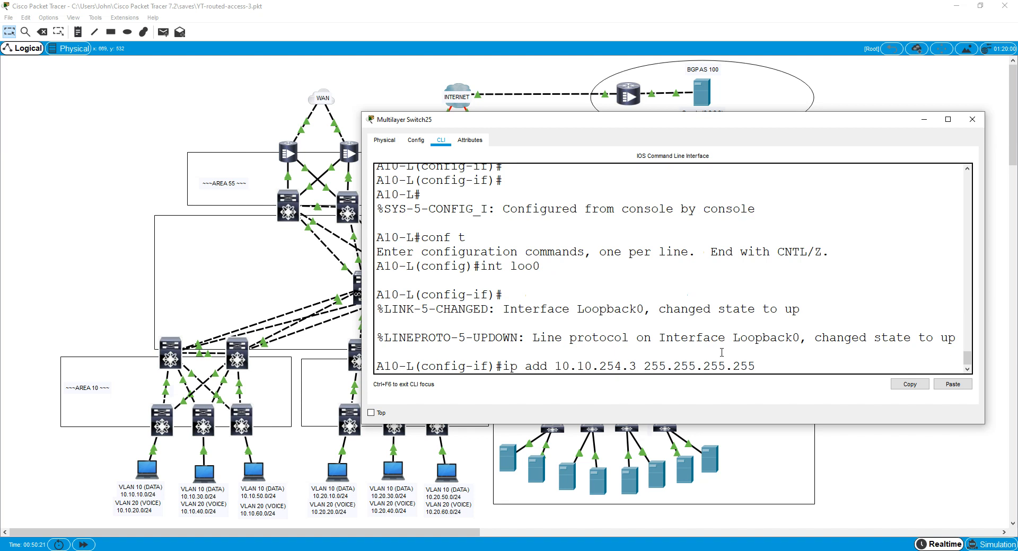
key(Return)
key(ctrl+z)
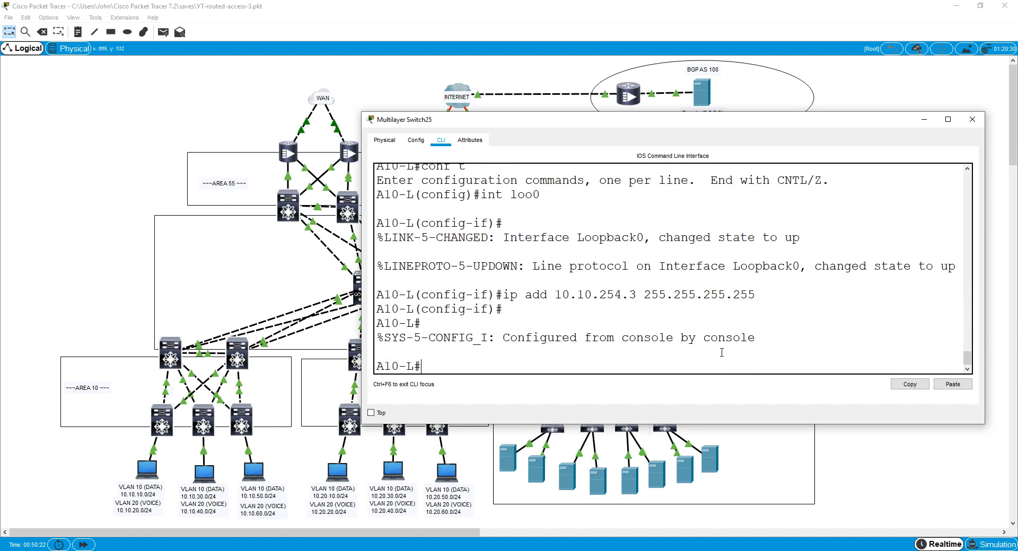
click(973, 121)
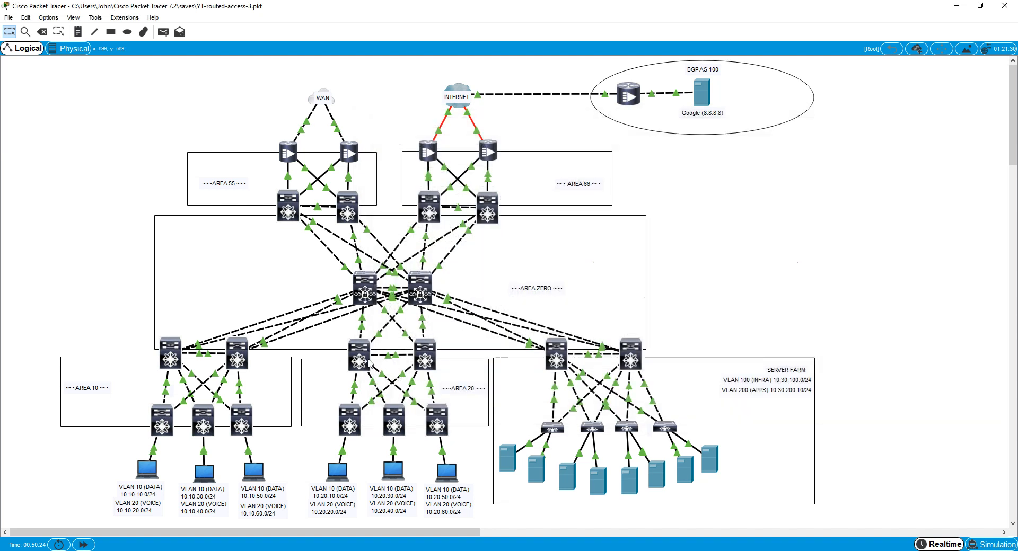
Create Loopback0 on the centre Area 10 access switch (A10-C) with IP address 10.10.254.4 and mask 255.255.255.255, and close its window
click(205, 426)
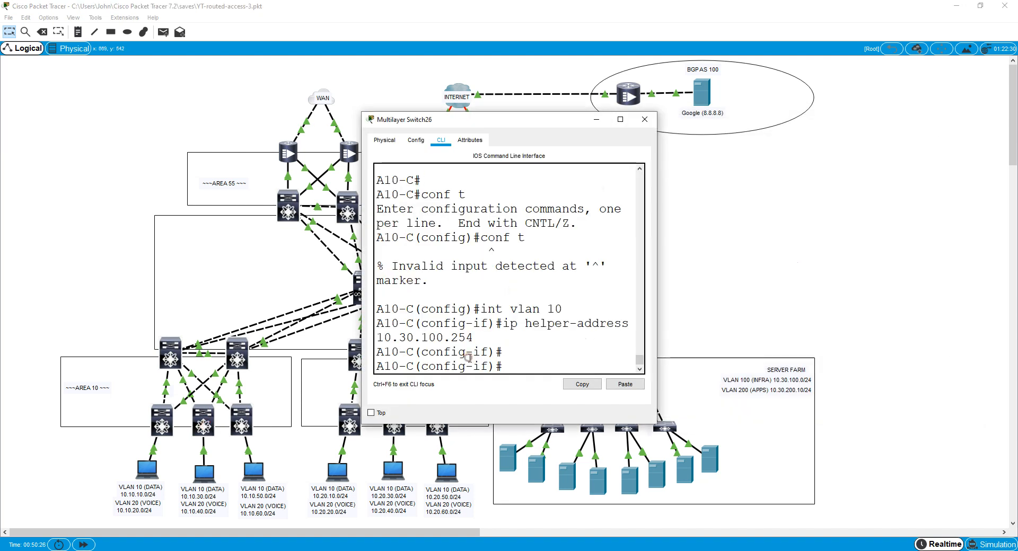
drag(660, 293, 926, 292)
click(548, 336)
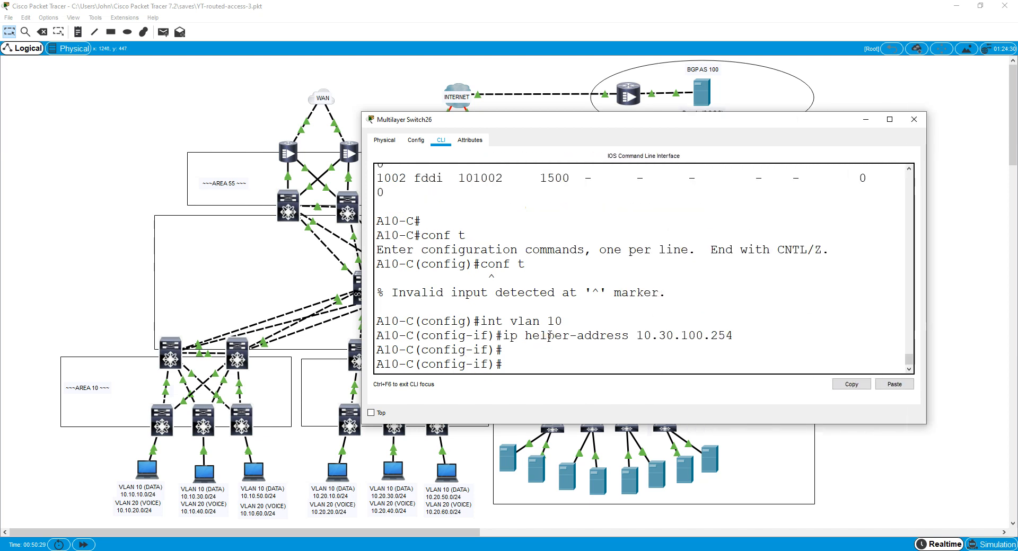
text(exi)
key(Return)
text(int loo0)
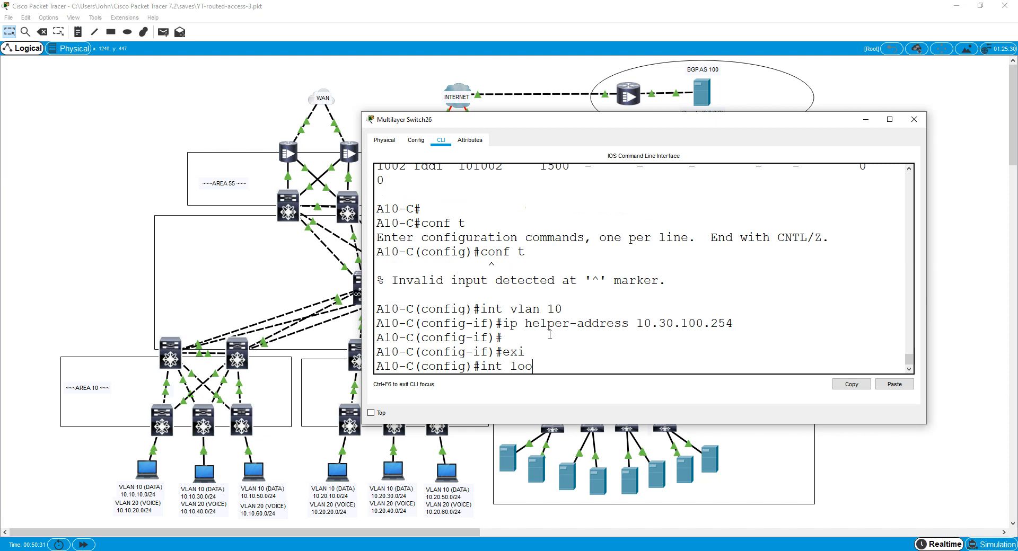
key(Return)
text(ip add 10.10.)
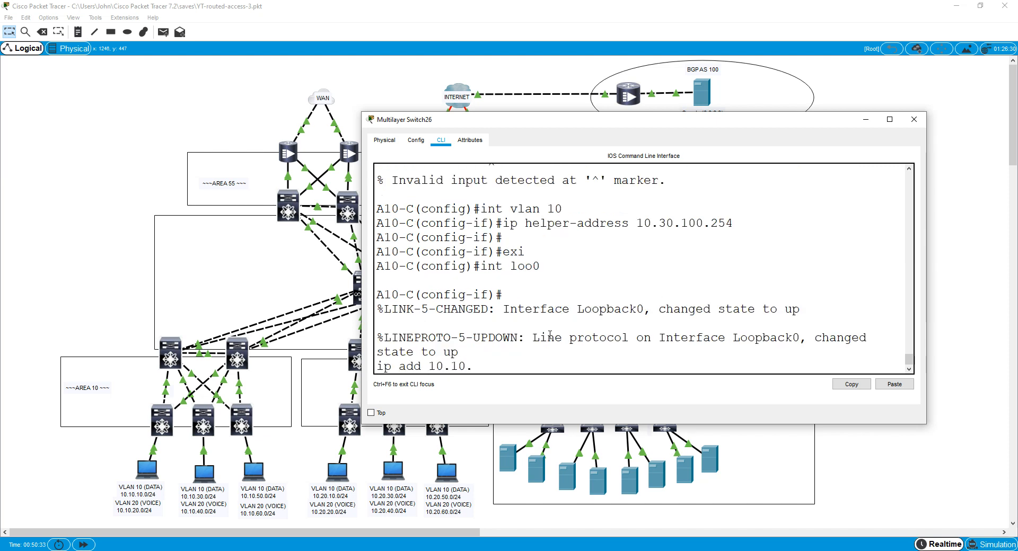
text(254.4 255.255.255.255)
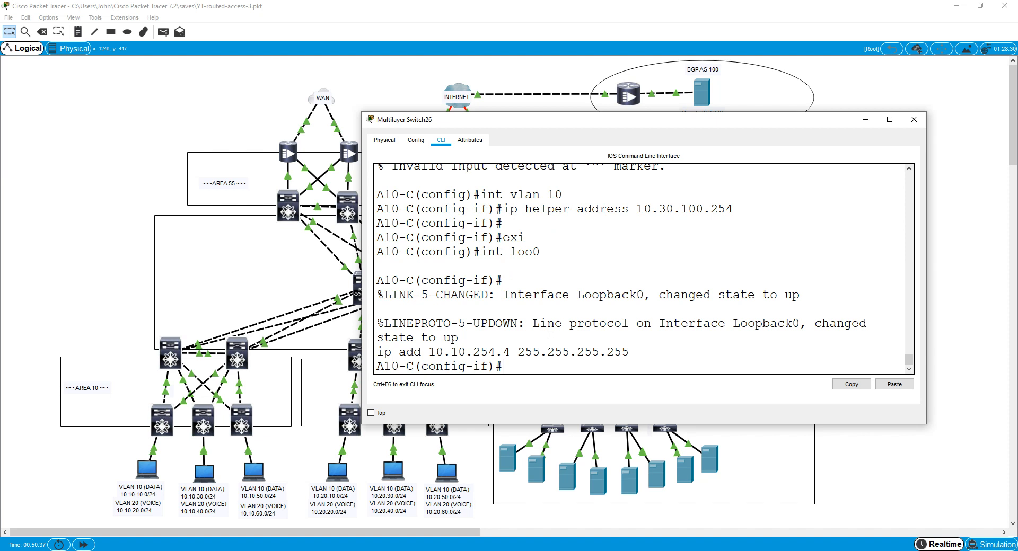
click(914, 119)
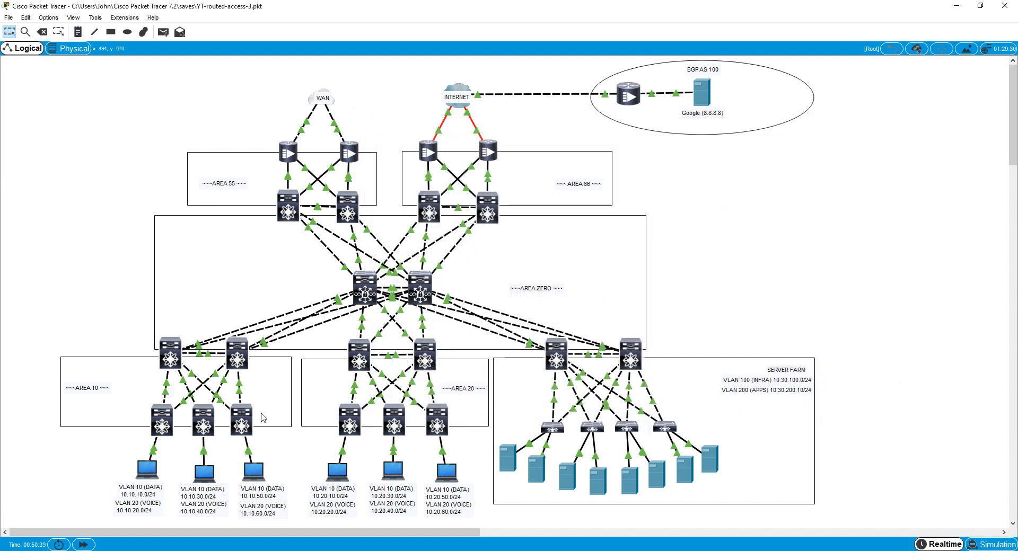
Open a widened command-line window for the right Area 10 access switch (A10-R) and create Loopback0
click(248, 426)
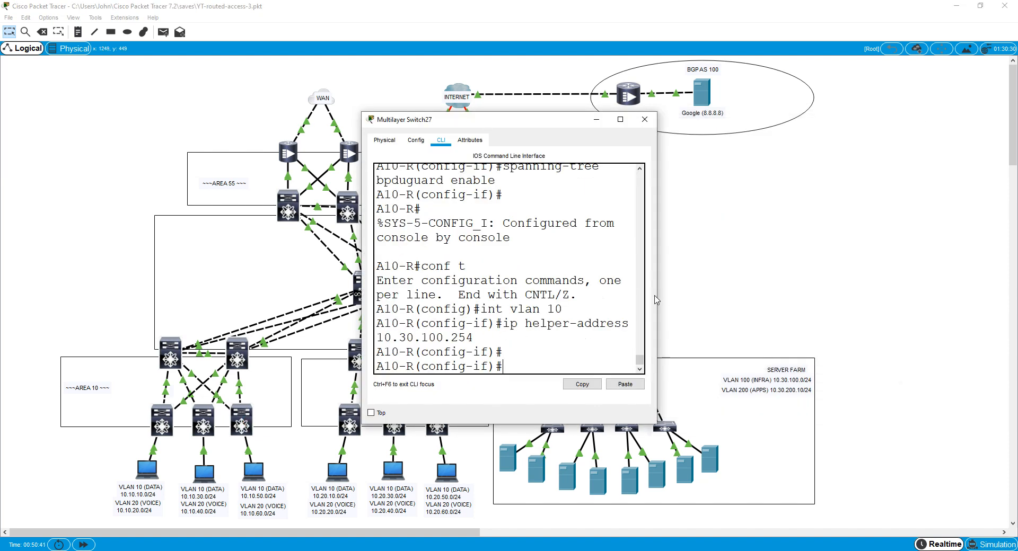
drag(657, 300, 962, 286)
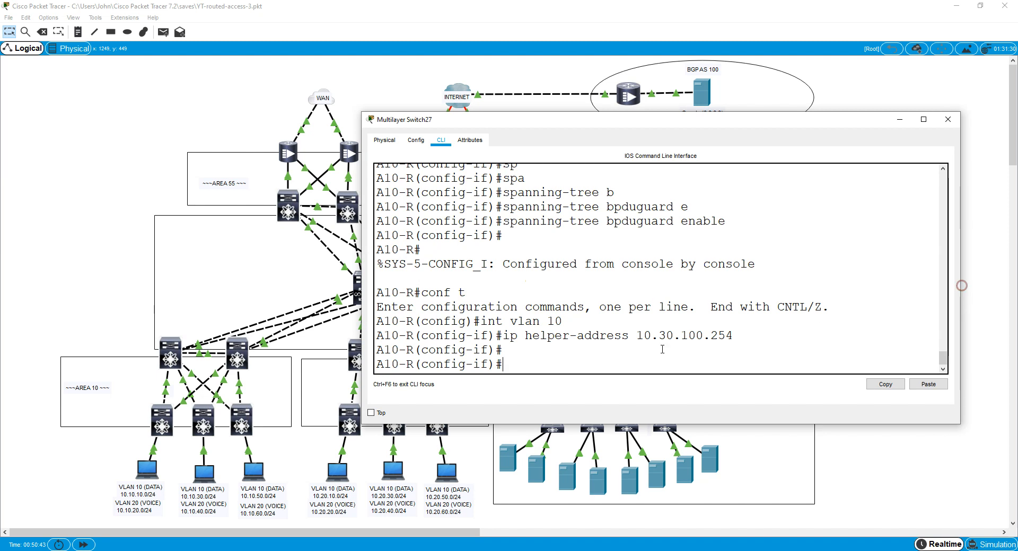
click(646, 356)
text(int loo)
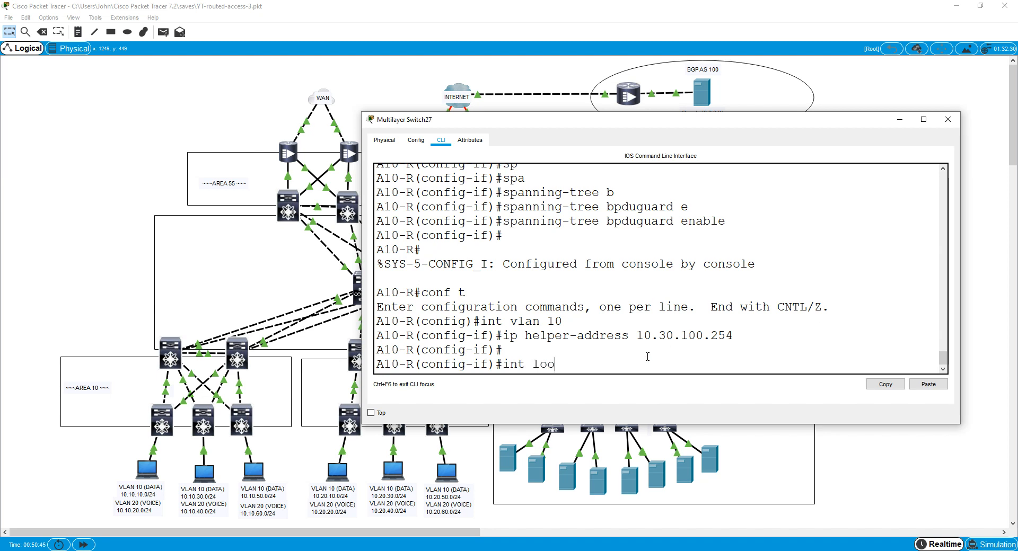
text(0)
key(Return)
Assign 10.10.254.5 with mask 255.255.255.255 to Loopback0 on A10-R, leave configuration mode and dismiss the device window
text(ip add 1)
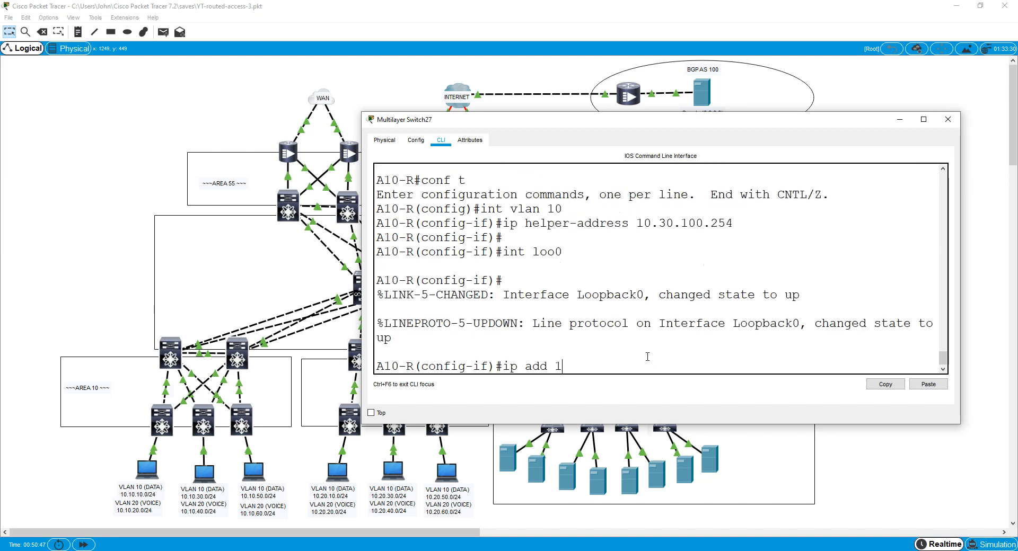
text(0.10.254.5 255.255.25)
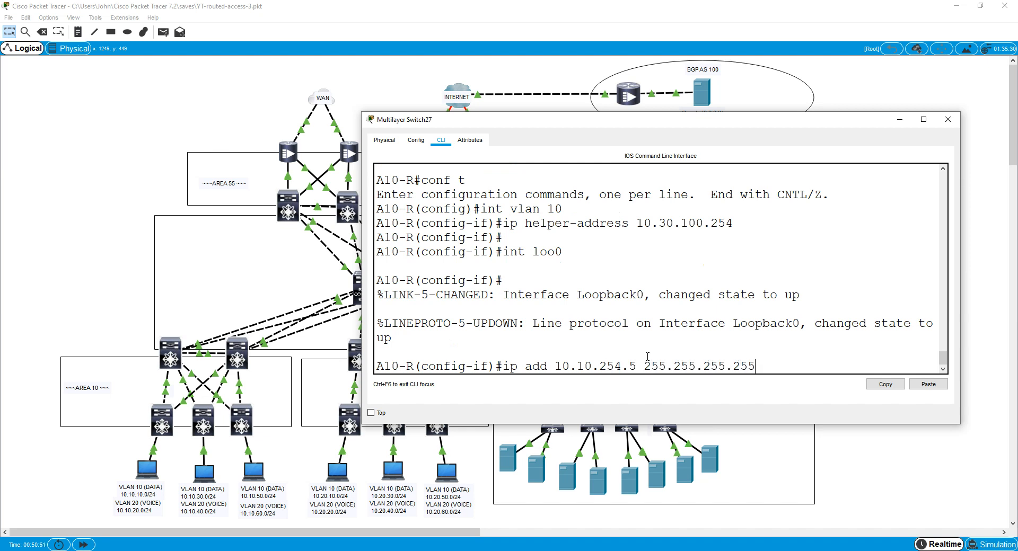
text(5.255)
key(Return)
key(ctrl+z)
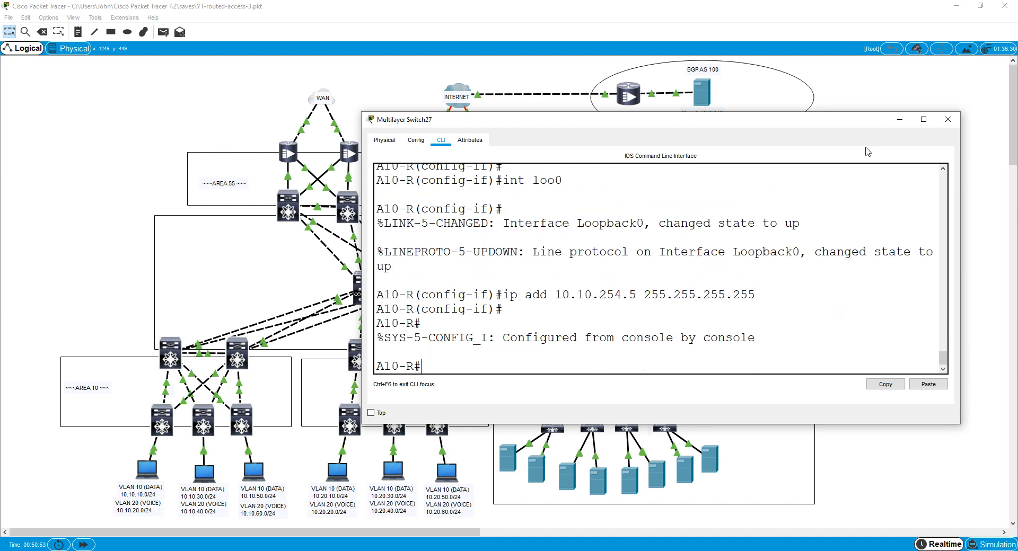
click(900, 120)
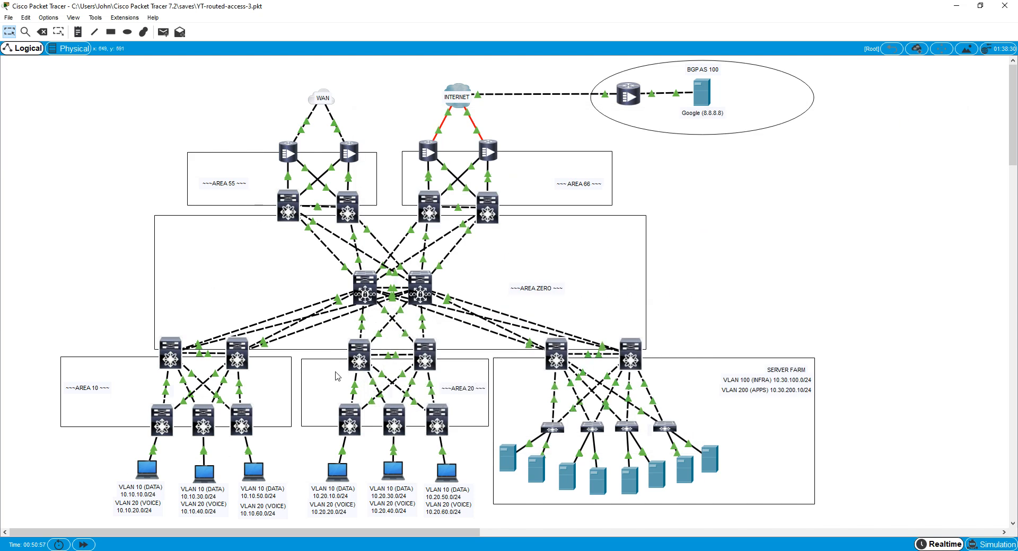
Open a widened command-line window for the left Area 20 distribution switch (D20-L) and enter global configuration mode from privileged mode
click(365, 362)
drag(483, 116, 658, 118)
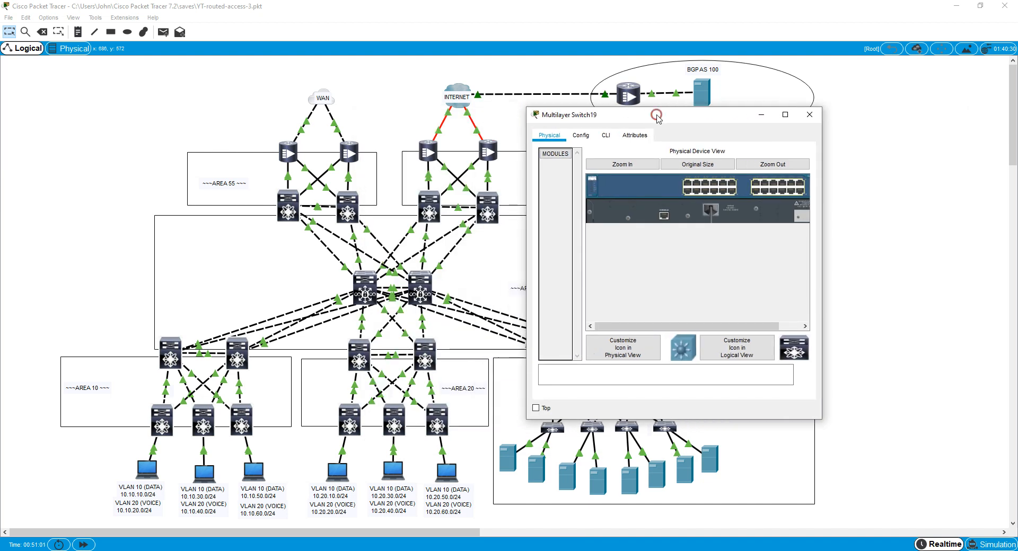
click(606, 135)
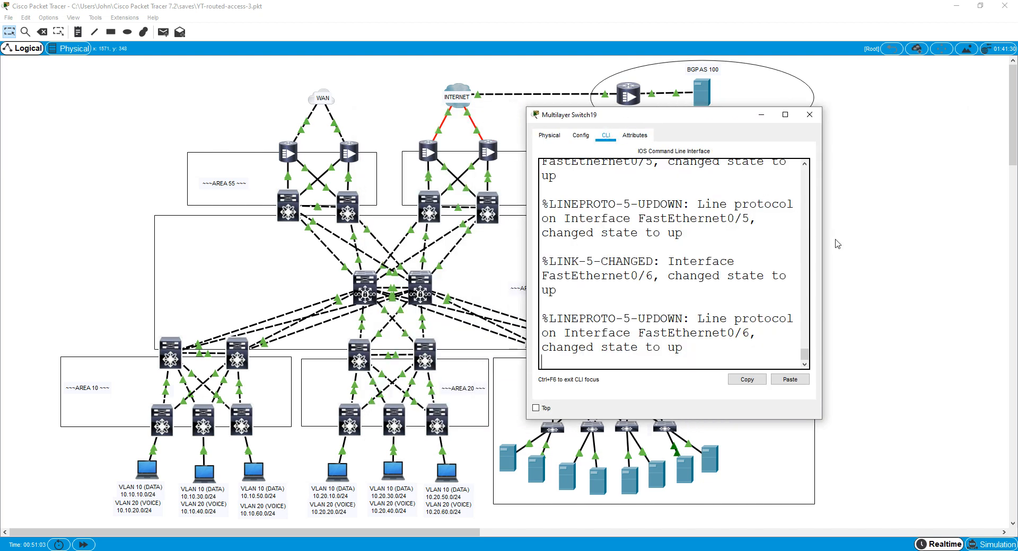
drag(825, 248, 1014, 229)
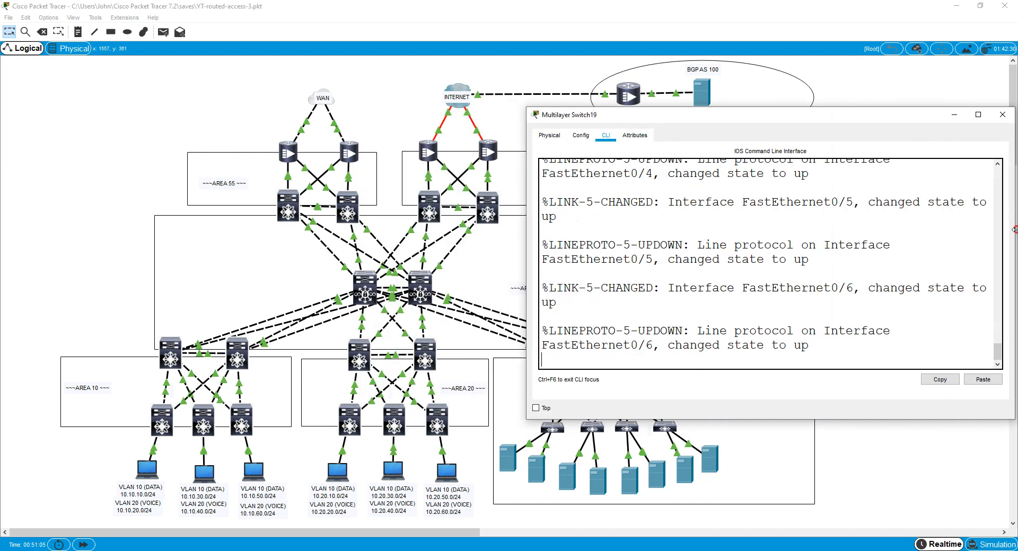
key(Return)
key(Return)
key(Return)
text(en)
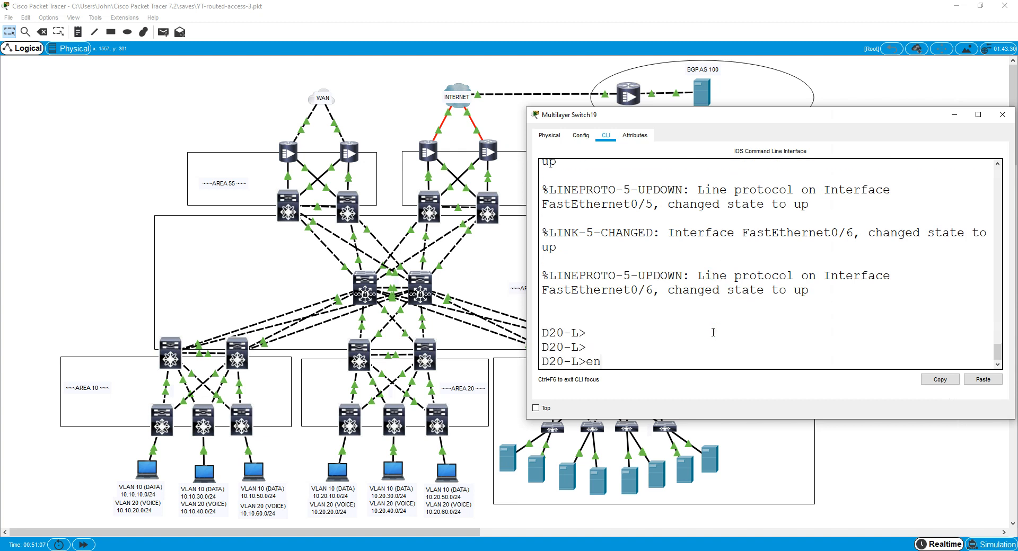
key(Return)
text(conf t)
key(Return)
Create Loopback0 on D20-L with IP address 10.20.254.1 and mask 255.255.255.255, leave configuration mode and close the device window
text(int loo0)
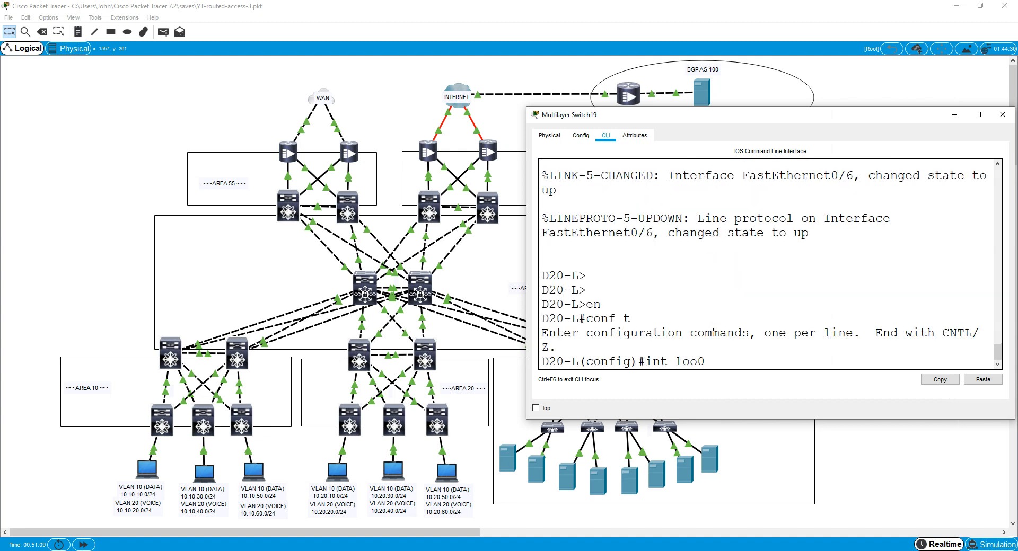
key(Return)
text(ip add 10.20.)
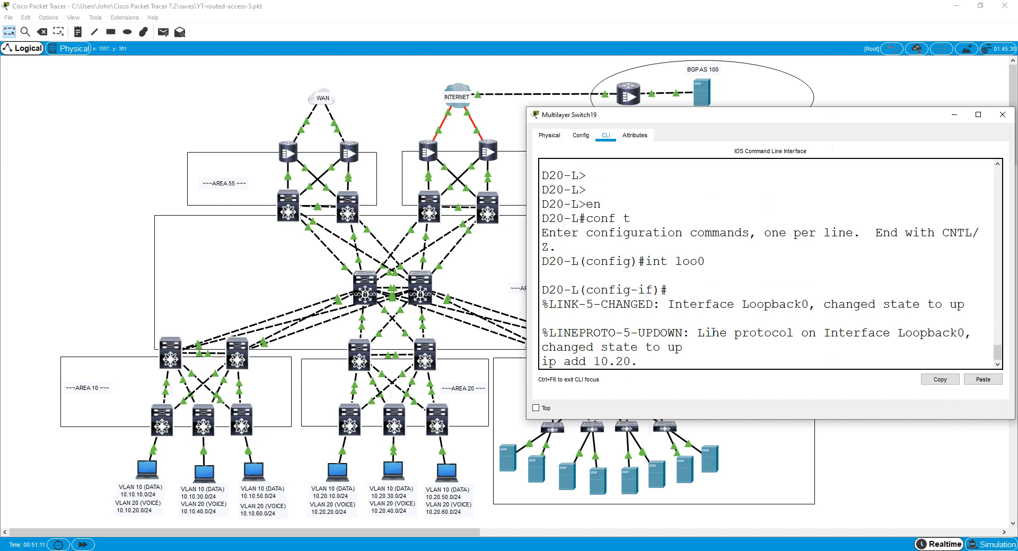
text(254.1 255.255.255.255)
key(Return)
key(ctrl+z)
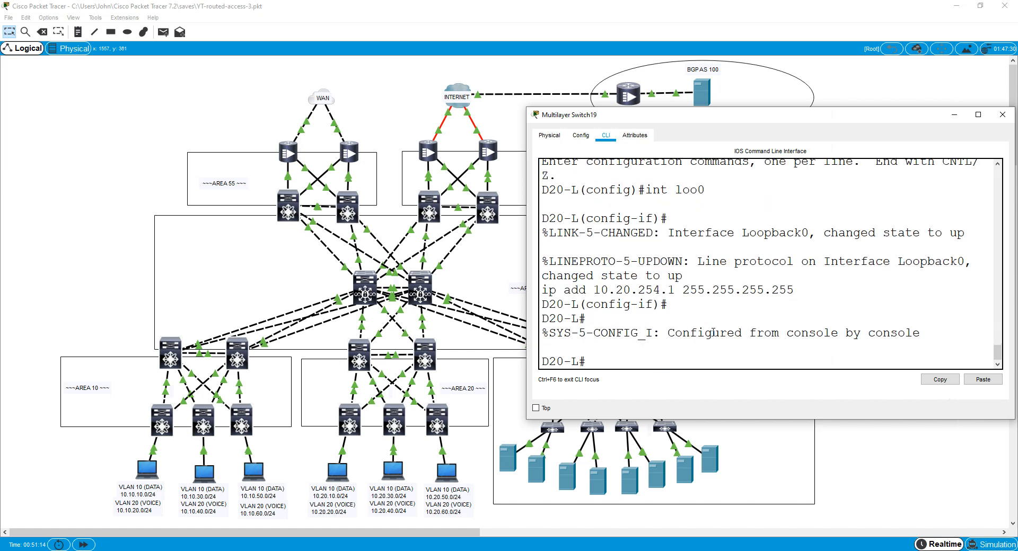
click(1003, 115)
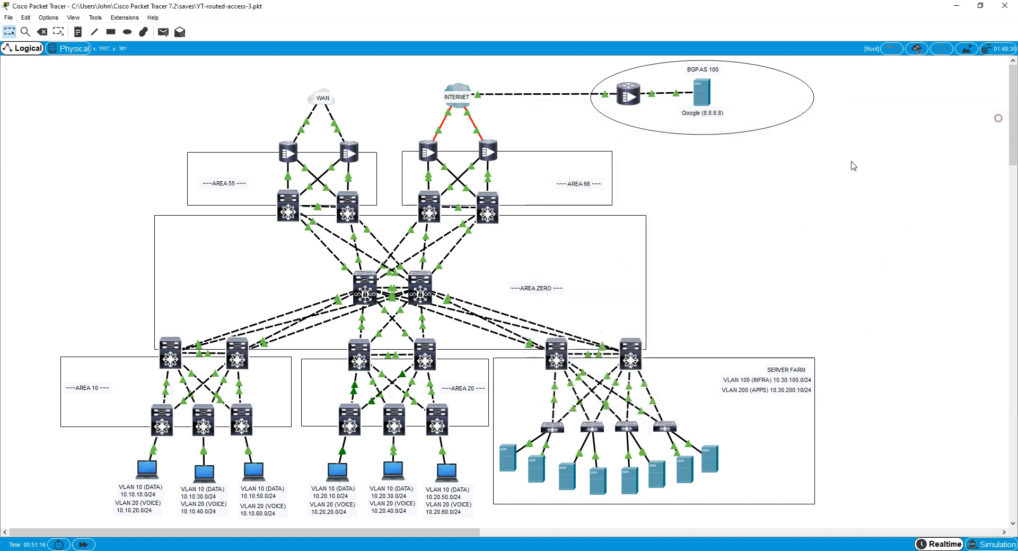
Open a widened command-line window for the right Area 20 distribution switch (D20-R), beside the topology, and enter global configuration mode from privileged mode
click(431, 363)
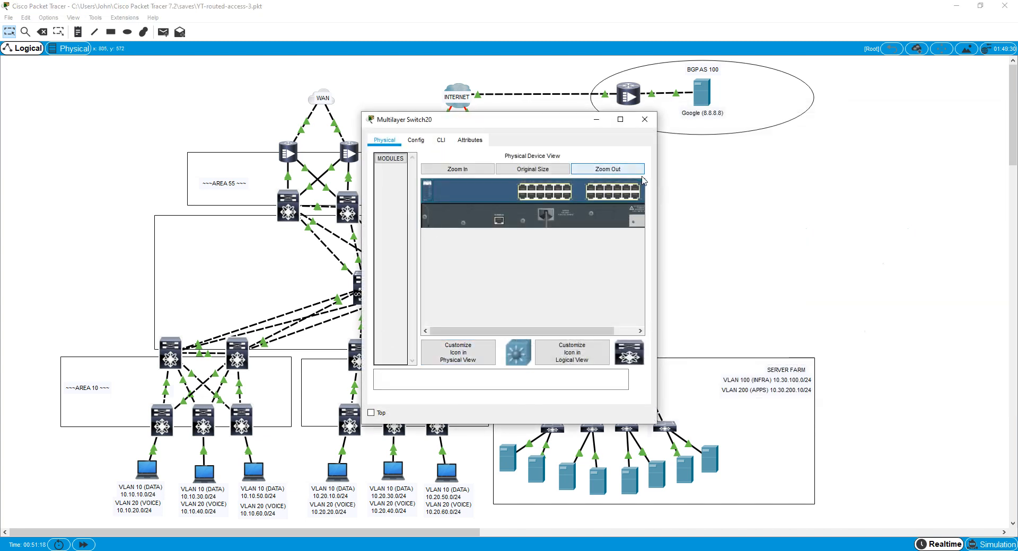
drag(656, 183, 895, 179)
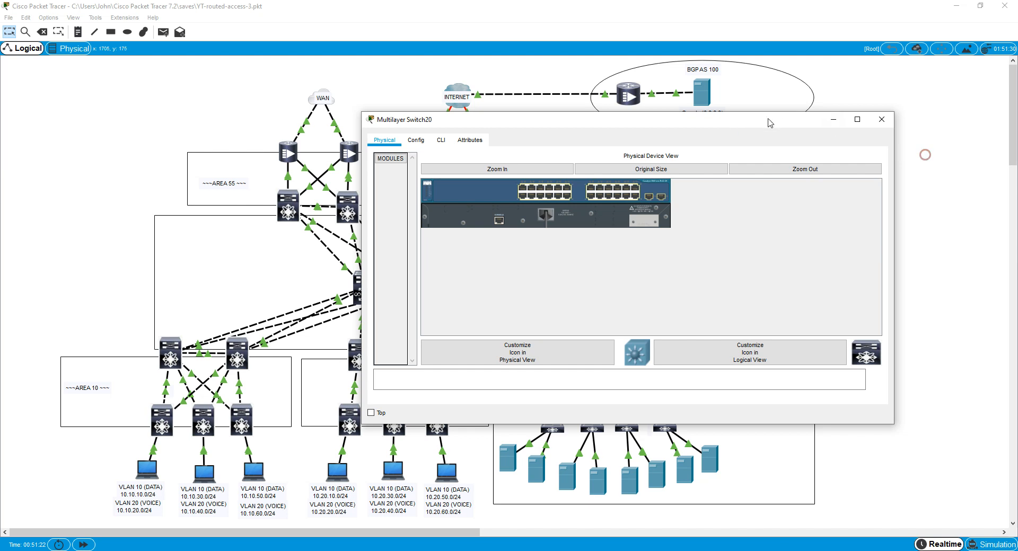
drag(792, 126, 951, 142)
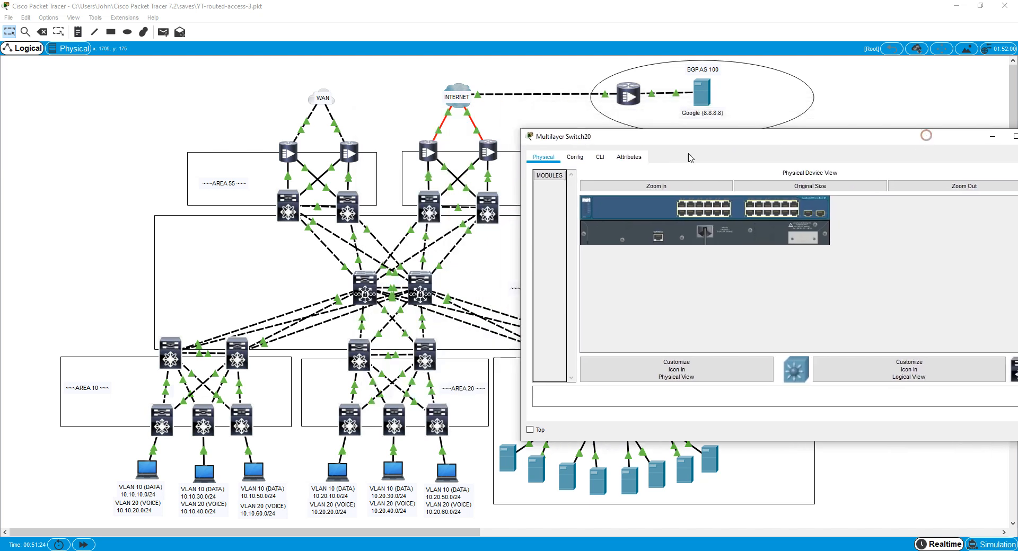
click(602, 157)
key(Return)
key(Return)
key(Return)
text(en)
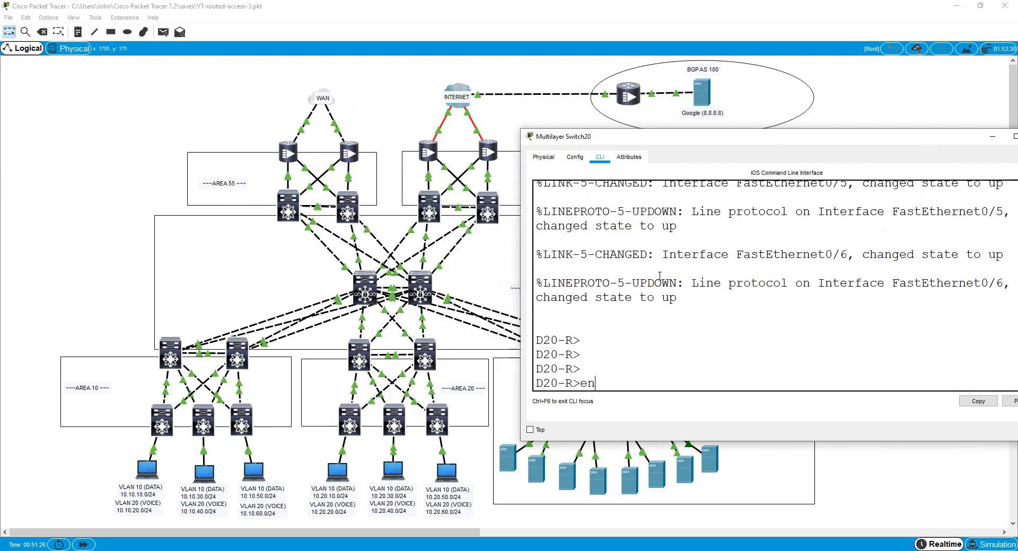
key(Return)
text(con)
key(BackSpace)
text(onf t)
key(Return)
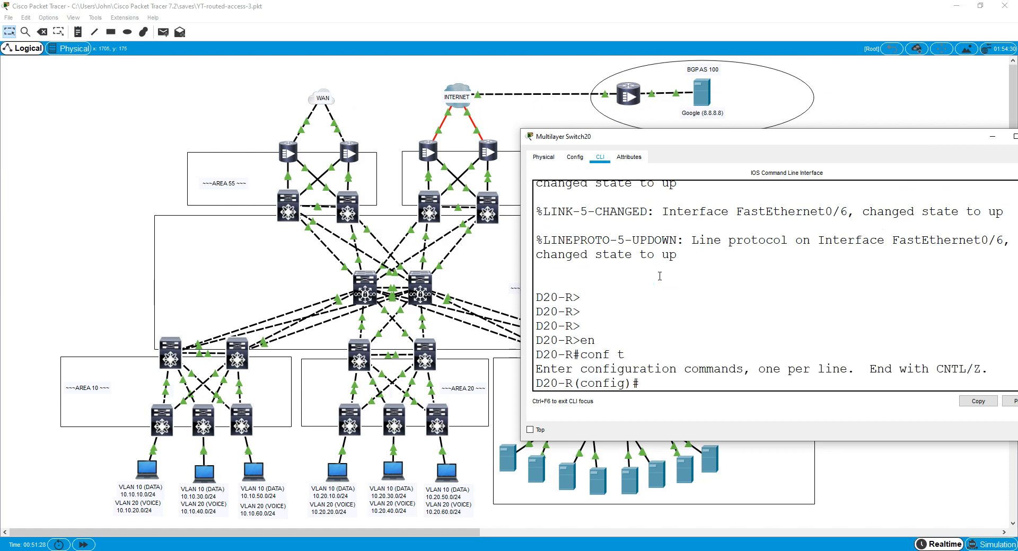
Create Loopback0 on D20-R with IP address 10.20.254.2 and mask 255.255.255.255, and leave configuration mode
text(int vl)
key(BackSpace)
text(loo0)
key(Return)
text(ip)
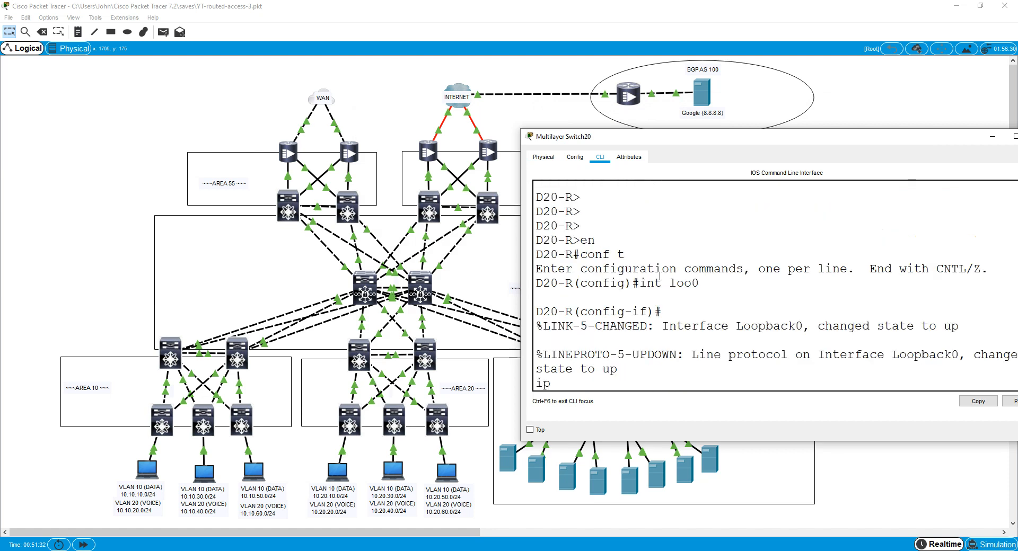
text( add 10.2)
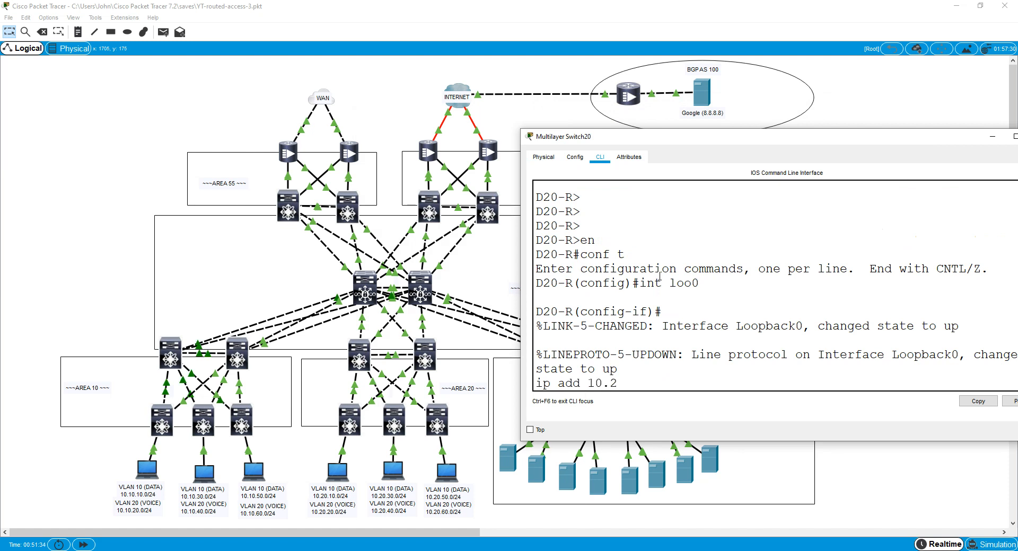
text(0.254.2 25)
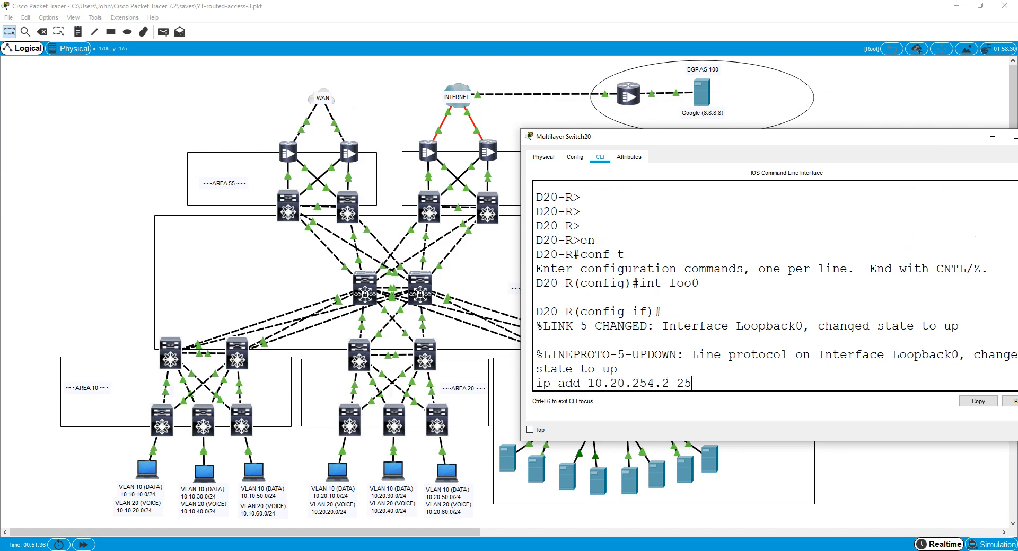
text(5.255.255.255.2)
key(Return)
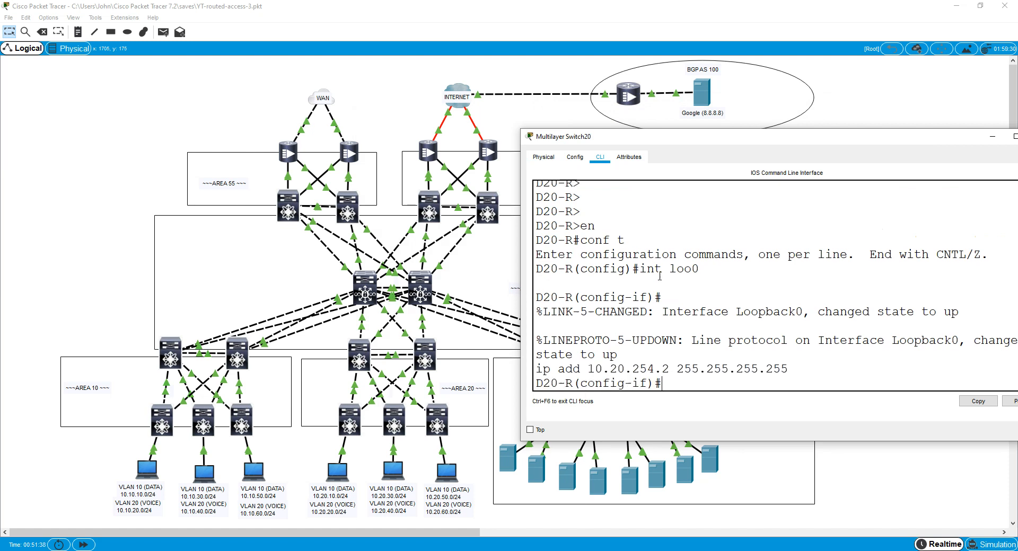
key(ctrl+z)
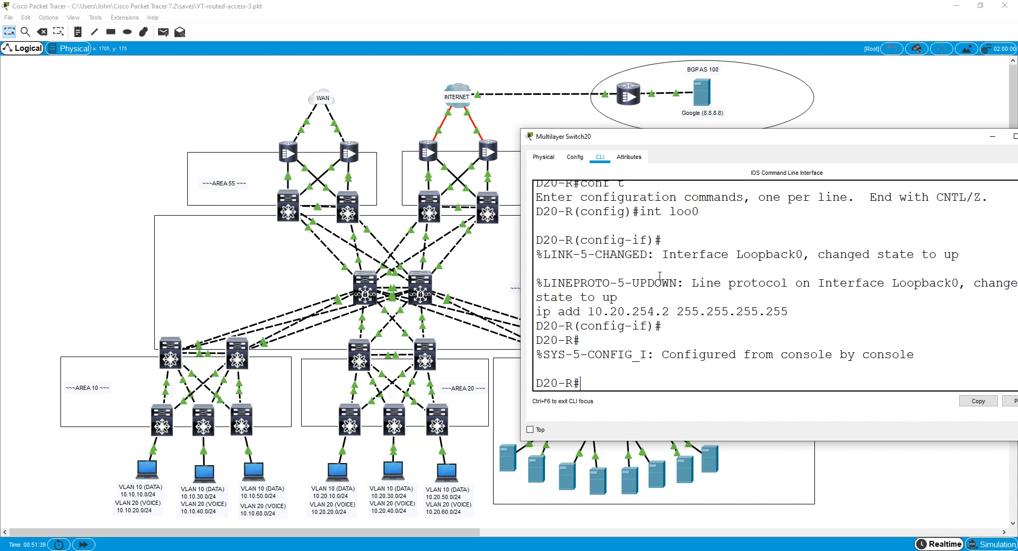
Create Loopback0 on the left Area 20 access switch (A20-L) with IP address 10.20.254.3 and mask 255.255.255.255, and close its window
click(349, 424)
text(int loo0)
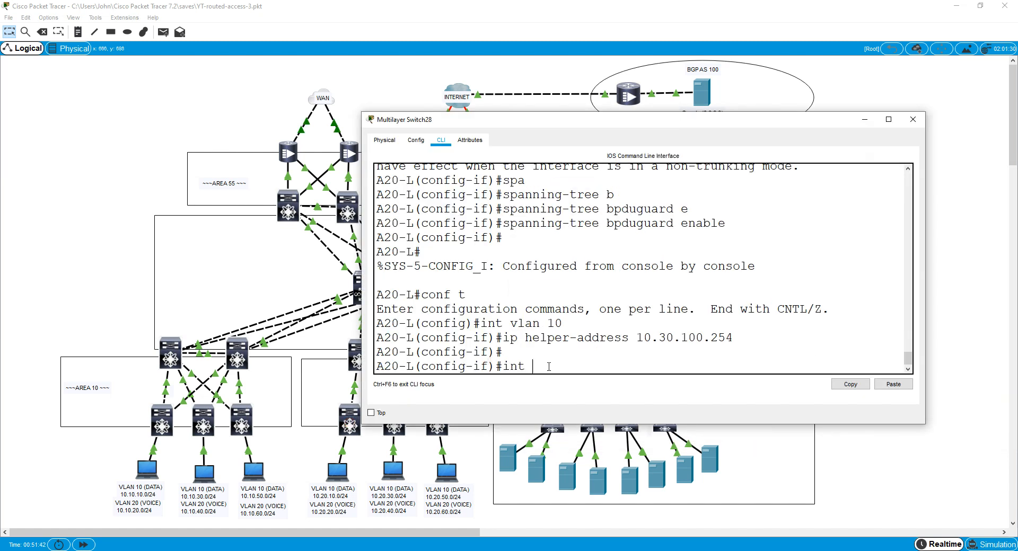
key(Return)
text(ip add )
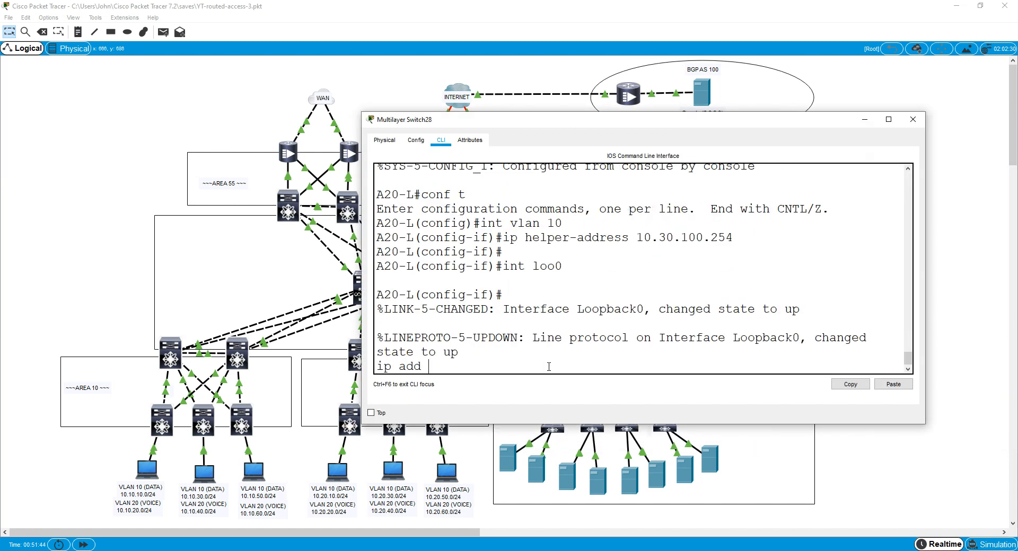
text(10.20.254.3 255.255.2)
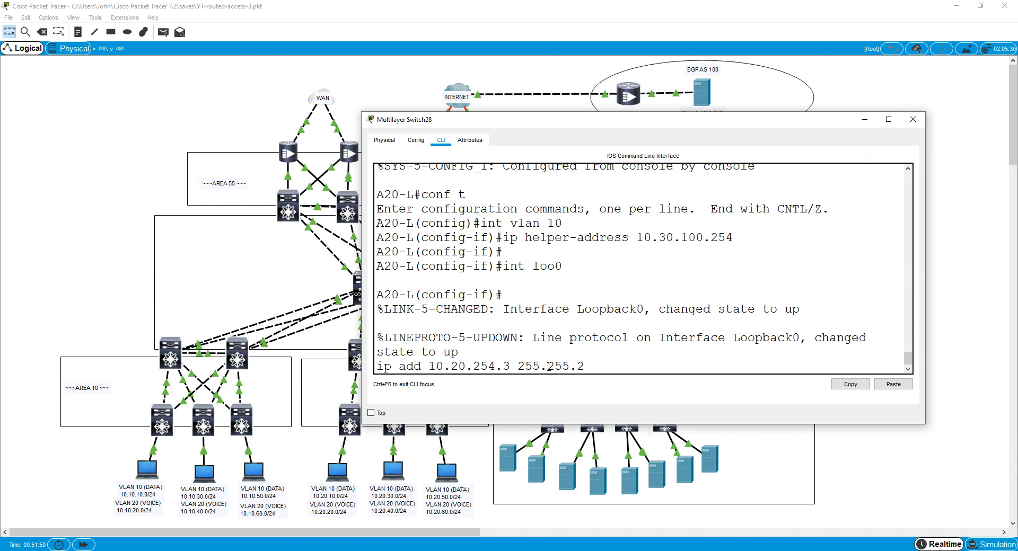
text(55.255)
key(Return)
key(ctrl+z)
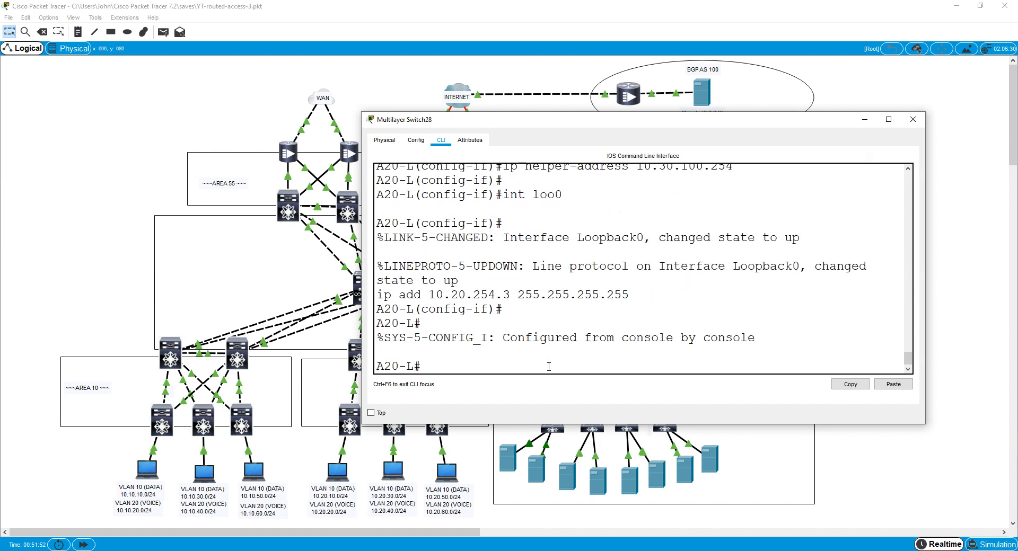
click(912, 119)
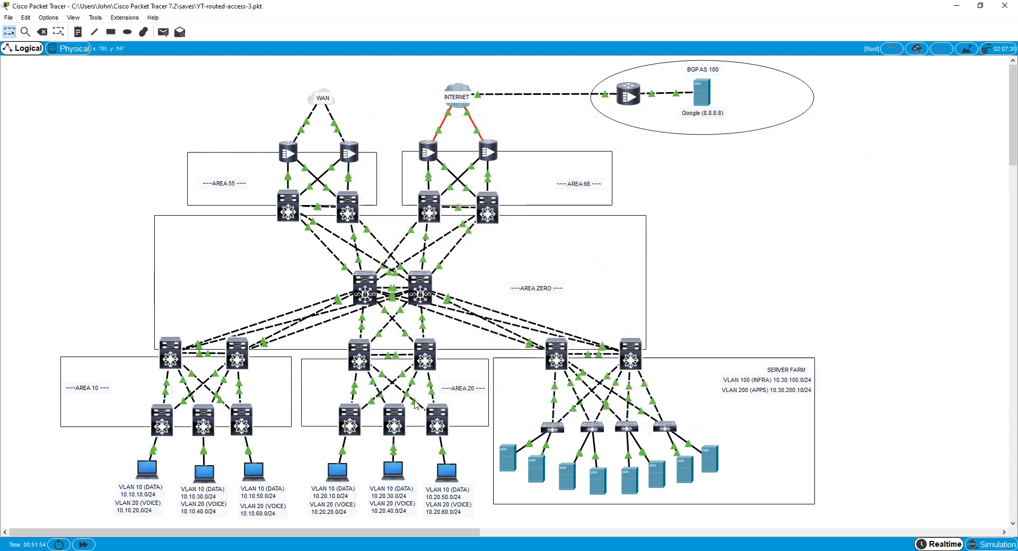
Create Loopback0 on the centre Area 20 access switch (A20-C) with IP address 10.20.254.4 and mask 255.255.255.255, and close its window
click(401, 416)
text(int )
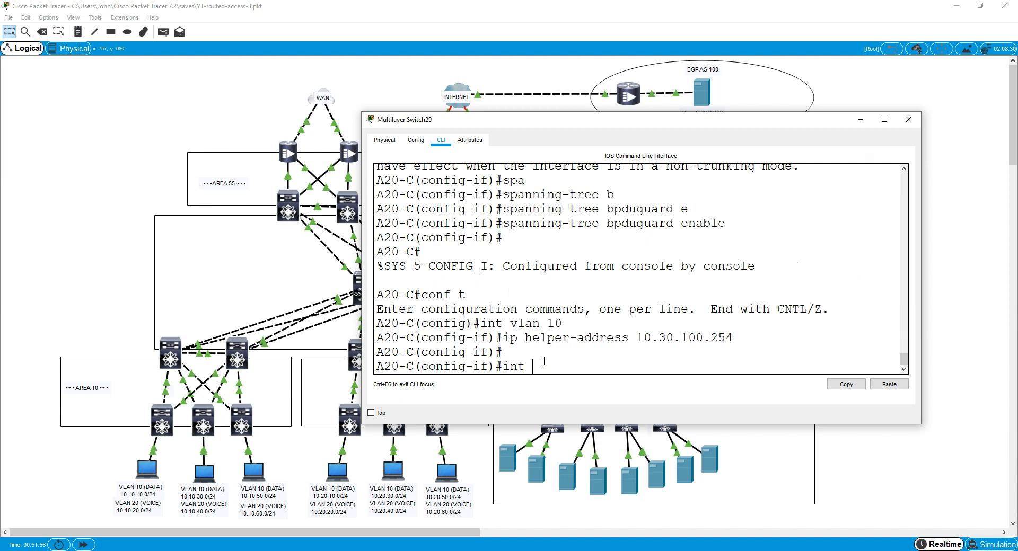
text(loo0)
key(Return)
text(ip add 1)
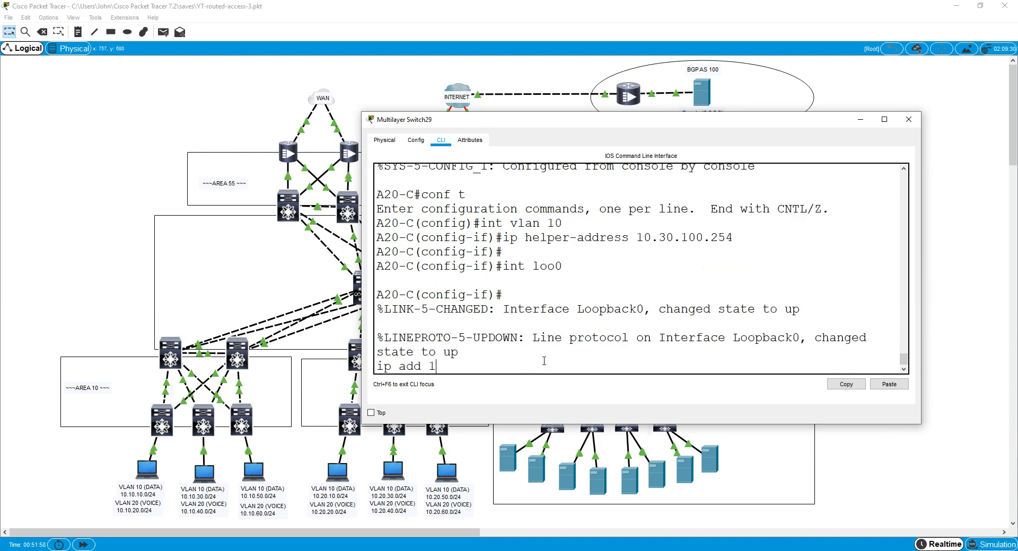
text(0.20.254.4 255.255.255.255)
key(Return)
key(ctrl+z)
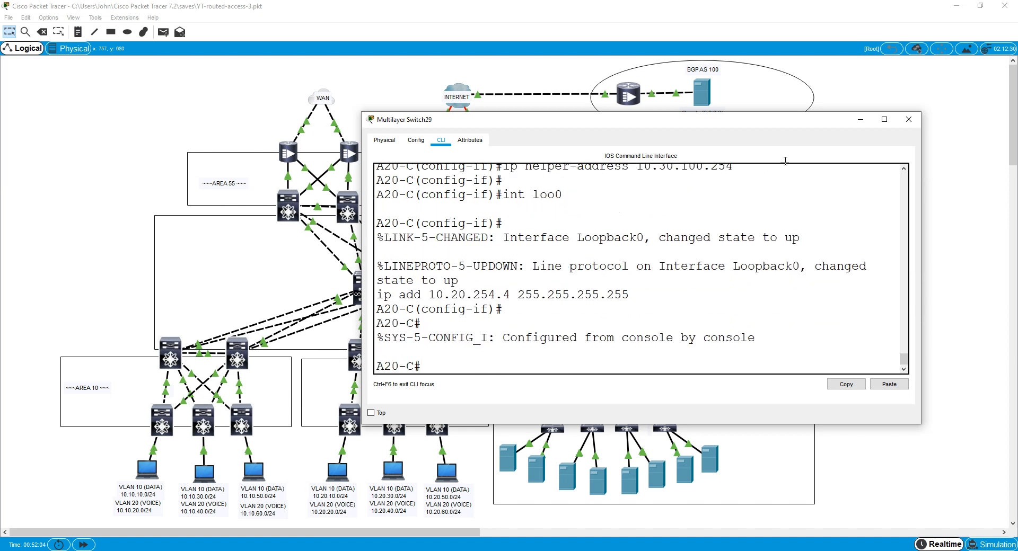
click(908, 120)
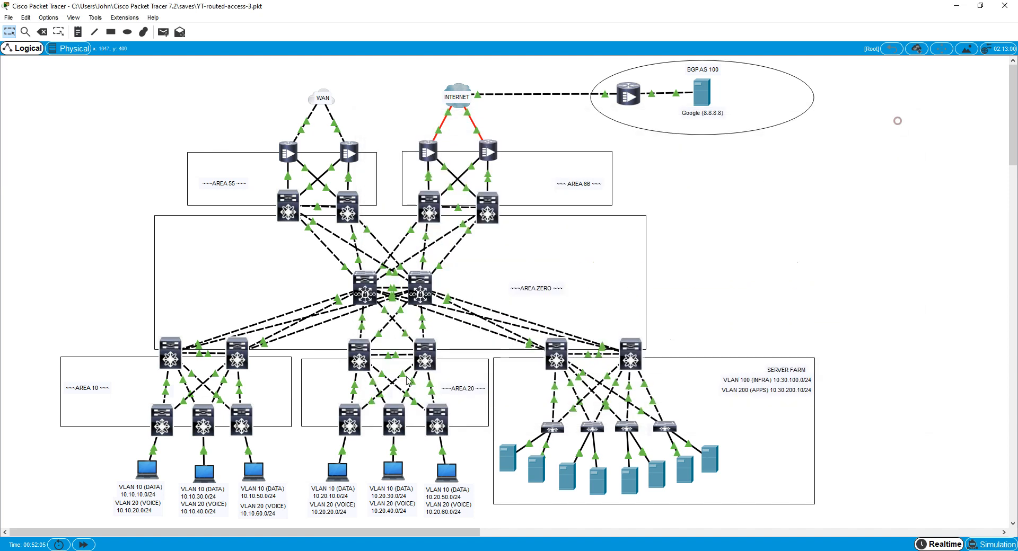
Create Loopback0 on the right Area 20 access switch (A20-R) with IP address 10.20.254.5 and mask 255.255.255.255, and close its window
click(431, 413)
key(Return)
text(conc)
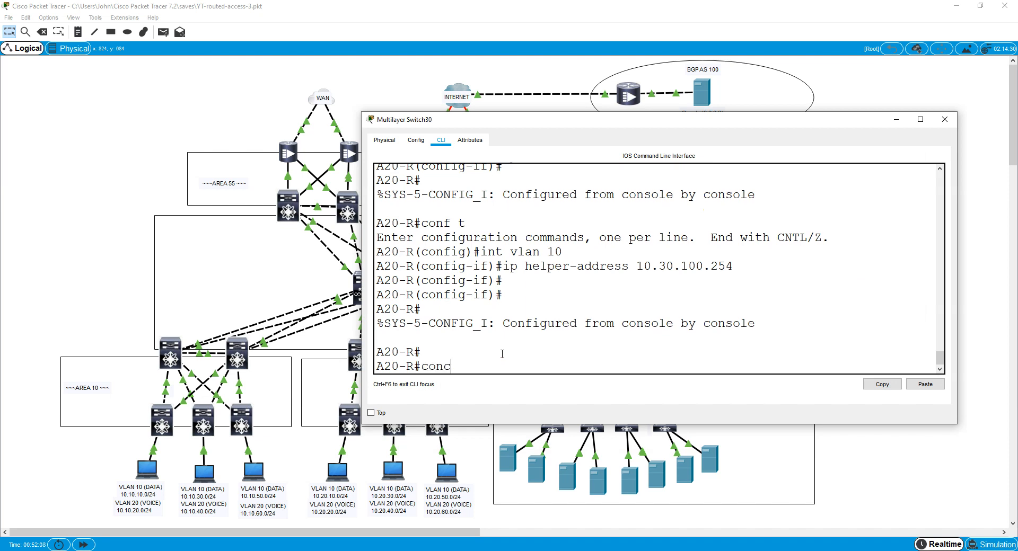
key(BackSpace)
text(f t)
key(Return)
text(int loo0)
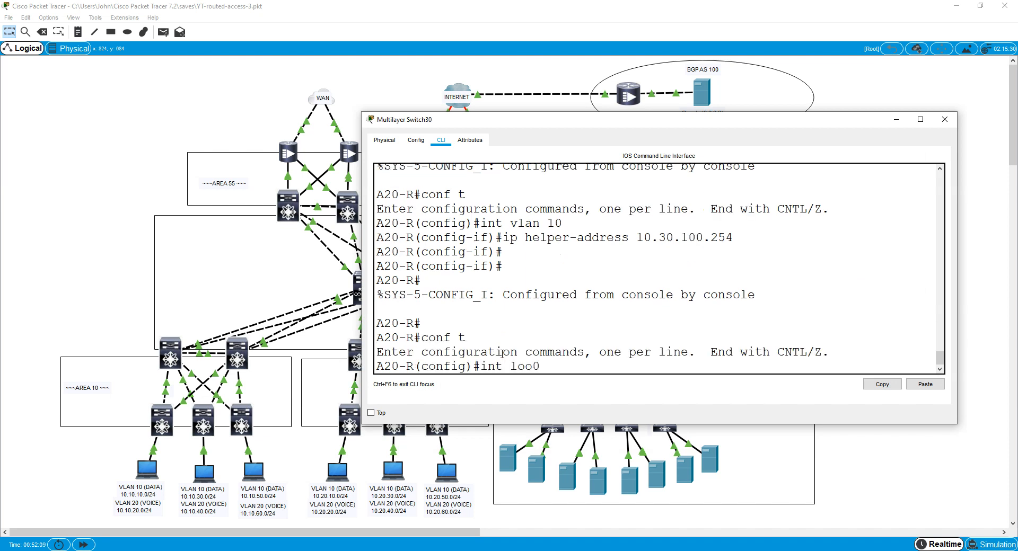
key(Return)
text(ip add 10.20)
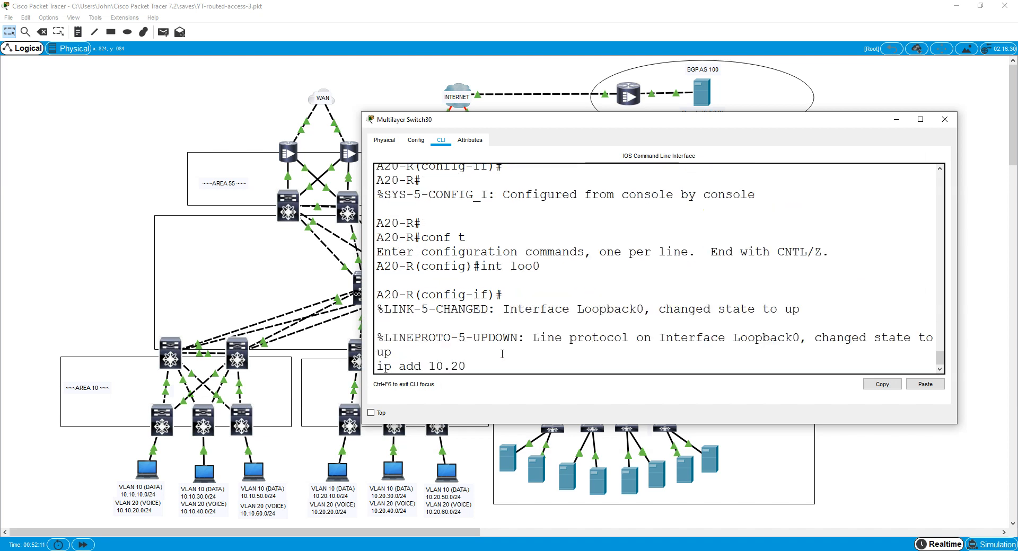
text(.254.5 255.255.255.255)
key(Return)
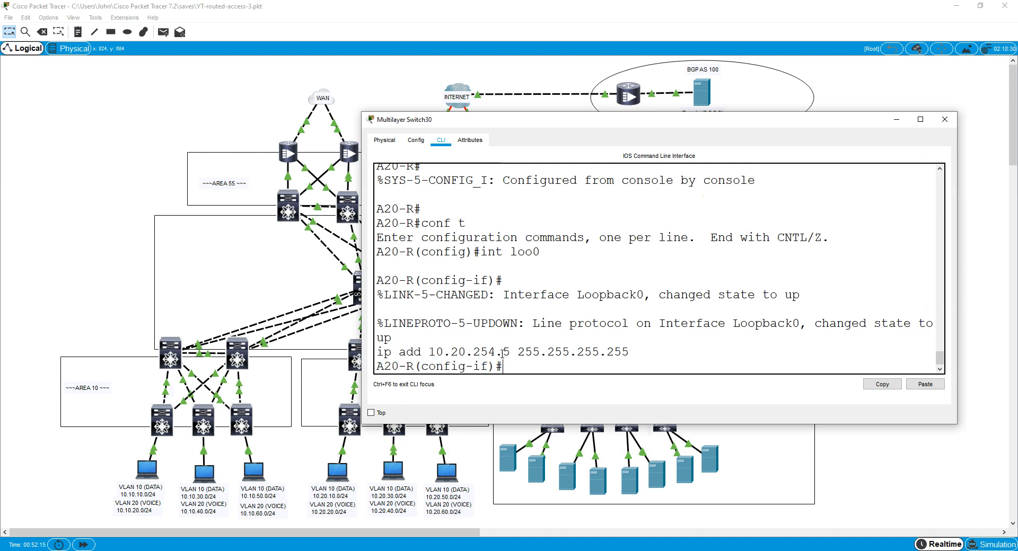
key(ctrl+z)
key(Return)
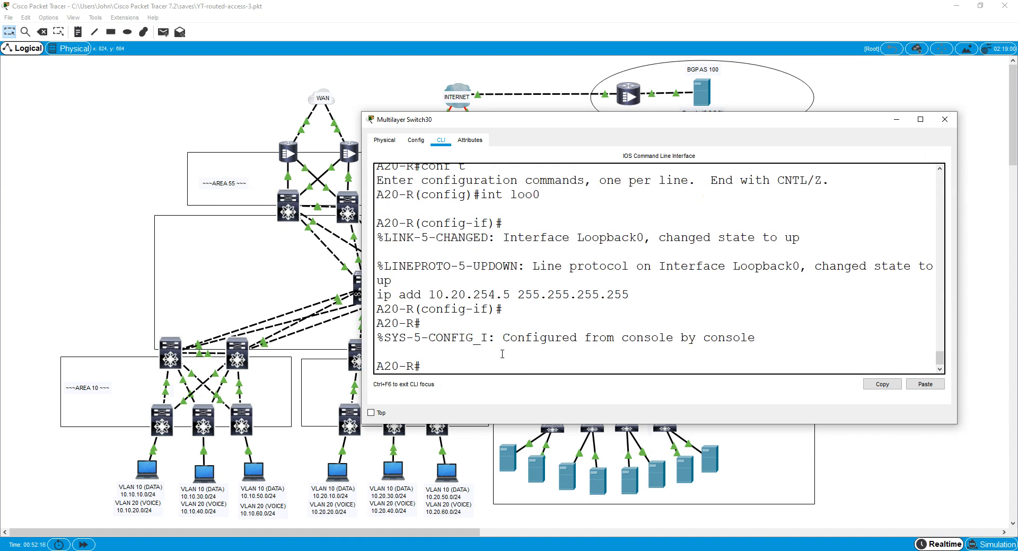
click(944, 119)
Open the command line of the left server-farm distribution switch (D30-L) and enter global configuration mode from privileged mode
click(556, 354)
click(394, 408)
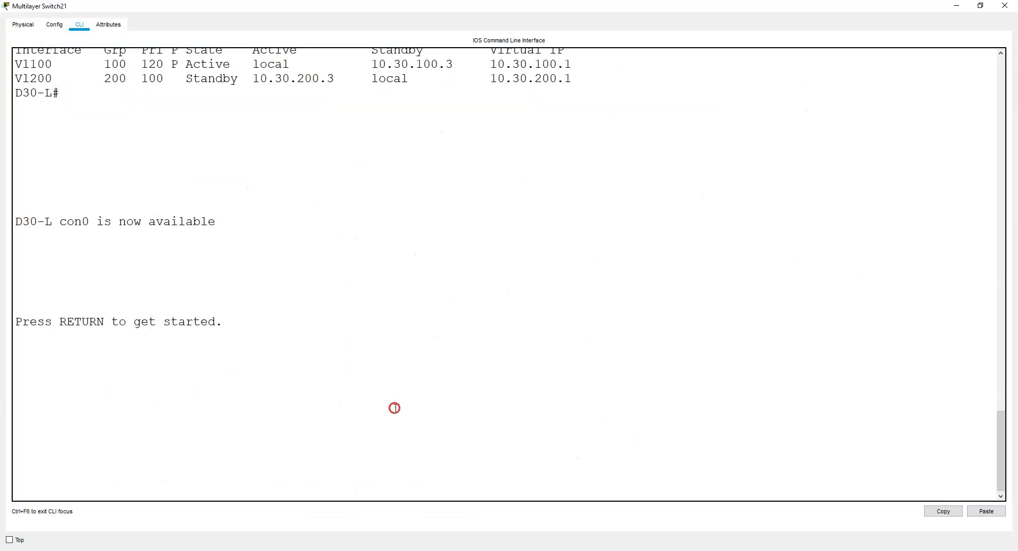
key(Return)
key(Return)
key(Return)
text(en)
key(Return)
text(cofn t)
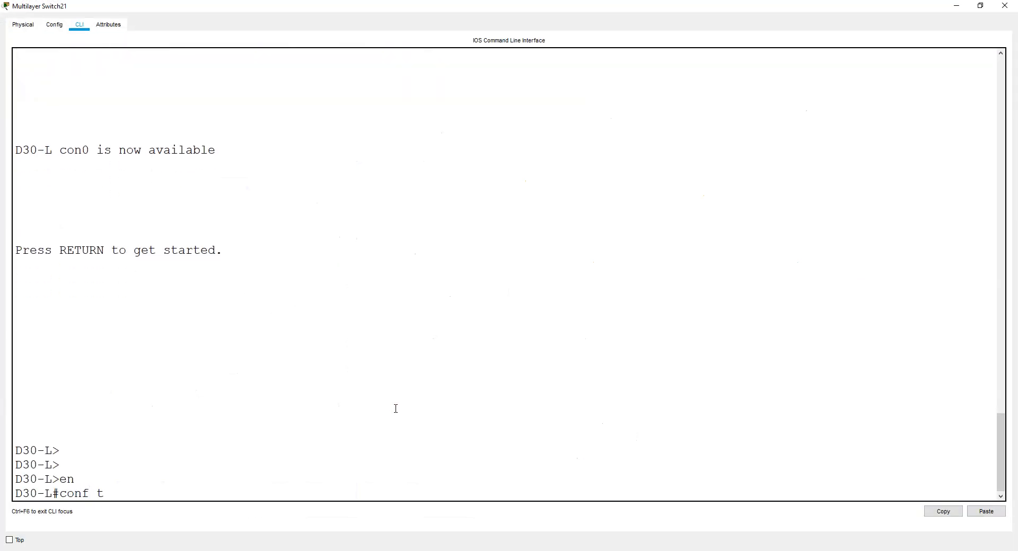
key(Return)
Create Loopback0 on D30-L with IP address 10.30.254.1 and mask 255.255.255.255, leave configuration mode and close its window
text(int loo0)
key(Return)
text(ip add 10.30.254.1 255.255.)
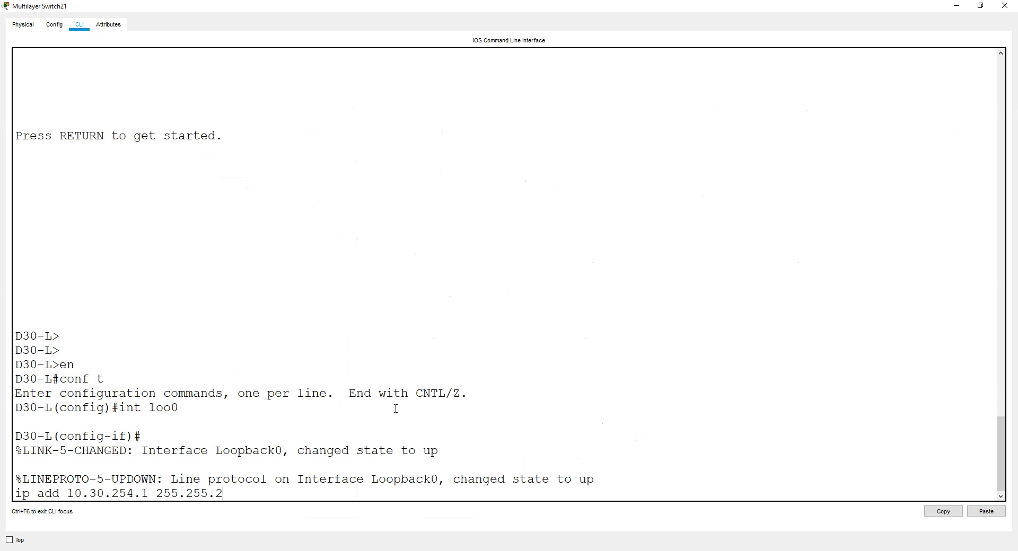
text(255)
key(Return)
key(ctrl+z)
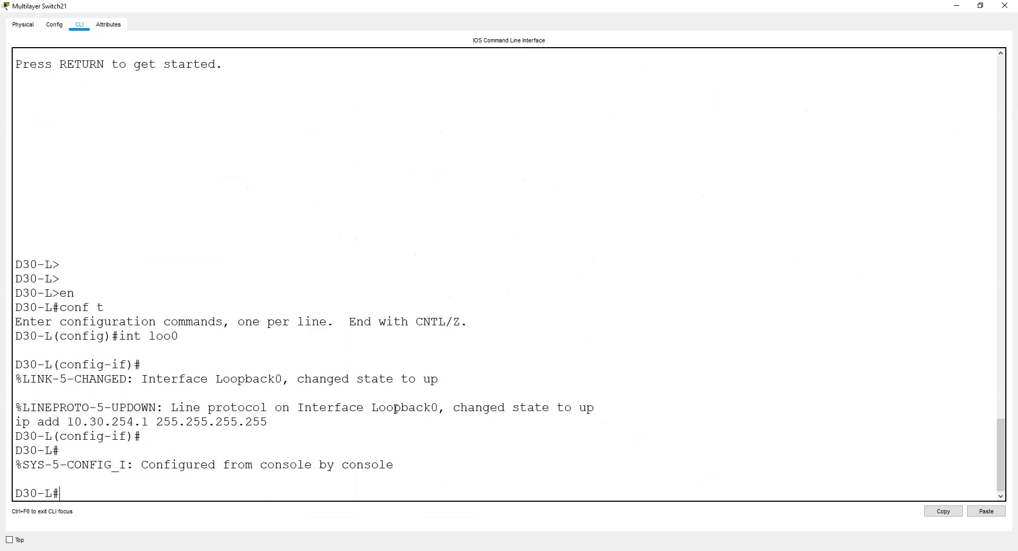
click(1004, 5)
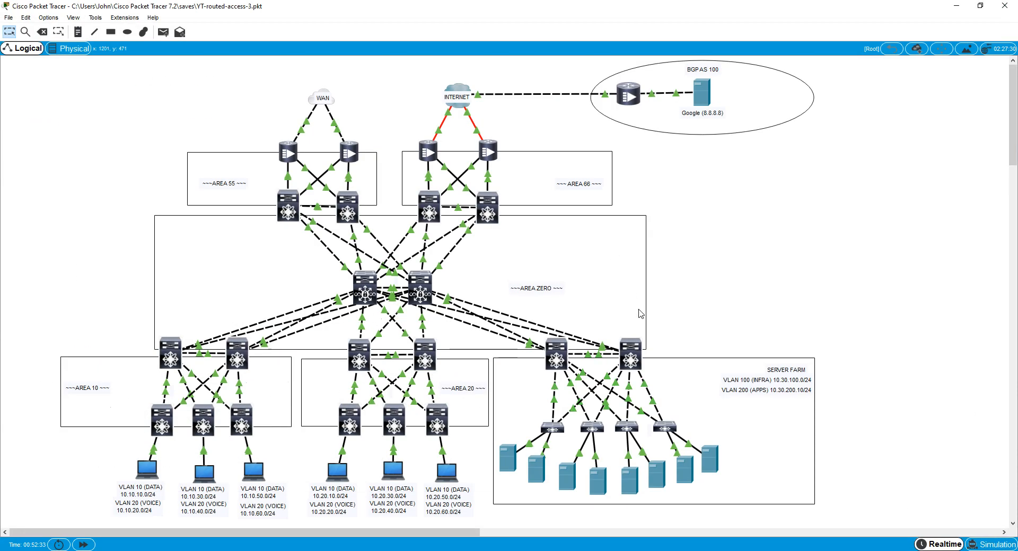
Open the command line of the right server-farm distribution switch (D30-R) and enter global configuration mode from privileged mode
click(631, 355)
key(Return)
key(Return)
key(Return)
key(Return)
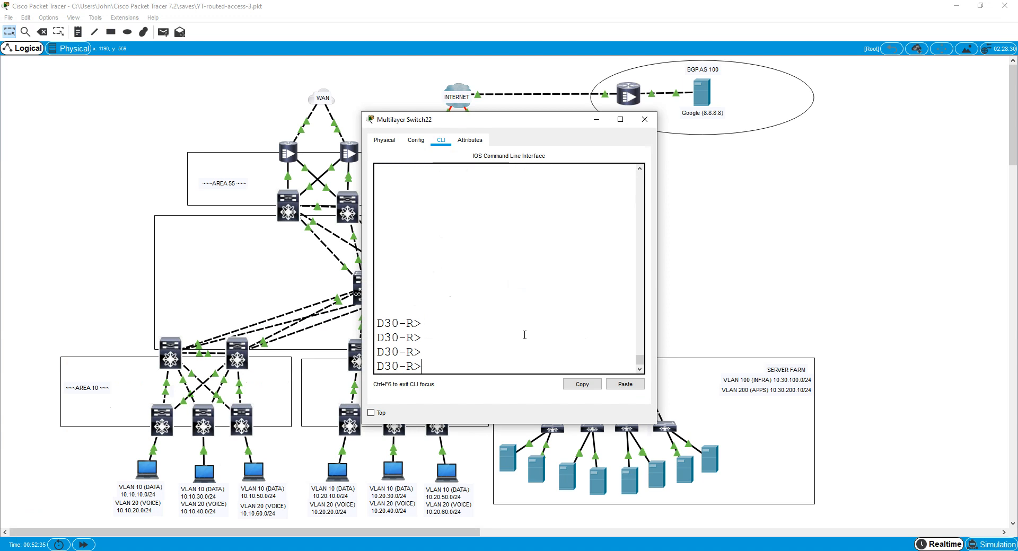
text(en)
key(Return)
text(conf t)
key(Return)
Create Loopback0 on D30-R with IP address 10.30.254.2 and mask 255.255.255.255, leave configuration mode and close its window
text(int loo)
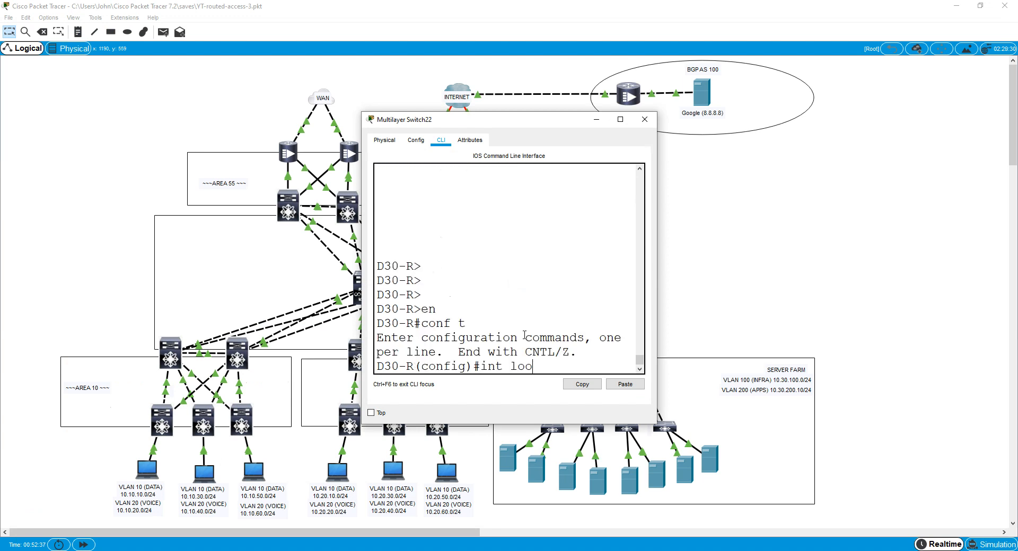
text(0)
key(Return)
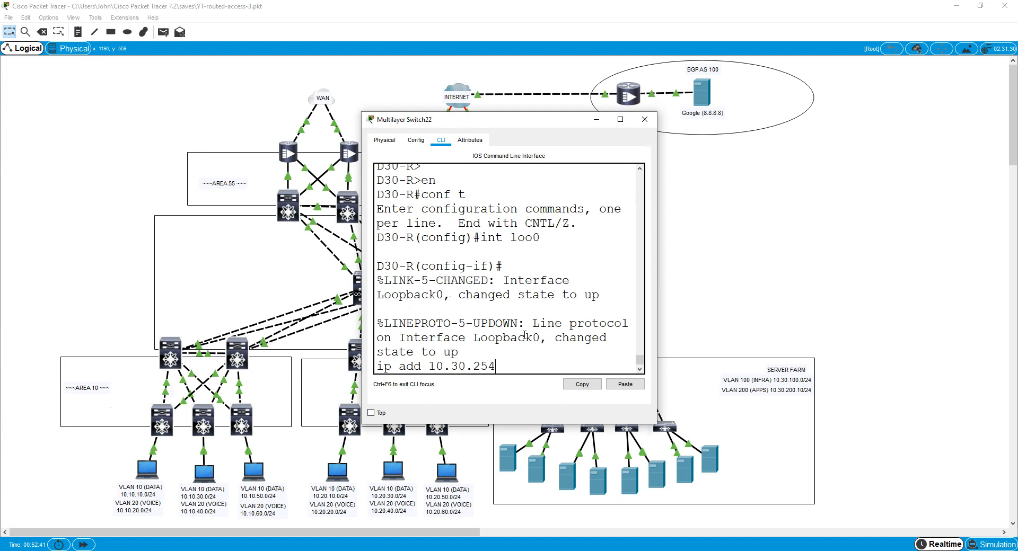
text(ip add 10.30.254.2 255.255.255.255)
key(Return)
key(ctrl+z)
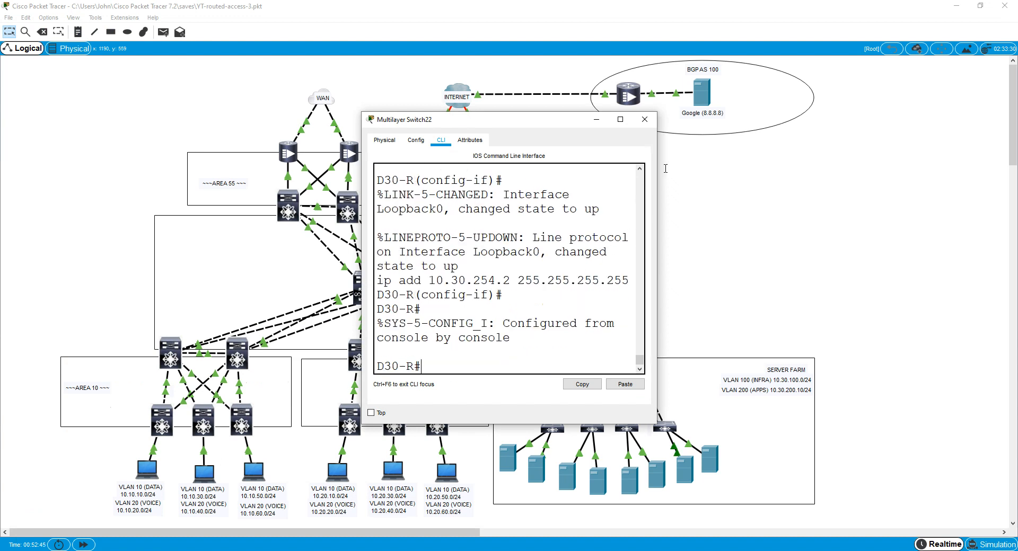
click(644, 119)
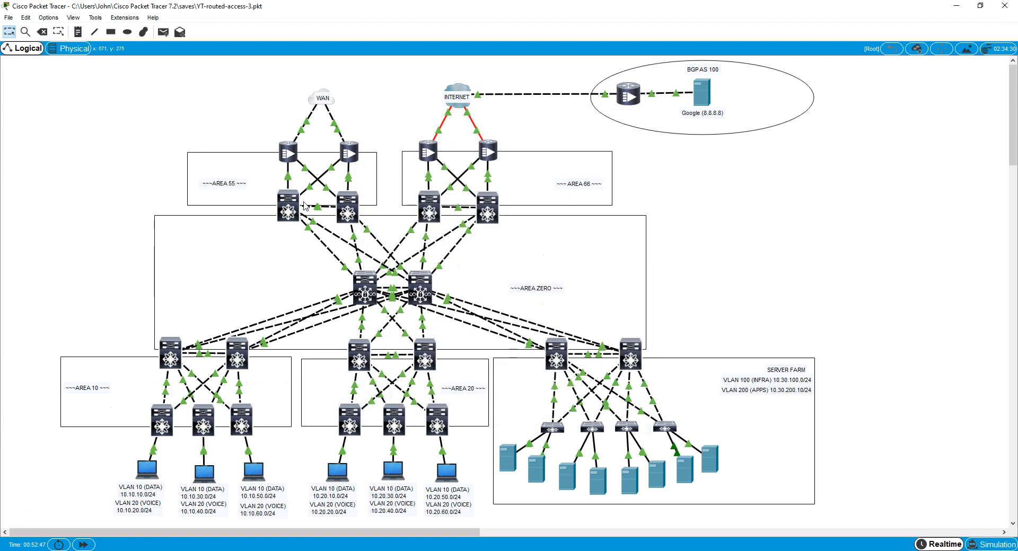
Open the command line of the left Area 55 switch (D55-L) beside the topology and enter global configuration mode
click(289, 211)
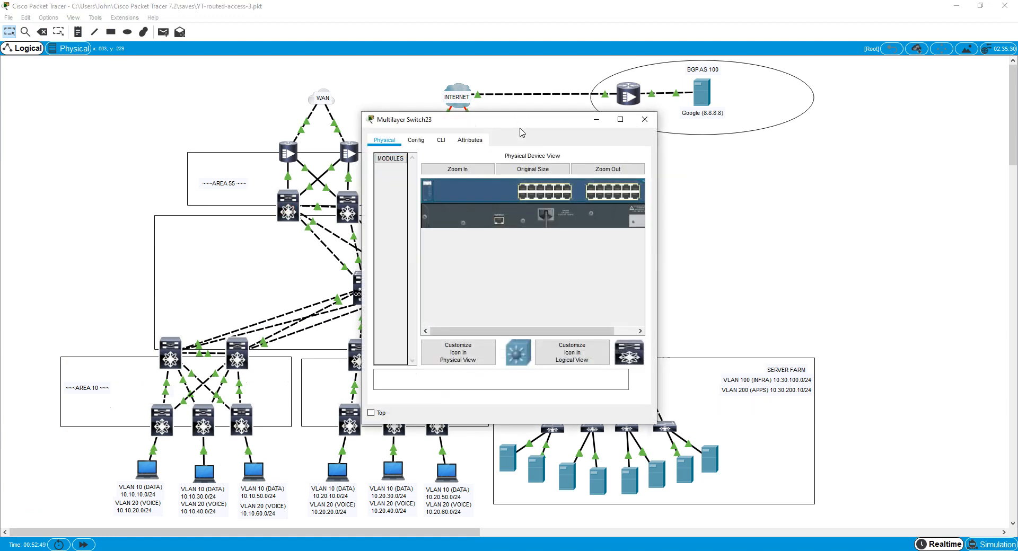
drag(533, 119, 723, 131)
click(631, 151)
drag(648, 278, 653, 281)
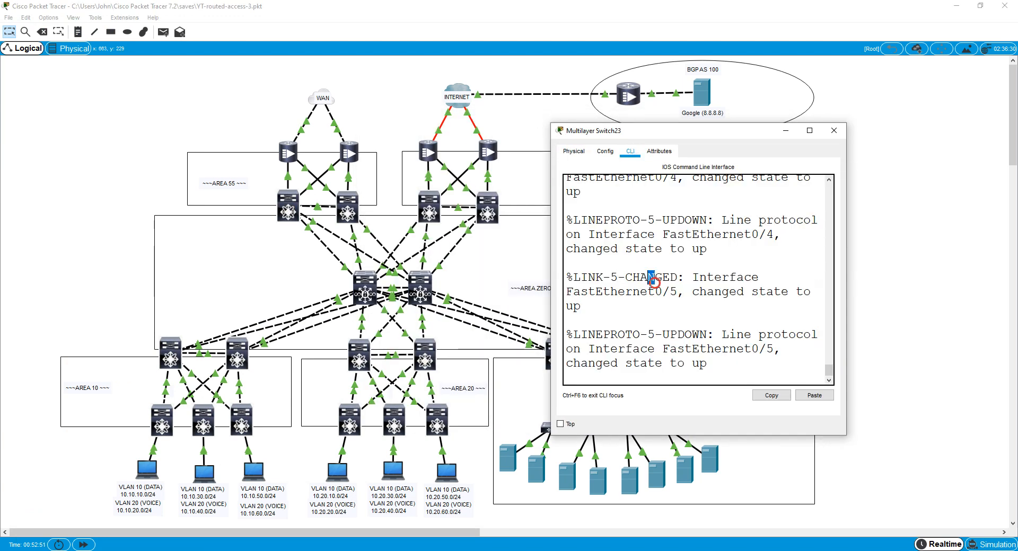
key(Return)
key(Return)
text(en)
key(Return)
text(conf t)
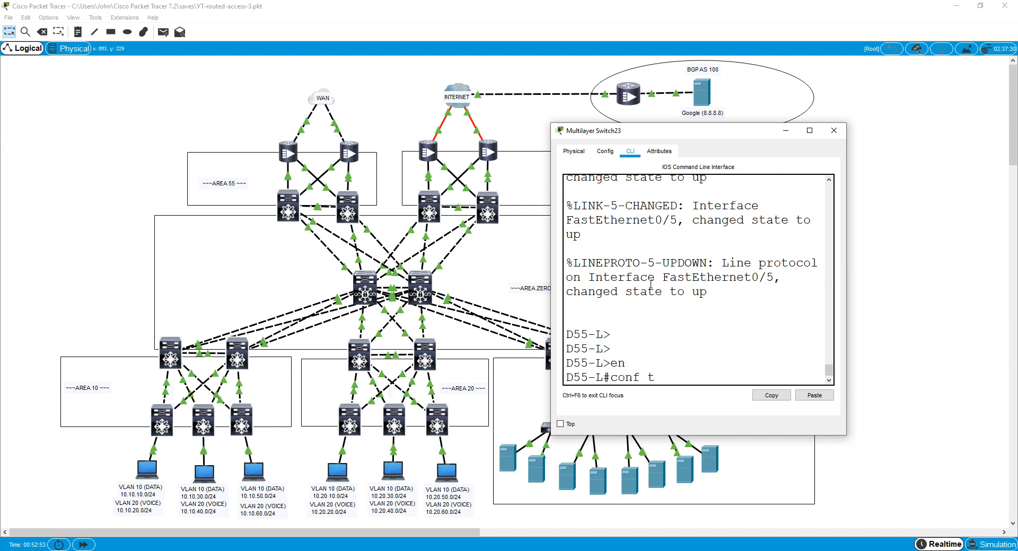
key(Return)
Create Loopback0 on D55-L with IP address 10.50.254.1 and mask 255.255.255.255, leave configuration mode and close its window
text(int loo0)
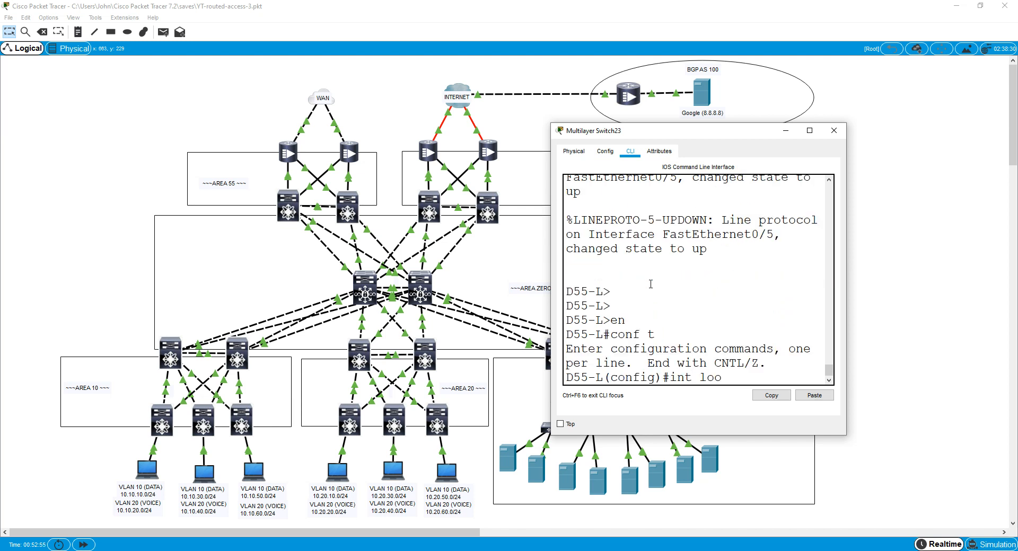
key(Return)
text(ip add 10.)
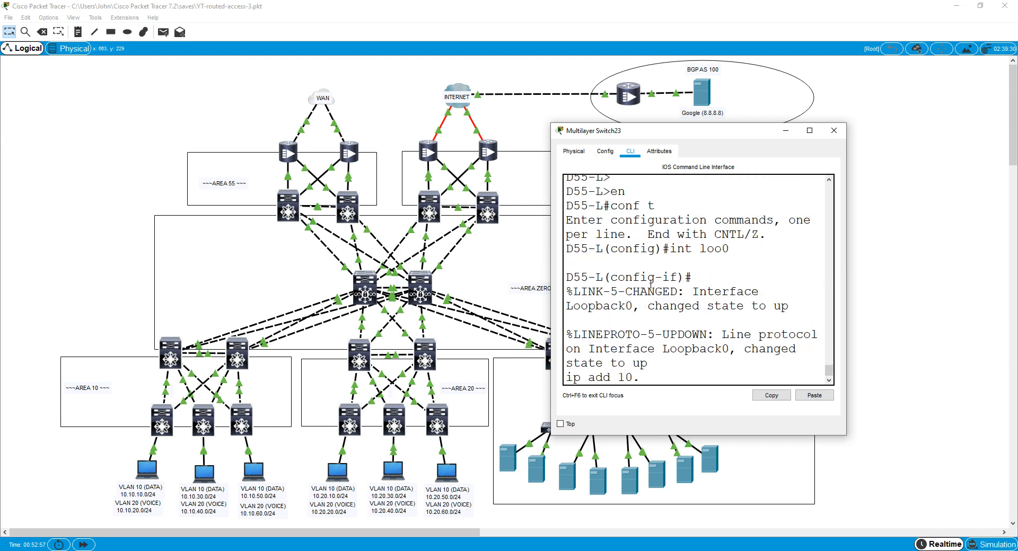
text(50.254.1 255.255.255.255)
key(Return)
key(ctrl+z)
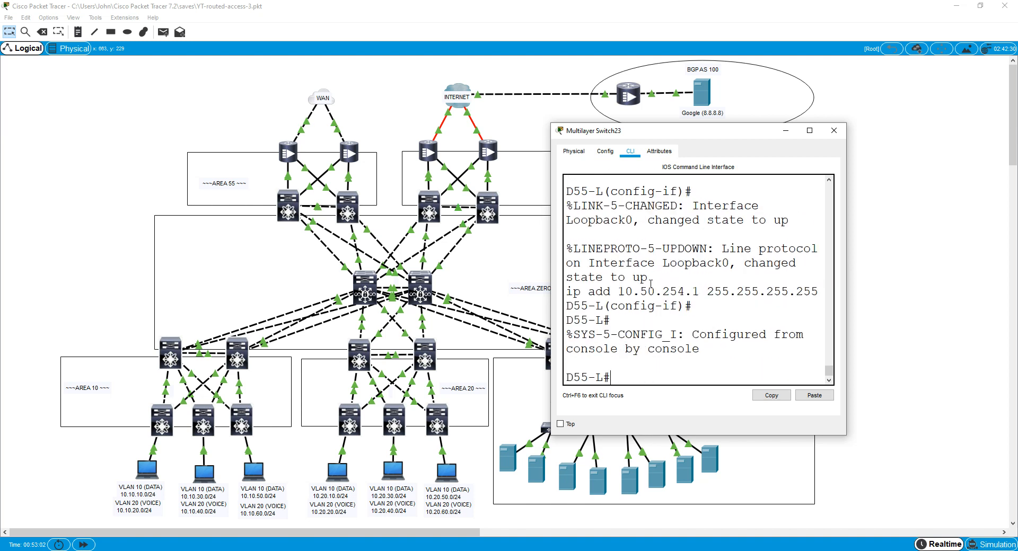
click(834, 131)
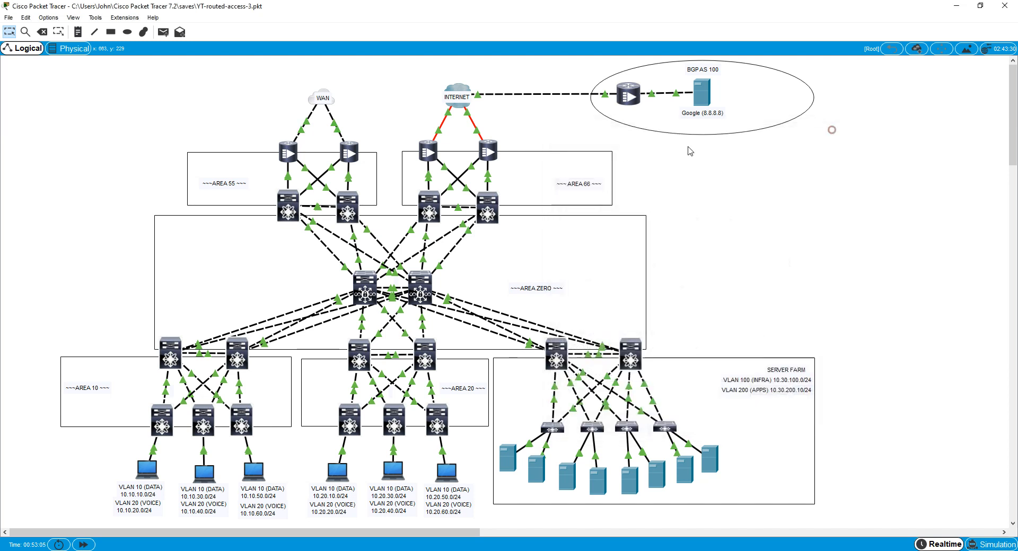
Open the command line of the right Area 55 switch (D55-R) clear of the Area 55 devices and enter privileged mode
click(350, 210)
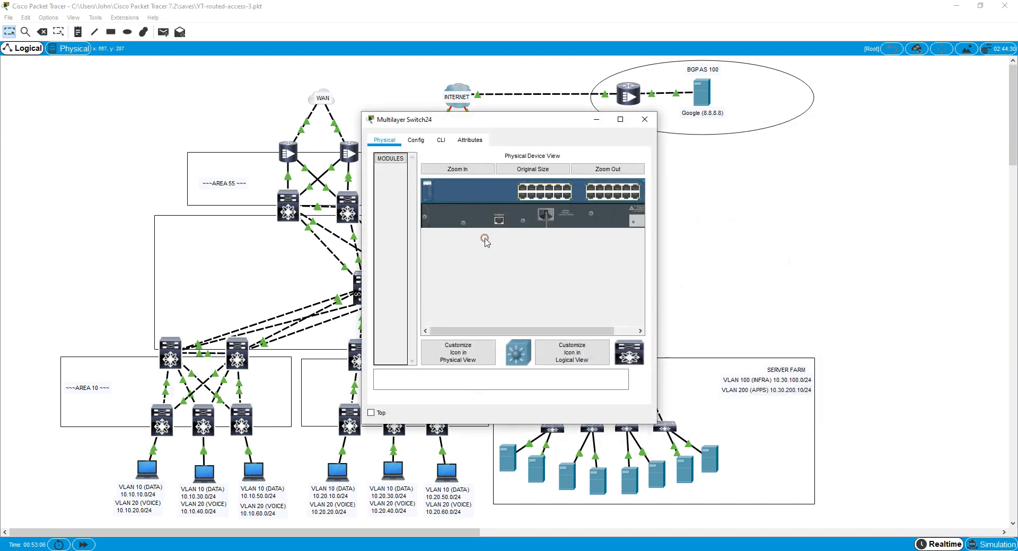
drag(511, 118, 750, 125)
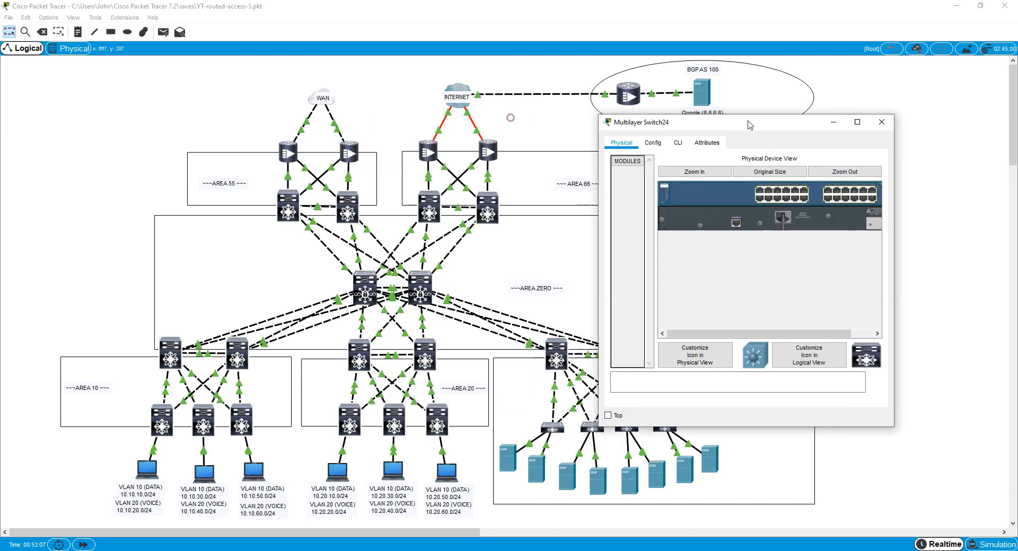
click(679, 142)
key(Return)
key(Return)
text(en)
key(Return)
Create Loopback0 on D55-R with IP address 10.50.254.2 and mask 255.255.255.255, and leave configuration mode
text(conf t)
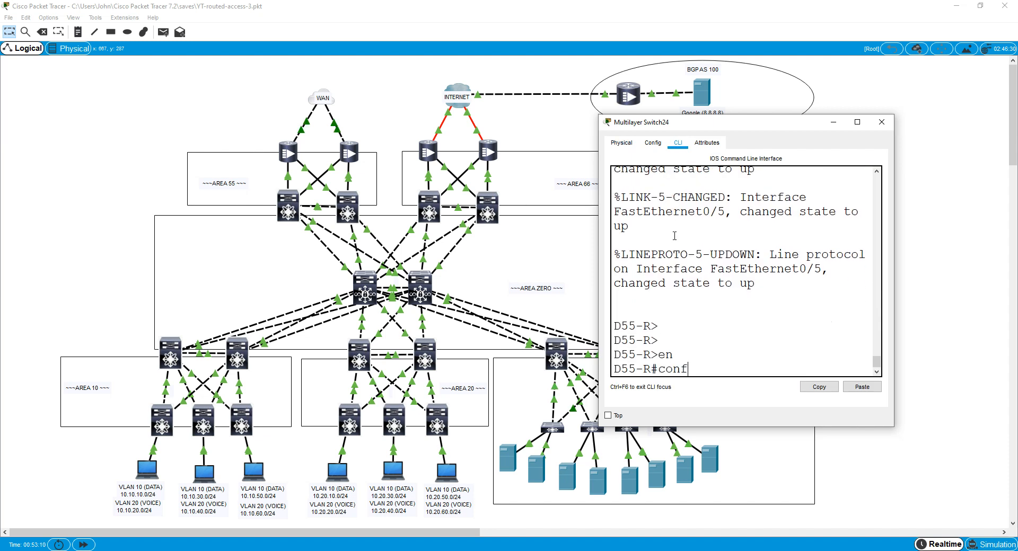
key(Return)
text(int loo0)
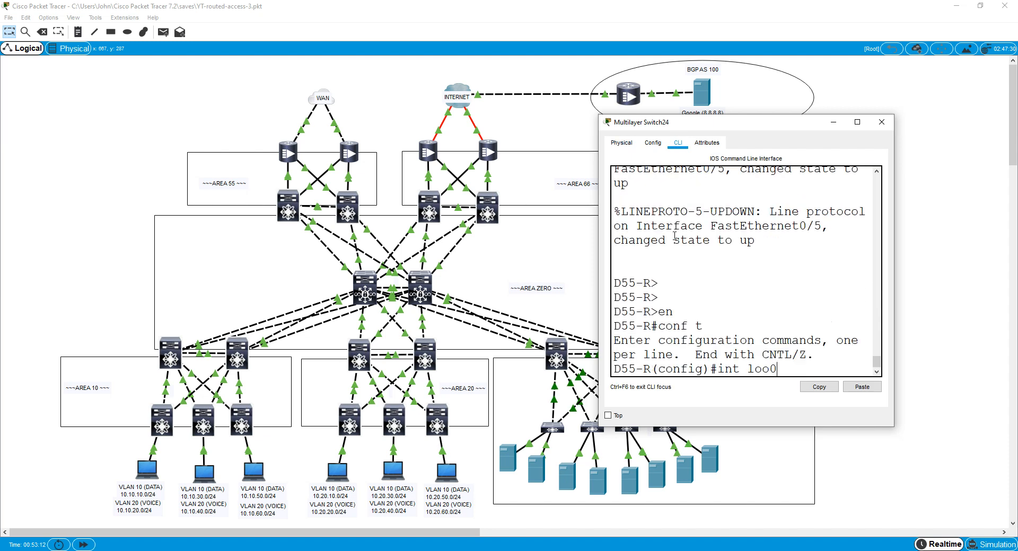
key(Return)
text(ip ddd 10.5)
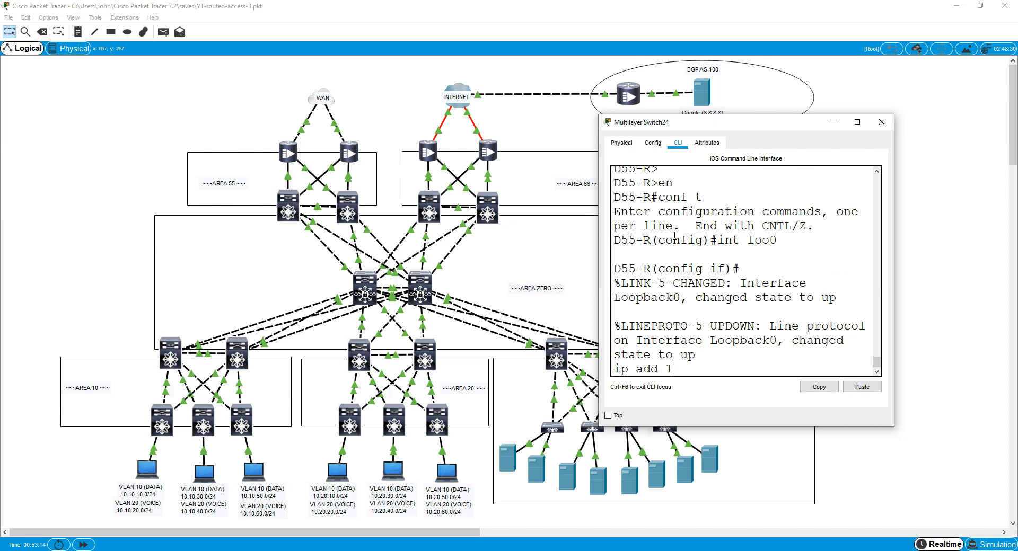
text(0.115)
key(BackSpace)
text(2)
key(BackSpace)
key(BackSpace)
text(2 255.255.255.255)
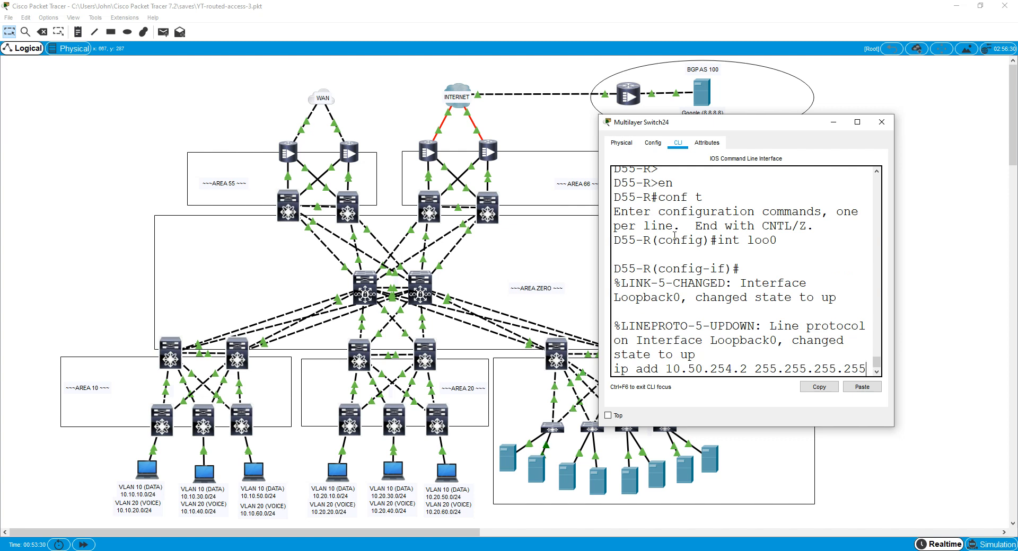
key(Return)
key(ctrl+z)
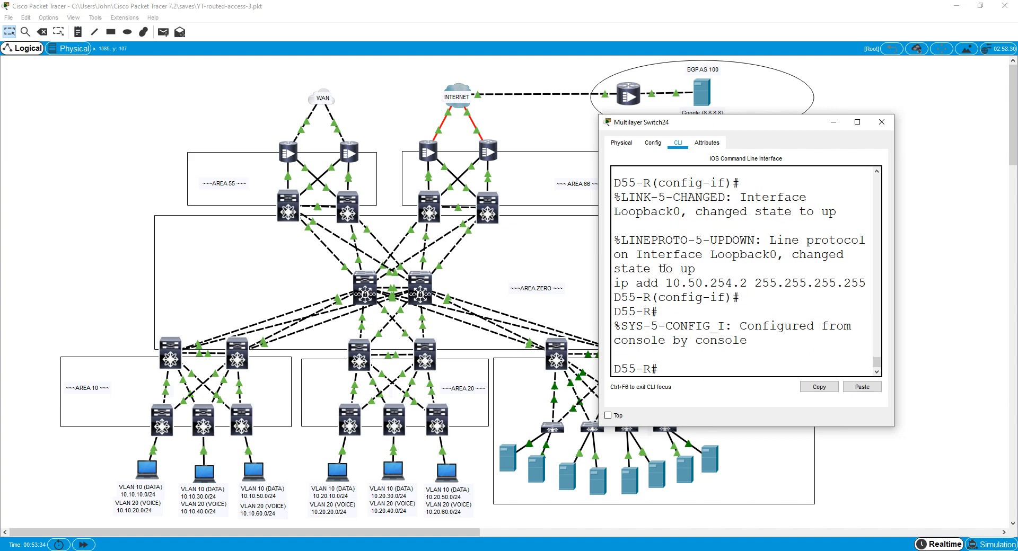
Set the Loopback0 address on D55-R to 10.55.254.2 with mask 255.255.255.255, and leave configuration mode
text(conf t)
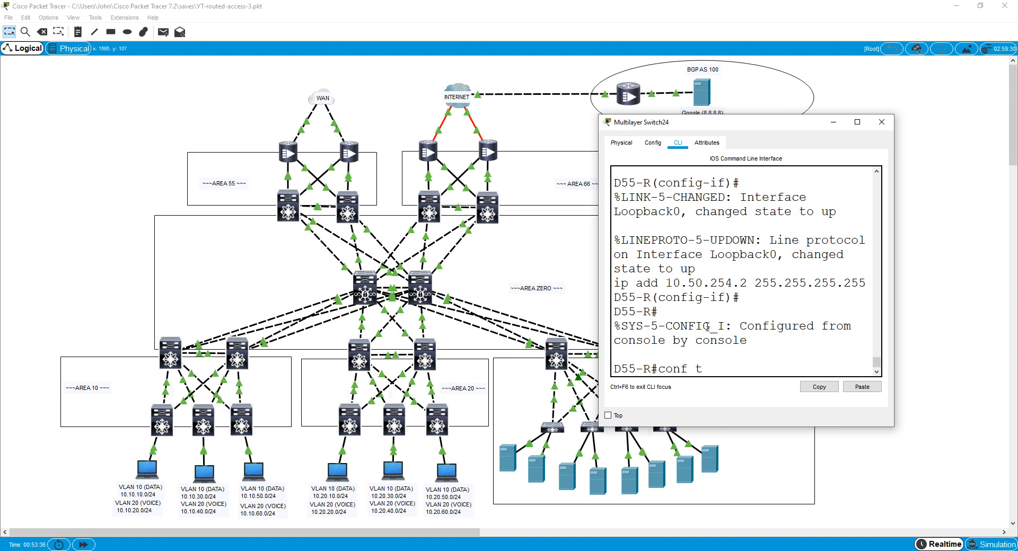
key(Return)
text(int loo0)
key(Return)
text(ip)
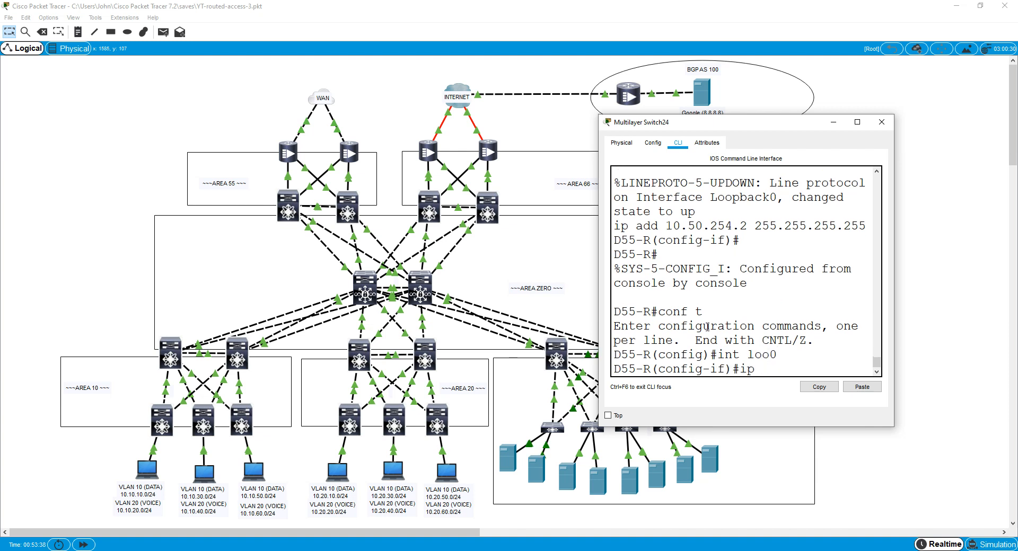
text( add 10.55.254.2 255.2)
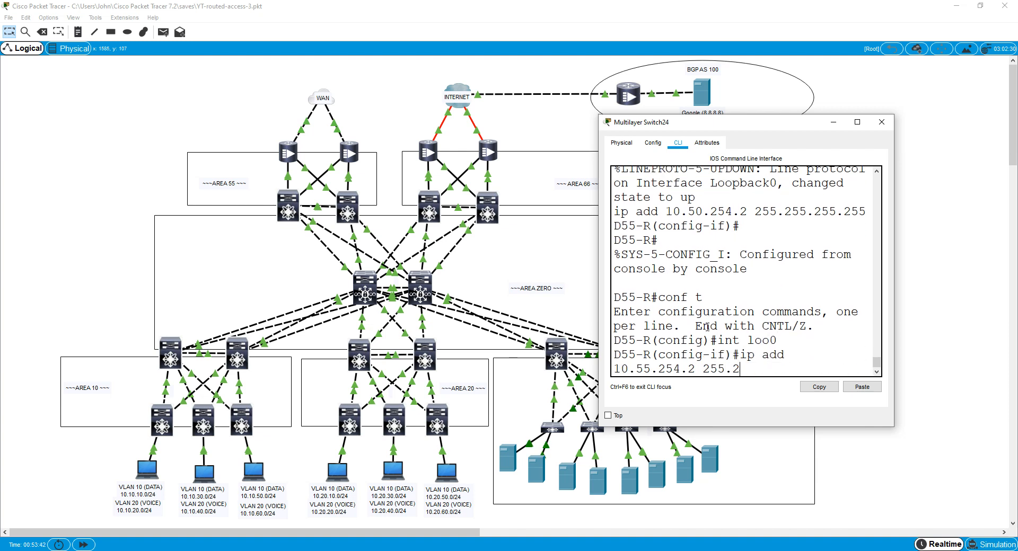
text(55.255.255)
key(Return)
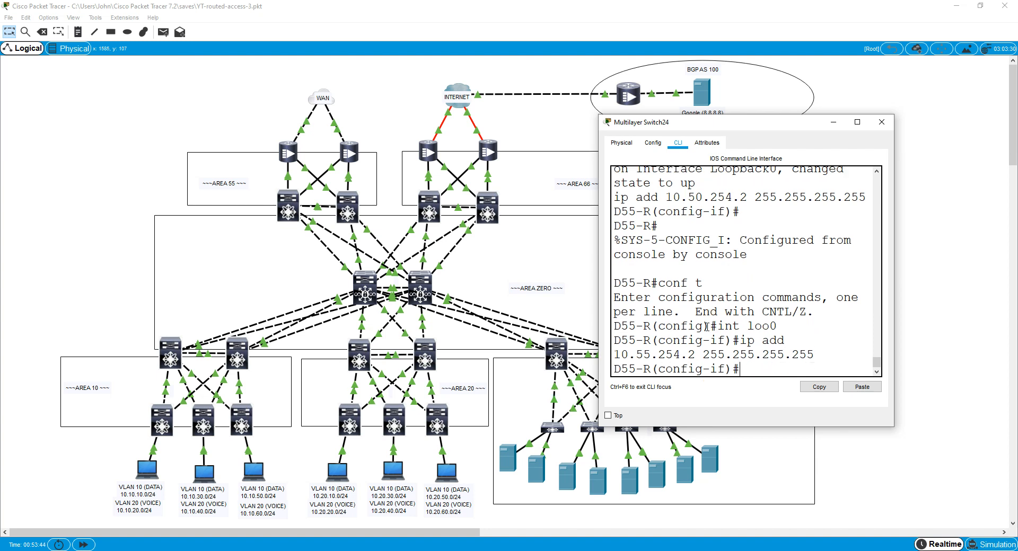
key(ctrl+z)
Display the brief IP interface summary on D55-R through to its end to check the Loopback0 address
text(sh ip int b)
key(Return)
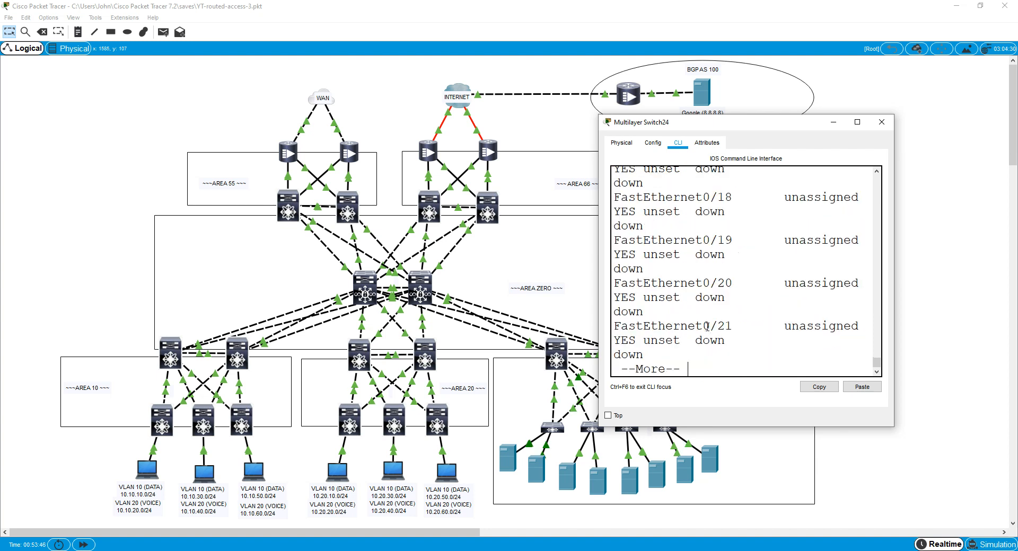
key(space)
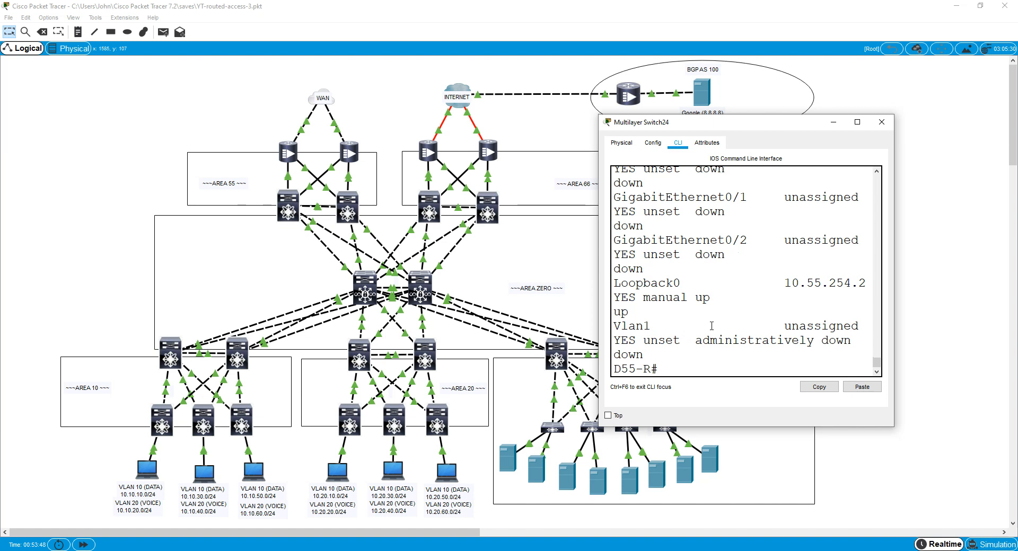
Open the command line of the left Area 66 switch (D66-L) and enter global configuration mode
click(882, 120)
click(425, 198)
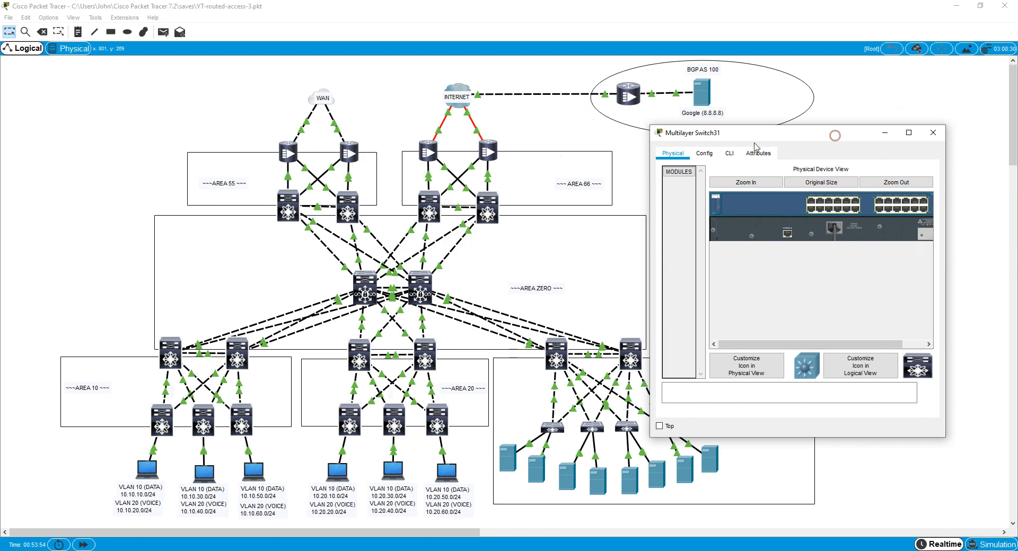
click(729, 153)
key(Return)
key(Return)
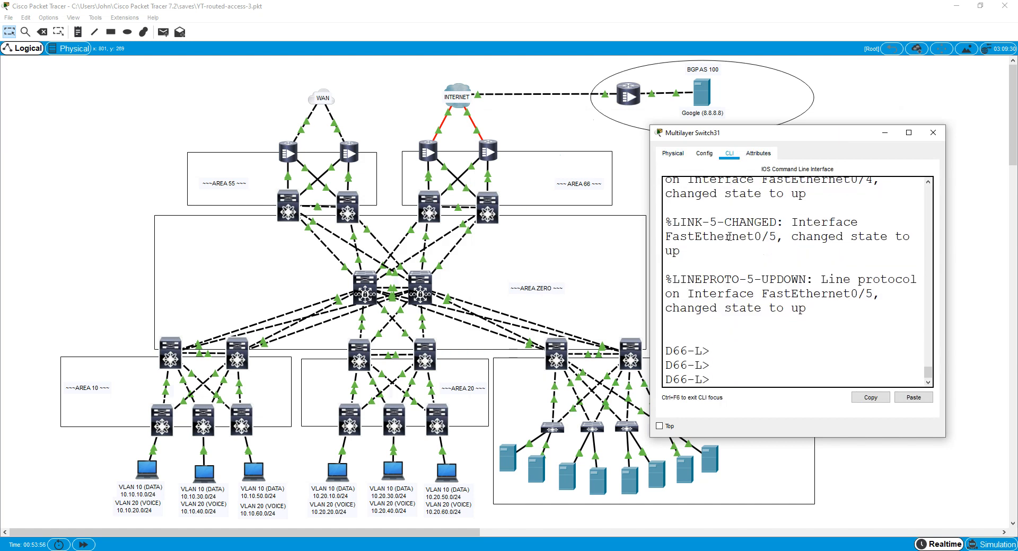
text(en)
key(Return)
text(con f t)
key(Return)
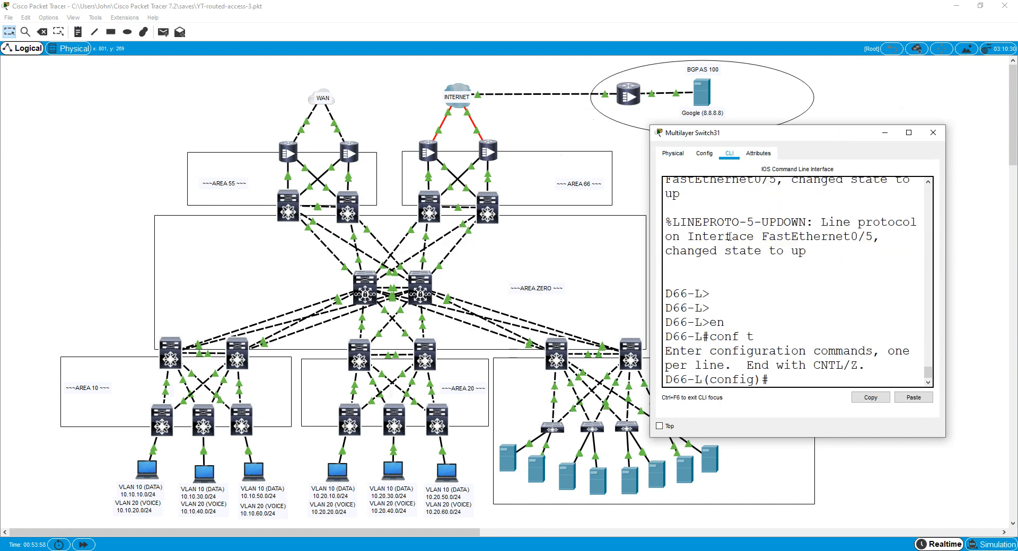
Create Loopback0 on D66-L with IP address 10.66.254.1 and mask 255.255.255.255, enable it, and leave configuration mode
text(int loo0)
key(Return)
text(ip add 10.)
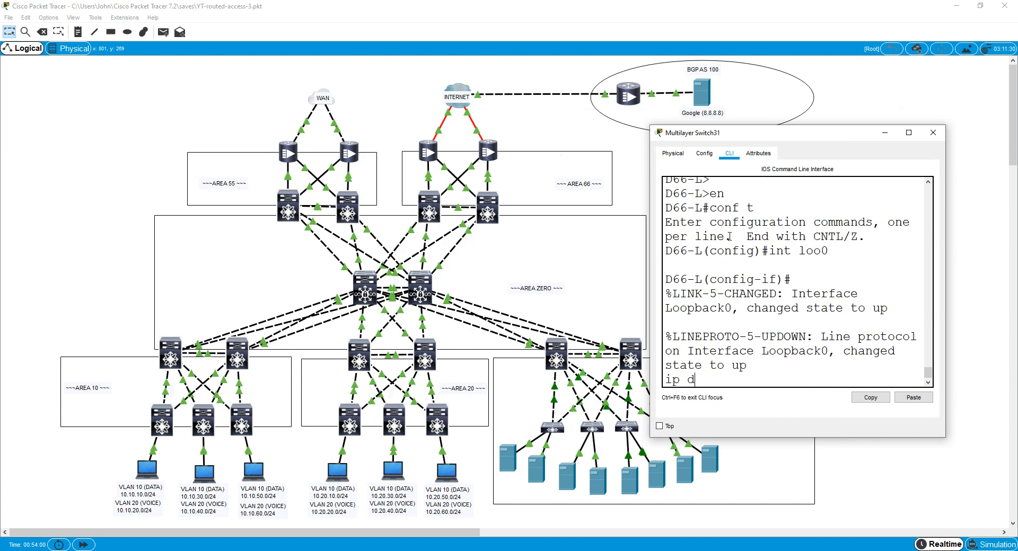
text(66)
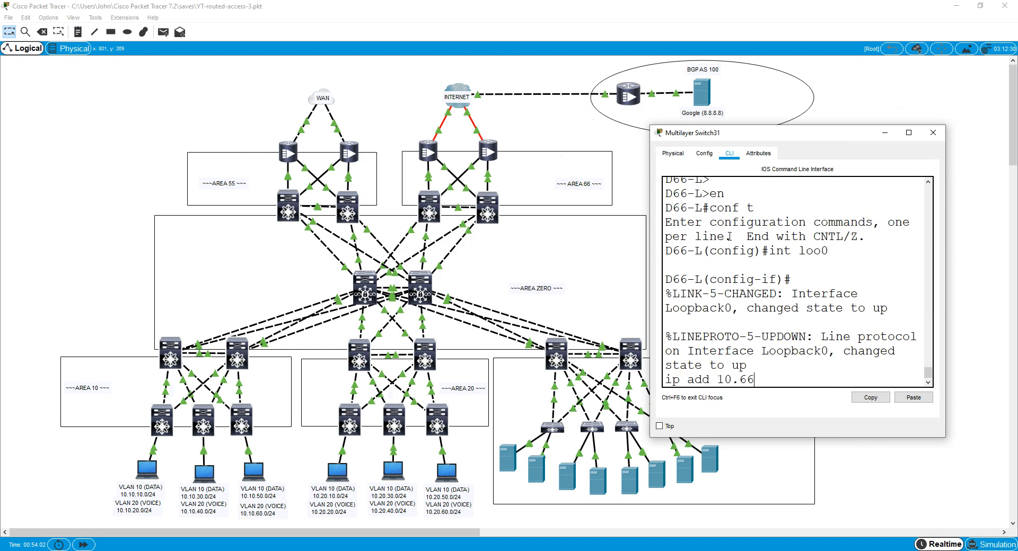
text(.254.` 1)
text( 255.255.255)
text(.255)
key(Return)
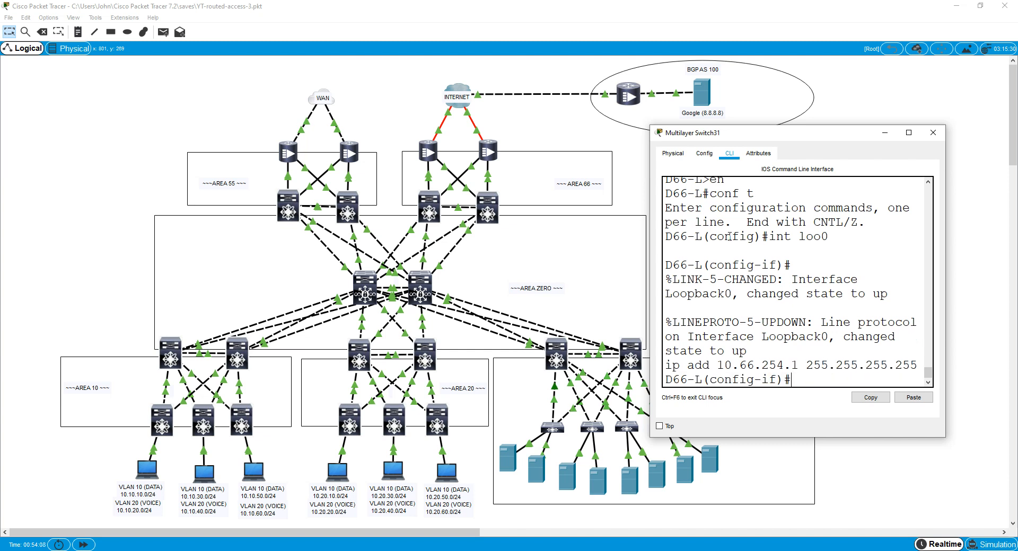
text(no sh)
key(Return)
key(ctrl+z)
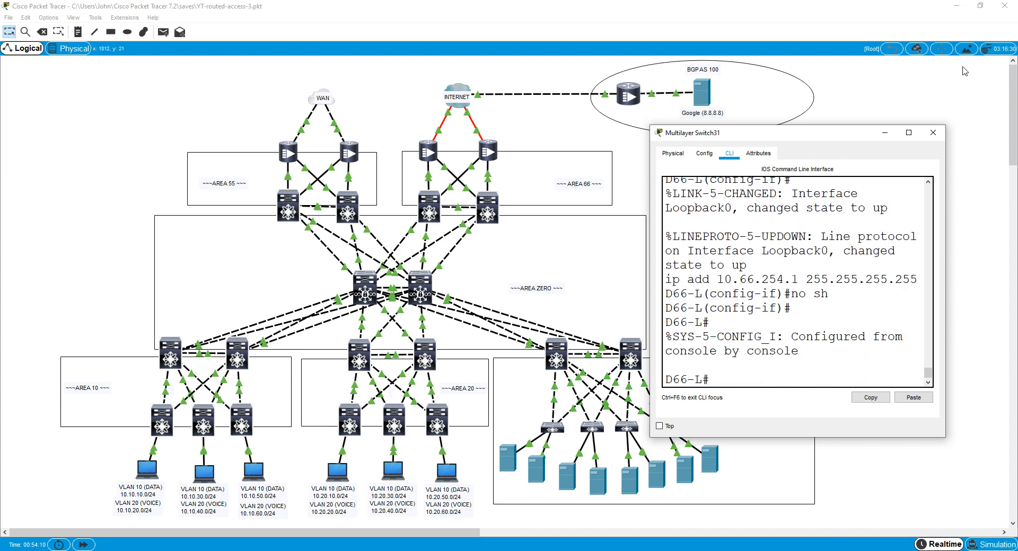
click(933, 133)
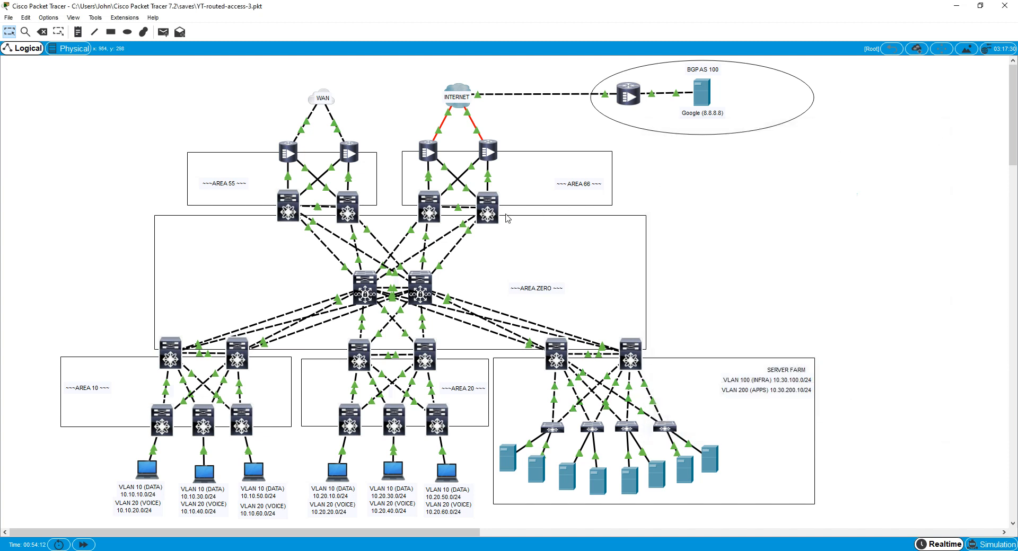
Open the command line of the right Area 66 switch (D66-R) clear of the Area 66 devices and enter global configuration mode
click(485, 215)
drag(522, 126, 765, 122)
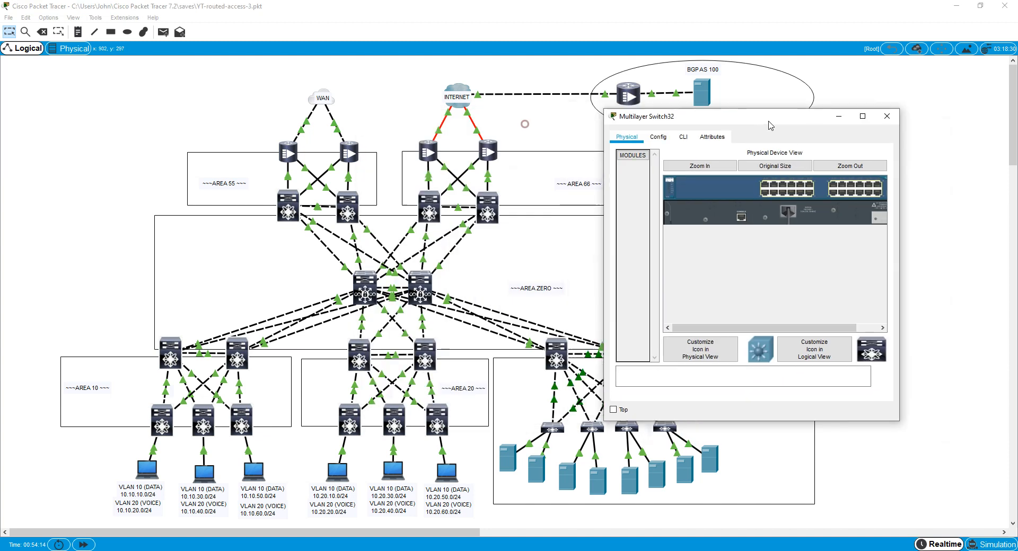
click(684, 136)
click(695, 207)
key(Return)
key(Return)
key(Return)
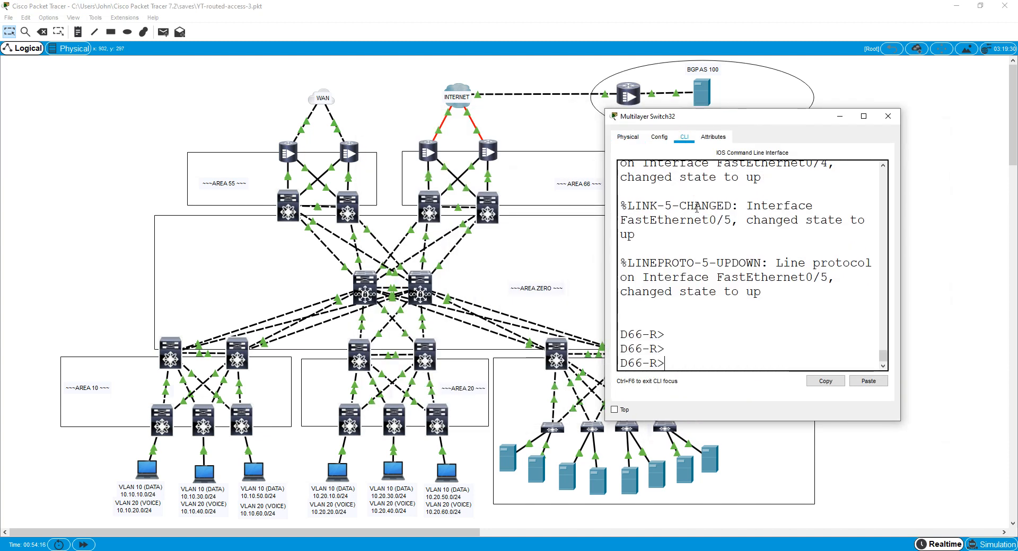
text(en)
key(Return)
text(cof)
key(BackSpace)
text(nf t)
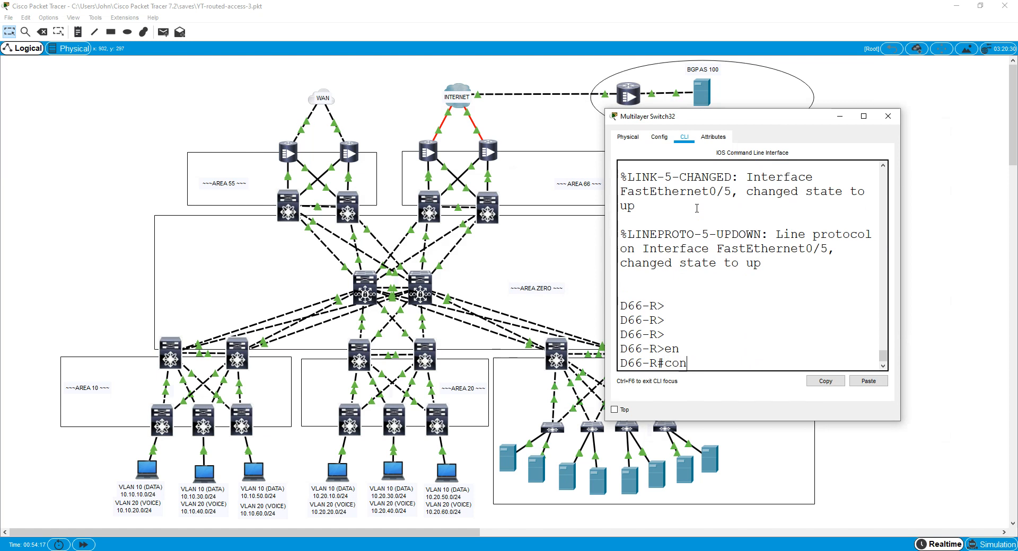
key(Return)
Create Loopback0 on D66-R with IP address 10.66.254.2 and mask 255.255.255.255, and leave configuration mode
text(int loo0)
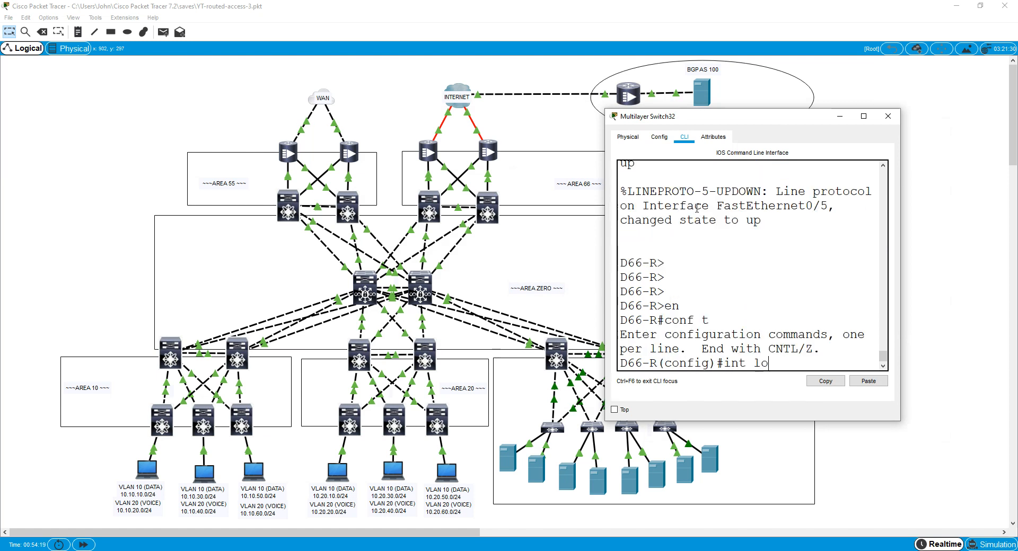
key(Return)
text(ip add 10)
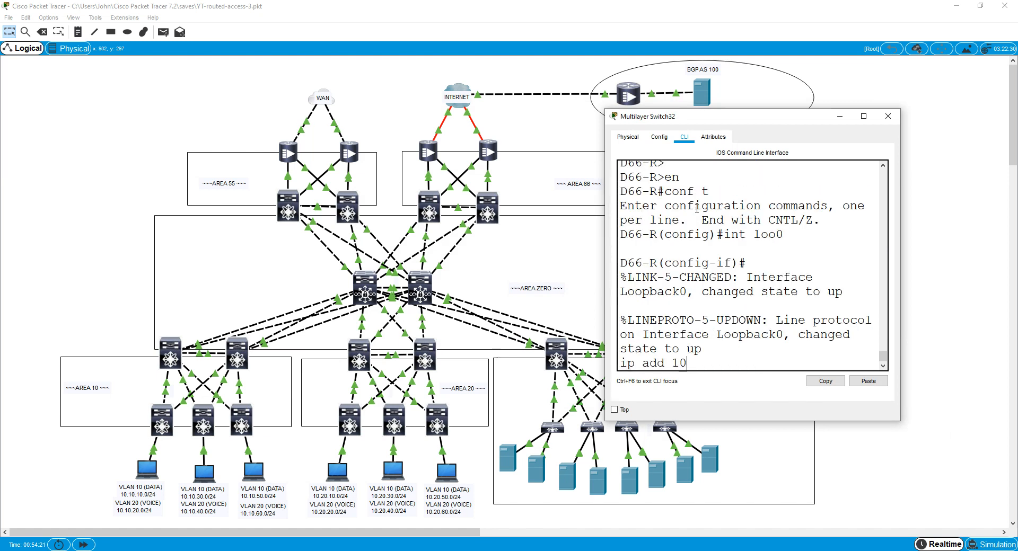
text(.66.254.2 255)
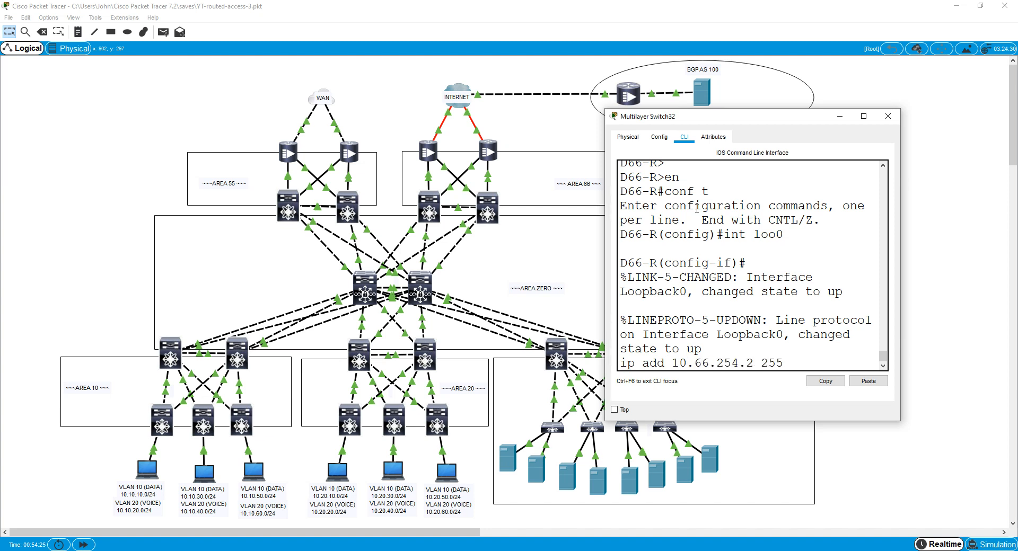
text(.255.255.255)
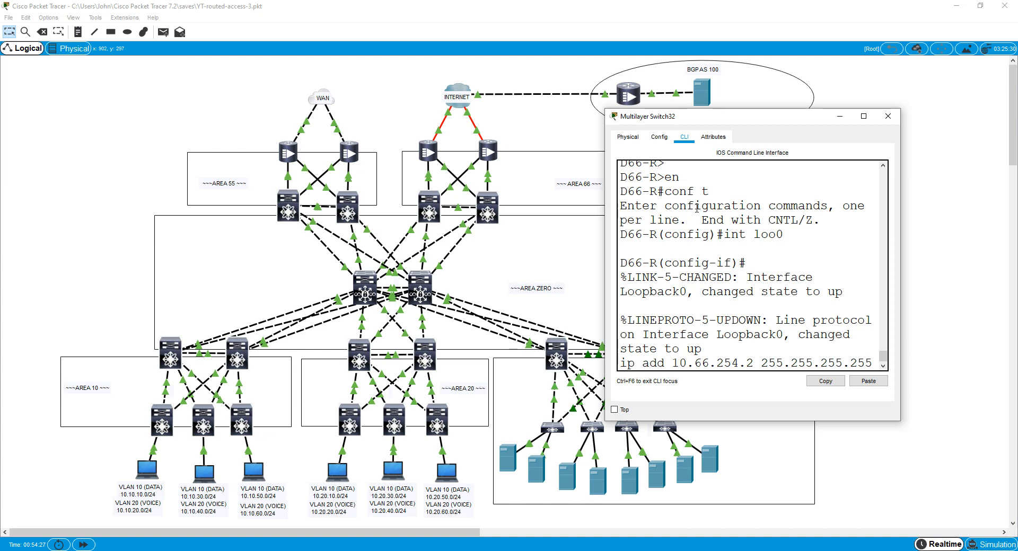
key(Return)
key(ctrl+z)
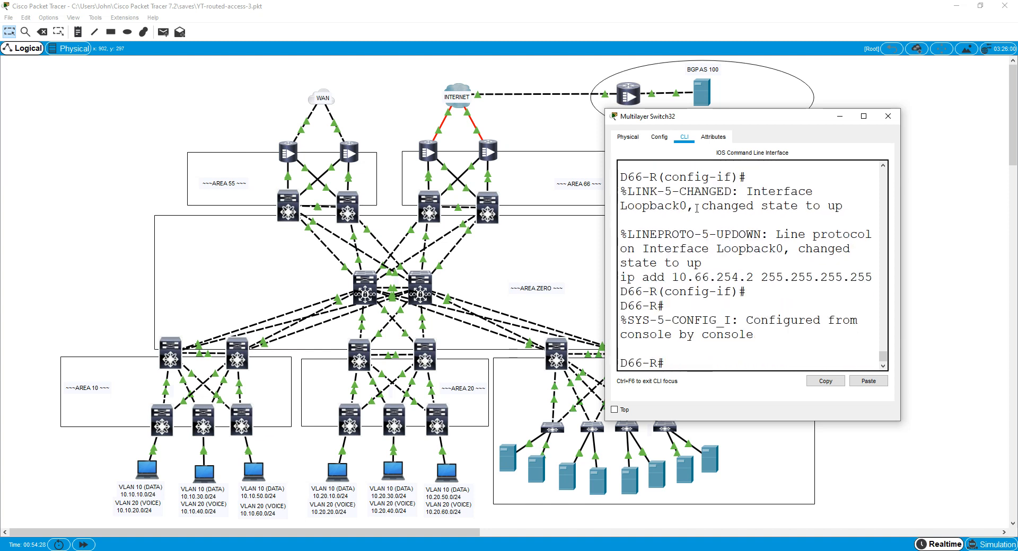
click(430, 202)
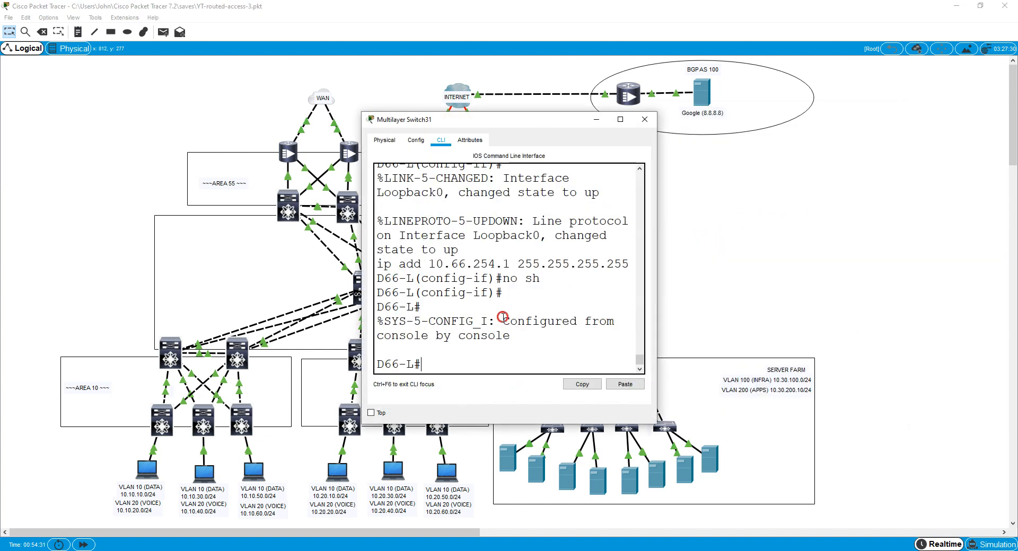
click(645, 119)
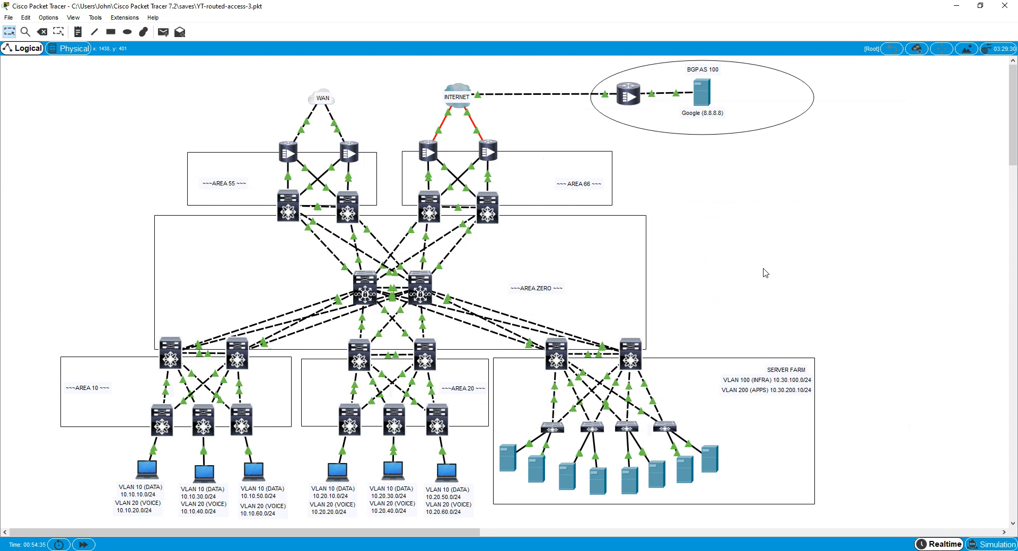
Open the command line of the left Area 55 router (WAN-L) clear of the topology's upper areas and enter global configuration mode
click(287, 151)
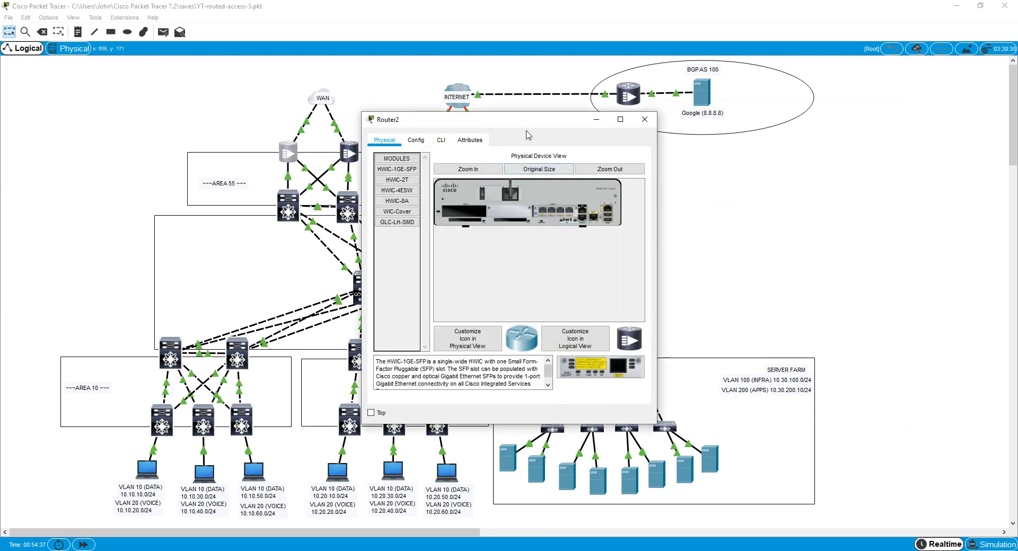
drag(526, 124, 833, 186)
click(747, 202)
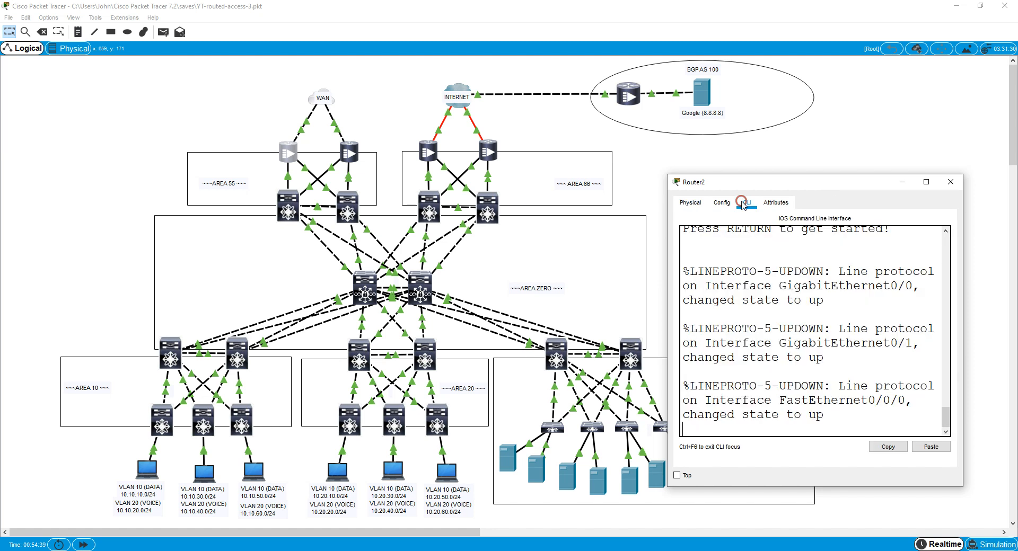
key(Return)
key(Return)
text(en)
key(Return)
text(conf t)
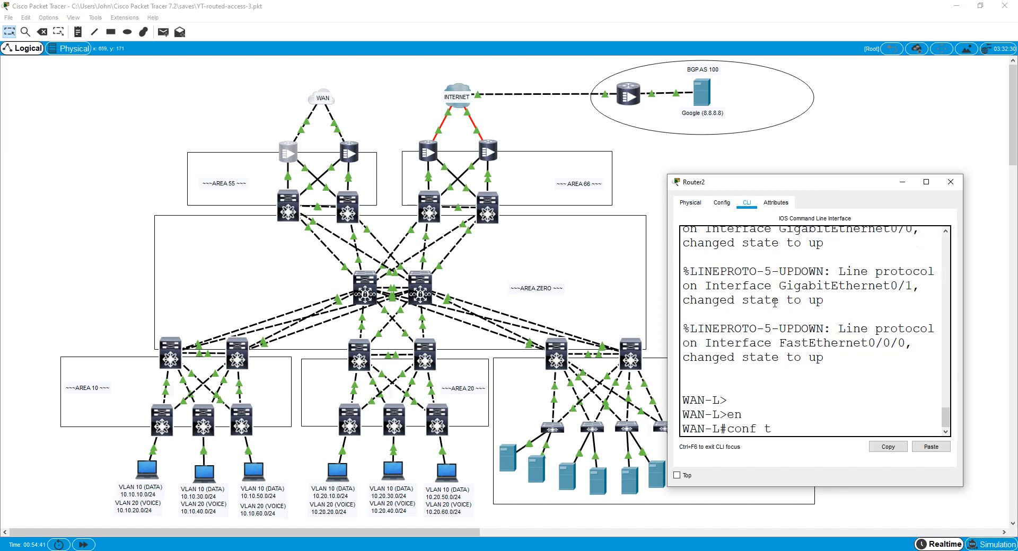
key(Return)
Create Loopback0 on WAN-L with IP address 10.55.254.3 and mask 255.255.255.255, and leave configuration mode
text(int lo)
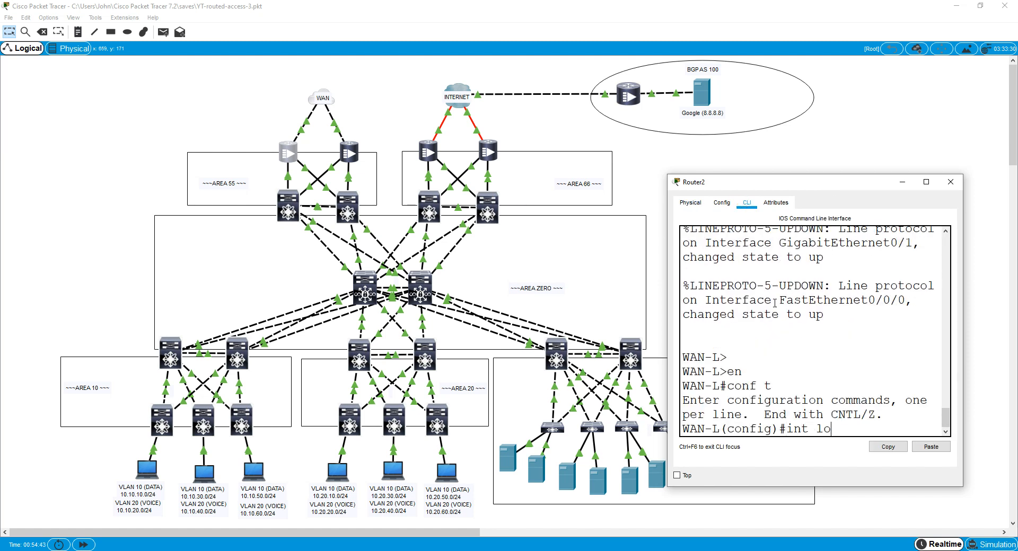
text(o0)
key(Return)
text(ip add 10.55.)
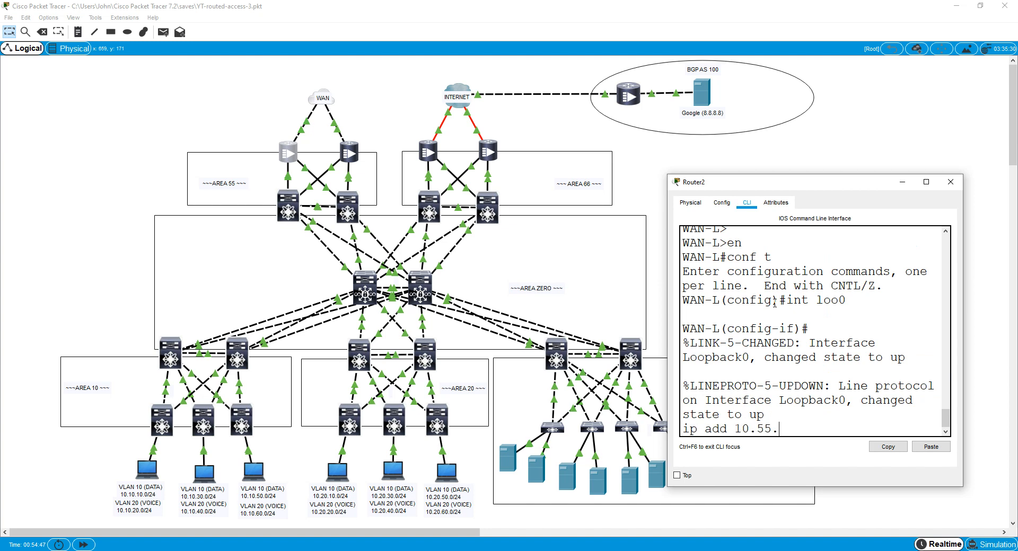
text(254.3 255.255.255.255)
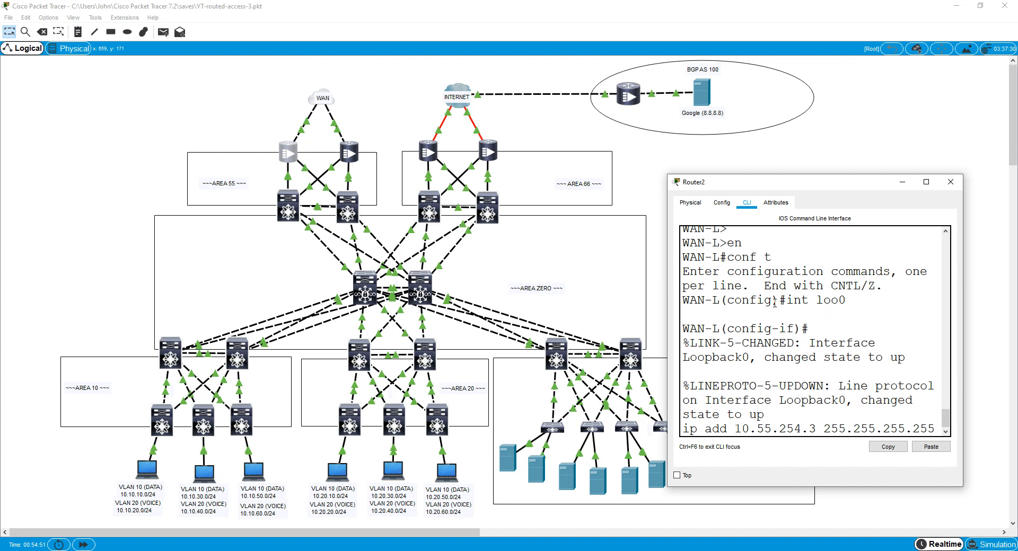
key(Return)
key(ctrl+z)
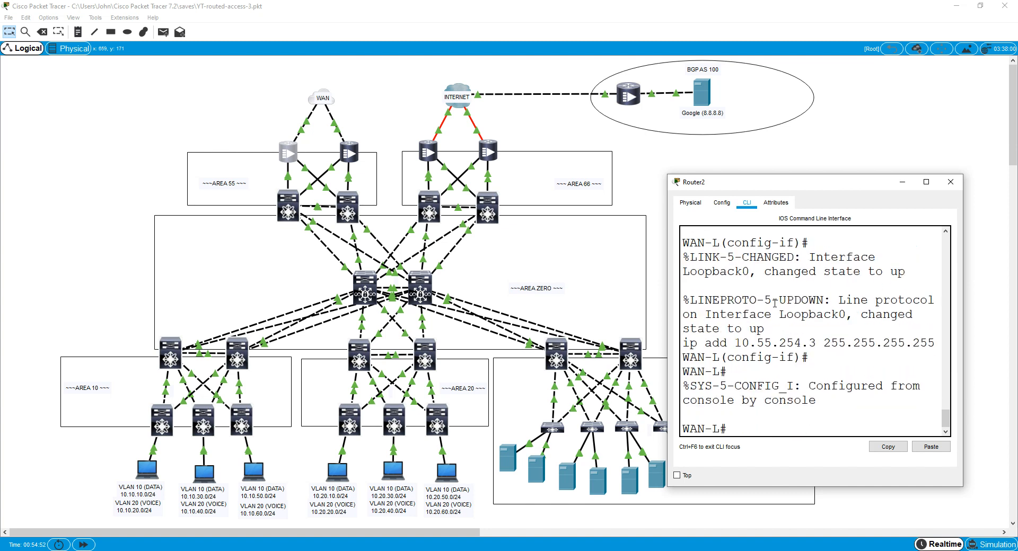
Open the command line of the right Area 55 router (WAN-R) clear of the Area 66 devices and enter global configuration mode
click(349, 153)
click(438, 141)
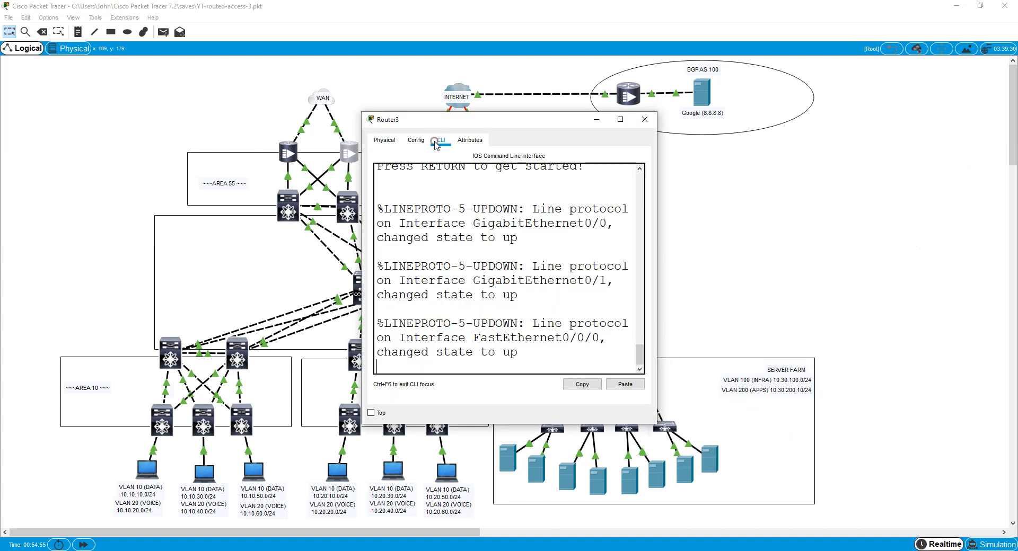
drag(518, 119, 773, 128)
drag(809, 232, 732, 259)
key(Return)
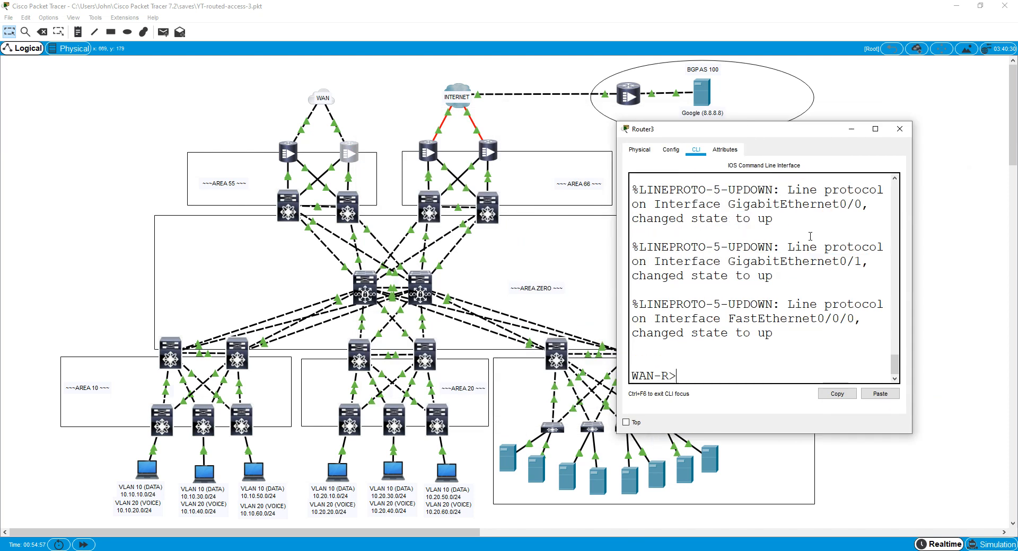
key(Return)
text(en)
key(Return)
text(conf t)
key(Return)
Create Loopback0 on WAN-R with IP address 10.55.254.4 and mask 255.255.255.255, and leave configuration mode
text(int l)
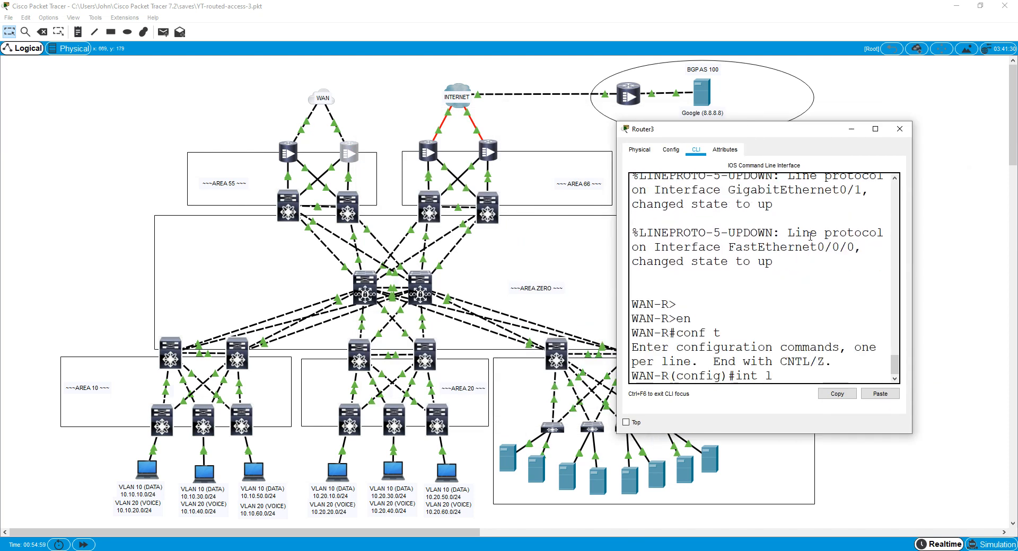
text(oo0)
key(Return)
text(ip add)
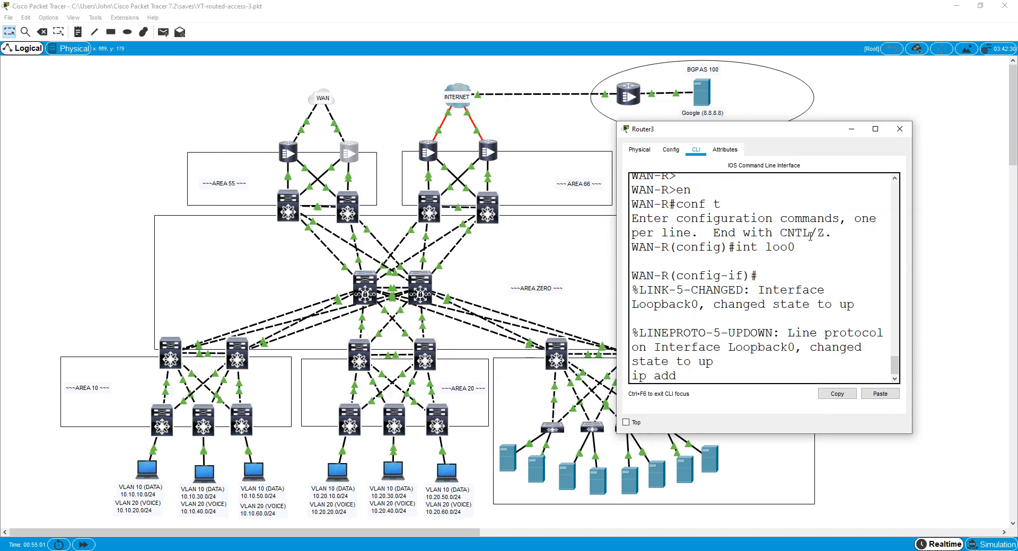
text( 10)
text(.55.254.)
text(4 255.255.255.2)
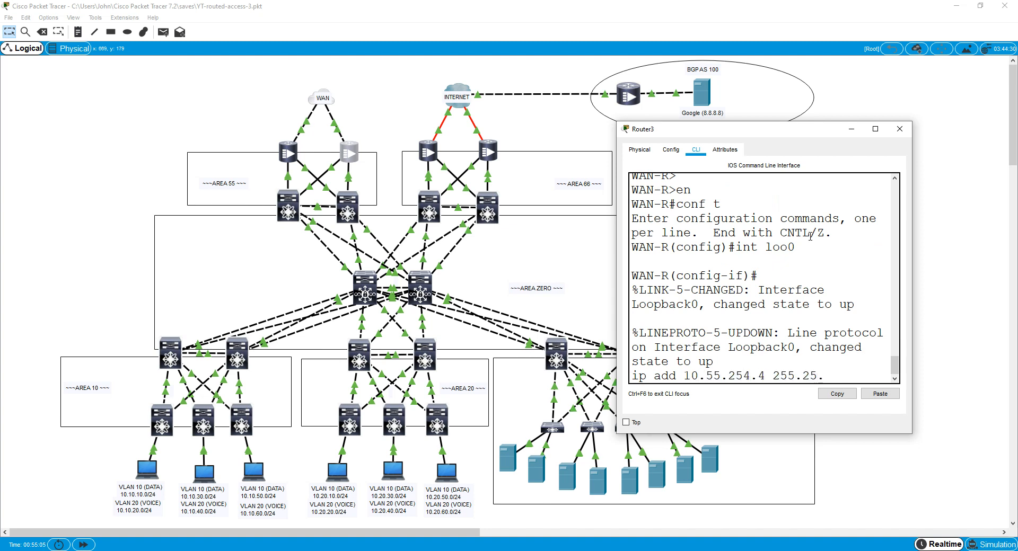
text(55)
key(Return)
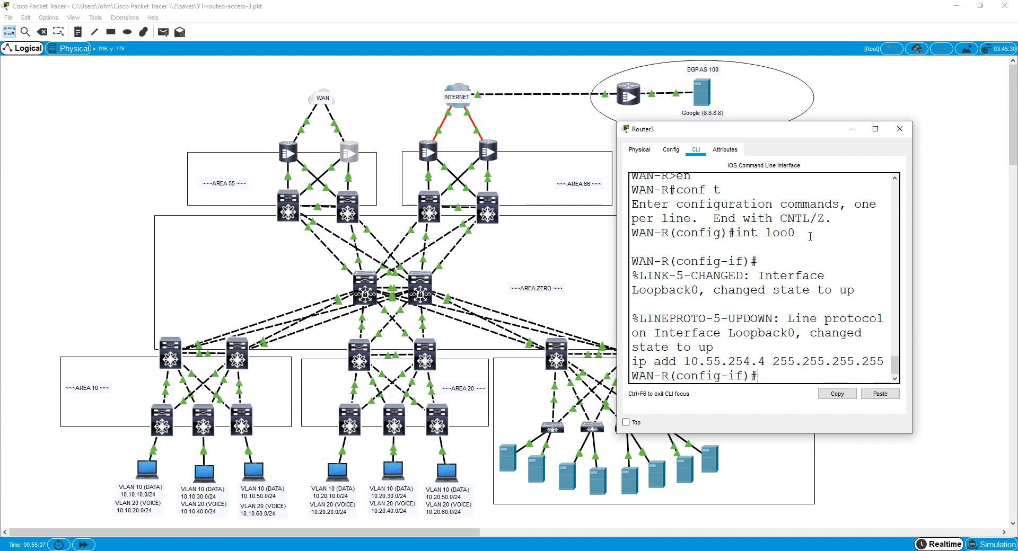
key(ctrl+z)
key(Return)
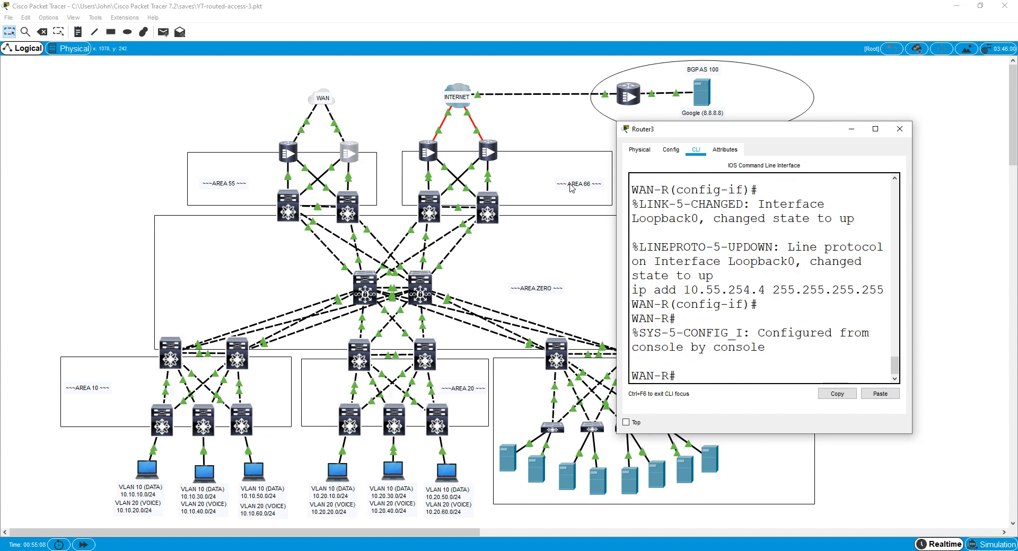
Open the command line of the left Area 66 router (INT-L) clear of the topology's upper areas and enter global configuration mode
click(428, 153)
click(518, 124)
drag(517, 124, 825, 124)
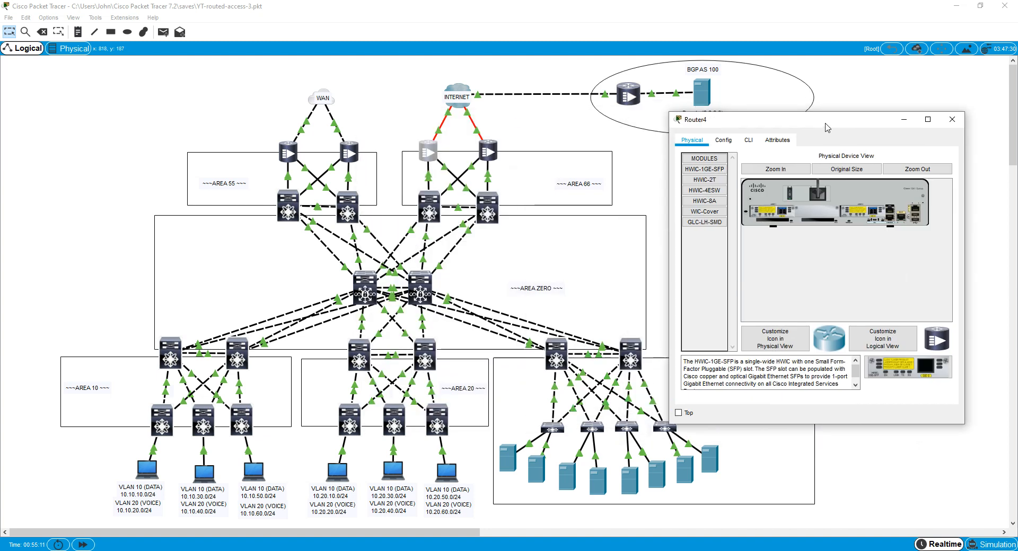
click(748, 140)
key(Return)
key(Return)
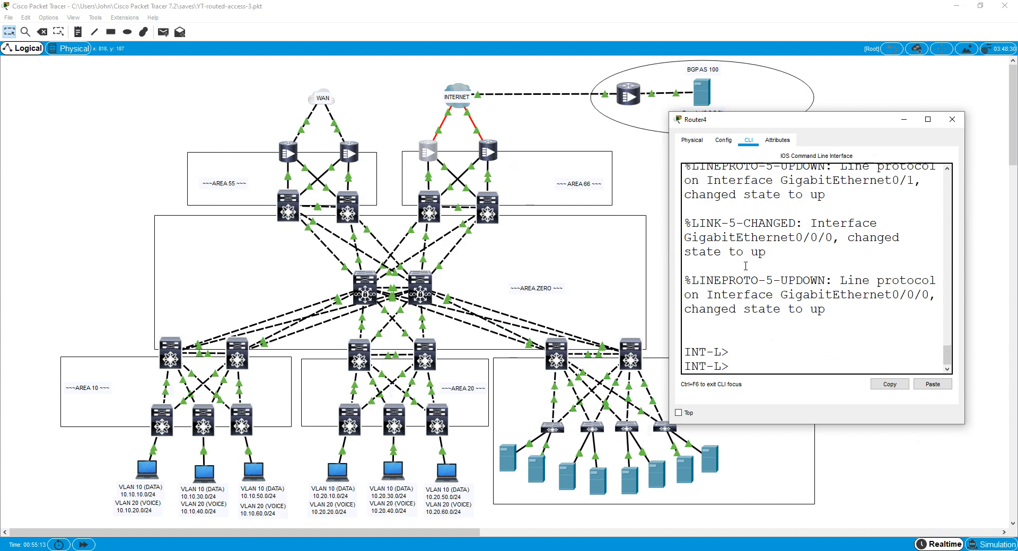
text(en)
key(Return)
text(conf t)
key(Return)
Create Loopback0 on INT-L with IP address 10.66.254.3 and mask 255.255.255.255, and leave configuration mode
text(int loo0)
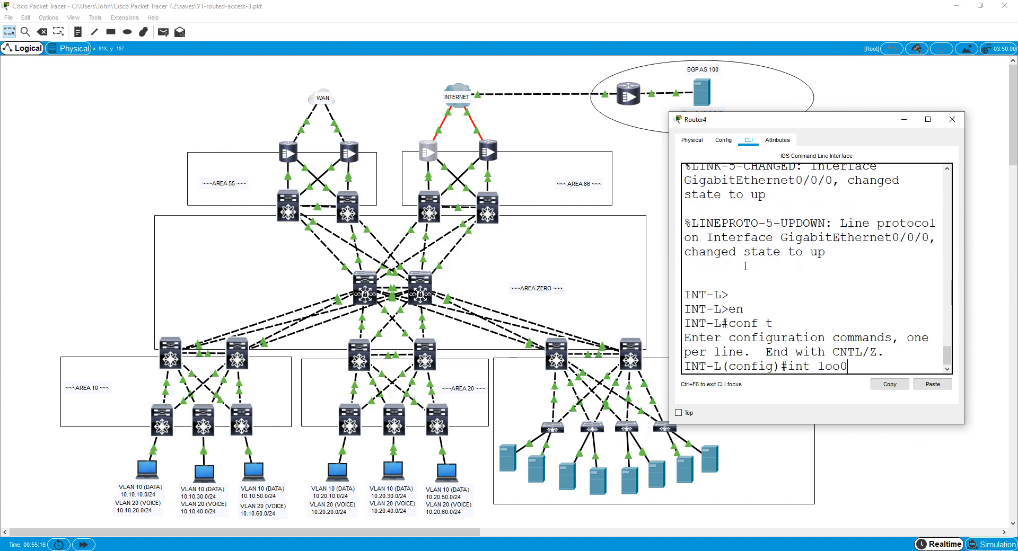
key(Return)
text(ip add 10.66.)
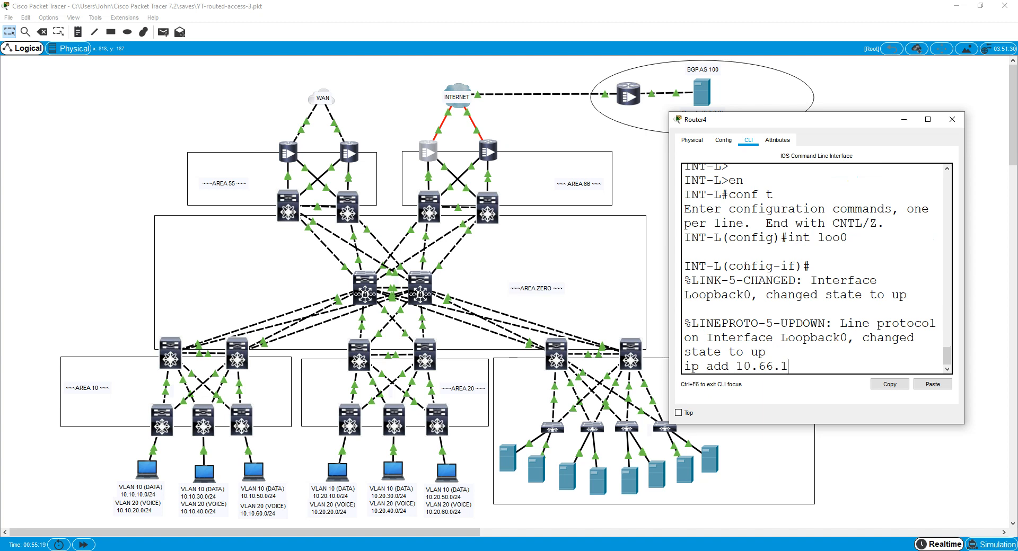
text(254.3 255.255.255.25)
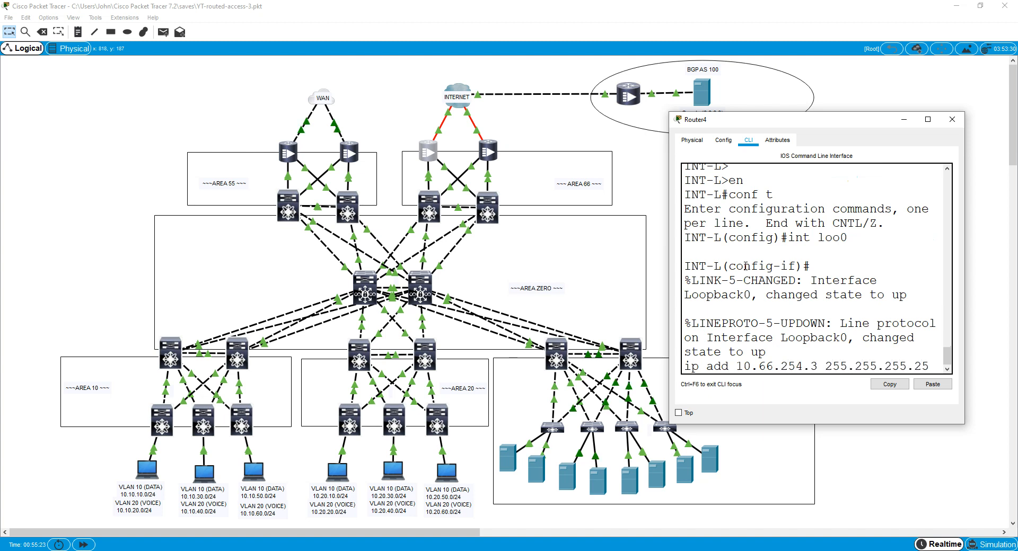
text(5)
key(Return)
key(ctrl+z)
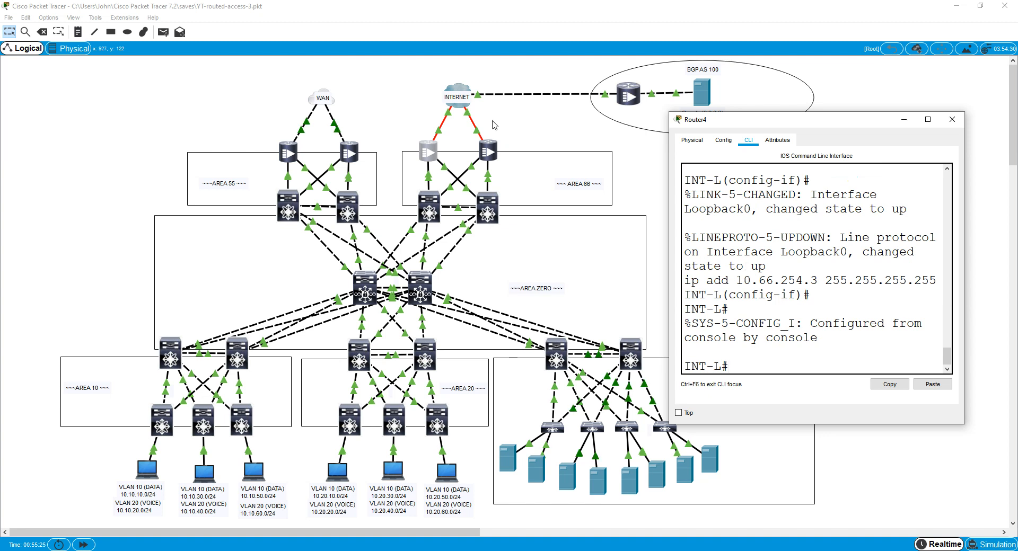
Open the command line of the right Area 66 router (INT-R) in a widened window and enter global configuration mode
click(487, 153)
click(444, 141)
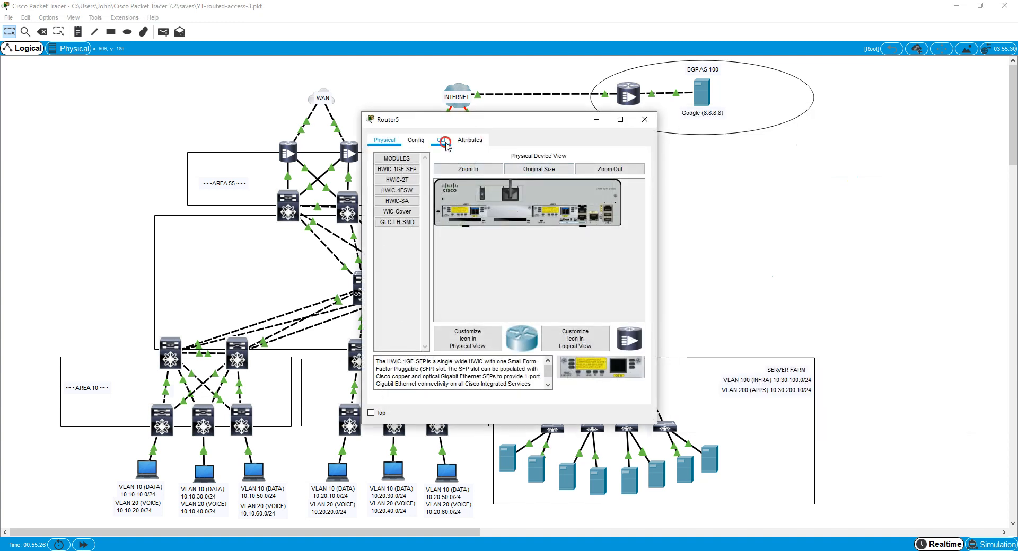
drag(658, 209, 840, 197)
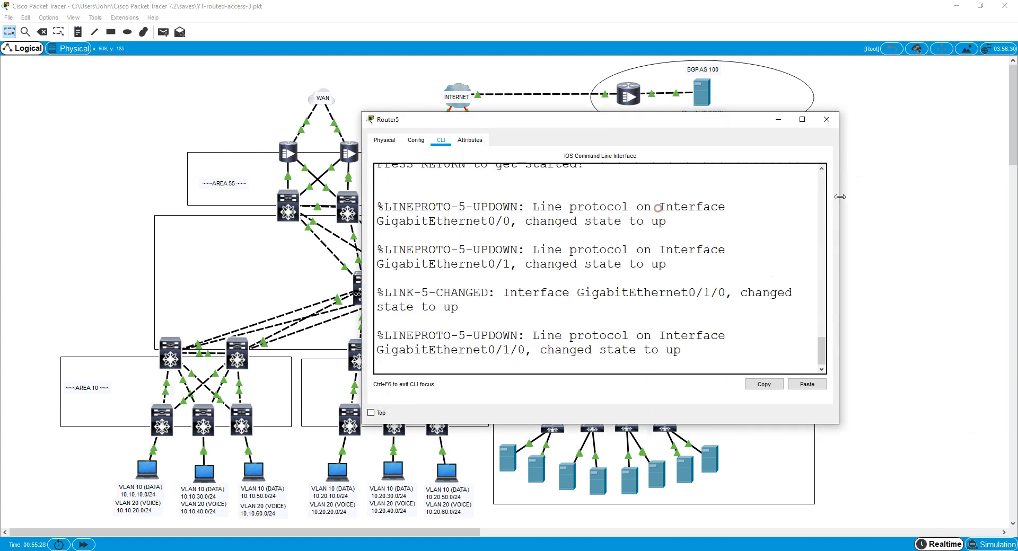
key(Return)
key(Return)
key(Return)
text(en)
key(Return)
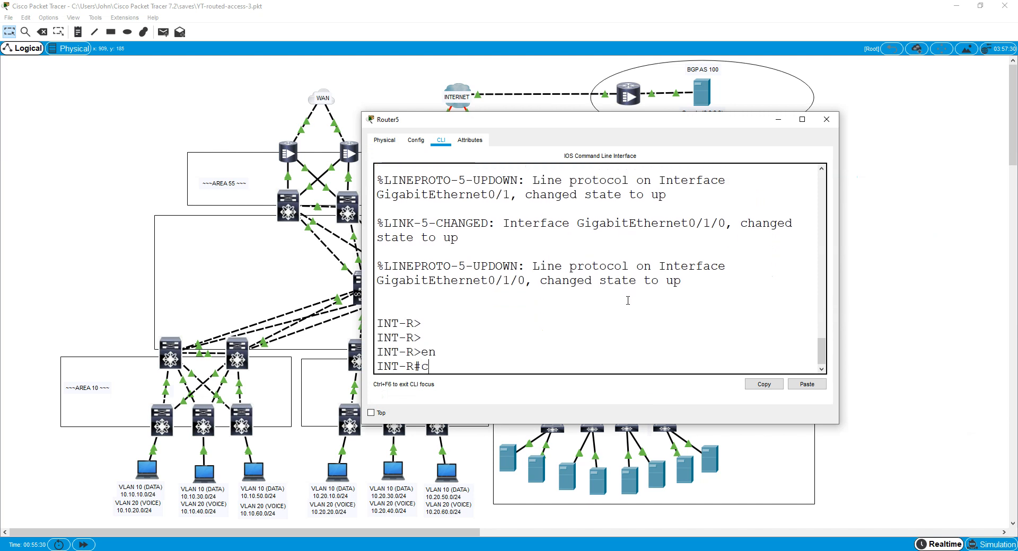
text(conf t)
key(Return)
Create Loopback0 on INT-R with IP address 10.66.254.4 and mask 255.255.255.255, leave configuration mode and minimise the router's window
text(int loo0)
key(Return)
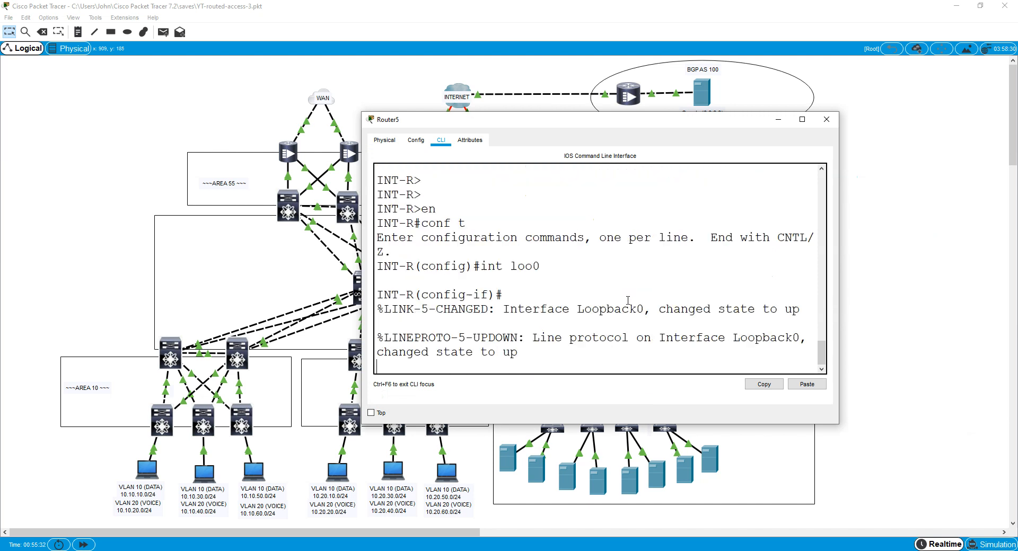
text(ip add 10.66.254.4 255.255.)
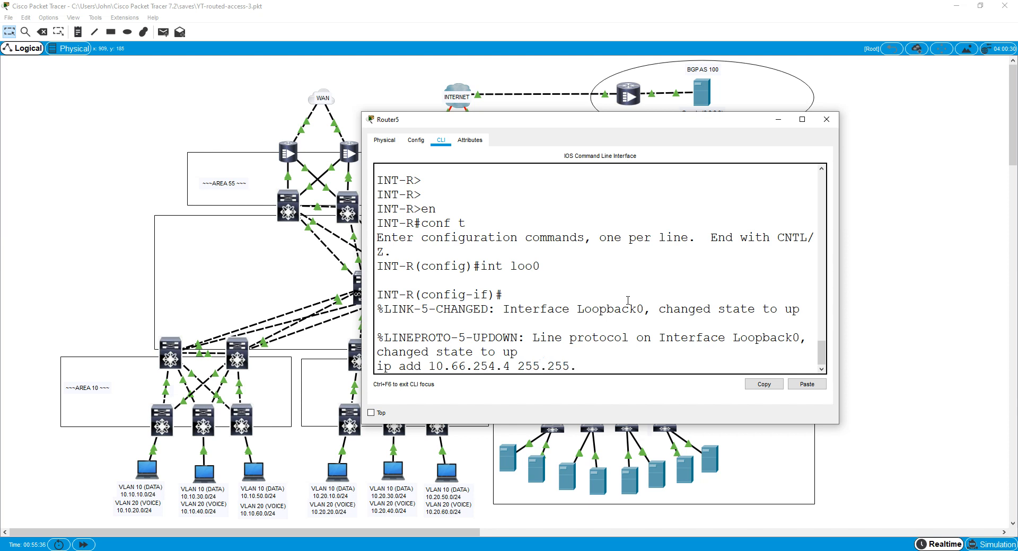
text(255.255)
key(Return)
key(ctrl+z)
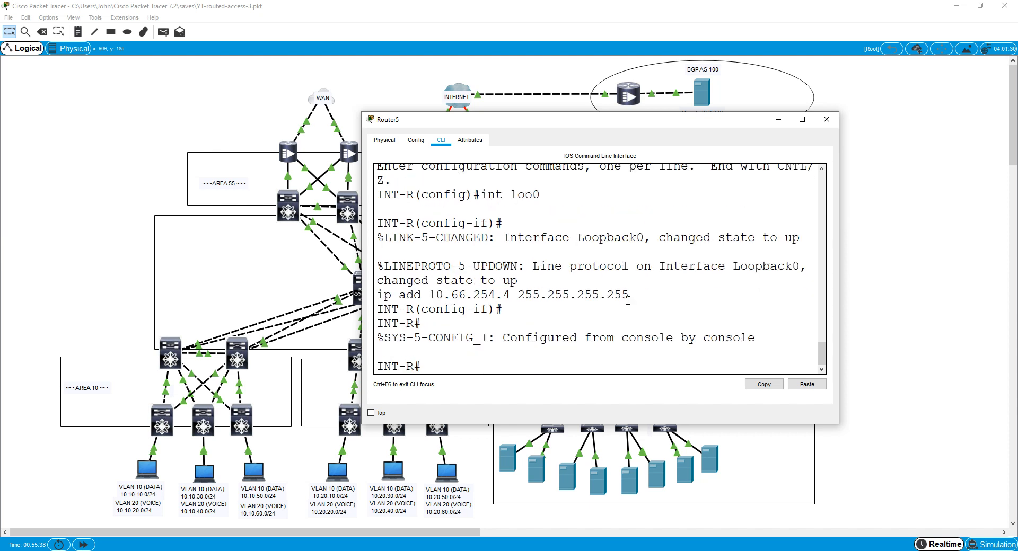
click(778, 120)
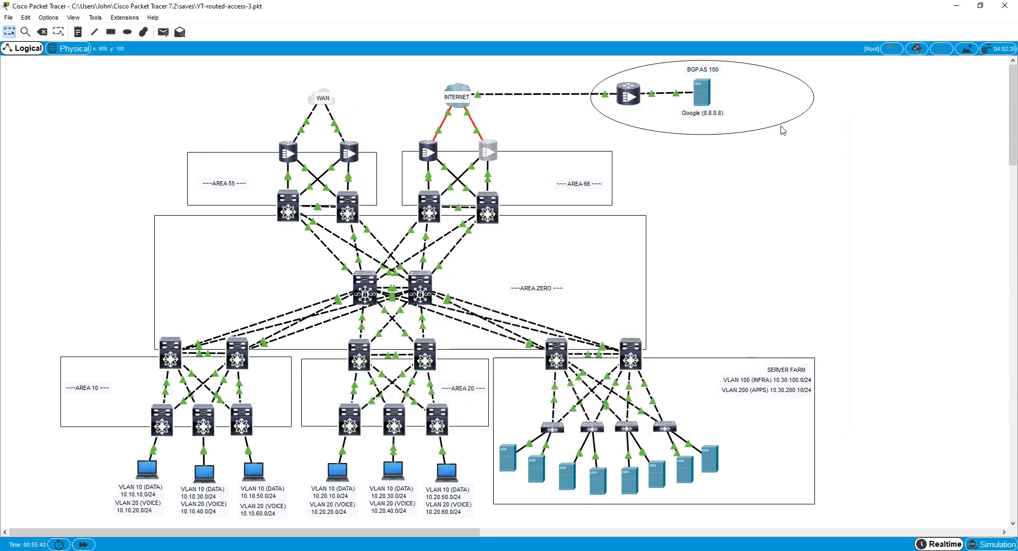
Switch to the process file in Notepad to review the configuration steps, and return to the topology
click(766, 550)
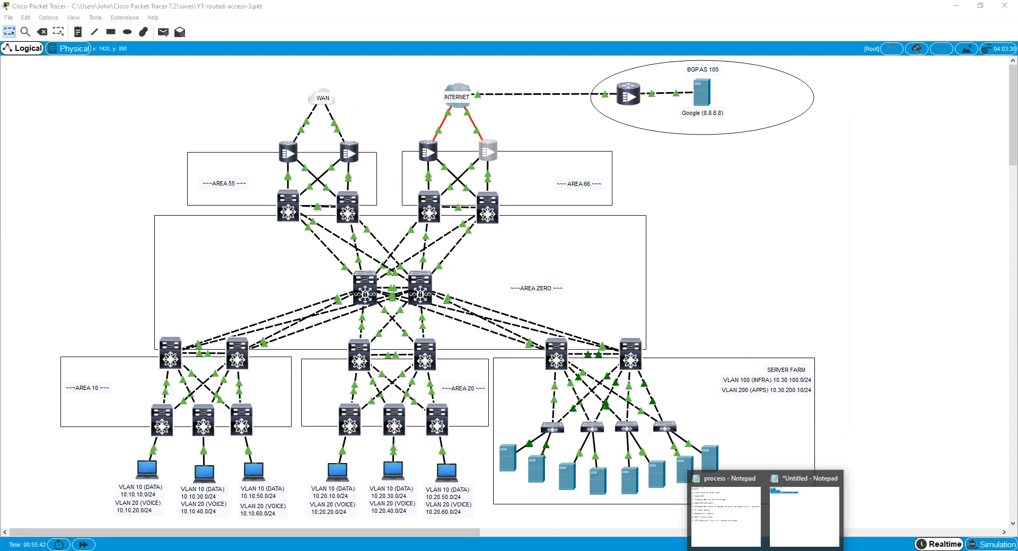
click(738, 515)
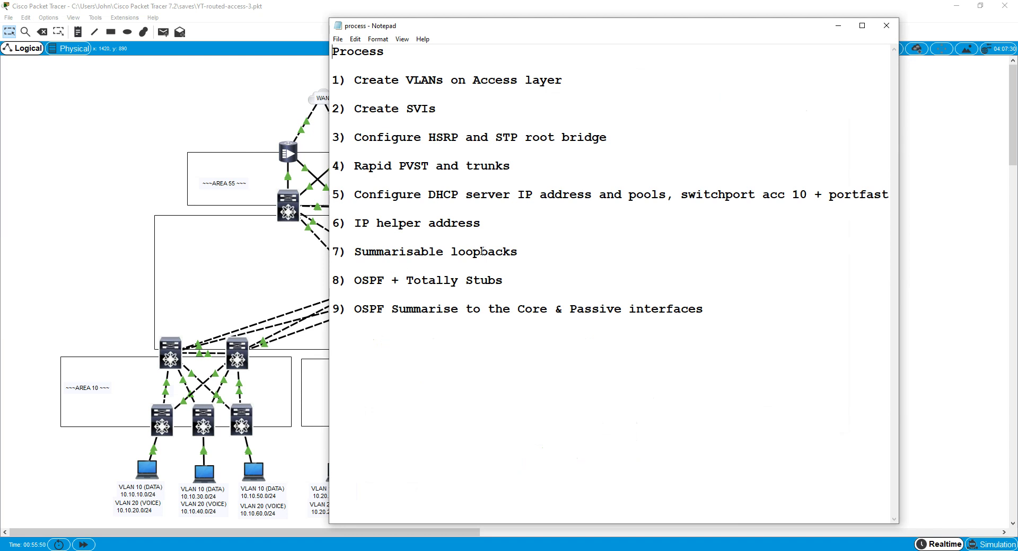
click(833, 29)
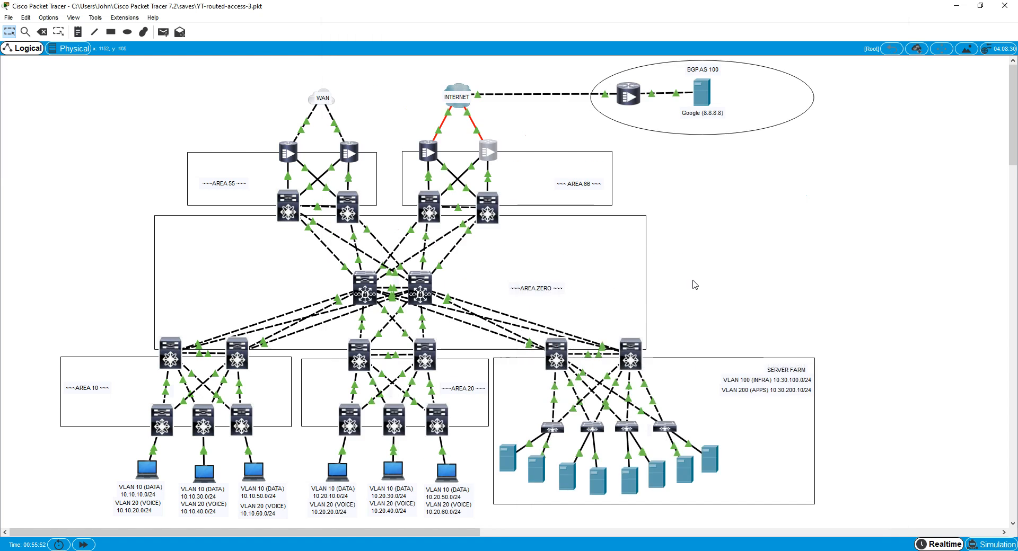
Open the command line of the left Area Zero core switch (Core1) in a widened window and enter privileged mode
click(369, 286)
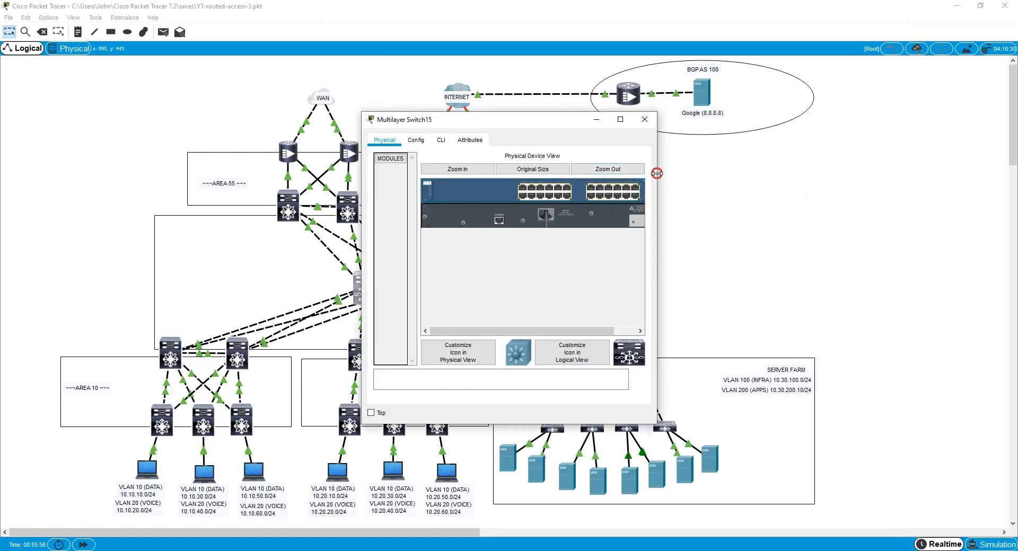
drag(657, 175, 1008, 178)
click(442, 139)
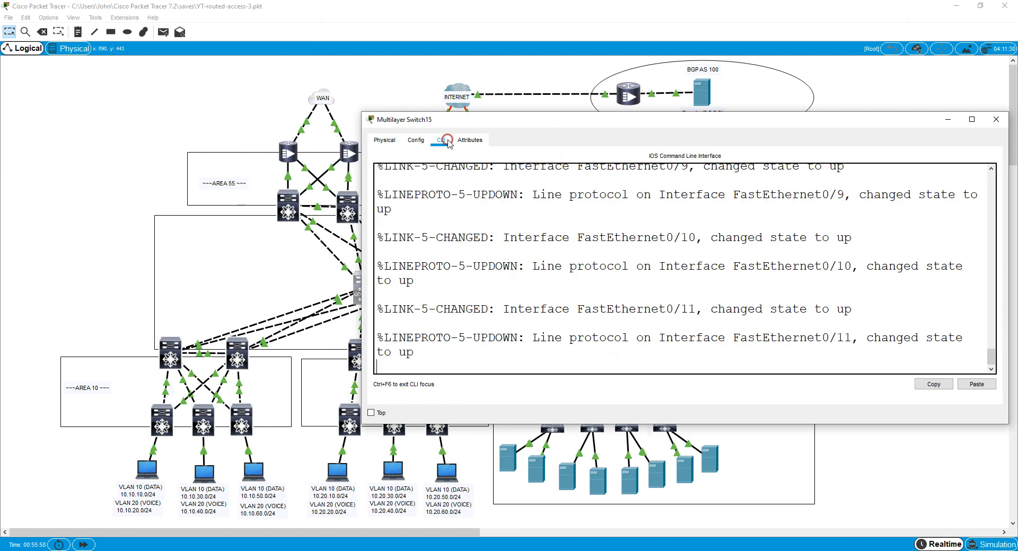
key(Return)
text(en)
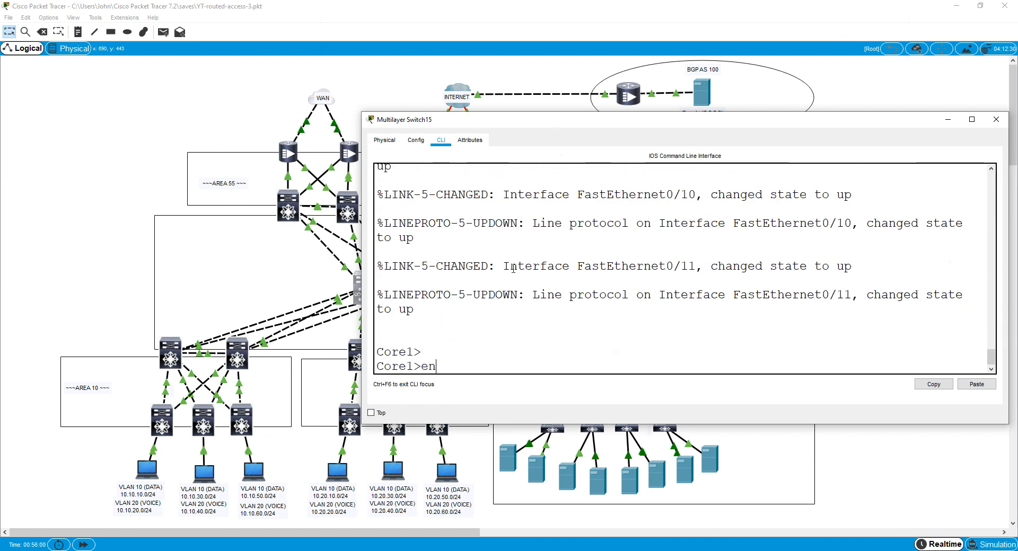
key(Return)
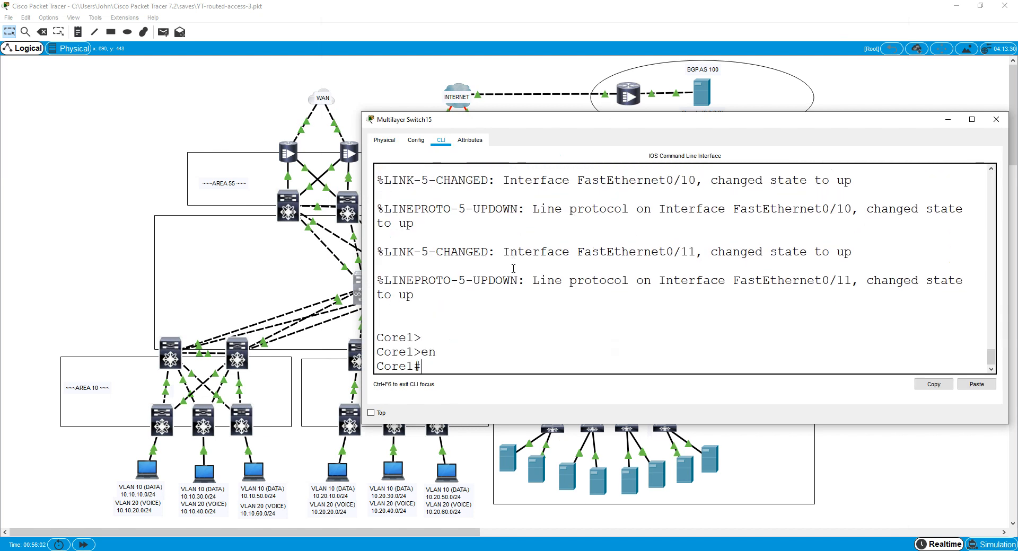
Display Core1's directly connected routes, examine them in a maximised window, and return to the topology
text(sh ip route con)
key(Return)
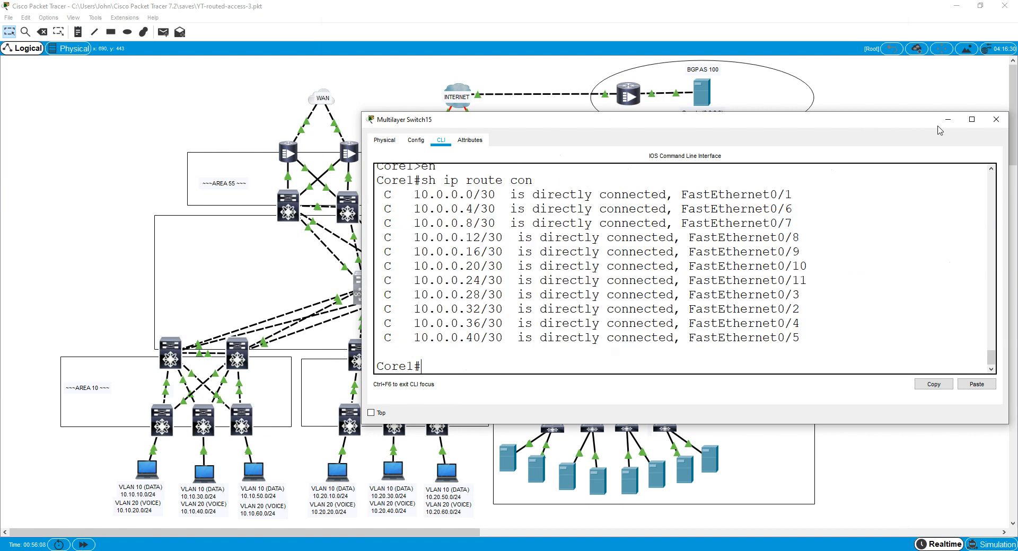
click(968, 121)
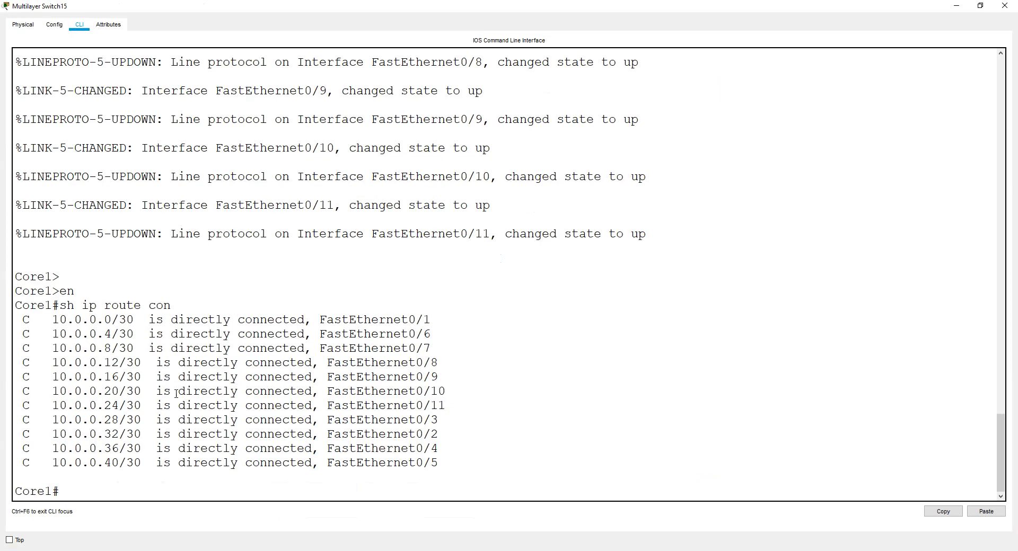
click(150, 455)
click(955, 9)
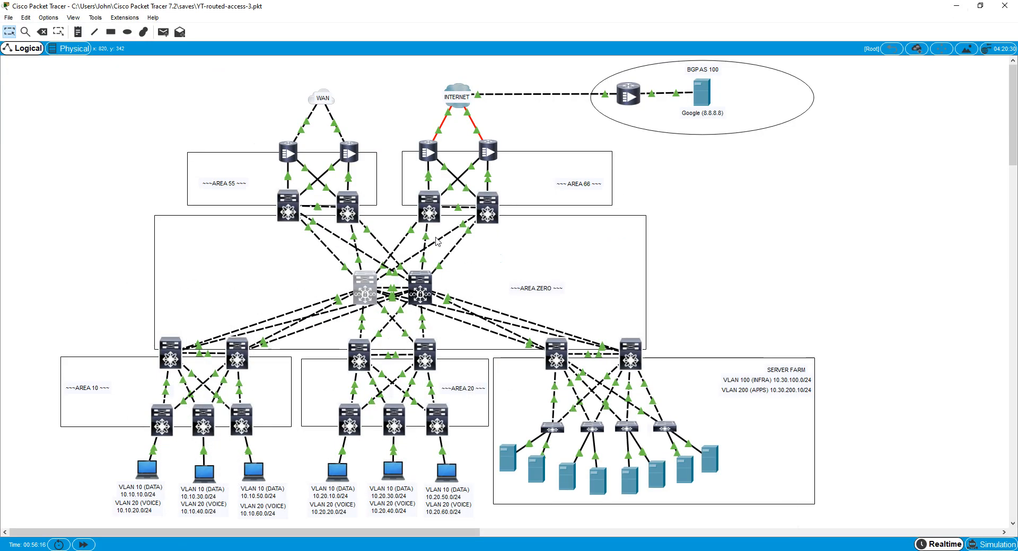
Reopen Core1's command line and list its CDP neighbors to examine which device is on each interface
click(363, 285)
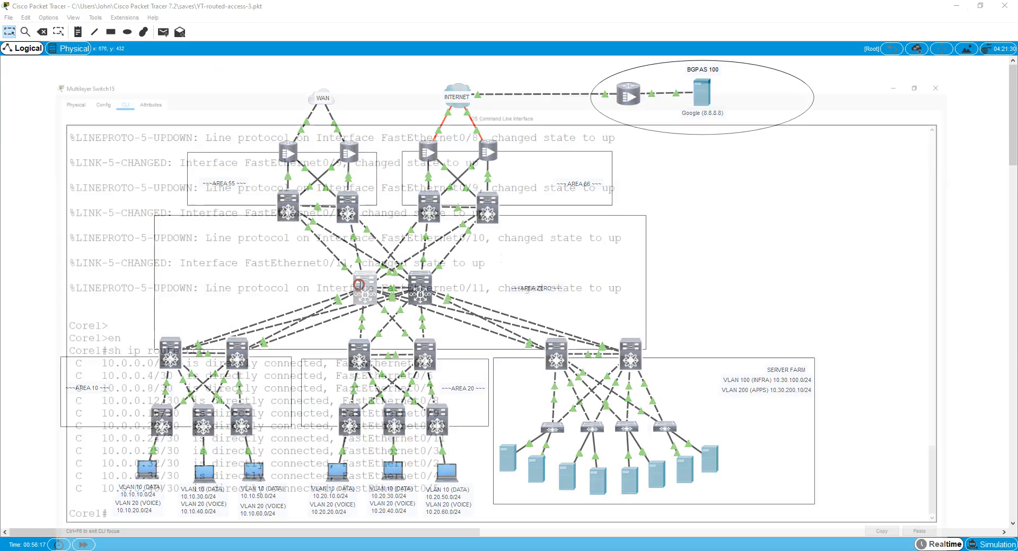
click(196, 497)
key(Return)
key(Return)
key(Return)
text(s)
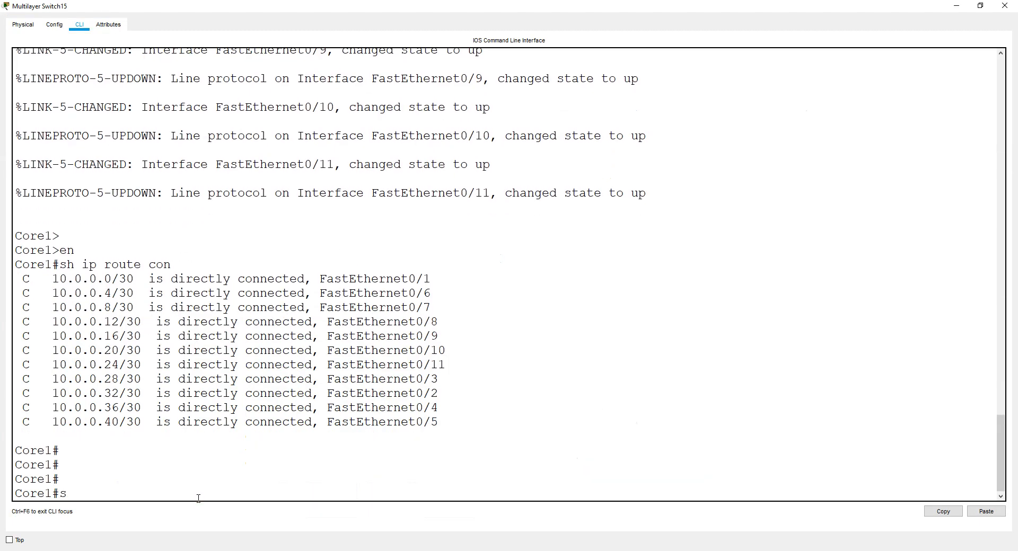
text(h cdp nei)
key(Return)
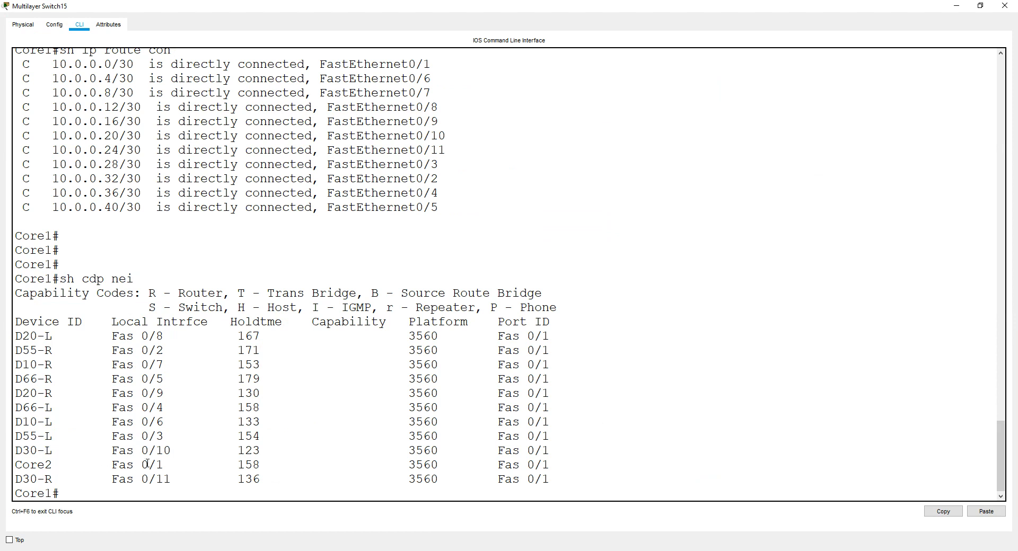
click(290, 480)
drag(1001, 425, 986, 471)
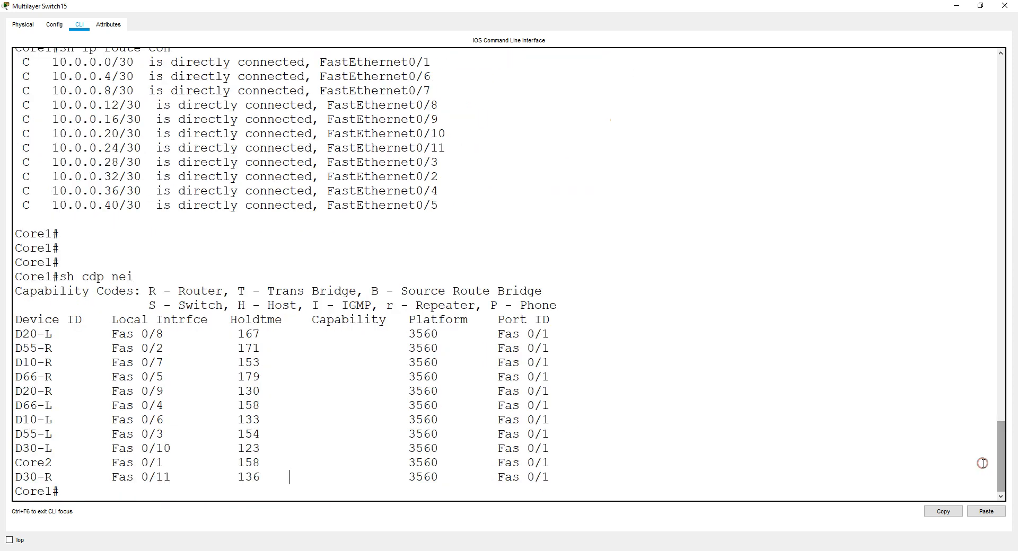
Enter global configuration mode on Core1 and display its connected routes from there
text(conf t)
key(Return)
text(do sh ip rou con)
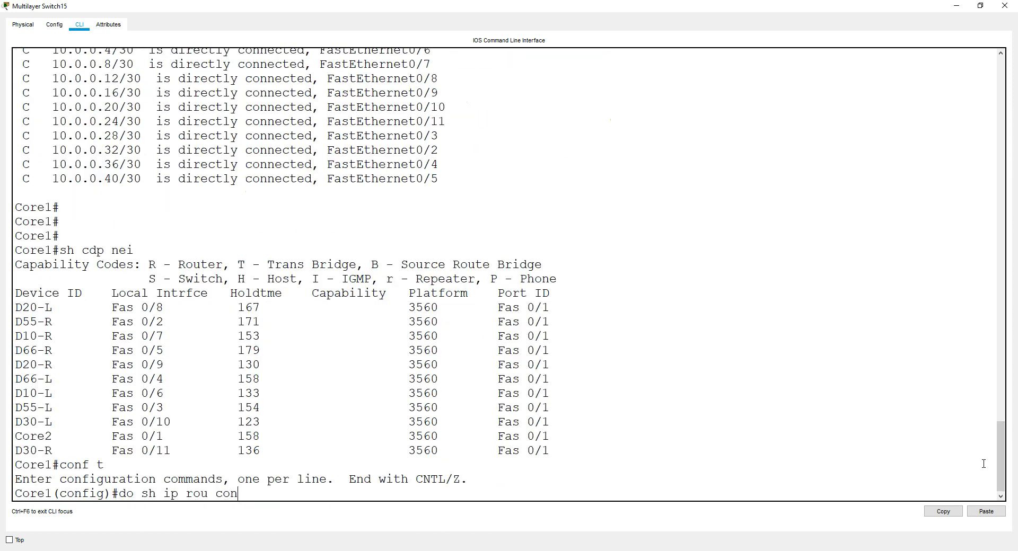
key(Return)
Start OSPF process 1 on Core1 with router ID 1.1.1.1 and network 0.0.0.0 255.255.255.255 in area 0, then close its window
text(router ospf 1)
key(Return)
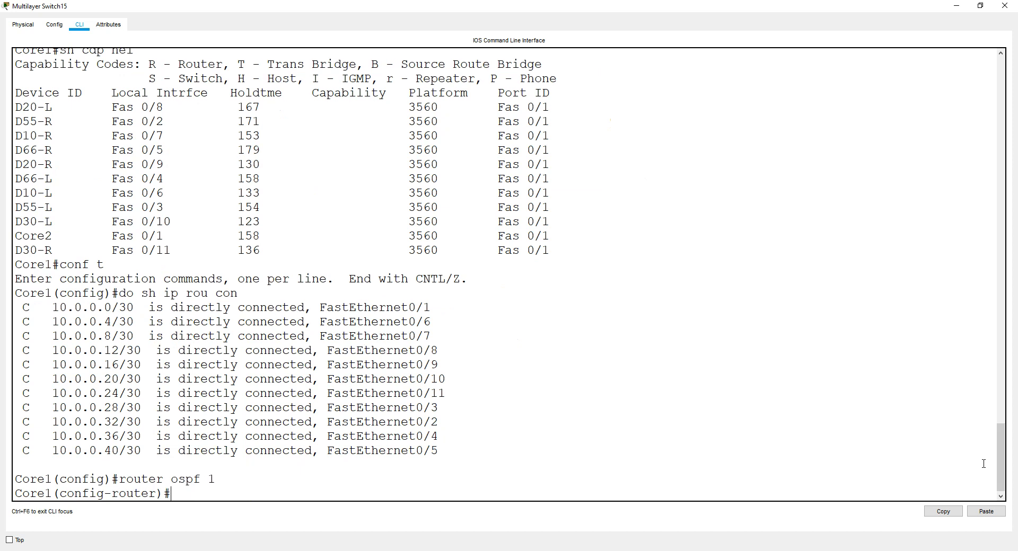
text(ro)
key(Tab)
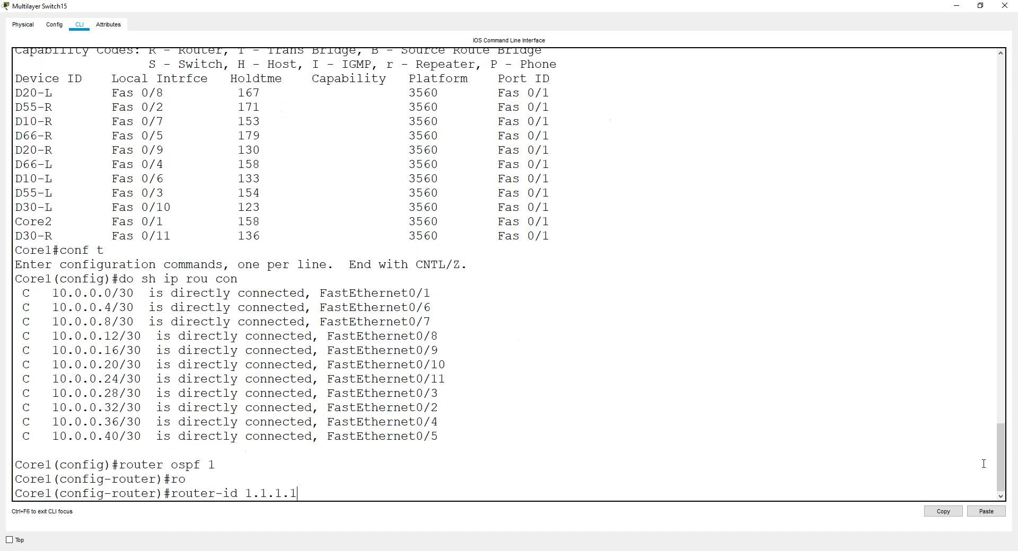
key(Return)
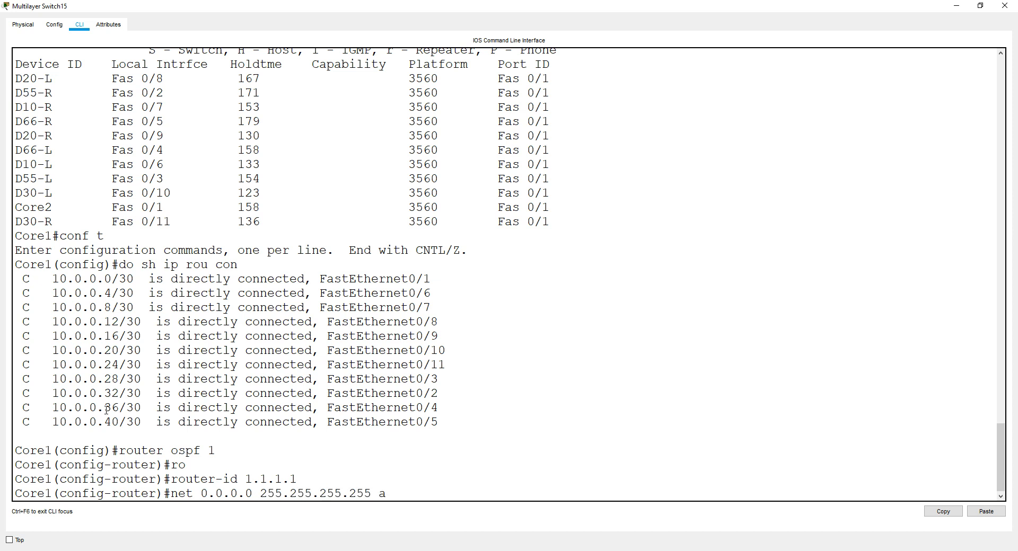
key(Return)
key(ctrl+z)
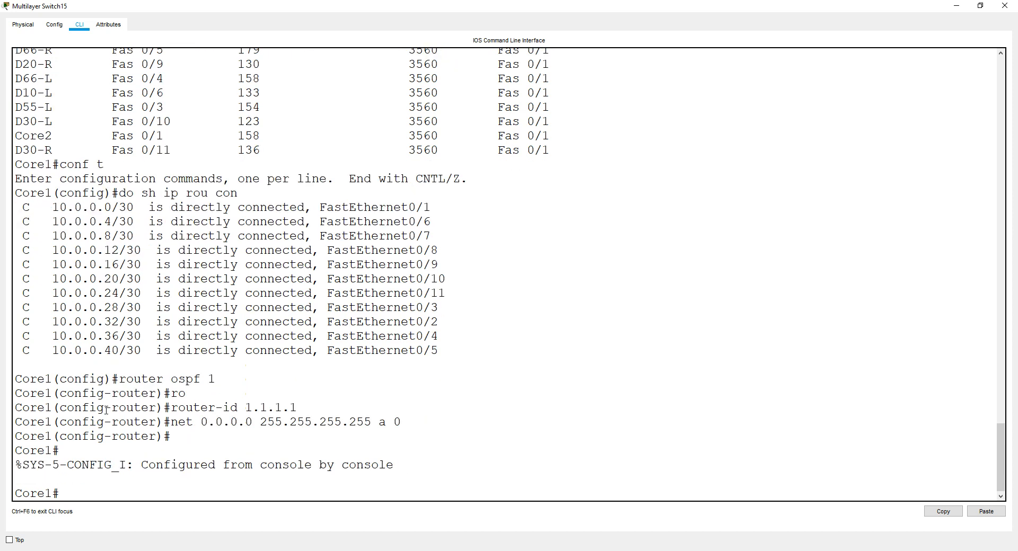
click(1004, 5)
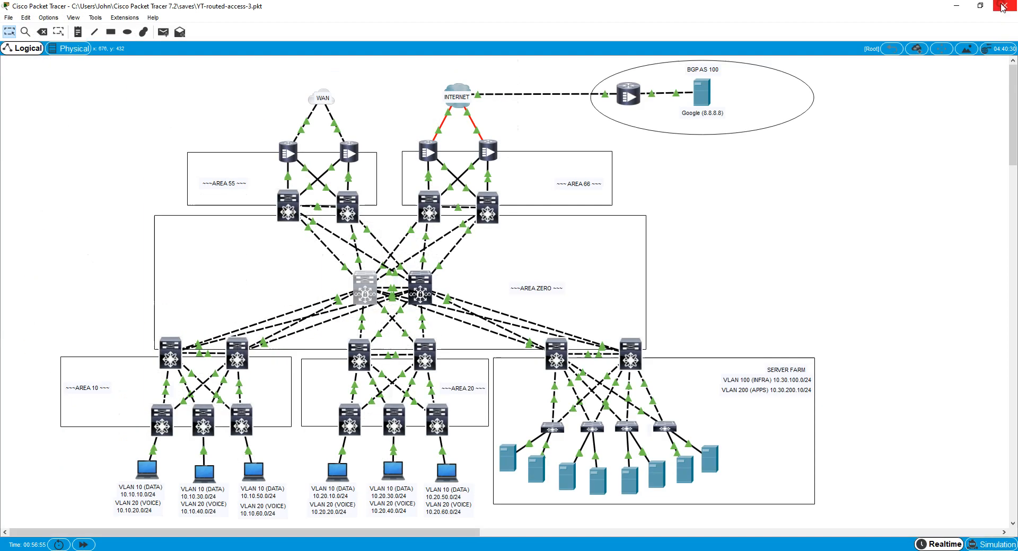
Open the command line of Core2, the second core switch in area zero, and enter global configuration mode
click(422, 291)
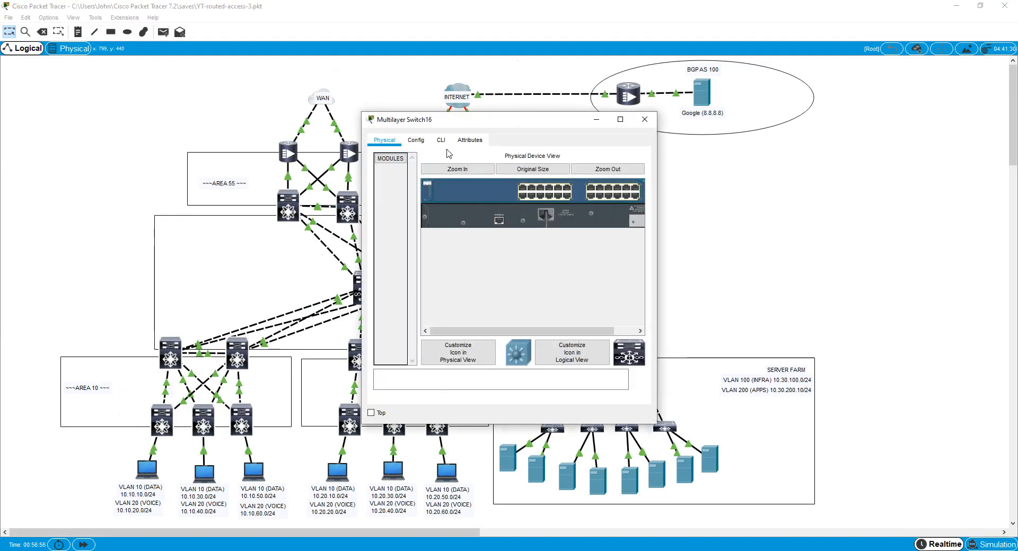
click(441, 140)
double_click(659, 211)
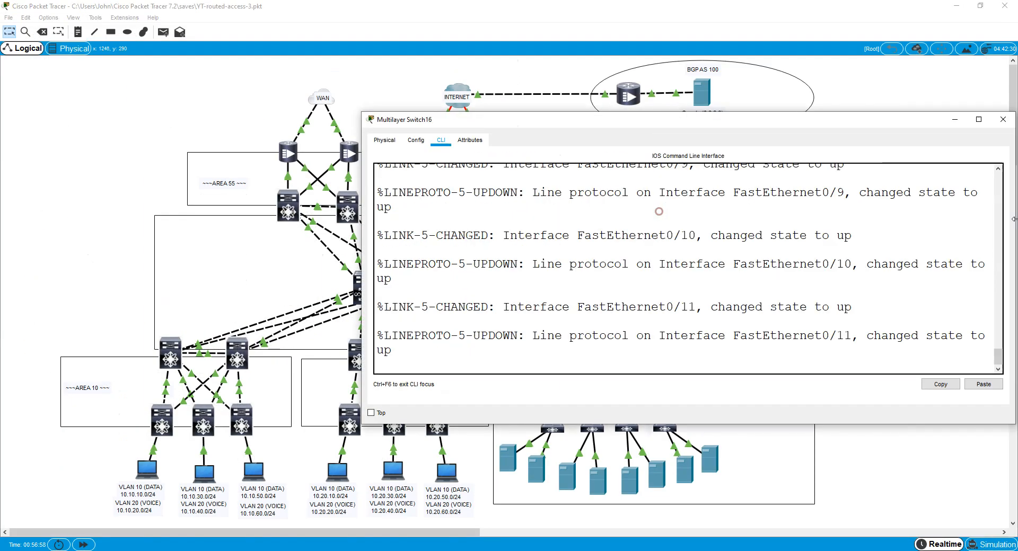
click(672, 332)
key(Return)
key(Return)
key(Return)
text(en)
key(Return)
text(conf)
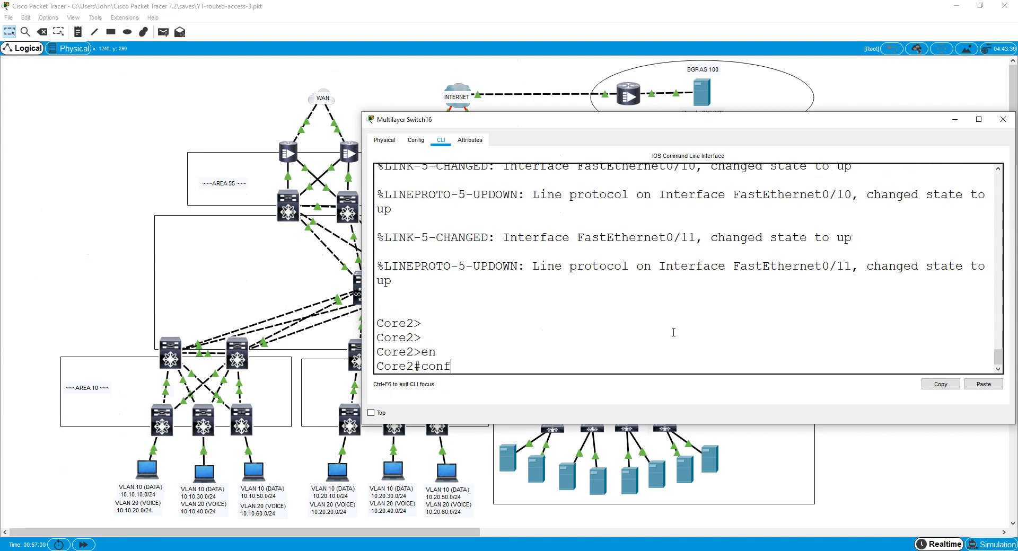
text( t)
key(Return)
Start OSPF process 1 on Core2 with router ID 2.2.2.2 and network 0.0.0.0 255.255.255.255 in area 0
text(router ospf 1)
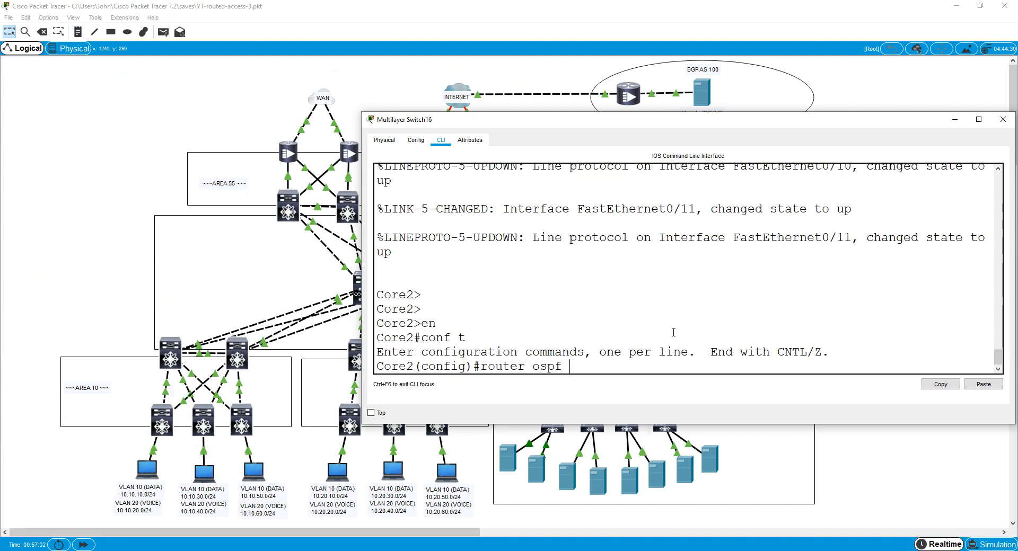
key(Return)
text(nfig-rou)
key(Tab)
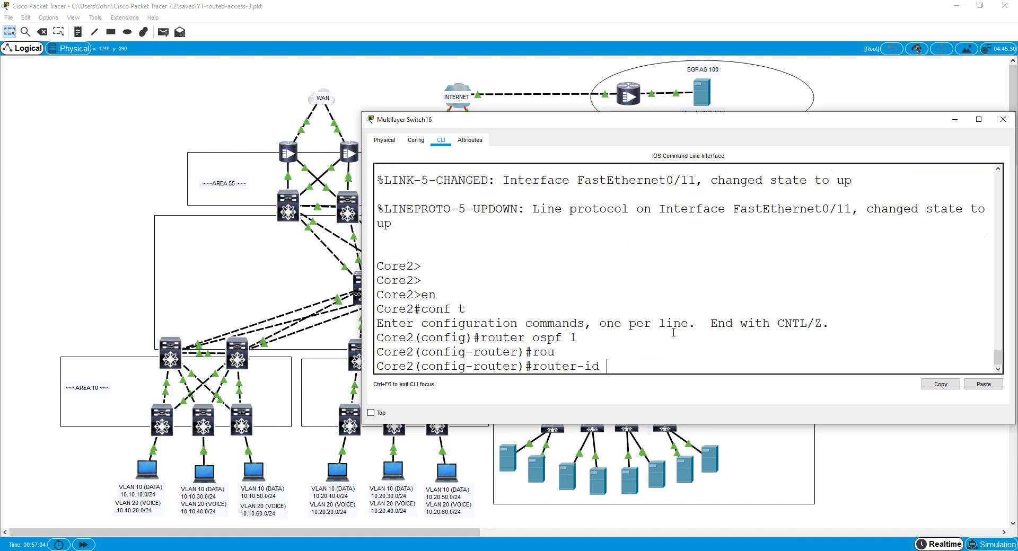
text(2.2.2.2)
key(Return)
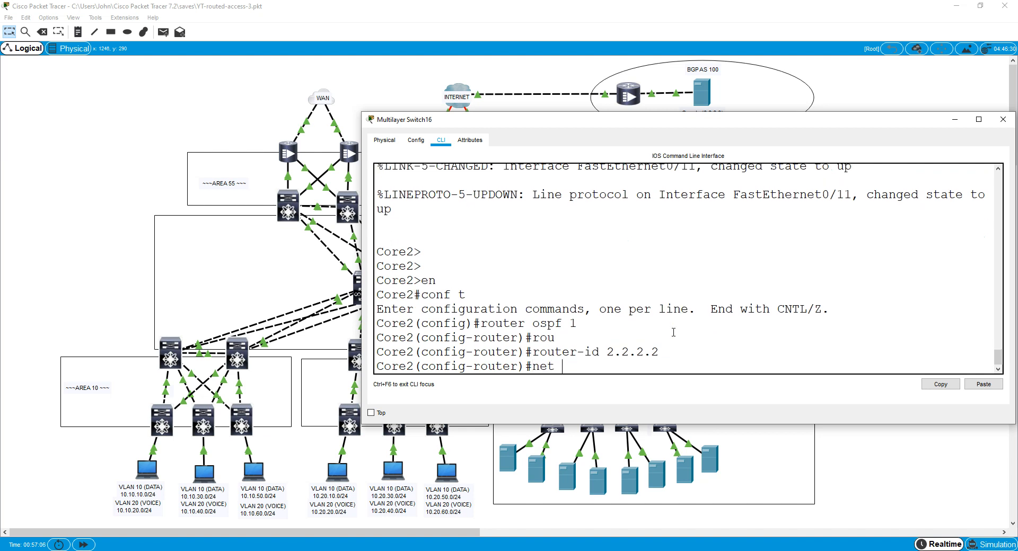
text(net 0.0.0.0 255.255.255.255 a)
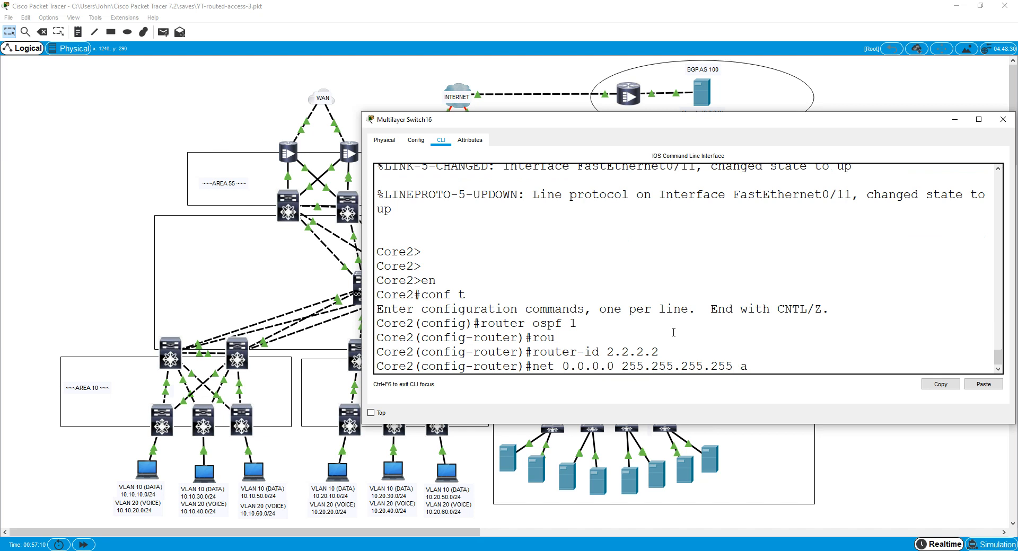
text(0)
key(Return)
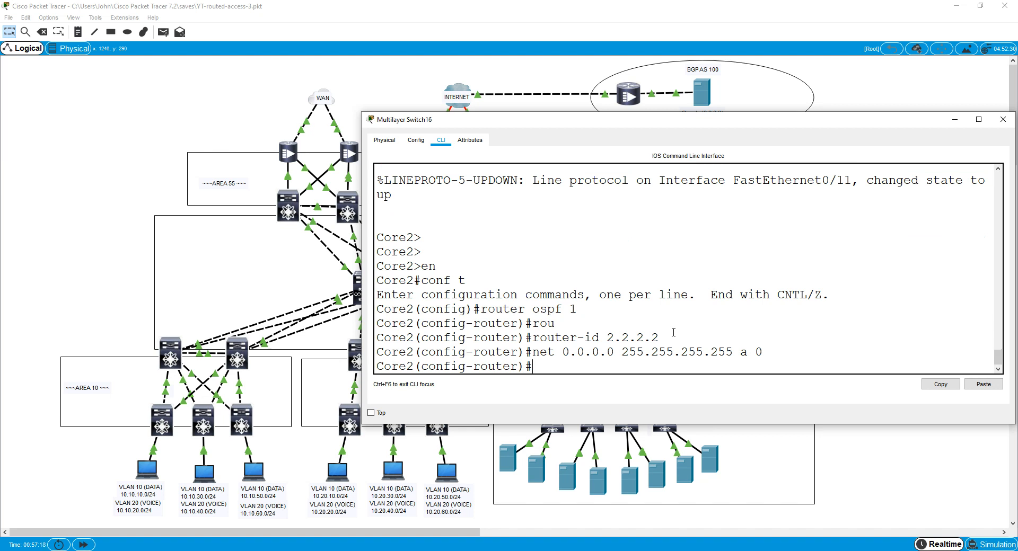
Fast-forward the simulation time, return Core2 to privileged EXEC mode and minimise its window
click(82, 545)
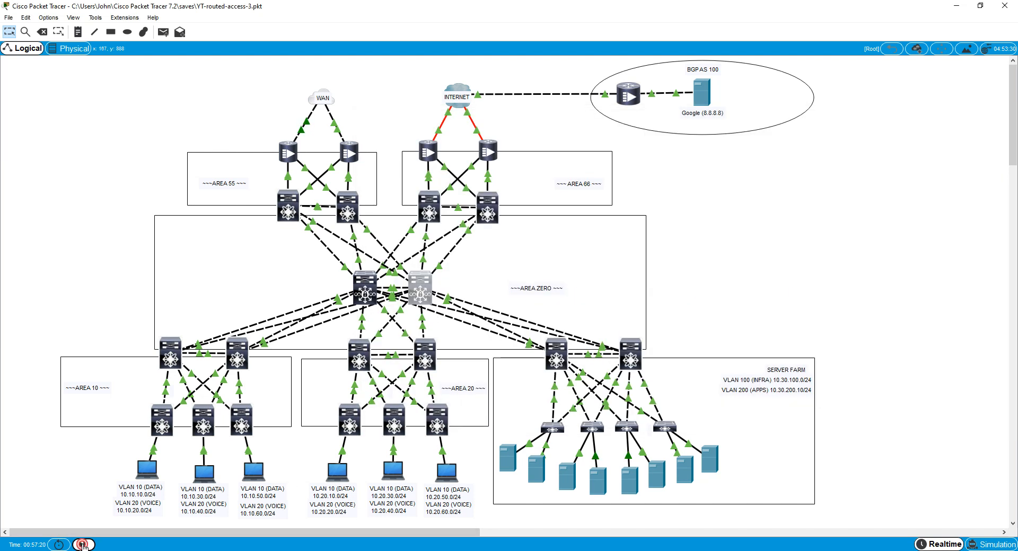
click(414, 291)
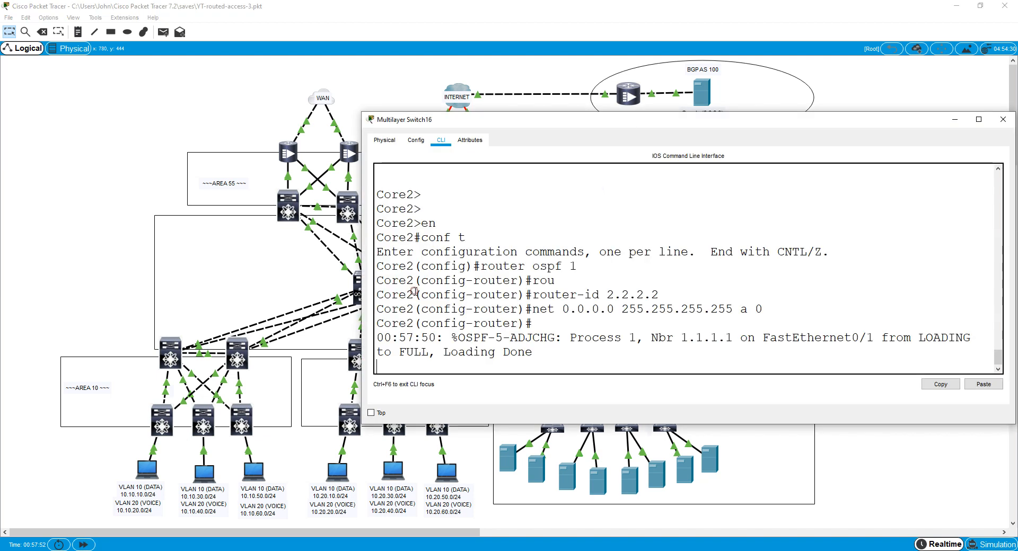
key(Return)
key(Return)
key(Return)
key(ctrl+z)
key(Return)
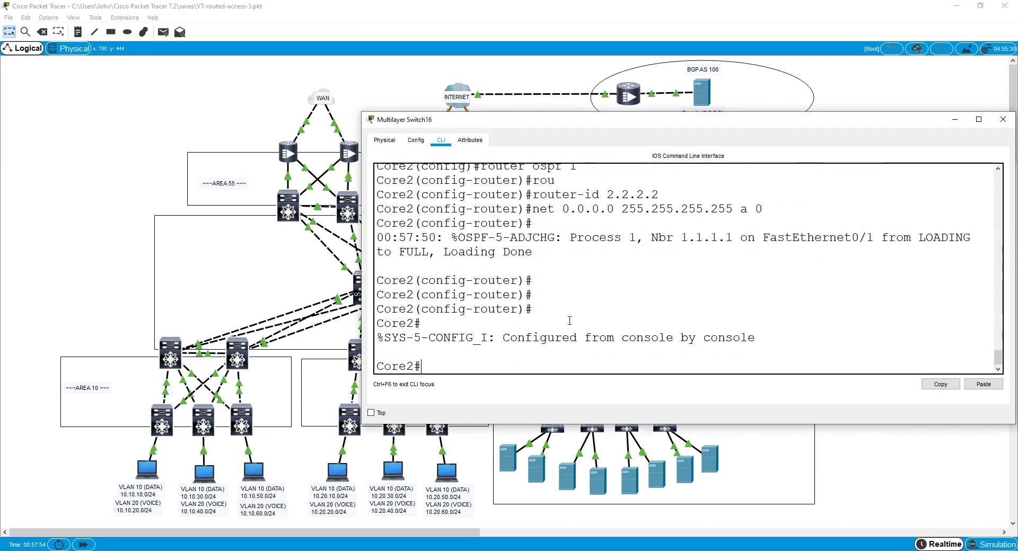
click(955, 119)
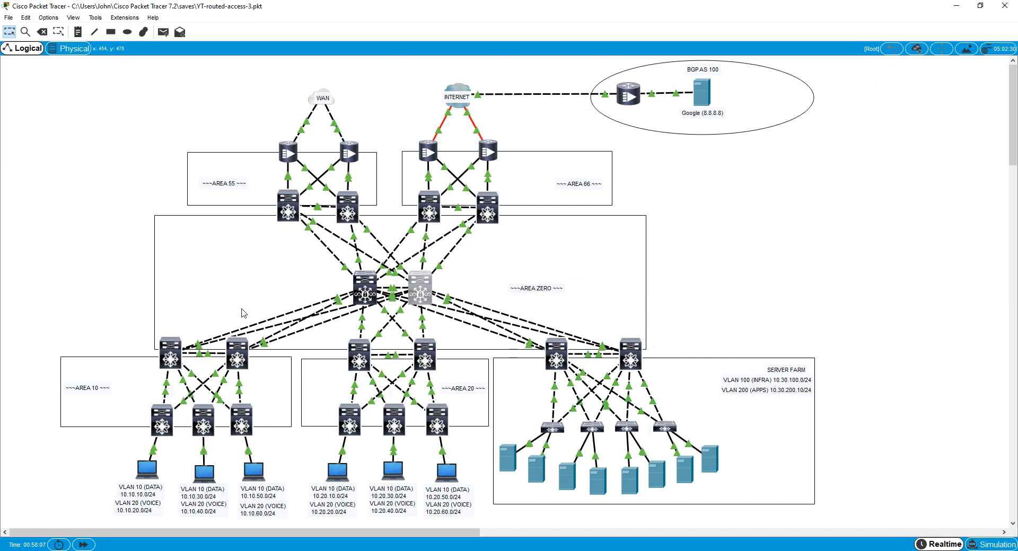
Enter global configuration mode on area 10's distribution switch D10-L and display its connected routes in a maximised window
mouse_move(178, 350)
mouse_move(243, 420)
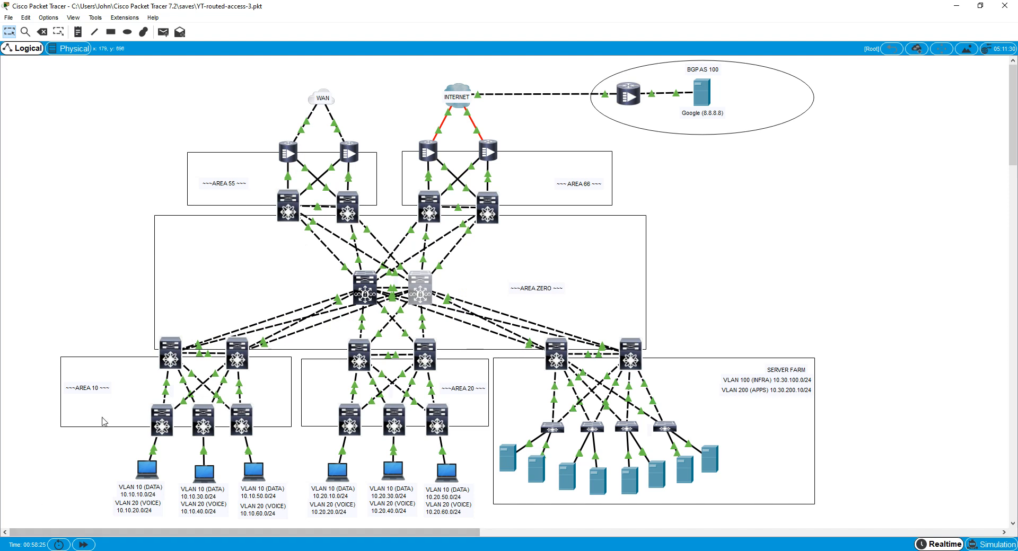
click(175, 349)
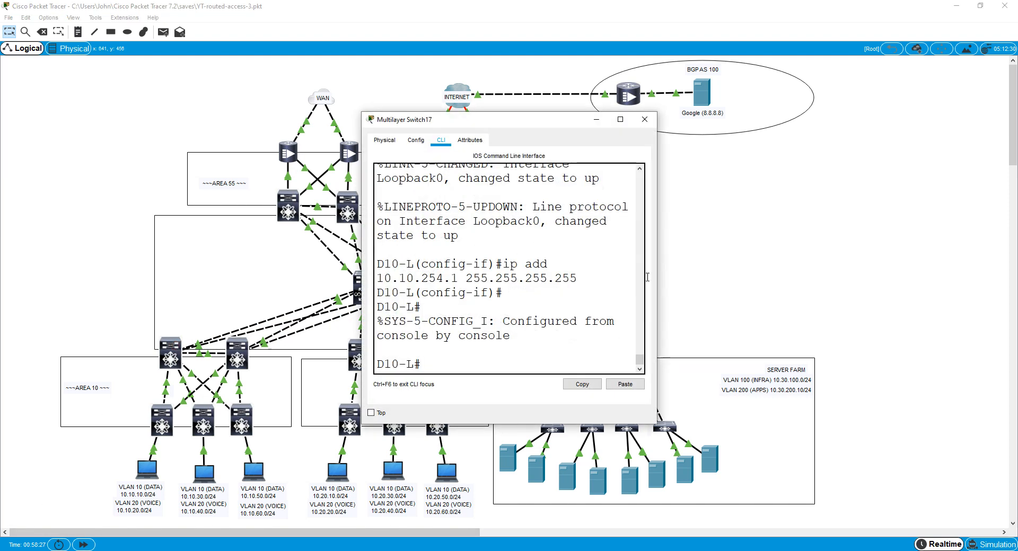
drag(832, 292, 847, 293)
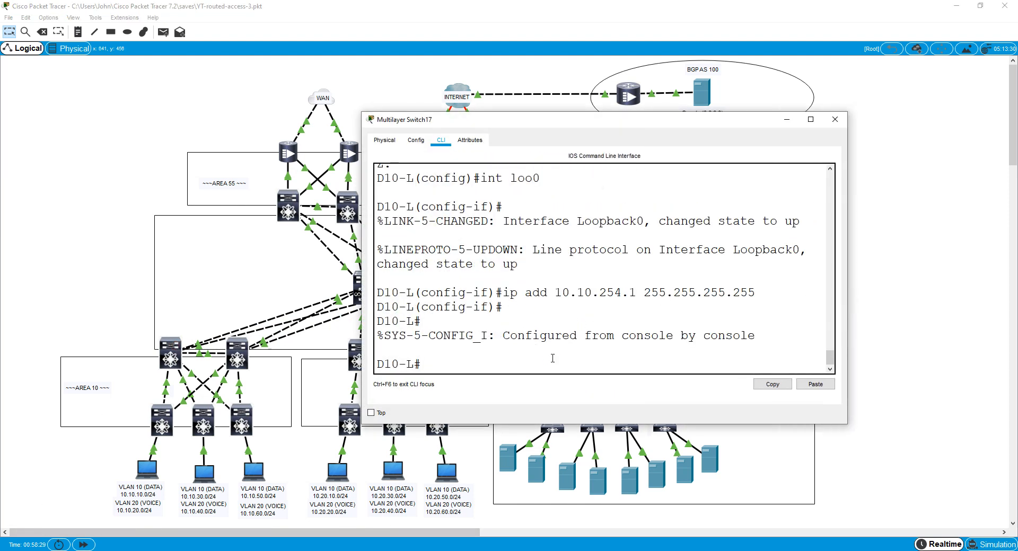
text(conf t)
key(Return)
text(do sh ip )
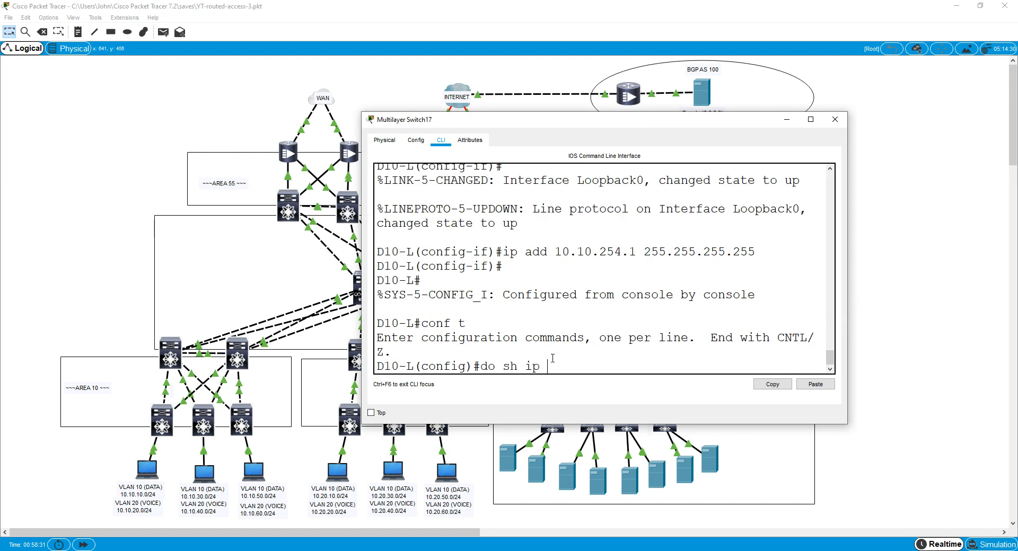
text(rou con)
key(Return)
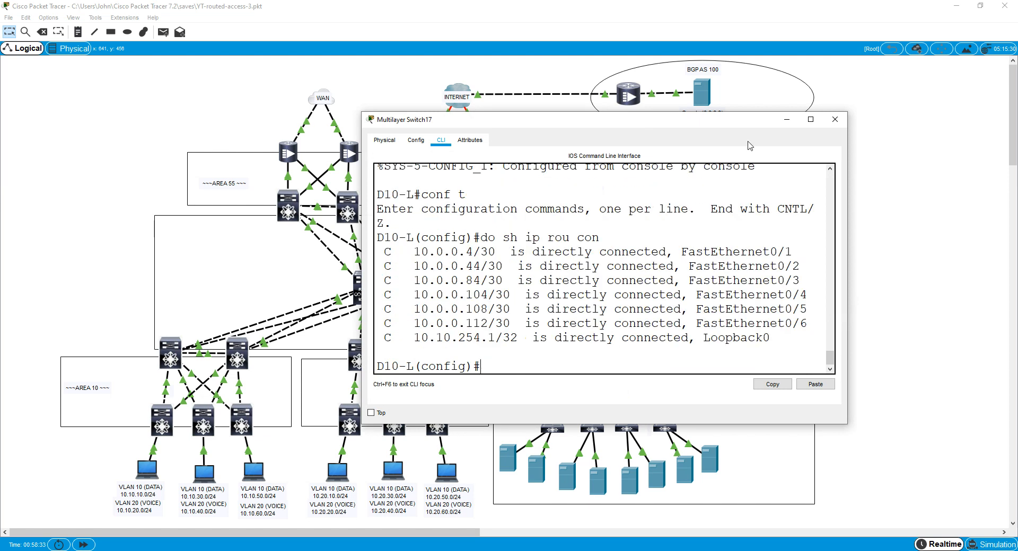
click(811, 119)
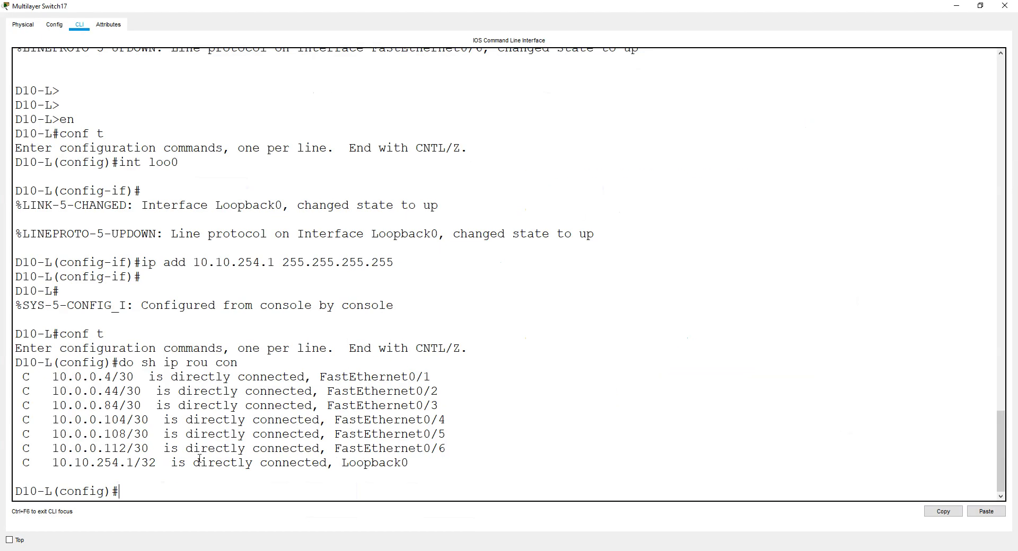
Start OSPF process 1 on D10-L and set its router ID to 3.3.3.3
text(router ospf 1)
key(Return)
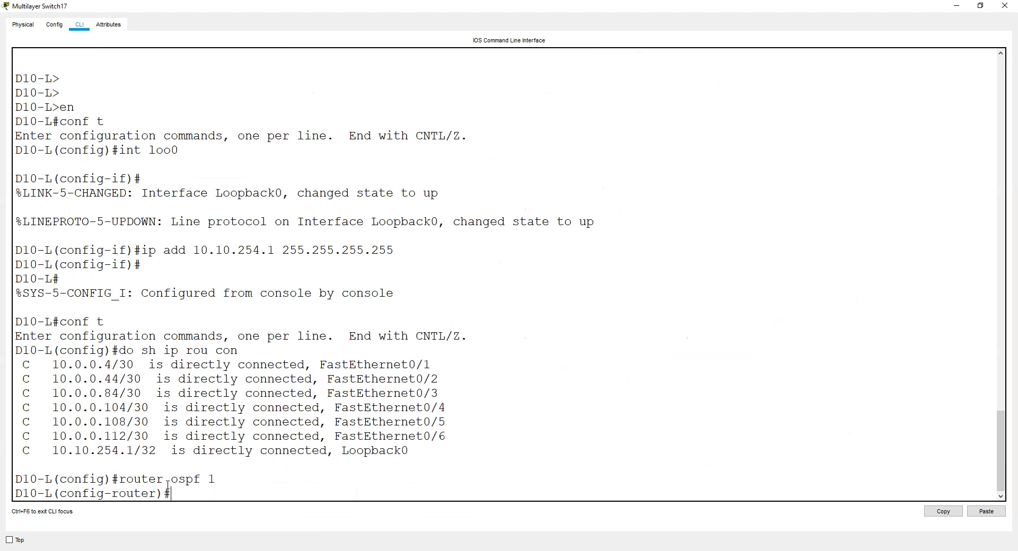
text(rou)
key(Tab)
text(3.3.3.3)
key(Return)
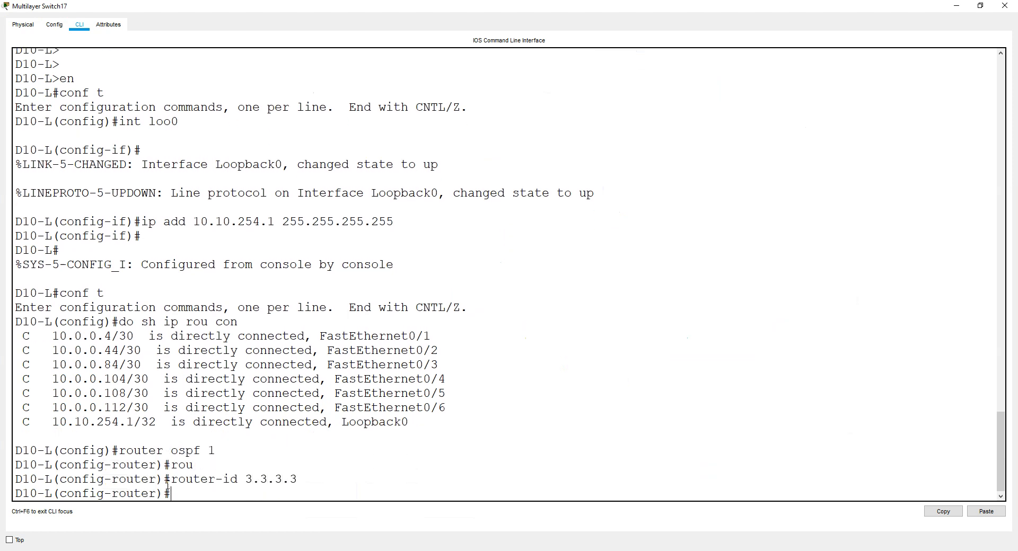
Add network 10.0.0.4 with wildcard 0.0.0.3 to area 0 in D10-L's OSPF process
text(net 10.0.0.4 0.00.0.3 a)
text(rea 0)
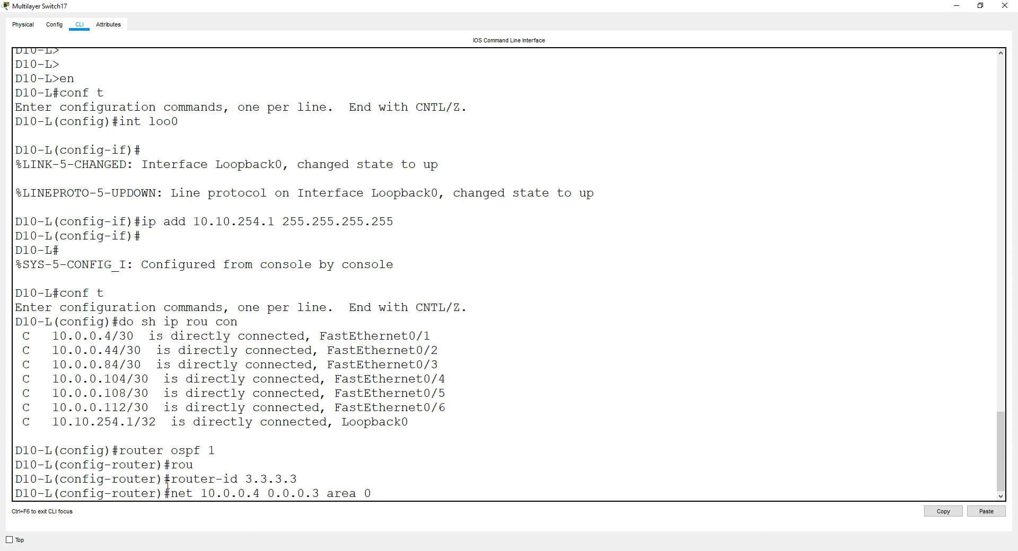
key(Return)
Add network 10.0.0.44 with wildcard 0.0.0.3 to area 0 on D10-L, highlighting the area 0 and area 10 routes in the connected-route list
key(Up)
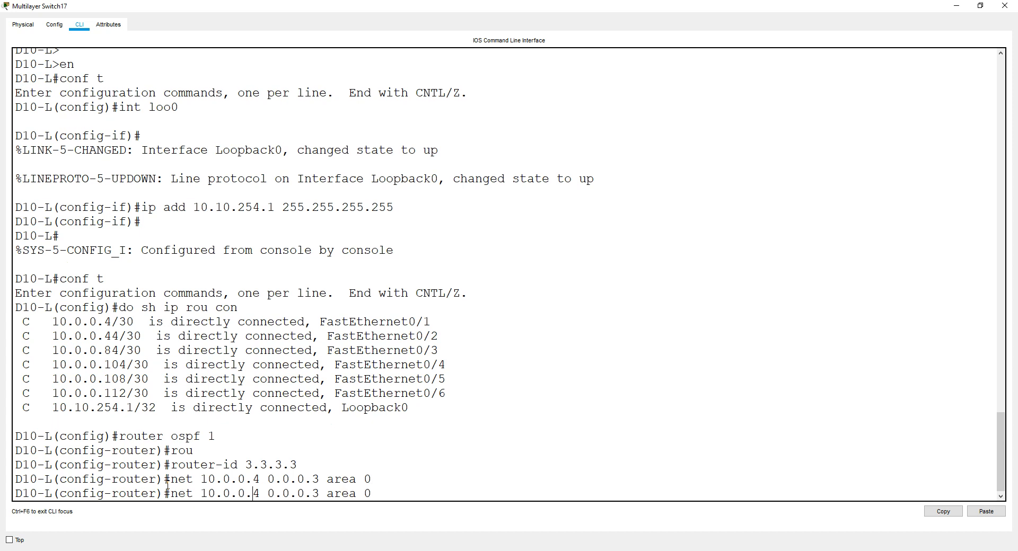
text(4)
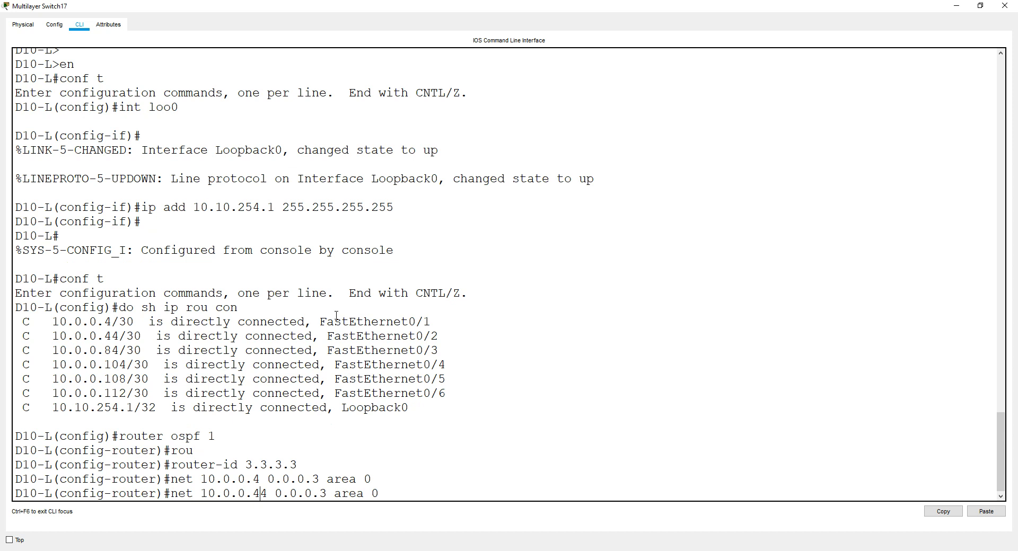
drag(437, 319, 31, 322)
drag(443, 333, 2, 324)
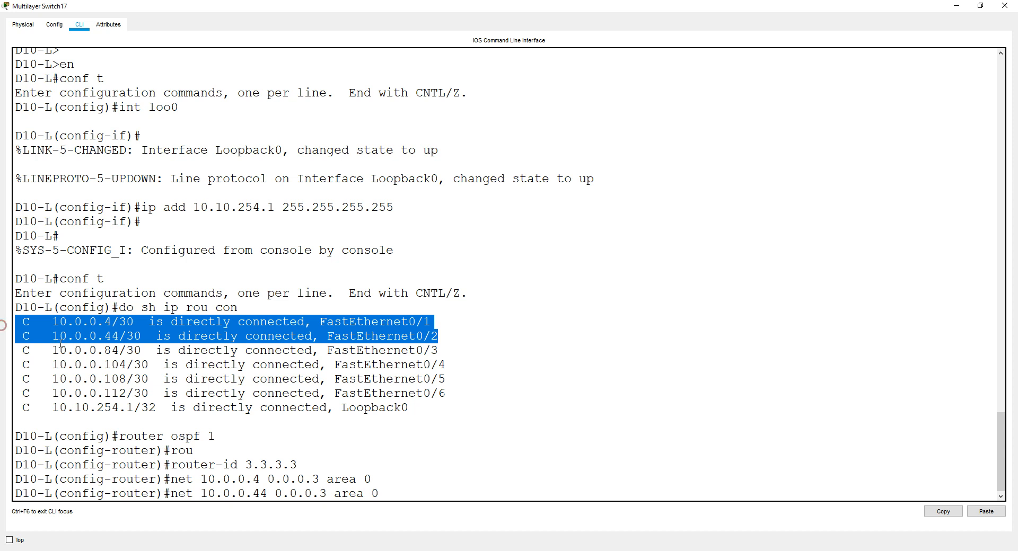
drag(417, 412, 99, 338)
right_click(345, 407)
click(369, 414)
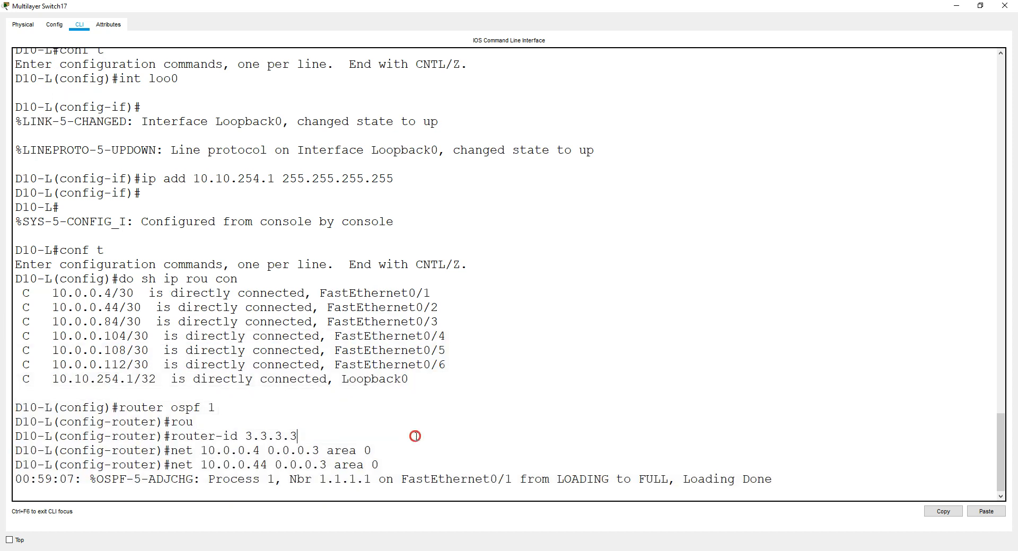
key(Return)
key(Up)
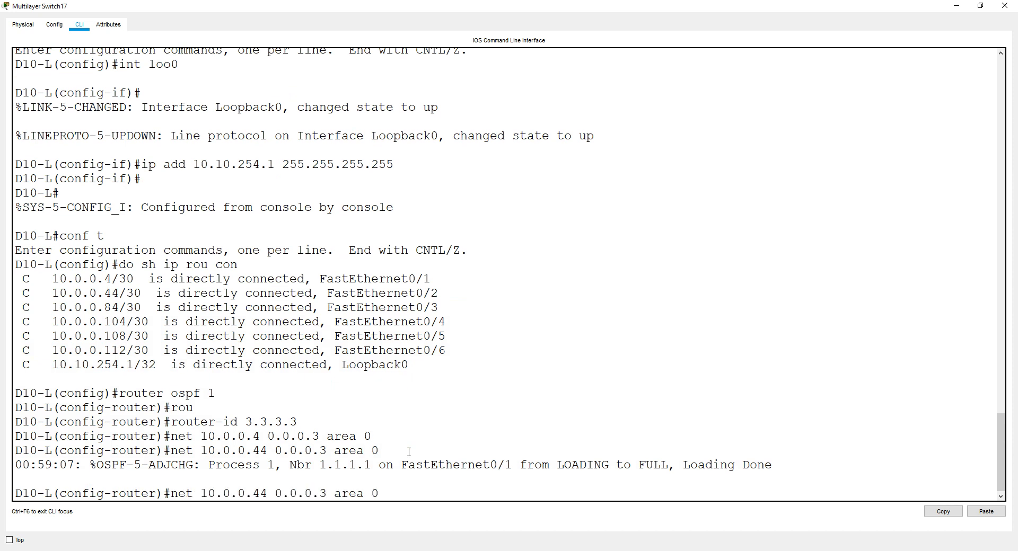
key(Return)
Add networks 10.0.0.84 and 10.0.0.104, each with wildcard 0.0.0.3, to area 10 on D10-L
text(net )
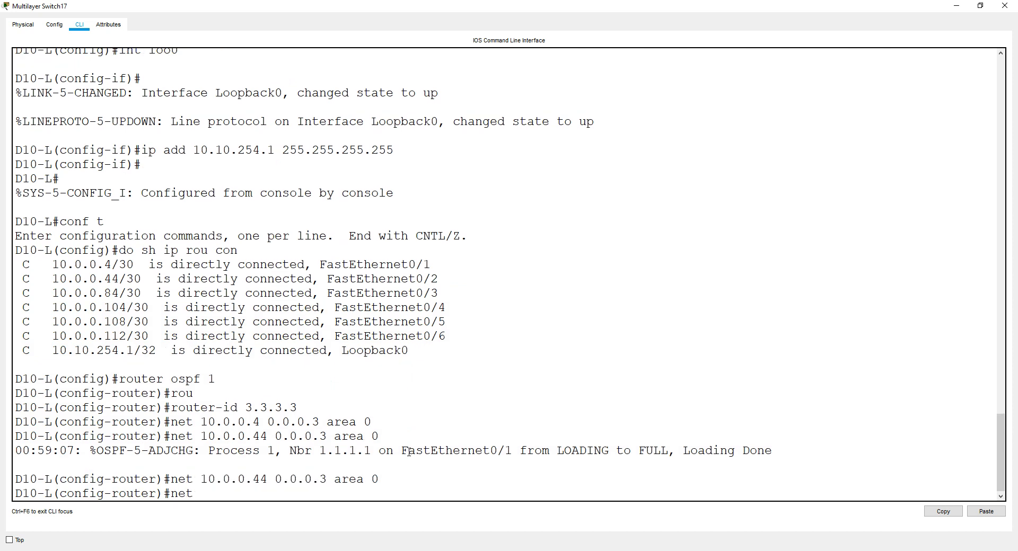
text(10.0.0.84 )
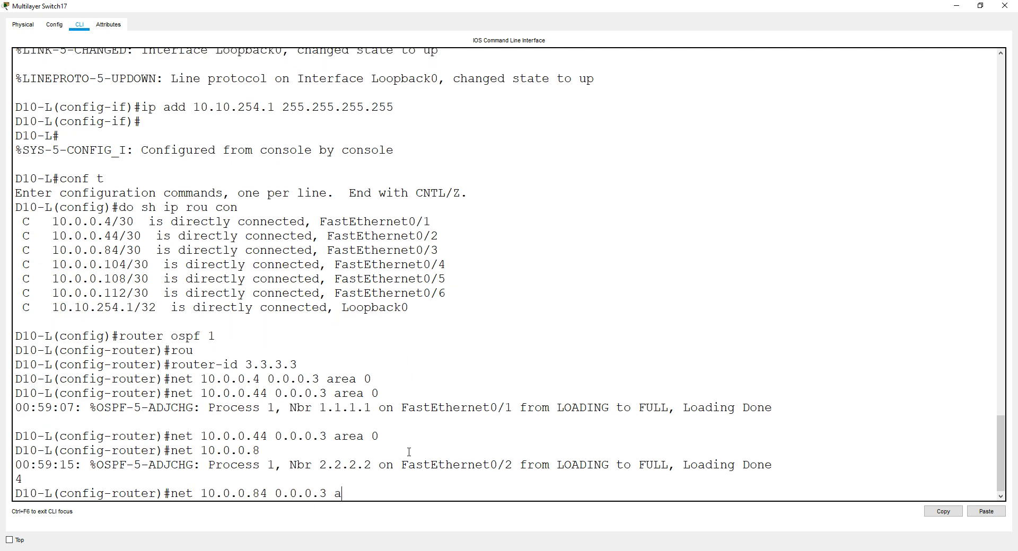
text(0.0.0.3 area 10)
key(Return)
key(Up)
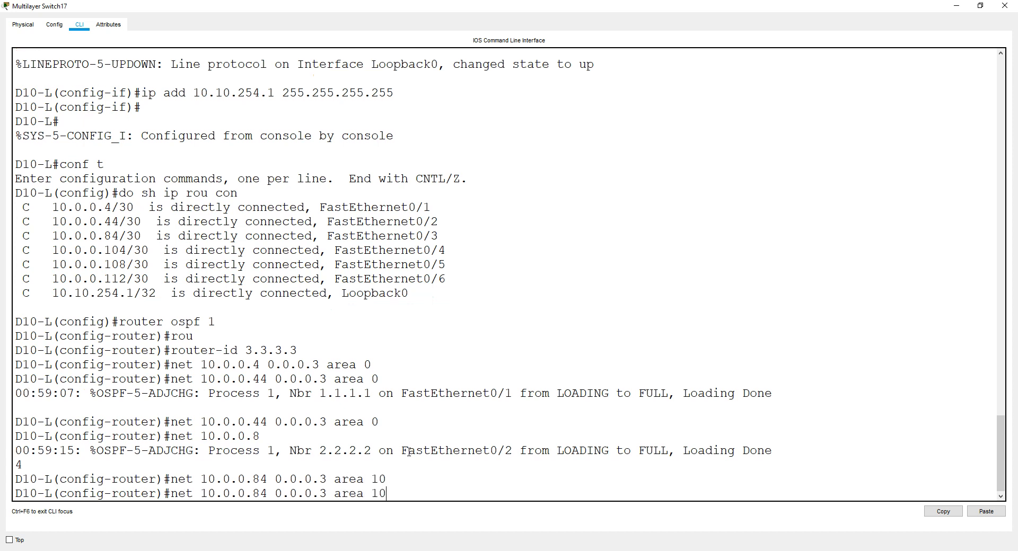
key(BackSpace)
key(BackSpace)
text(104)
key(Return)
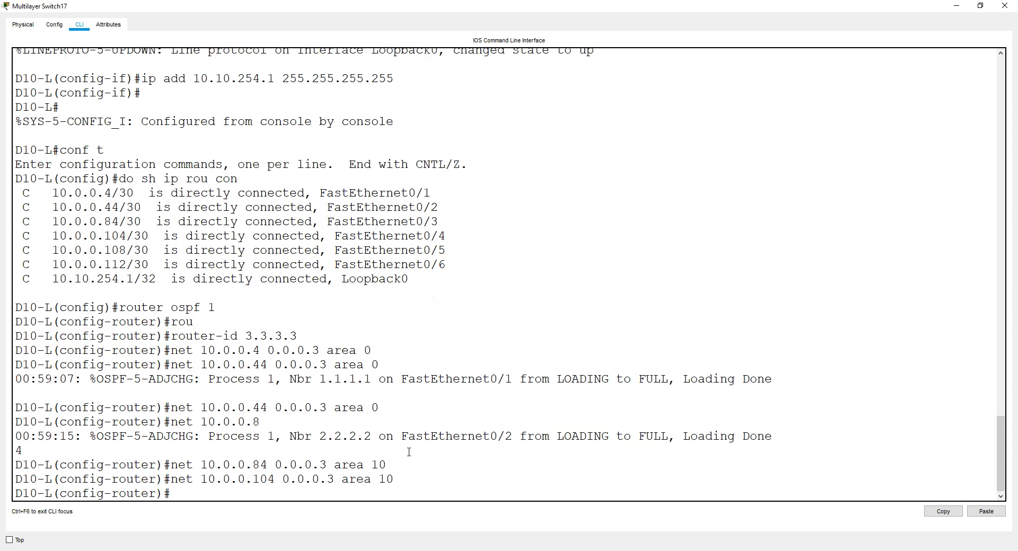
Reuse the previous network statement to add 10.0.0.108 with wildcard 0.0.0.3 to area 10 on D10-L
key(Up)
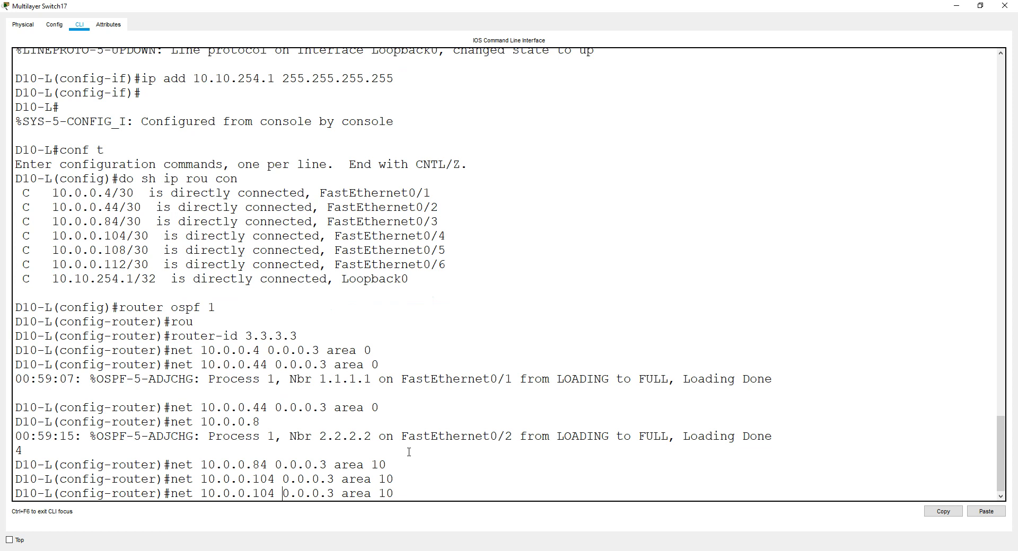
key(Left)
key(Left)
key(Left)
key(Left)
key(Left)
key(Left)
key(Left)
key(Left)
key(Left)
key(Left)
key(Left)
key(Left)
key(Left)
key(Left)
key(Left)
key(Left)
key(BackSpace)
text(8)
key(Return)
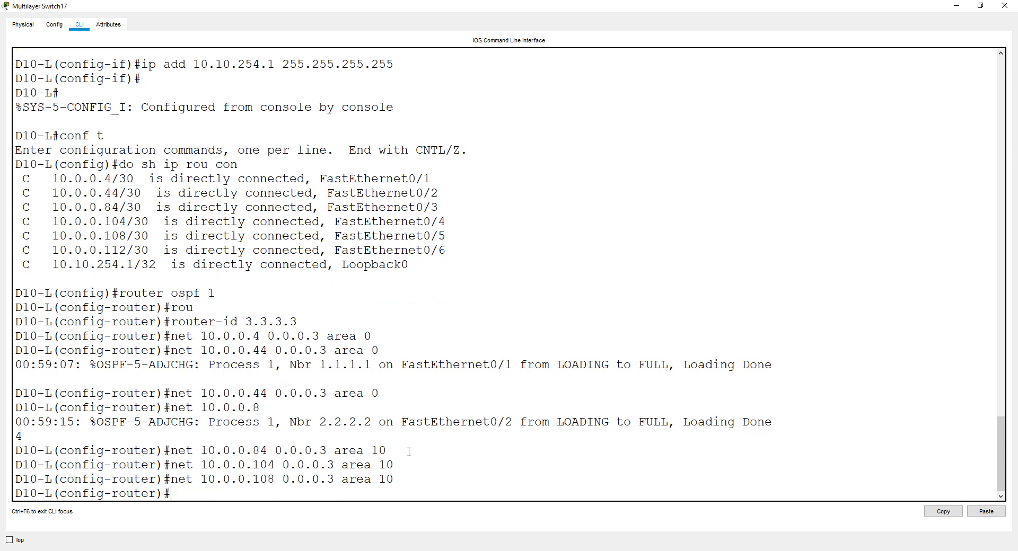
Reuse the previous network statement to add 10.0.0.112 with wildcard 0.0.0.3 to area 10 on D10-L
key(Up)
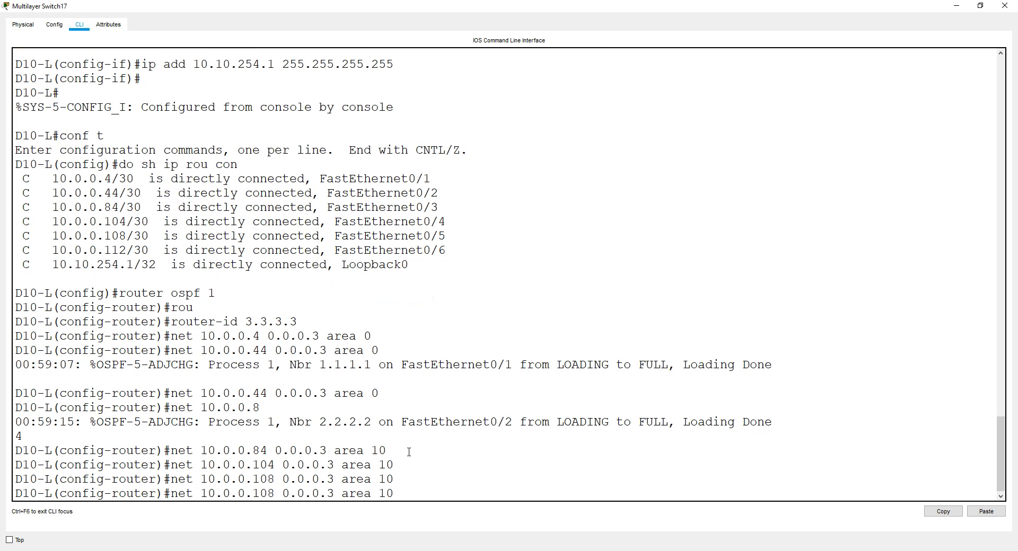
key(Left)
key(Left)
key(Left)
key(Left)
key(Left)
key(Left)
key(Left)
key(Left)
key(Left)
key(Left)
key(Left)
key(Left)
key(Left)
key(Left)
key(Left)
key(Left)
key(BackSpace)
key(BackSpace)
text(12#)
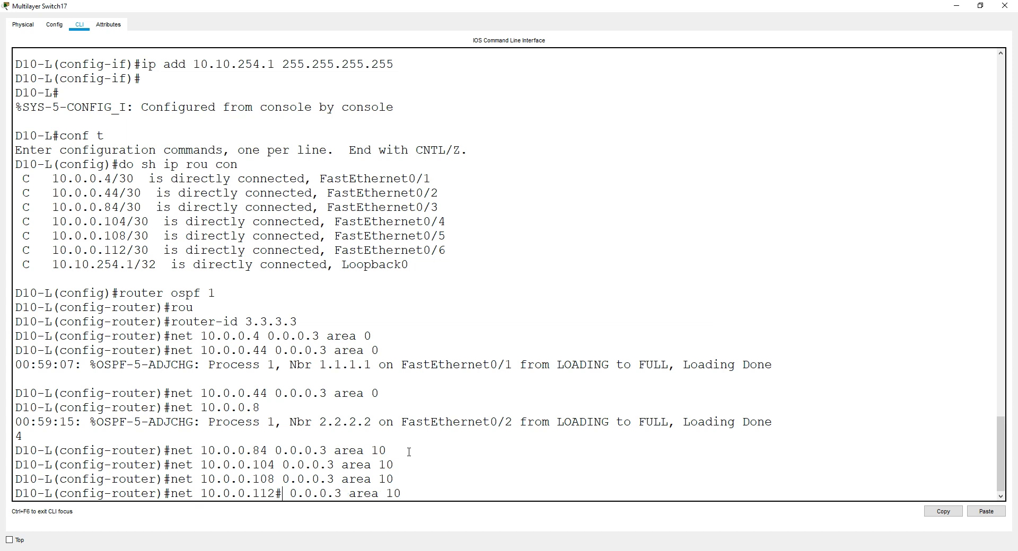
key(BackSpace)
key(Return)
Add the loopback network 10.10.254.1 with wildcard 0.0.0.0 to area 10 on D10-L
text(nfig-router)#n)
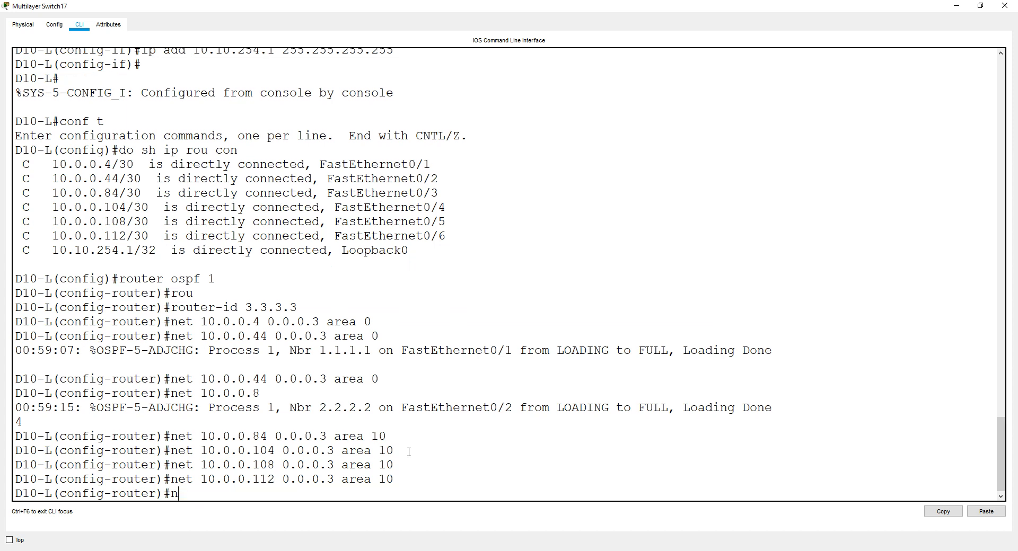
text(et 10.10.254.1 0.0.0.0 a 10)
key(Return)
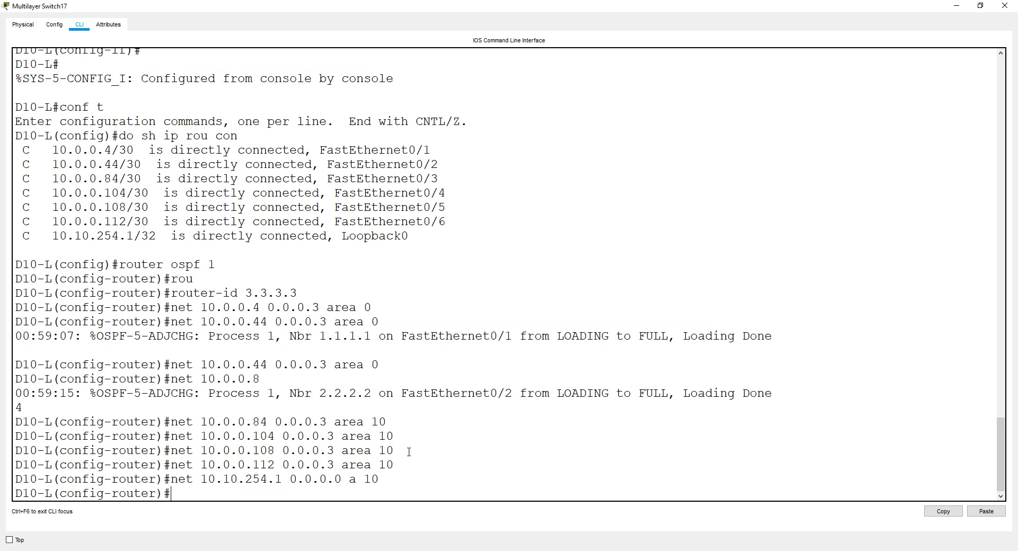
Make Loopback0 a passive interface in OSPF on D10-L and return to privileged mode
text(pas)
key(Tab)
text(lo)
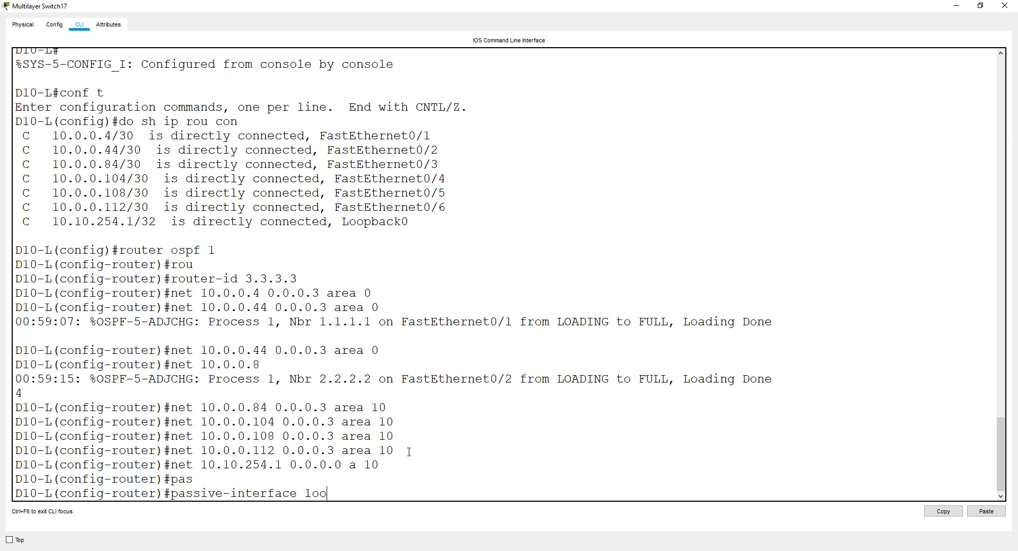
text(o0)
key(Return)
key(ctrl+z)
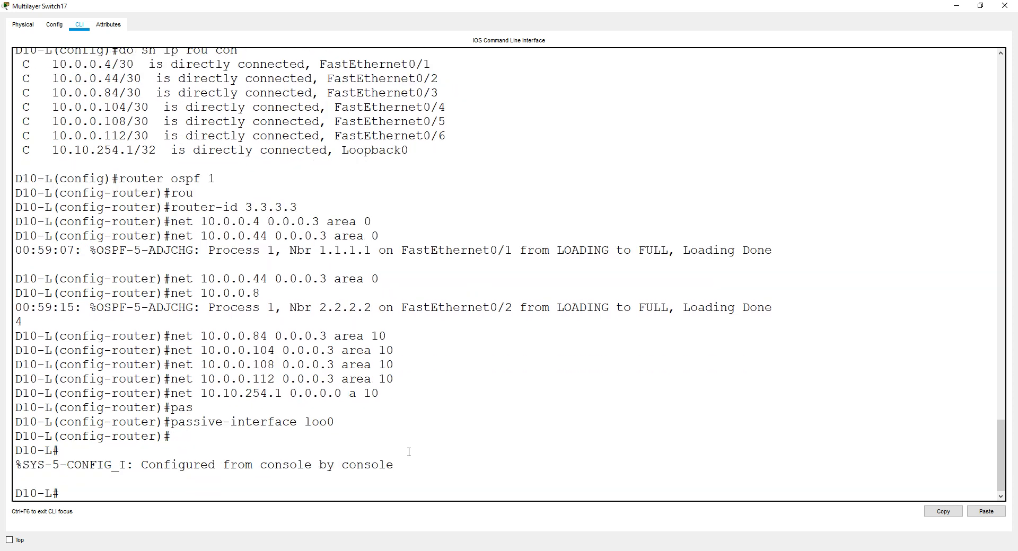
Close D10-L's window and open a widened console on D10-R, the other area 10 distribution switch
click(1013, 6)
click(240, 356)
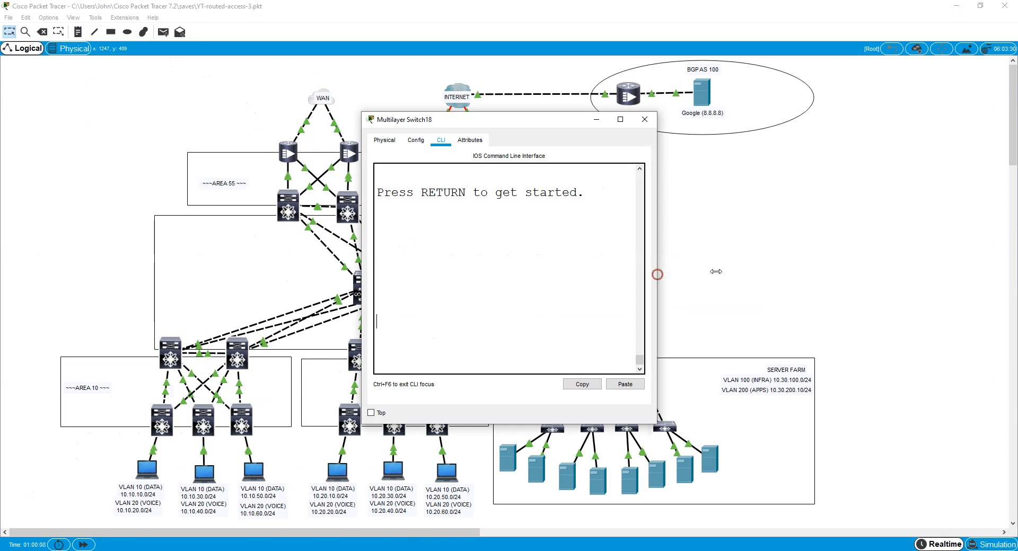
drag(658, 275, 884, 279)
key(Return)
key(Return)
key(Return)
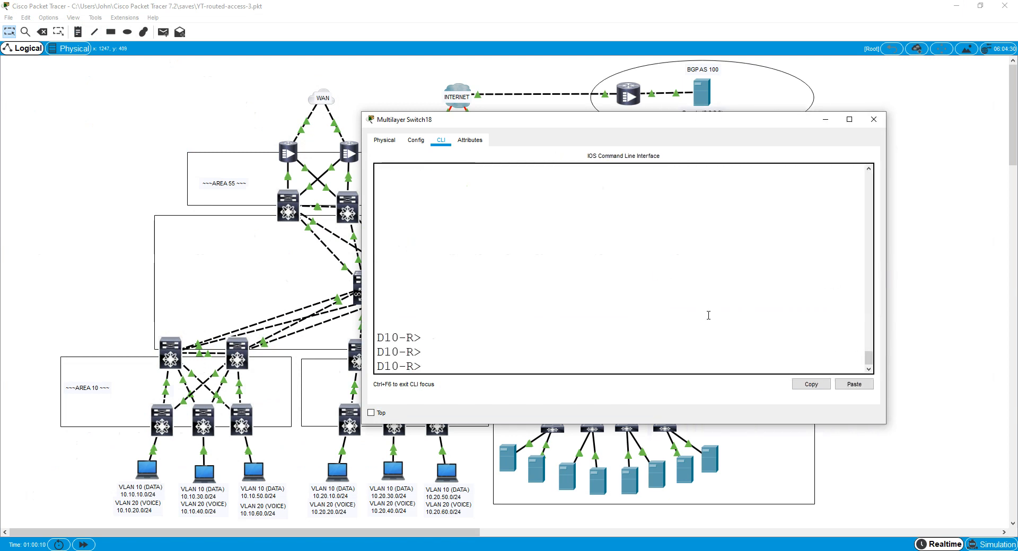
Enter global configuration on D10-R and list its directly connected routes
text(en)
key(Return)
text(conf t)
key(Return)
text(do s)
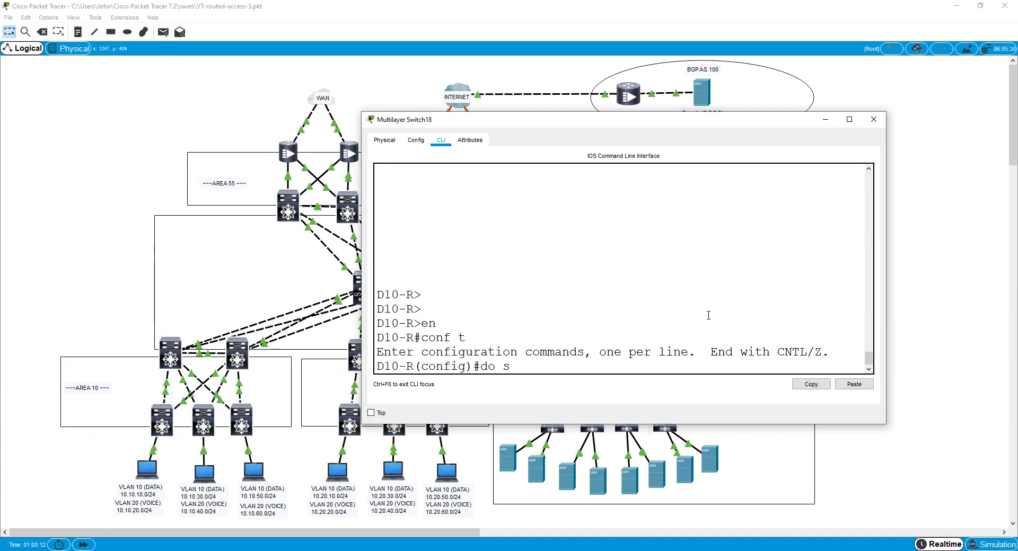
text(h ip rou con)
key(Return)
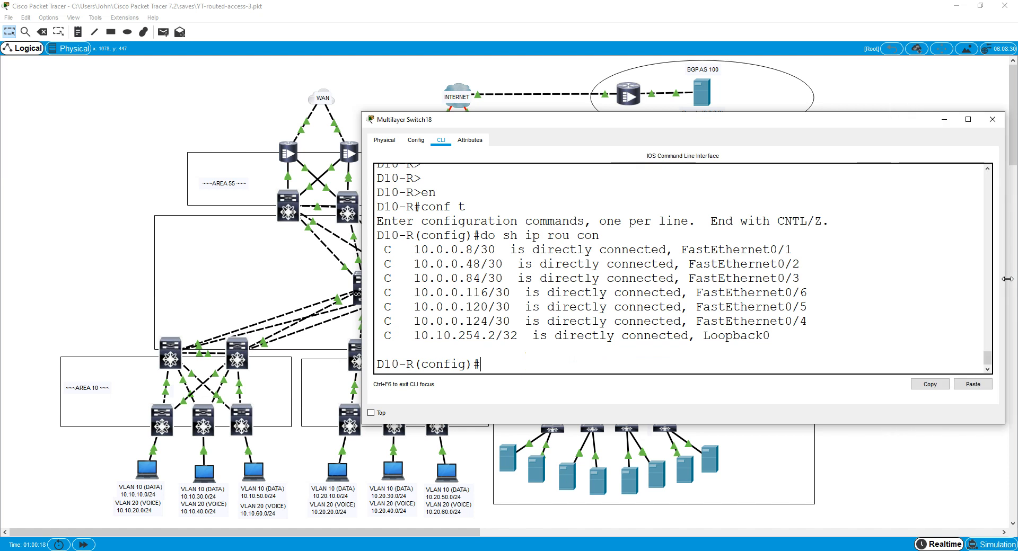
Open D20-L's console, start OSPF process 1 in global configuration and bring up the router-id command without a value
click(79, 289)
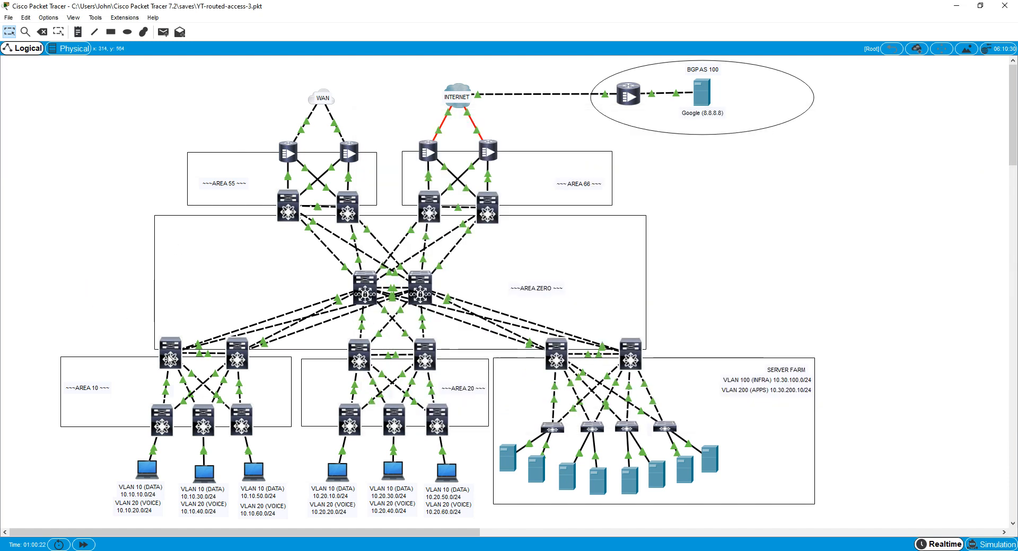
click(360, 357)
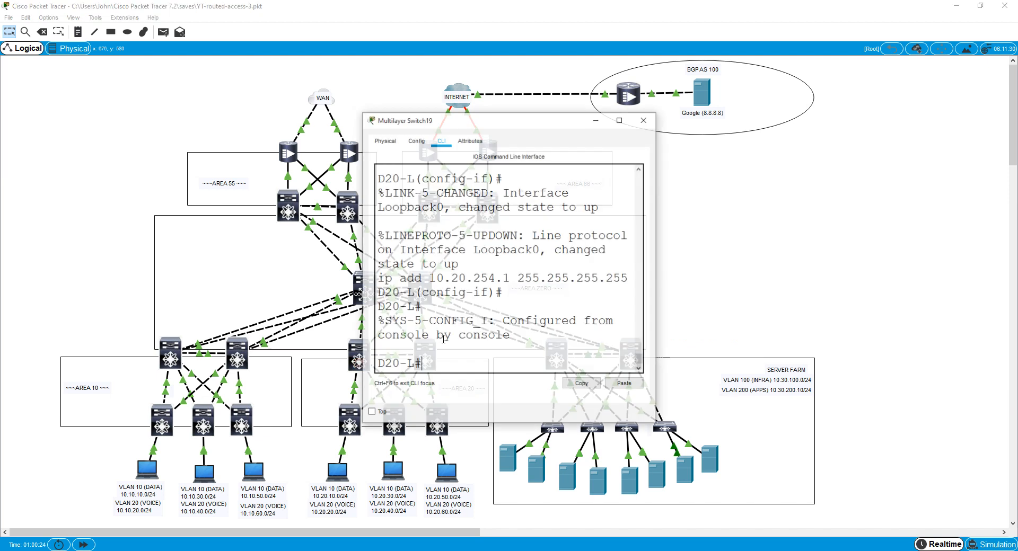
drag(657, 295, 953, 284)
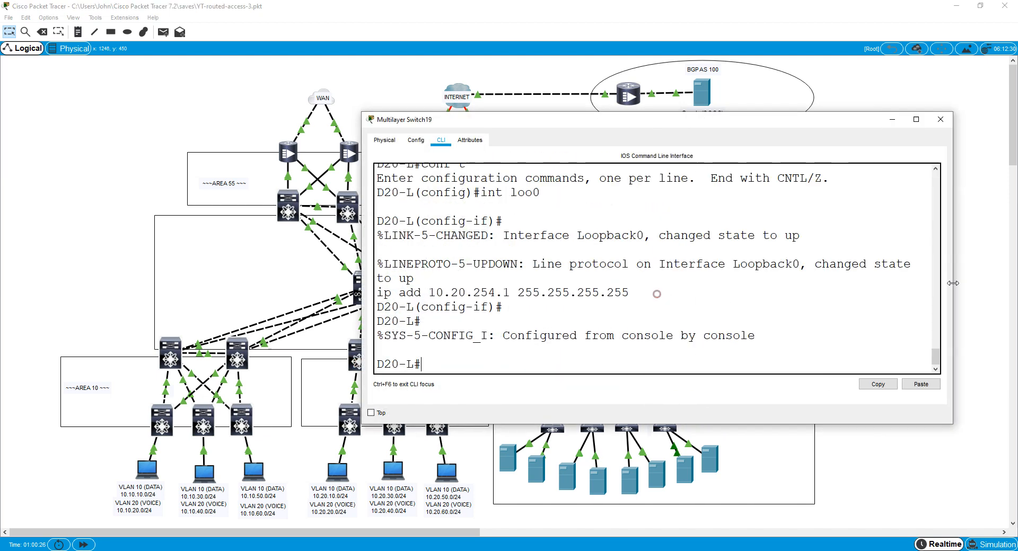
text(conf t)
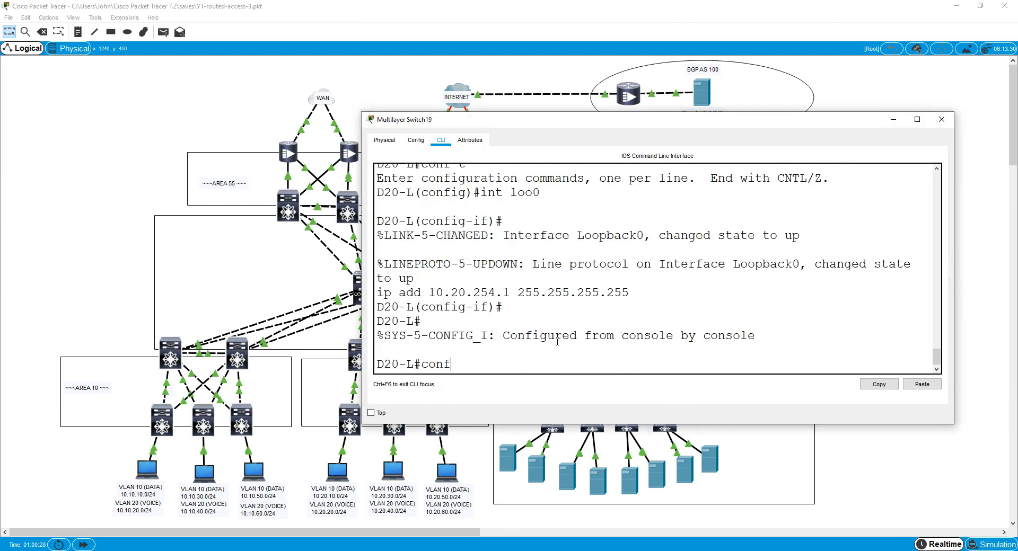
key(Return)
text(router ospf 1)
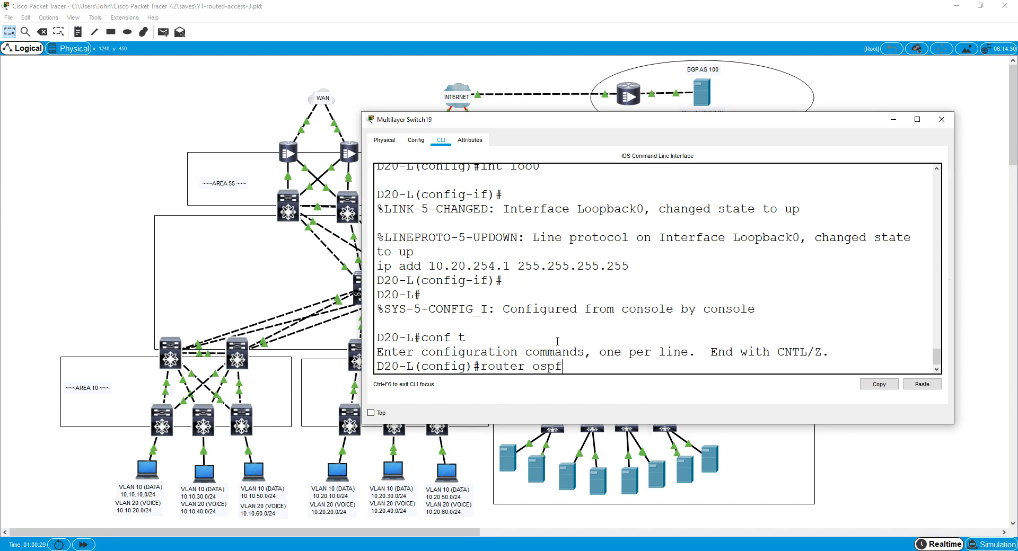
key(Return)
text(router)#)
key(Tab)
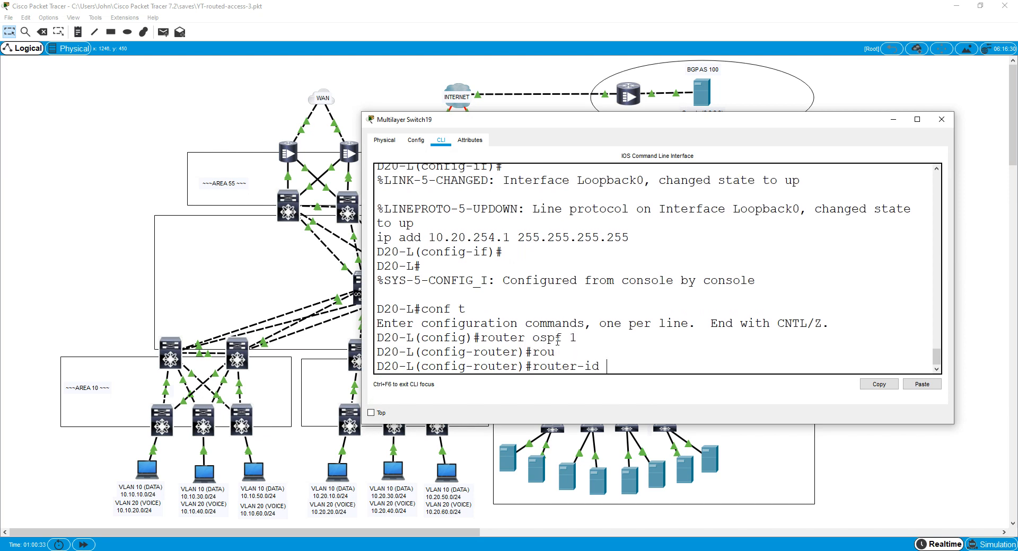
text(3)
key(BackSpace)
Return to D10-R's console and start OSPF process 1 with router ID 4.4.4.4
click(24, 289)
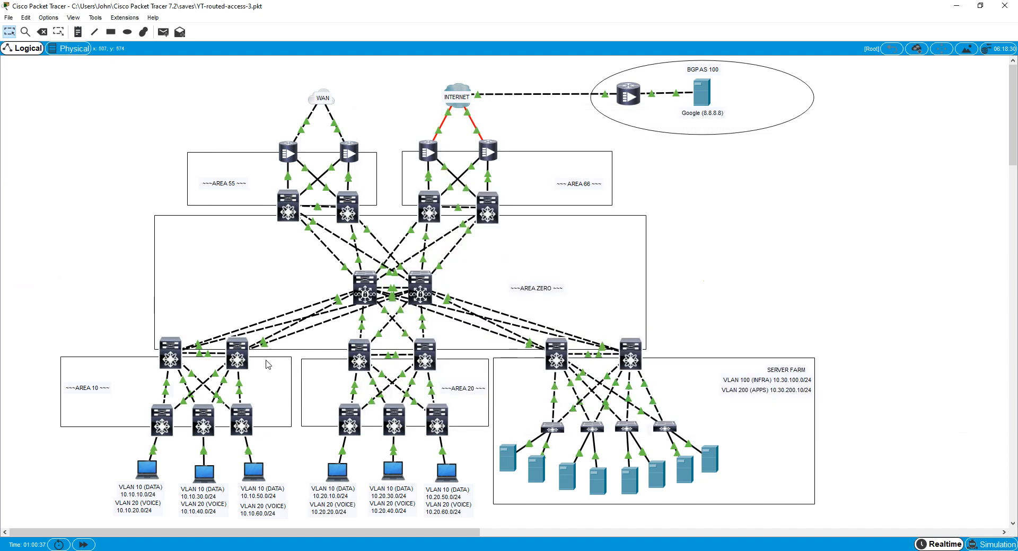
click(245, 363)
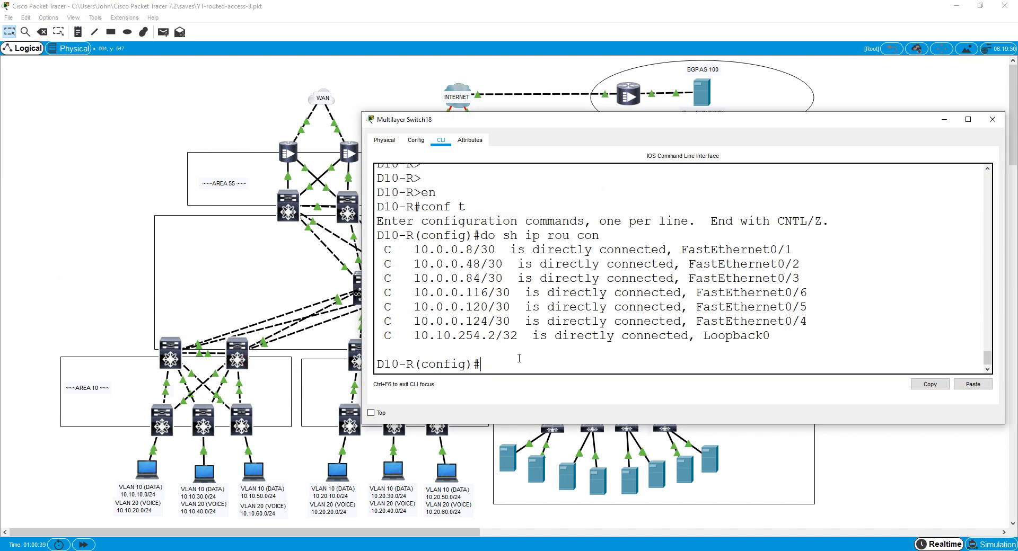
text(router ospf 1)
key(Return)
text(rou)
key(Tab)
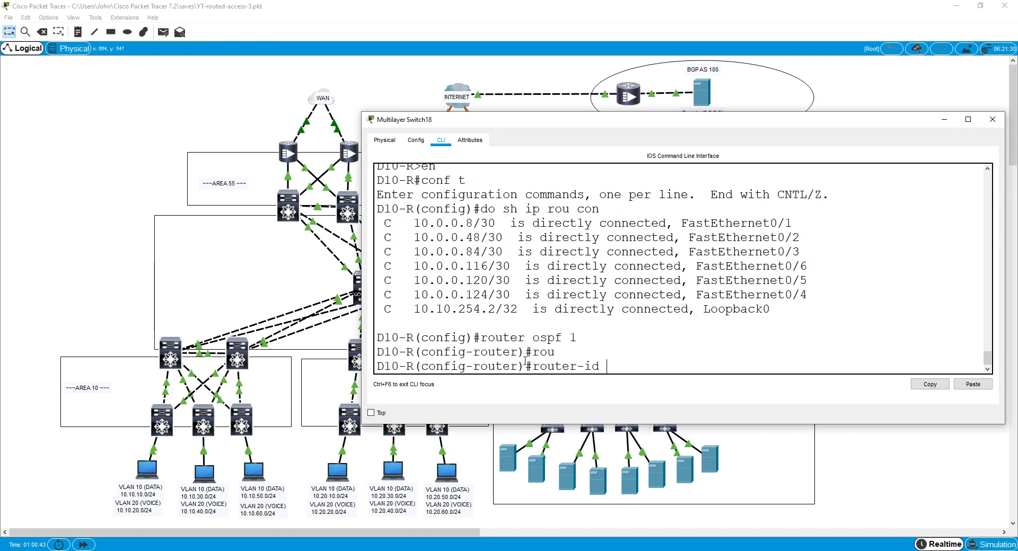
text(4.4.4.4)
key(Return)
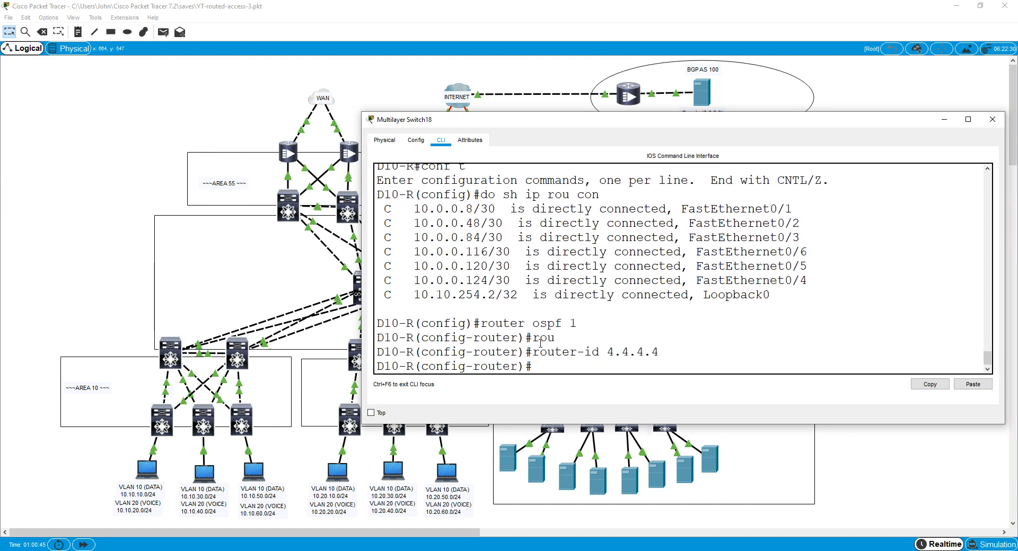
Maximize D10-R's console and examine which connected routes belong to area 0 and which to area 10
click(968, 119)
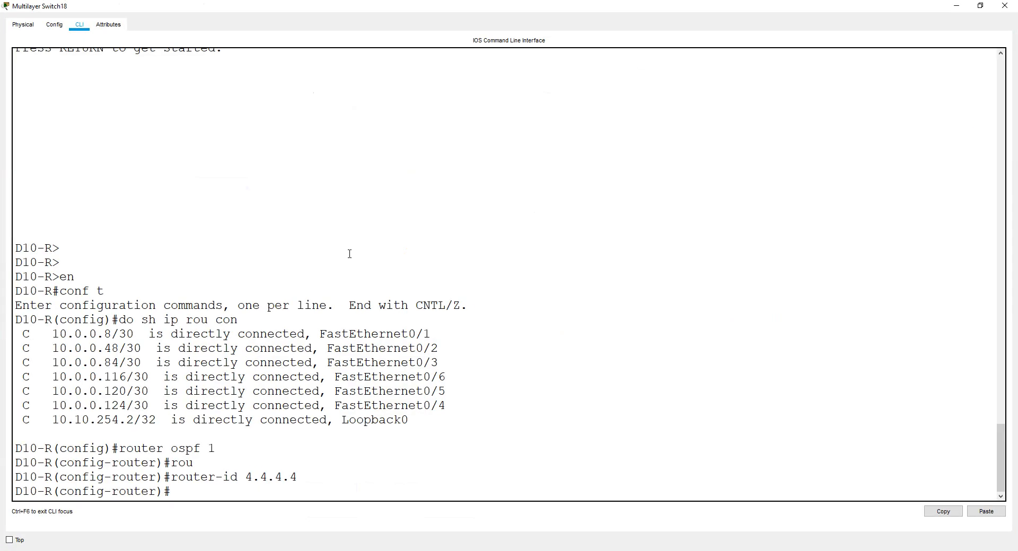
drag(437, 325, 16, 318)
drag(438, 348, 1, 339)
drag(419, 428, 11, 362)
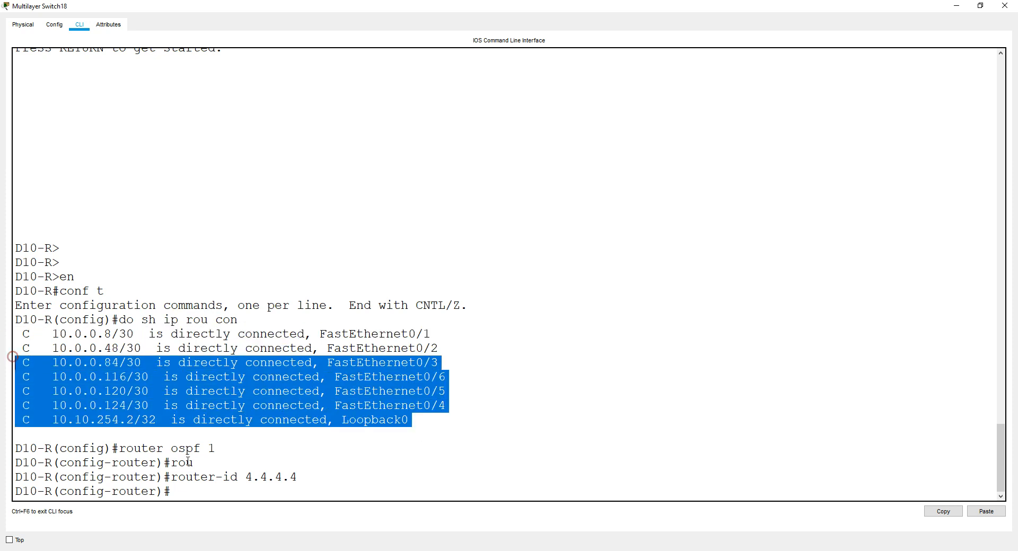
Add networks 10.0.0.8 and 10.0.0.48, each with wildcard 0.0.0.3, to area 0 on D10-R
click(194, 486)
text(net)
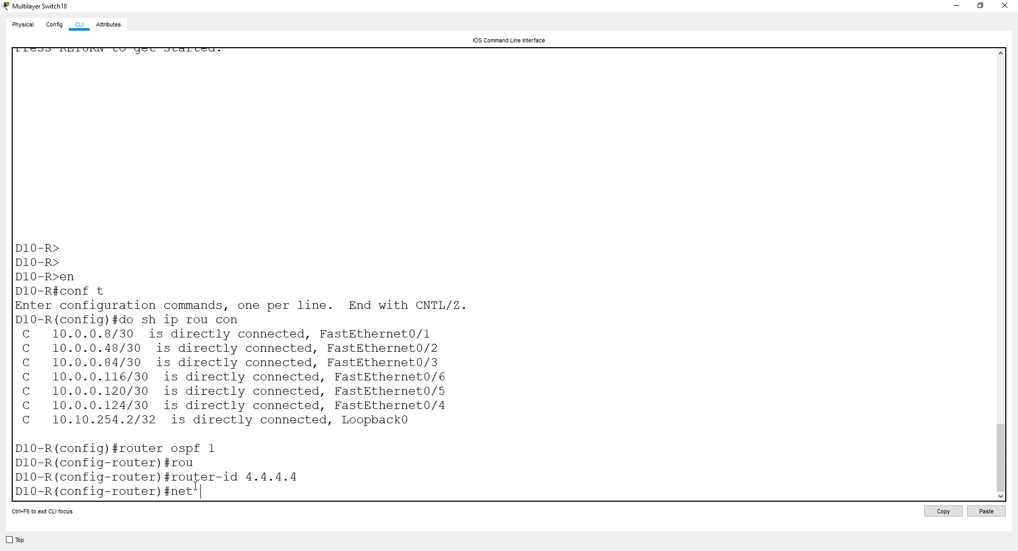
text(10.0.0.8 0.0.0.3 a 0)
key(Return)
key(Up)
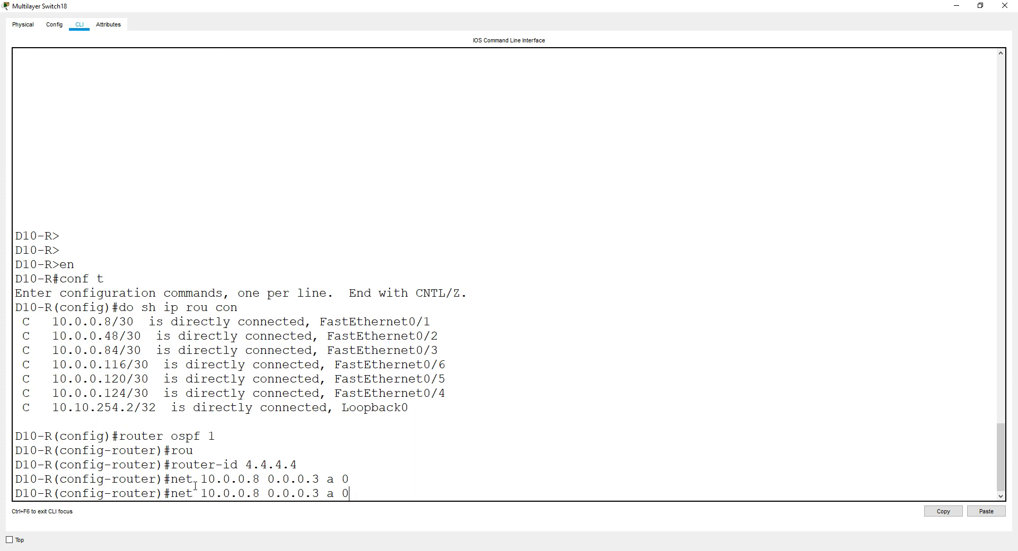
text(4)
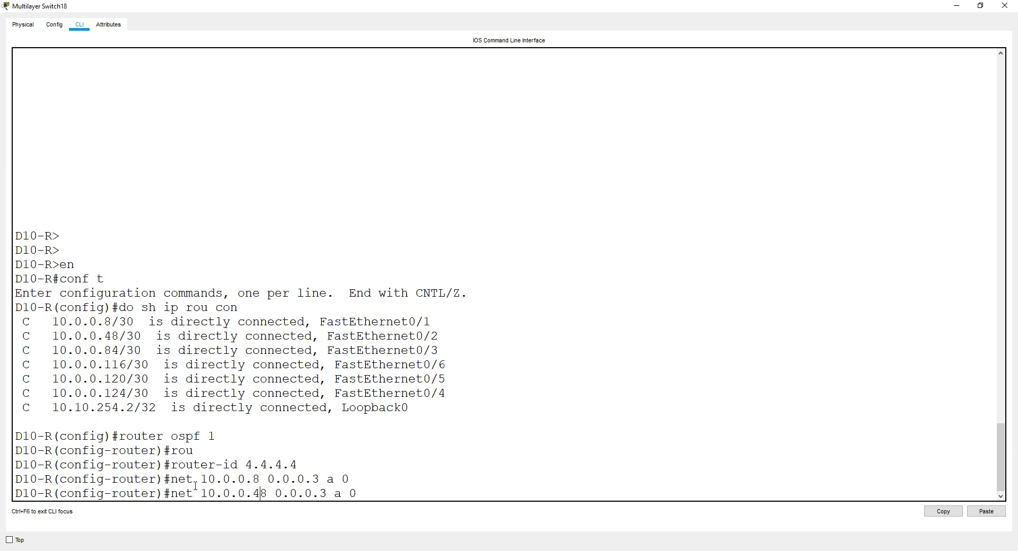
key(Return)
Add network 10.0.0.84 with wildcard 0.0.0.3 to area 10 on D10-R
text(net)
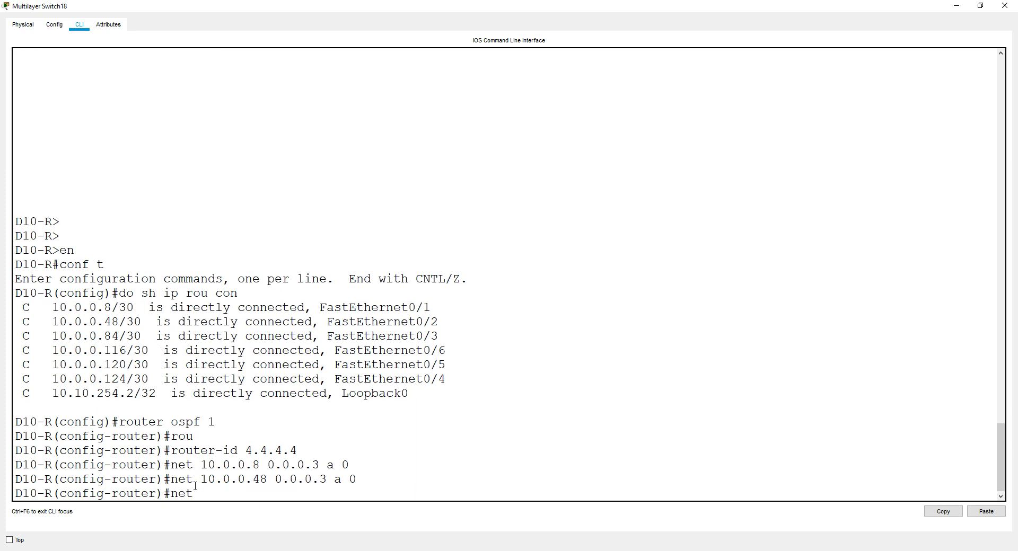
text( 10.0.0)
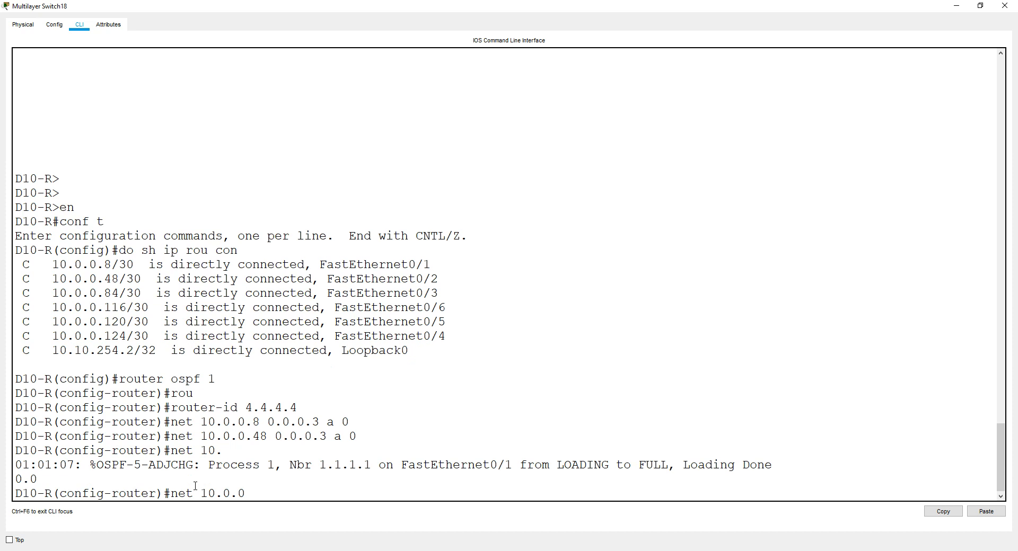
text(.)
text(8)
text(4 1)
text(0.0.0.)
text(3 a 10)
key(Return)
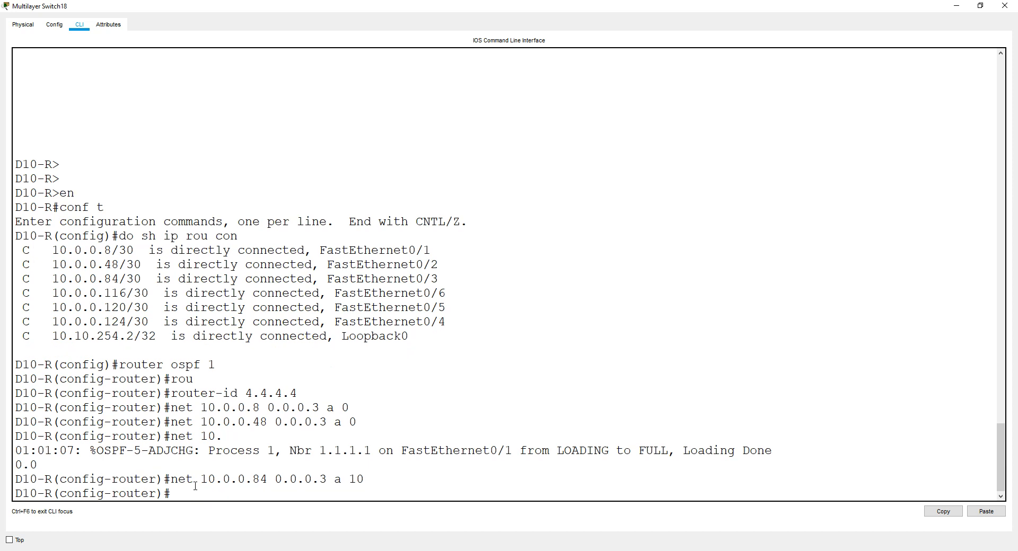
key(Up)
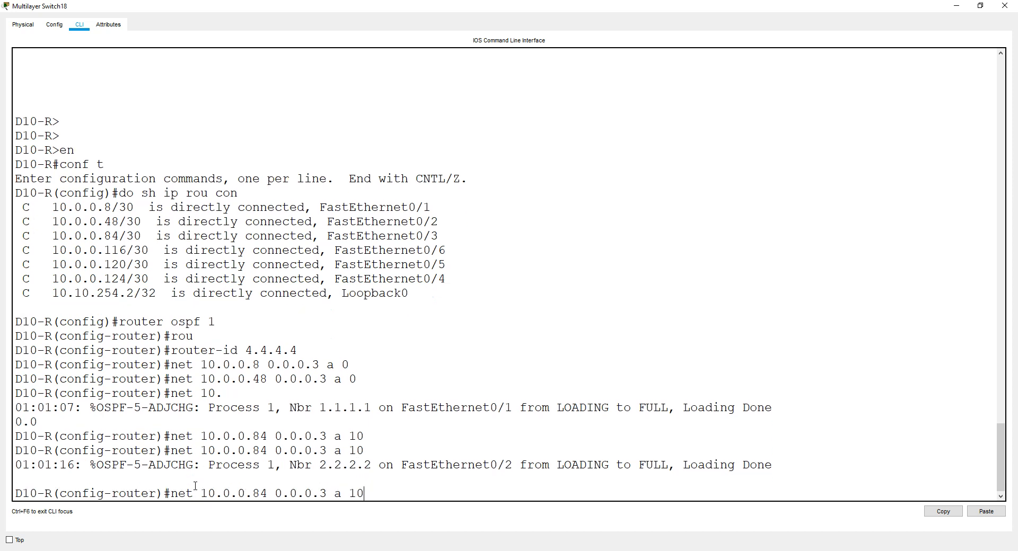
key(Return)
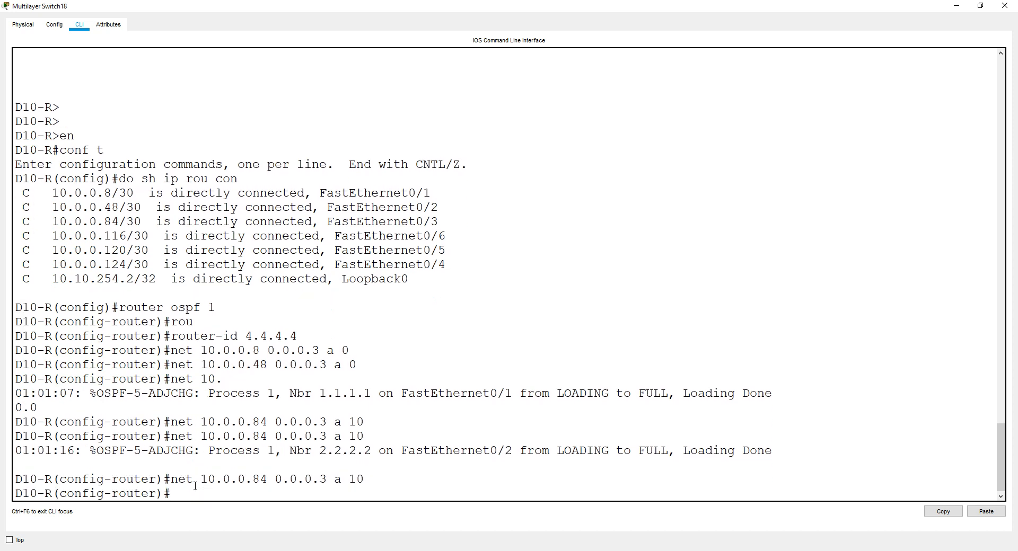
Reuse the previous network statement to add 10.0.0.116 with wildcard 0.0.0.3 to area 10 on D10-R
key(Up)
key(Left)
key(Left)
key(Left)
key(Left)
key(Left)
key(Left)
key(Left)
key(Left)
key(Left)
key(Left)
key(Left)
key(Left)
key(Left)
key(BackSpace)
key(BackSpace)
text(116)
key(Return)
Reuse the previous network statement to add 10.0.0.120 with wildcard 0.0.0.3 to area 10 on D10-R
key(Up)
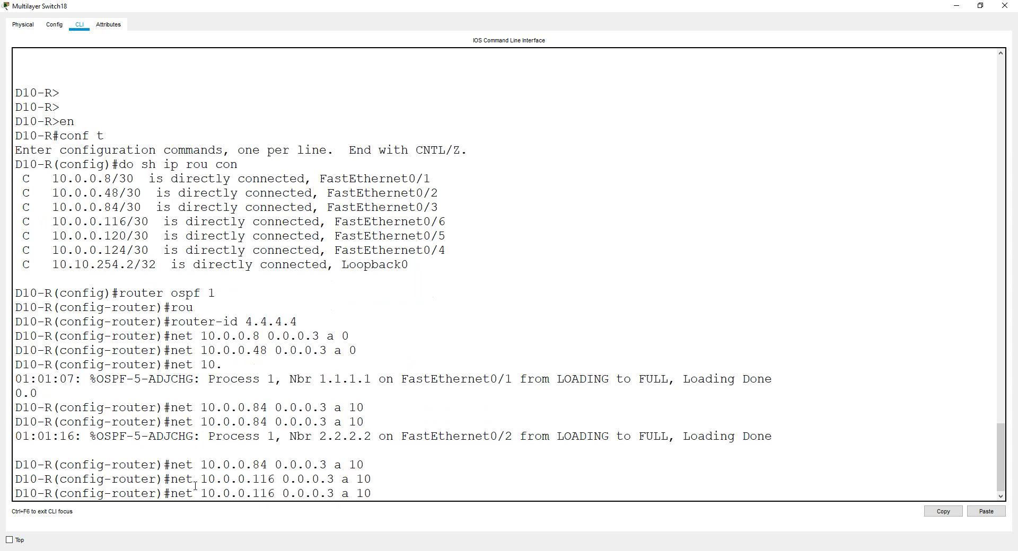
key(Left)
key(Left)
key(Left)
key(Left)
key(Left)
key(Left)
key(Left)
key(Left)
key(Left)
key(Left)
key(Left)
key(Left)
key(Left)
key(BackSpace)
key(BackSpace)
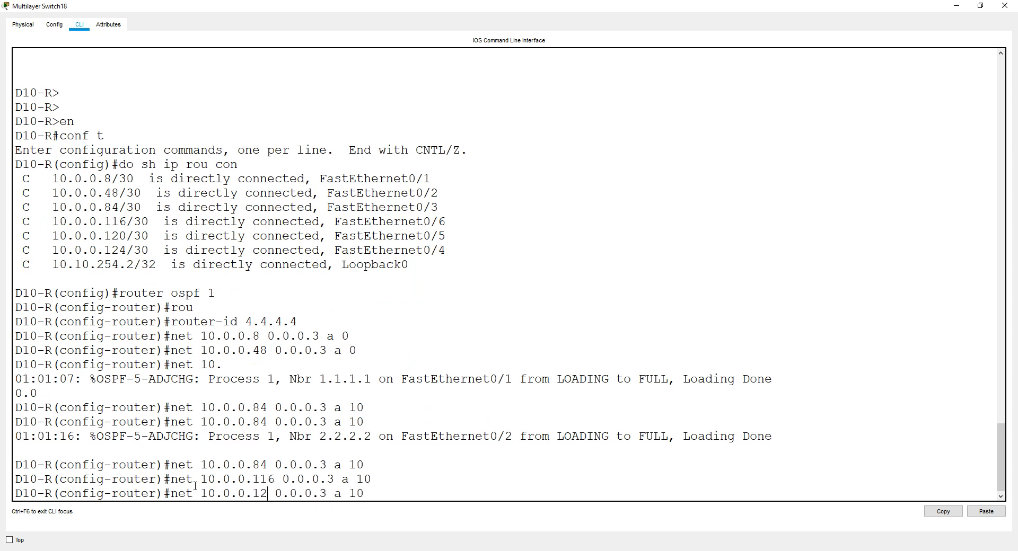
text(20)
key(Return)
Reuse the previous network statement to add 10.0.0.124 with wildcard 0.0.0.3 to area 10 on D10-R
key(Up)
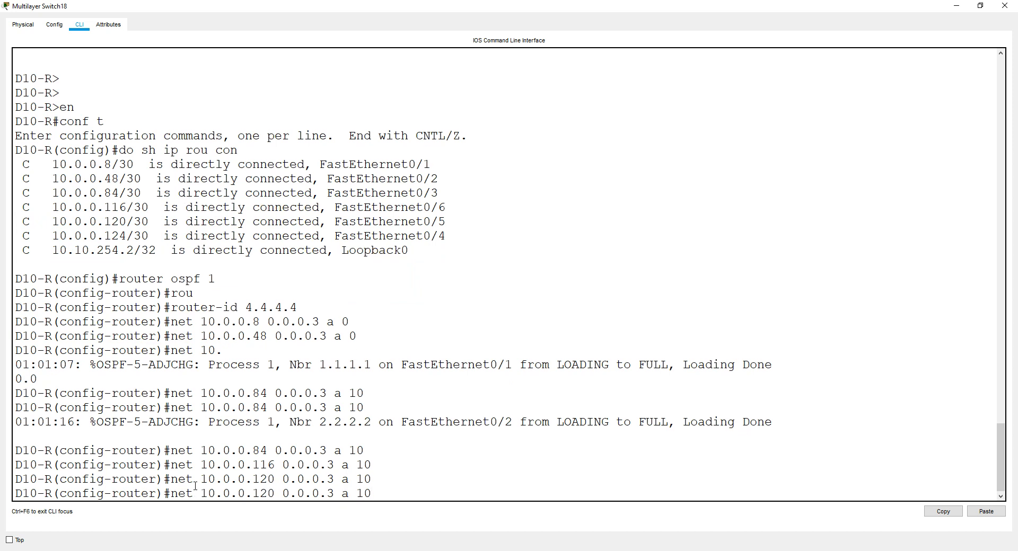
key(BackSpace)
text(4)
key(Return)
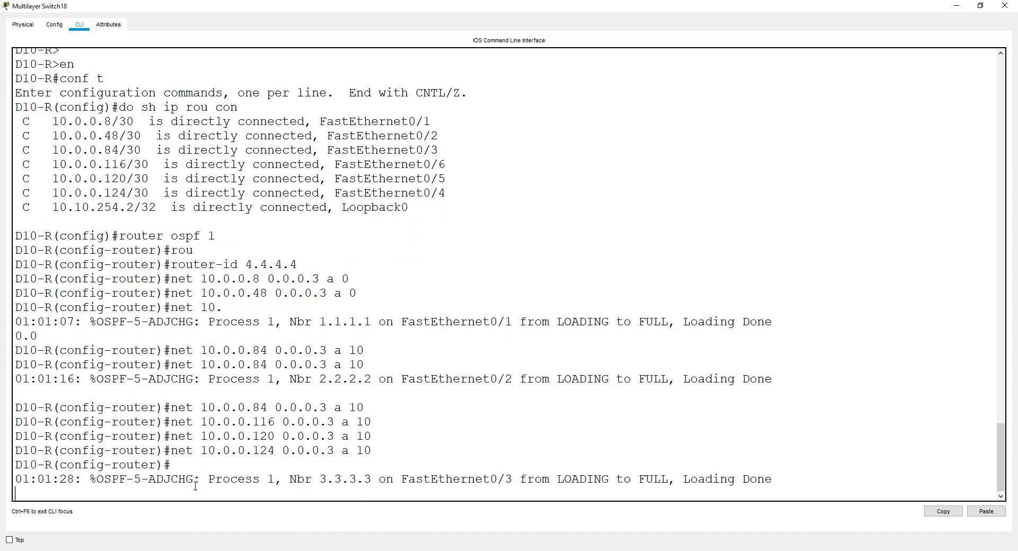
key(Return)
Add the loopback network 10.10.254.2 with wildcard 0.0.0.0 to area 10 on D10-R
key(Up)
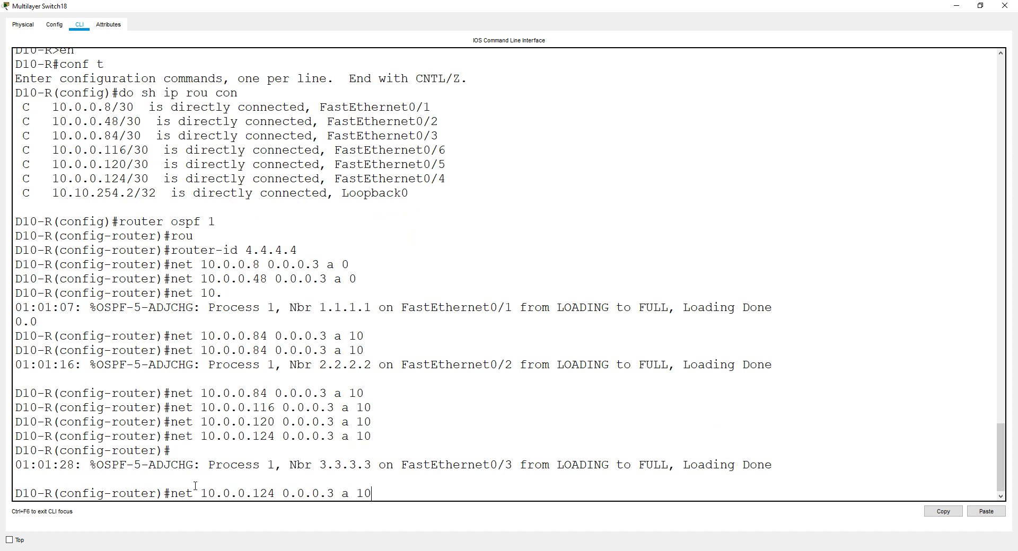
key(BackSpace)
key(BackSpace)
key(BackSpace)
key(BackSpace)
key(BackSpace)
key(BackSpace)
key(BackSpace)
key(BackSpace)
key(BackSpace)
key(BackSpace)
key(BackSpace)
key(BackSpace)
key(BackSpace)
key(BackSpace)
key(BackSpace)
key(BackSpace)
key(BackSpace)
key(BackSpace)
key(BackSpace)
key(BackSpace)
text(net 10.10.254.2 0.0.0.0)
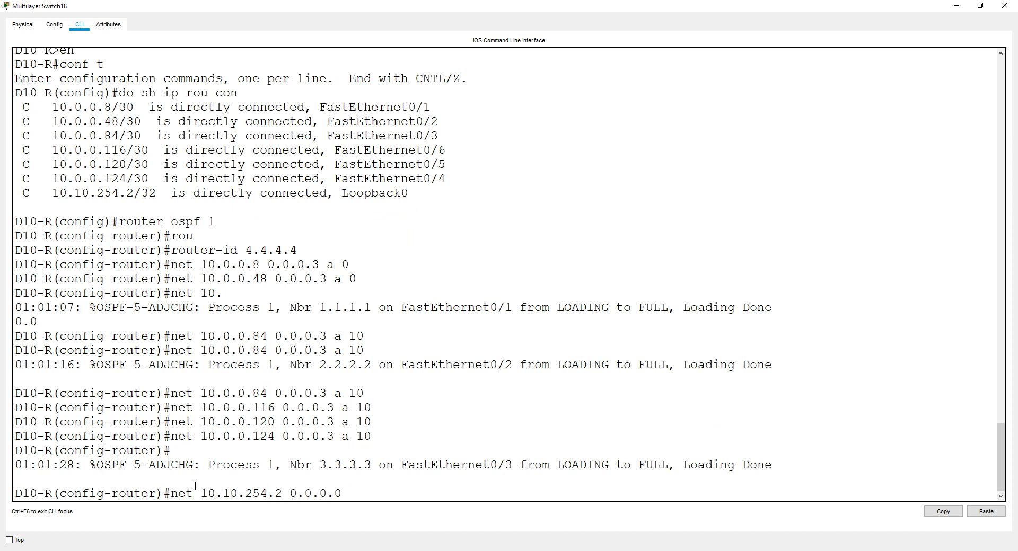
text( a 10)
key(Return)
Start the passive-interface command in D10-R's OSPF process
text(pas)
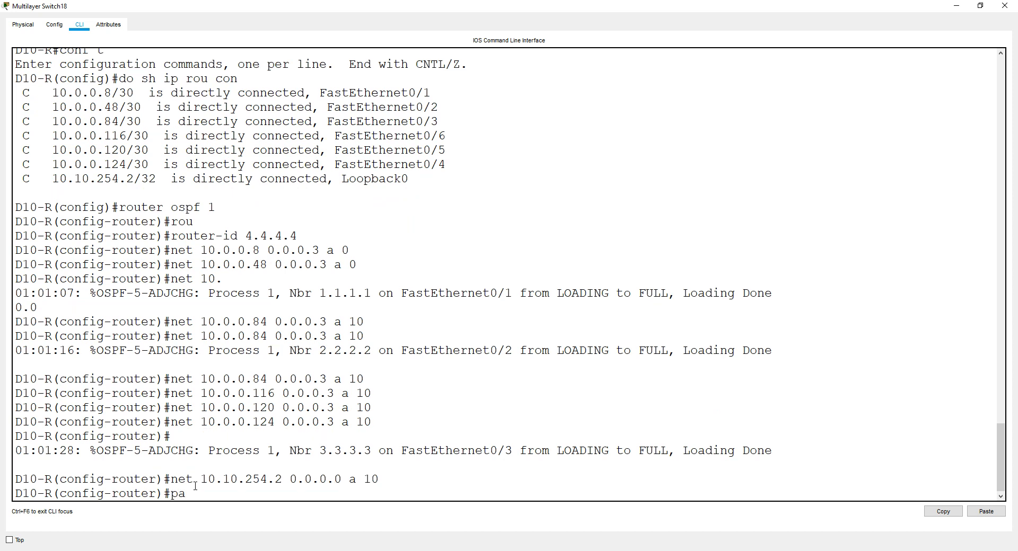
Make Loopback0 a passive OSPF interface on D10-R, leave configuration mode and close the switch's window
key(Tab)
text(lo)
key(Tab)
text(0)
key(Return)
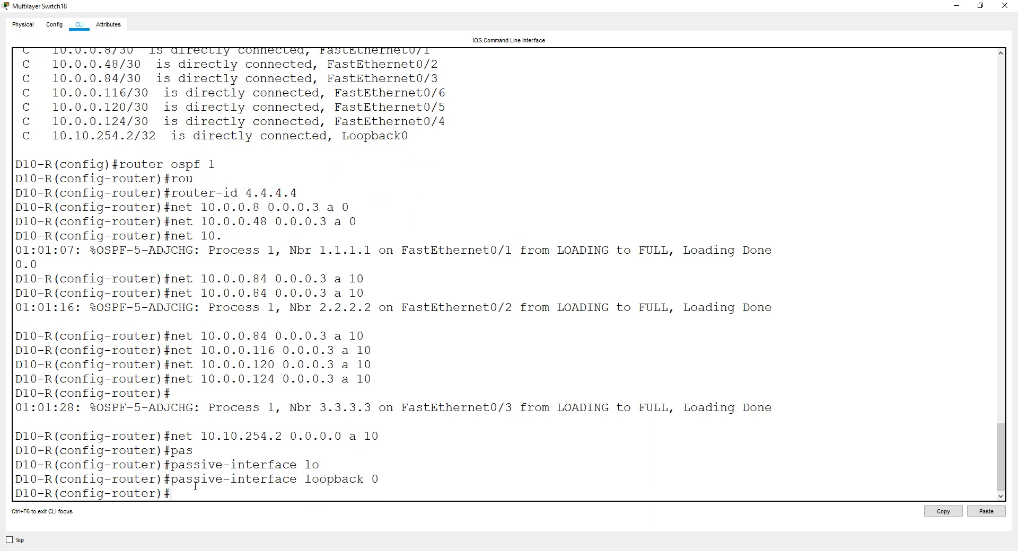
key(ctrl+z)
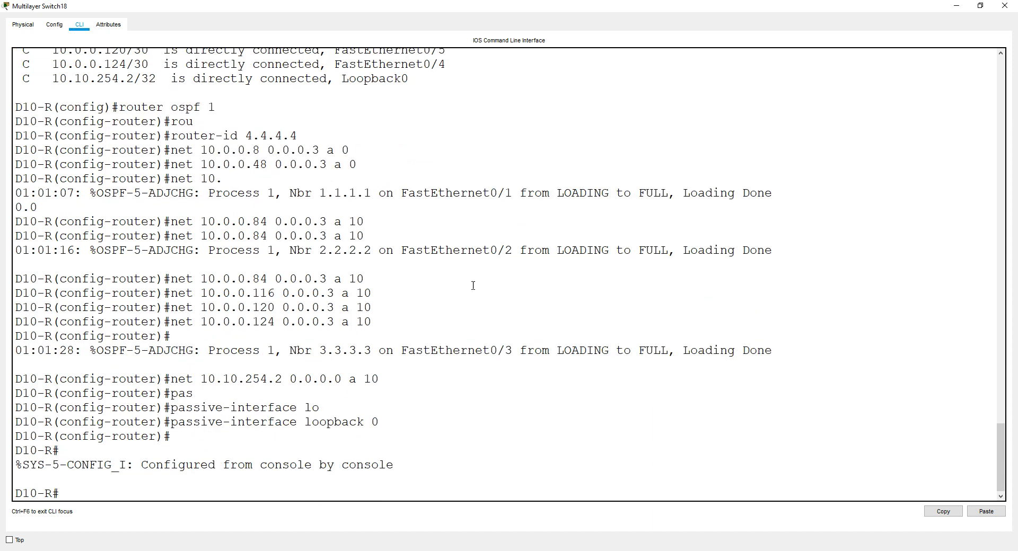
click(1005, 5)
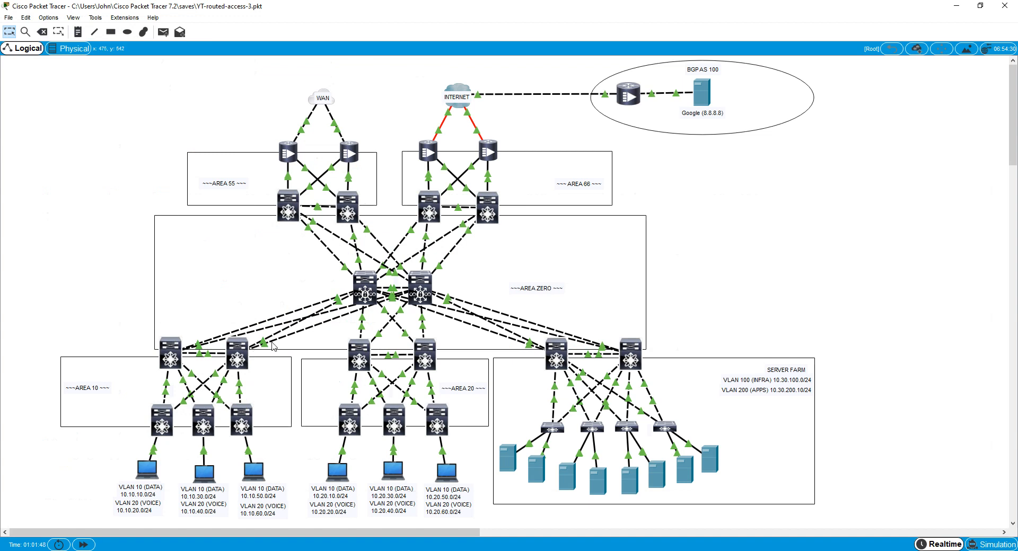
Open the command line of the D20-L switch in Area 20 and enter global configuration mode
click(358, 362)
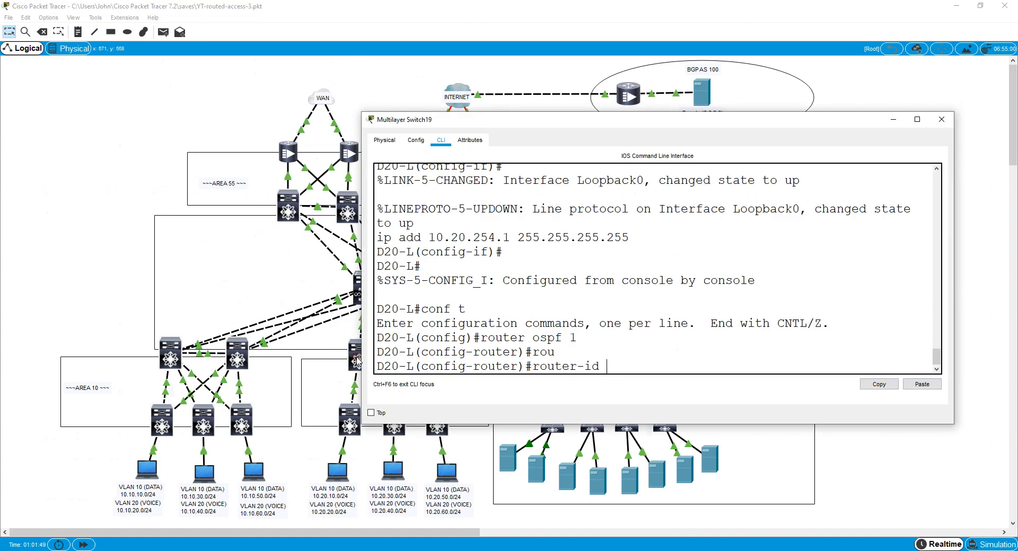
click(622, 359)
key(ctrl+z)
text(cofn t)
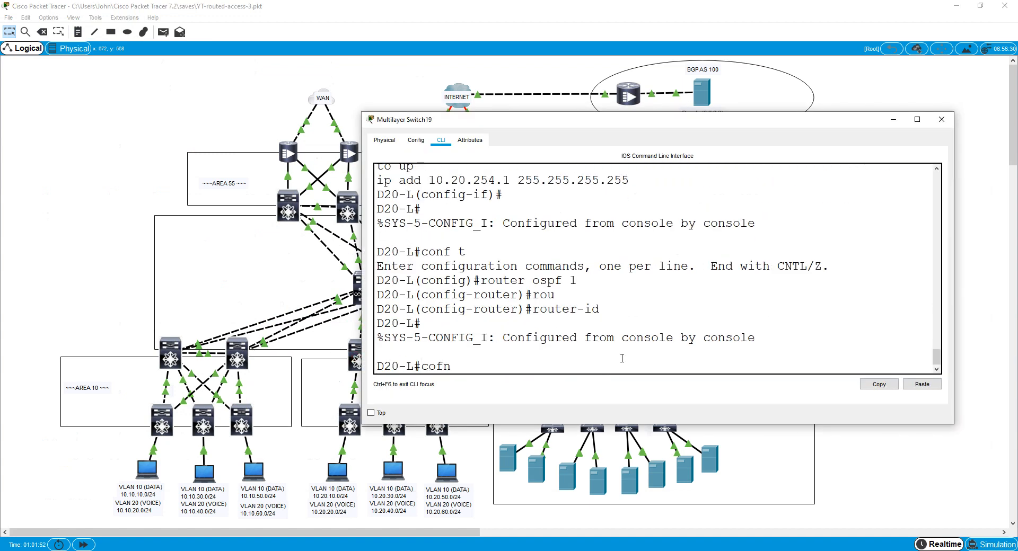
key(Return)
text(conft)
key(Left)
key(Return)
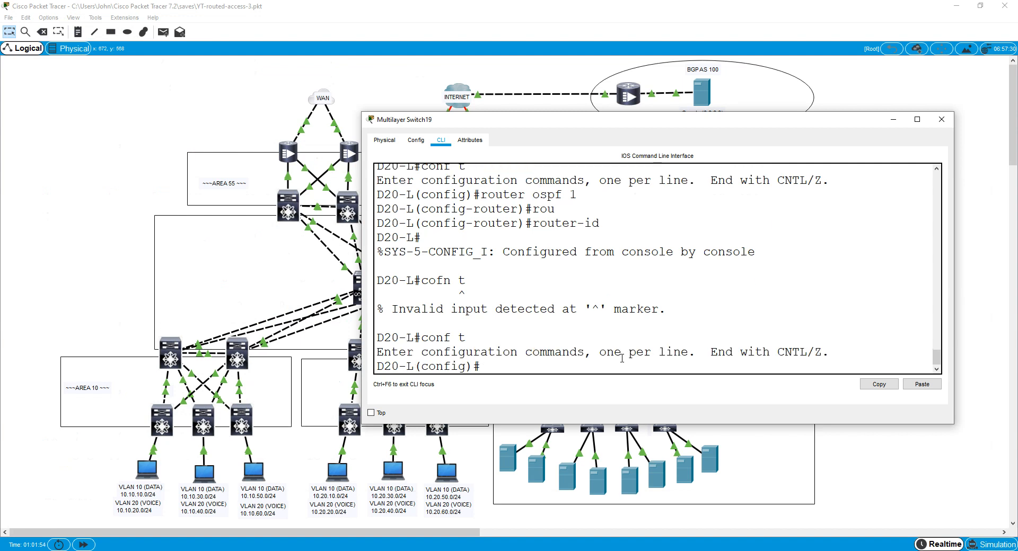
List D20-L's directly connected routes and examine the FastEthernet0/1 and FastEthernet0/2 networks
key(Return)
text(dh)
key(BackSpace)
text(o)
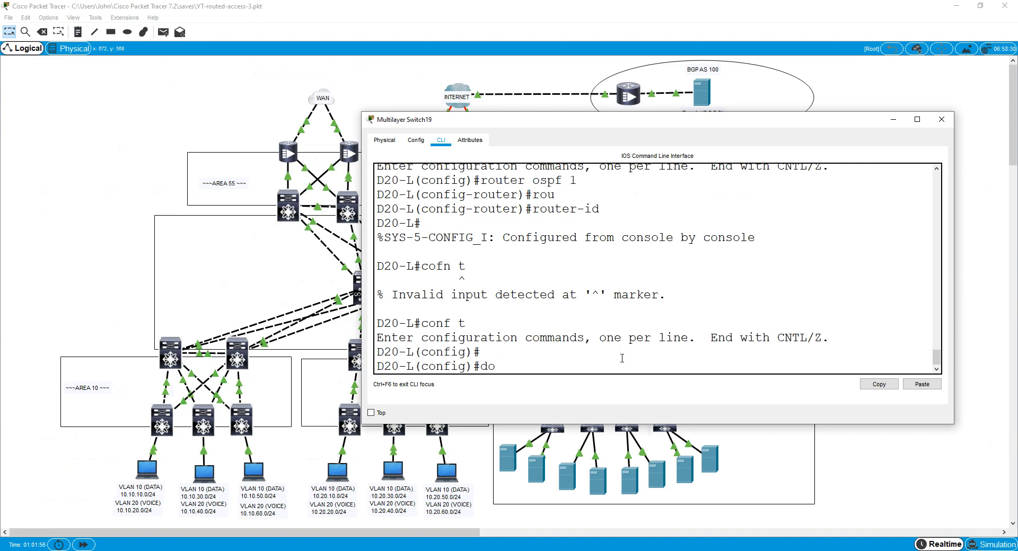
text( sh ip ro con)
key(Return)
click(917, 120)
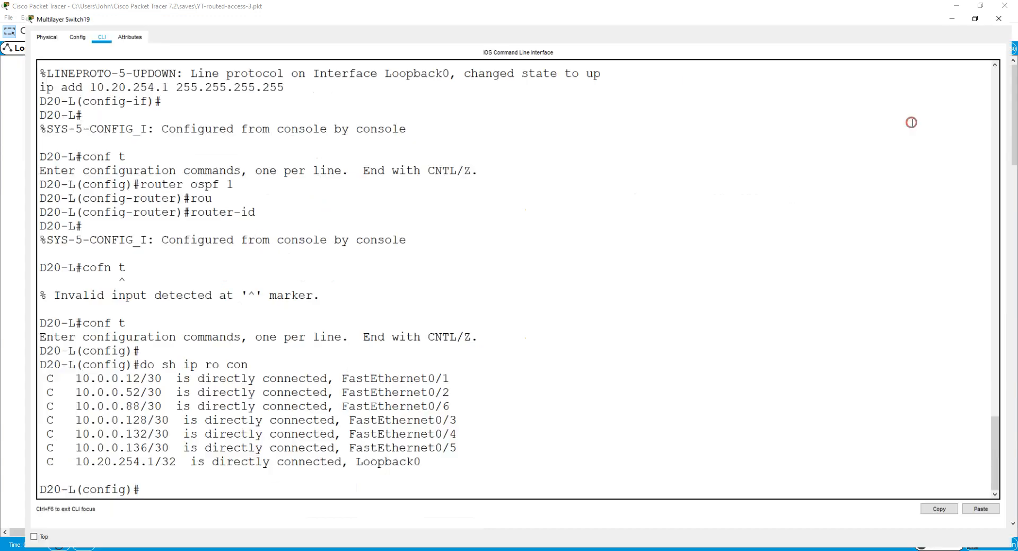
drag(441, 385, 2, 374)
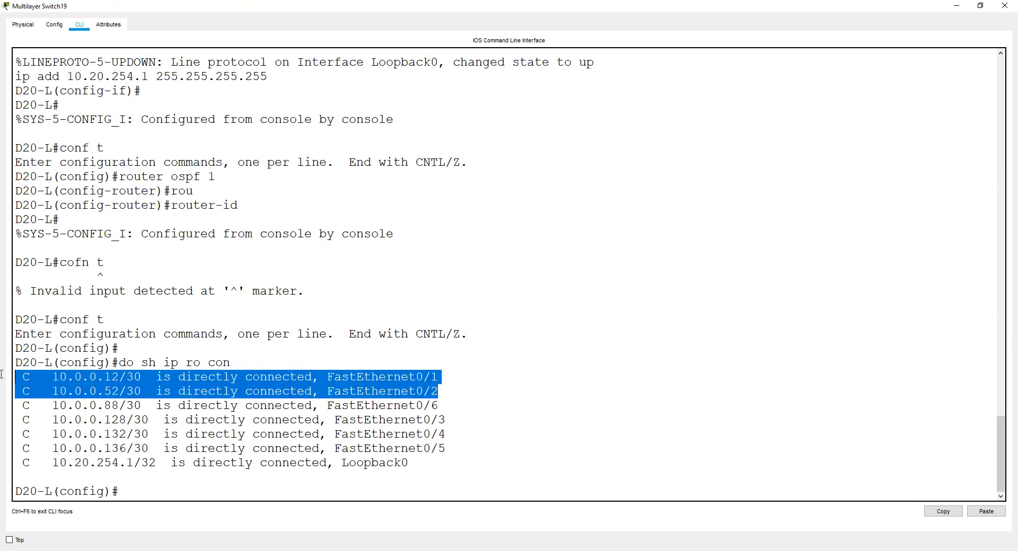
click(153, 504)
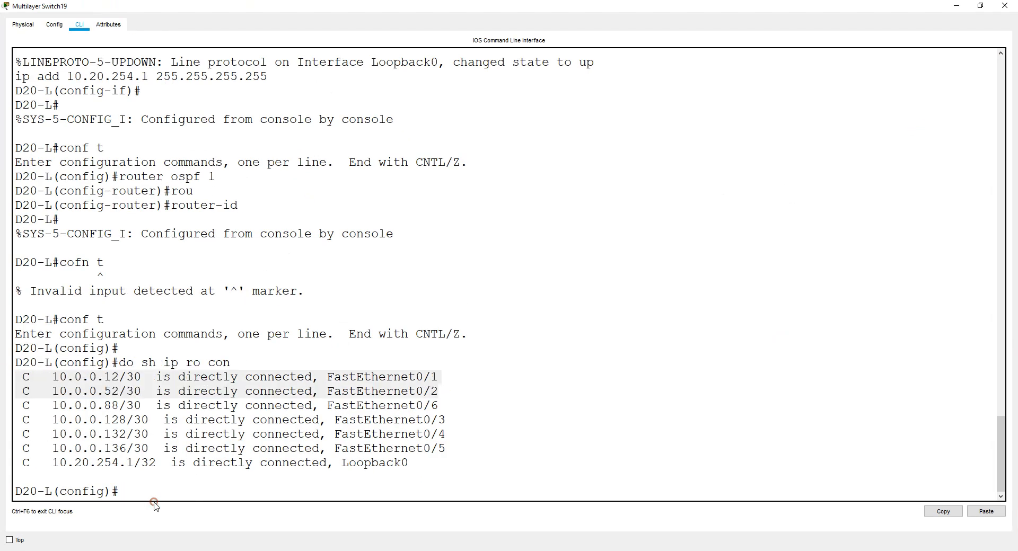
Start OSPF process 1 on D20-L and set its router ID to 5.5.5.5
click(151, 495)
text(router o)
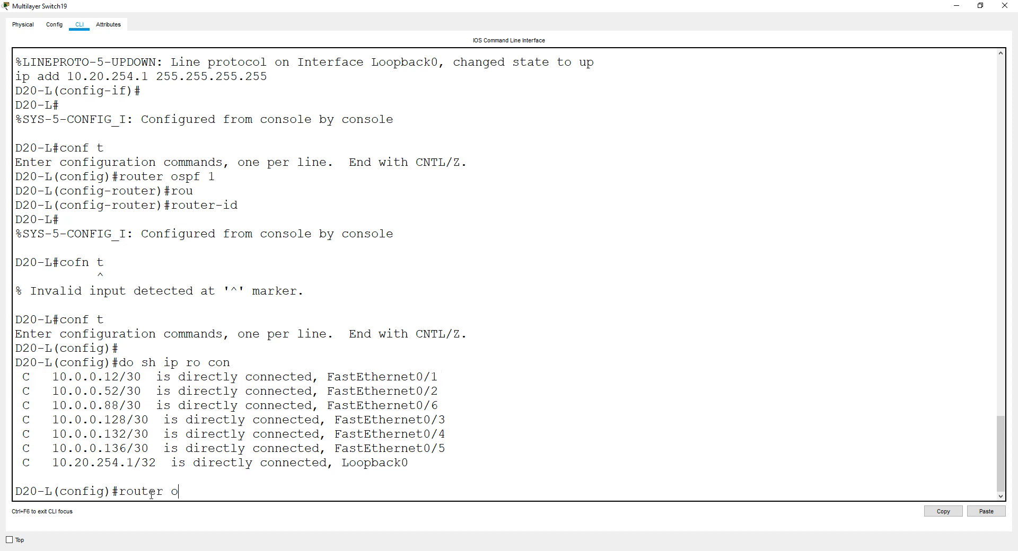
text(spf 1)
key(Return)
text(router)#)
key(Tab)
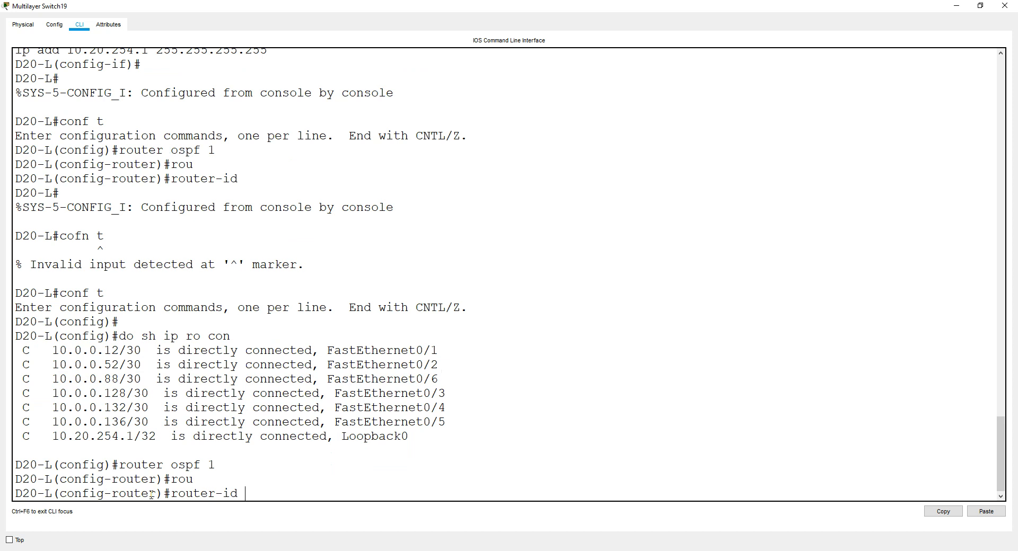
text(5.5.5.5.)
key(Return)
key(Up)
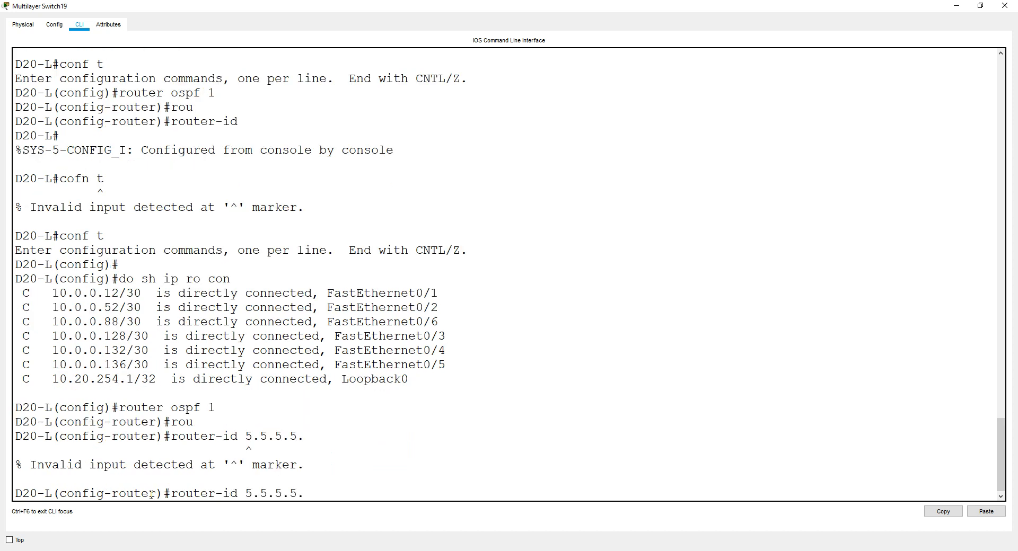
key(BackSpace)
key(Return)
Add networks 10.0.0.12 and 10.0.0.52 with wildcard 0.0.0.3 to OSPF area 0 on D20-L
text(net 10.0.)
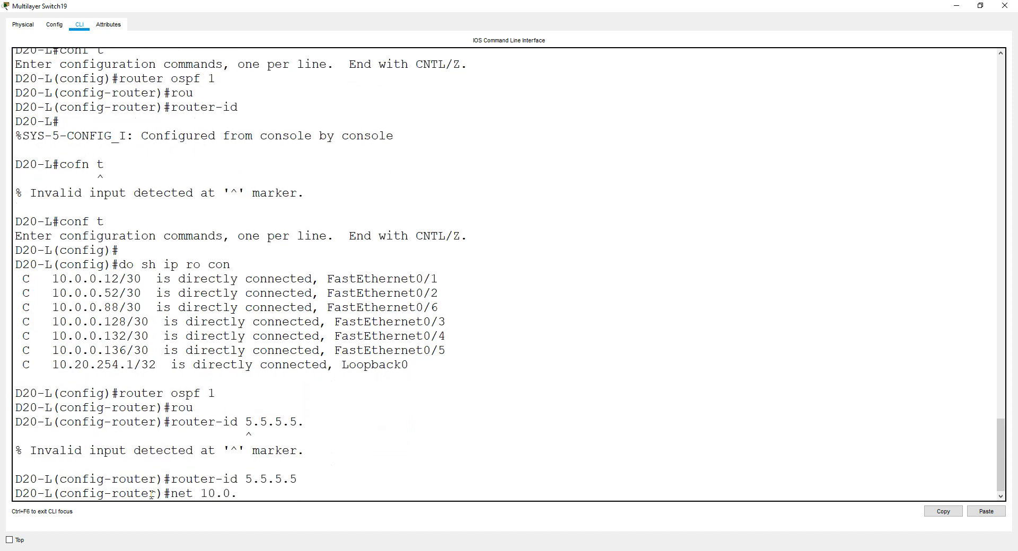
text(0.12 0.0.0.3 a 0)
key(Return)
key(Up)
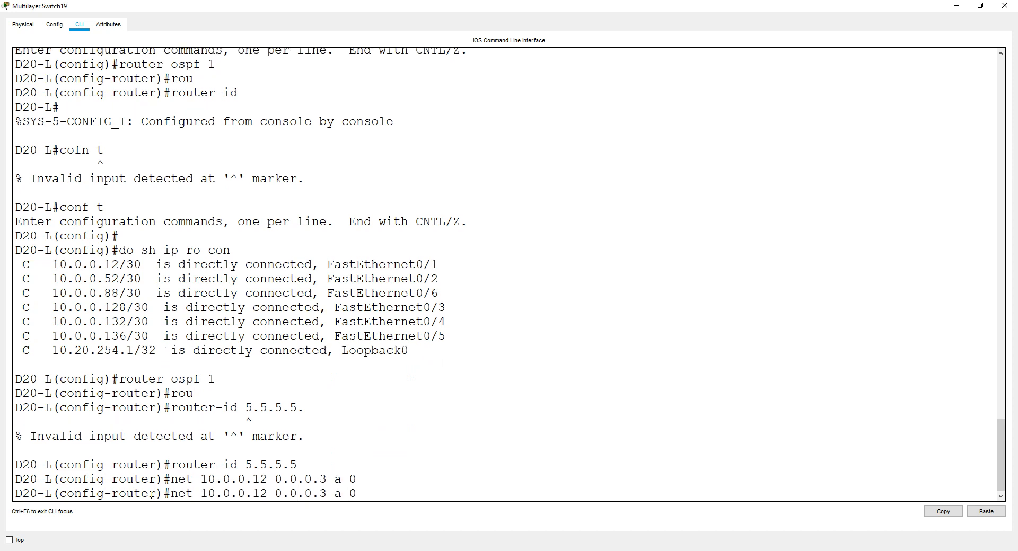
key(BackSpace)
key(BackSpace)
key(BackSpace)
text(52)
key(Return)
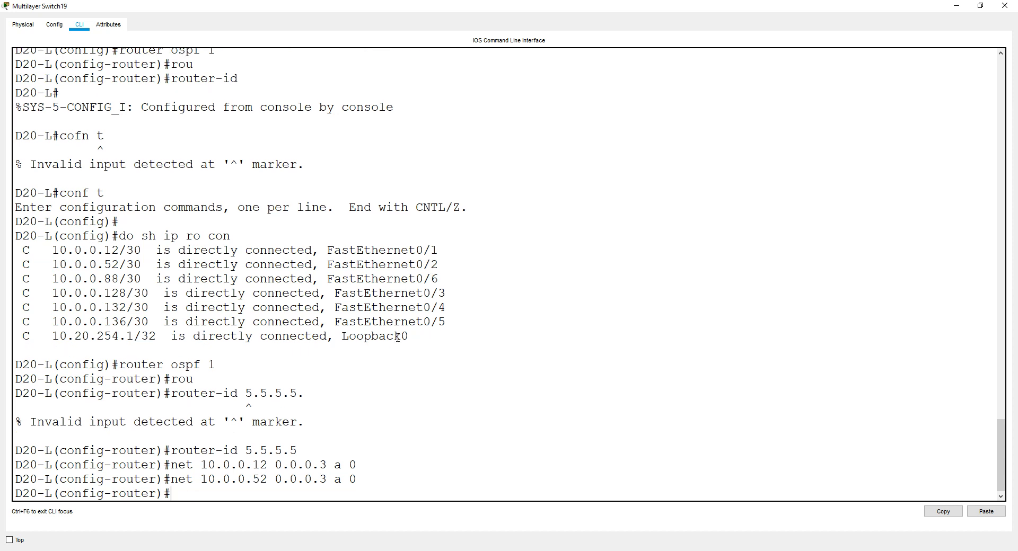
Add network 10.0.0.88 with wildcard 0.0.0.3 to OSPF area 20 on D20-L
drag(409, 337, 23, 281)
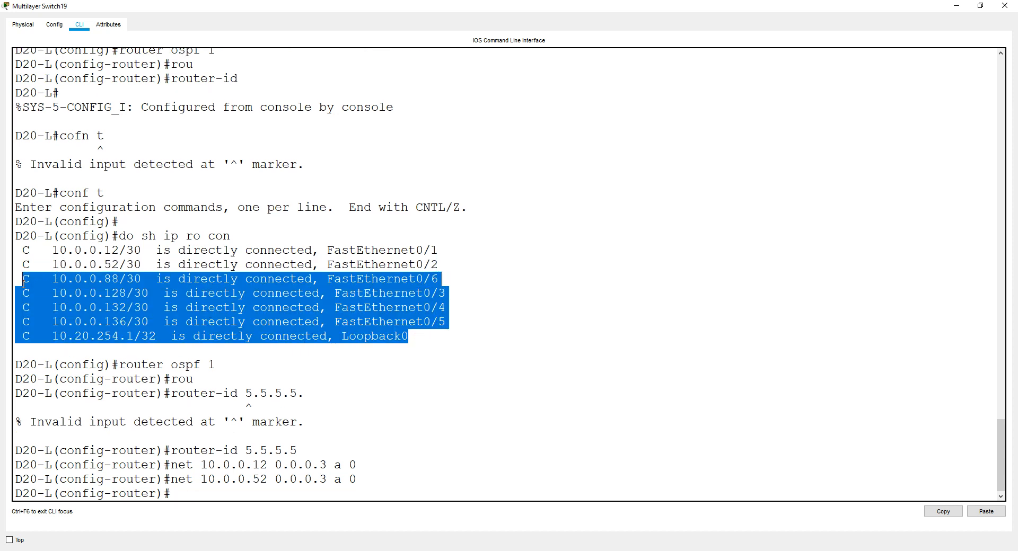
click(218, 359)
click(178, 493)
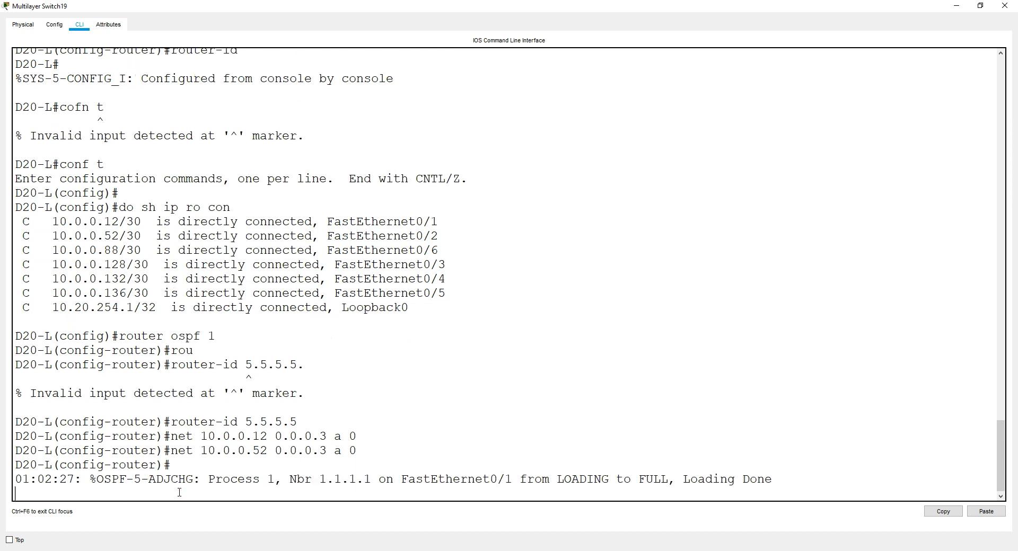
text(nte)
key(Tab)
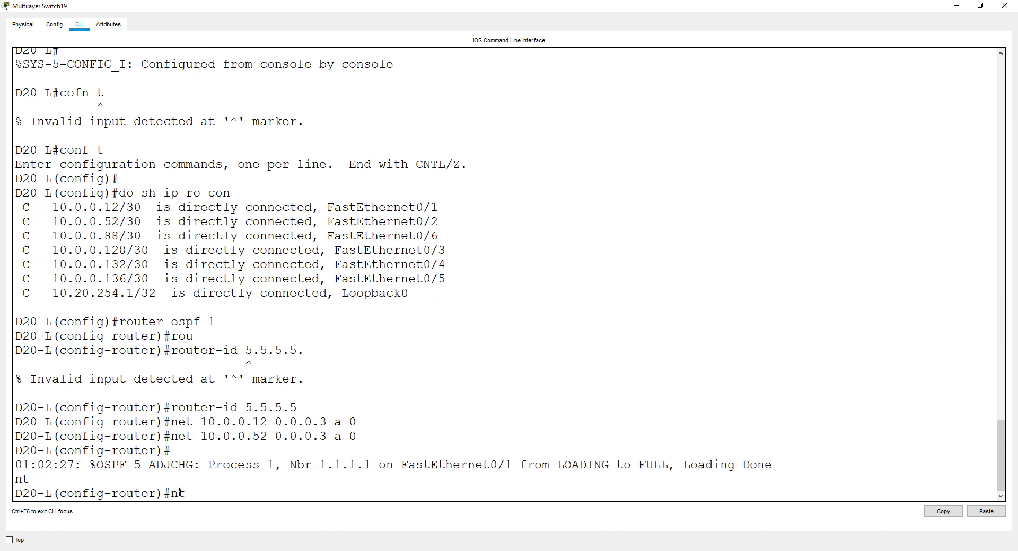
text(t 10.0.0.88 0.0.0.3 a 20)
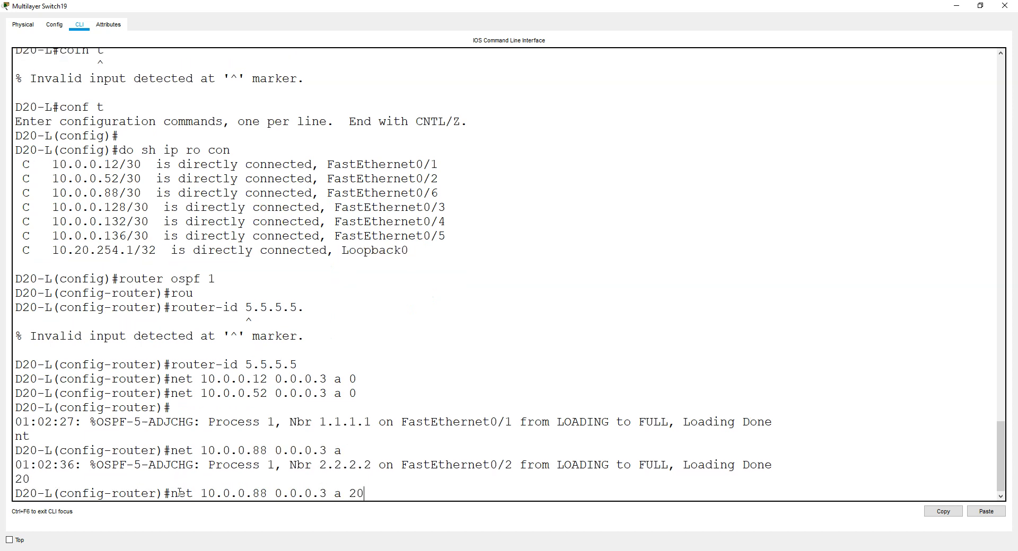
key(Return)
Add networks 10.0.0.128 and 10.0.0.132 with wildcard 0.0.0.3 to OSPF area 20 on D20-L
key(Up)
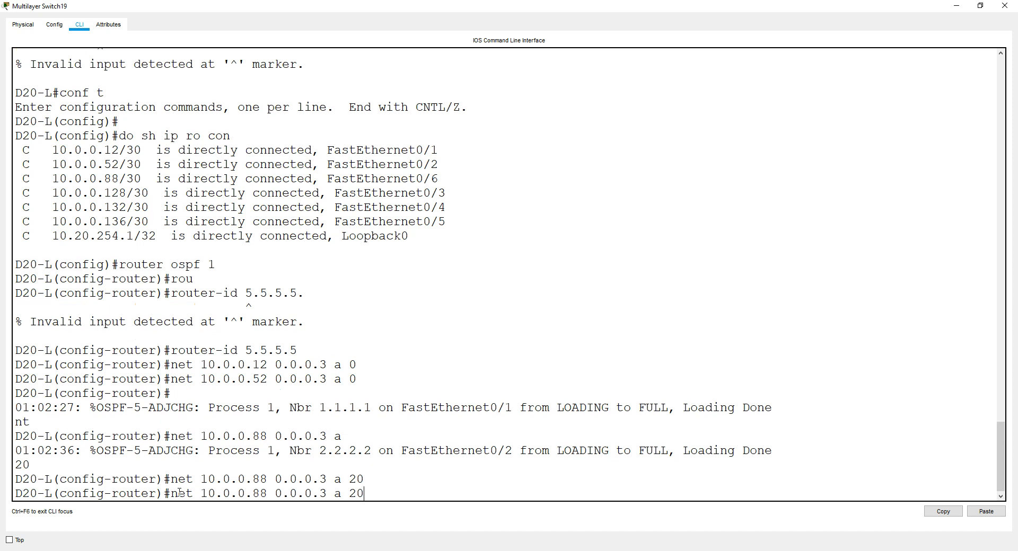
key(BackSpace)
key(BackSpace)
text(128)
key(Return)
key(Up)
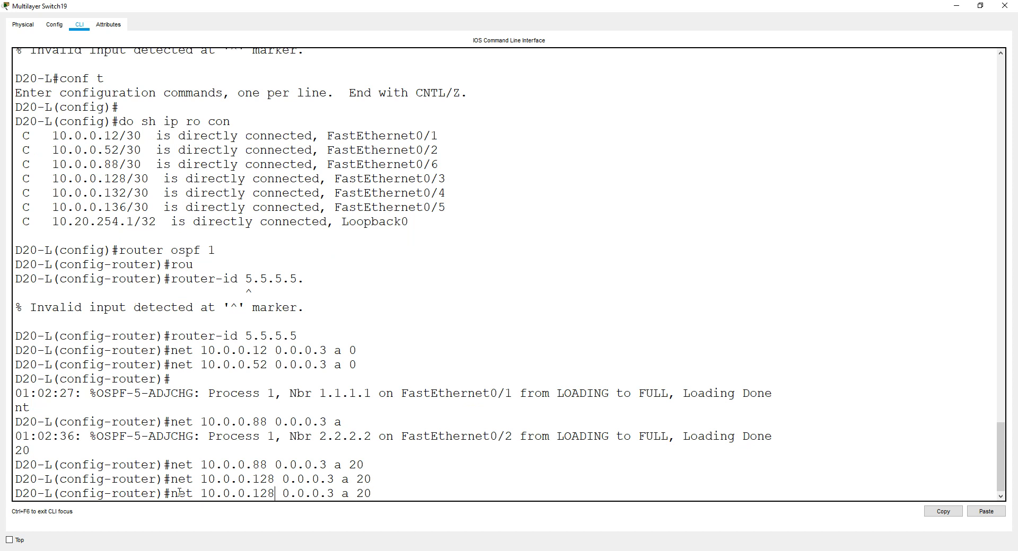
key(BackSpace)
key(BackSpace)
text(32)
key(Return)
Add network 10.0.0.136 with wildcard 0.0.0.3 and loopback address 10.20.254.1 with wildcard 0.0.0.0 to area 20
key(Up)
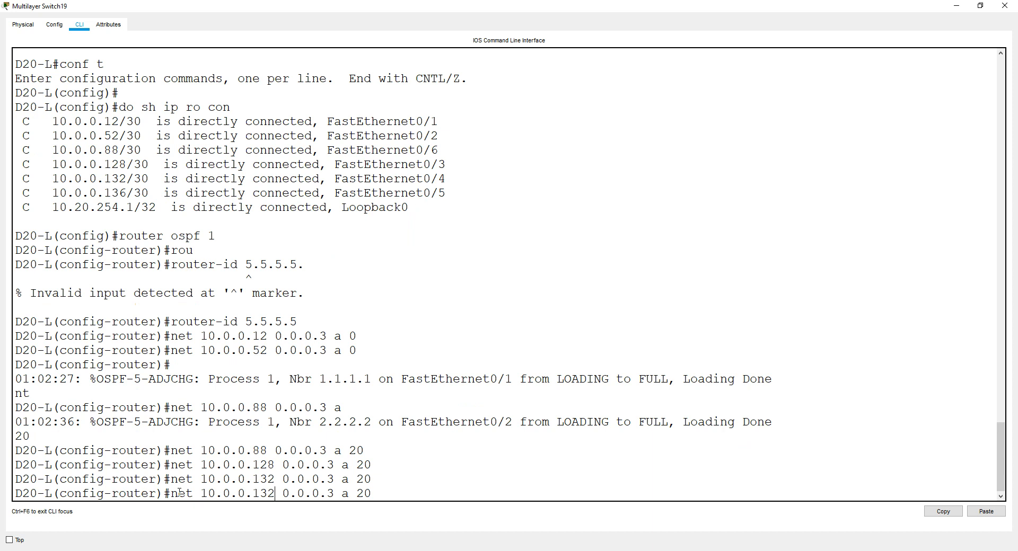
key(BackSpace)
text(6)
key(Return)
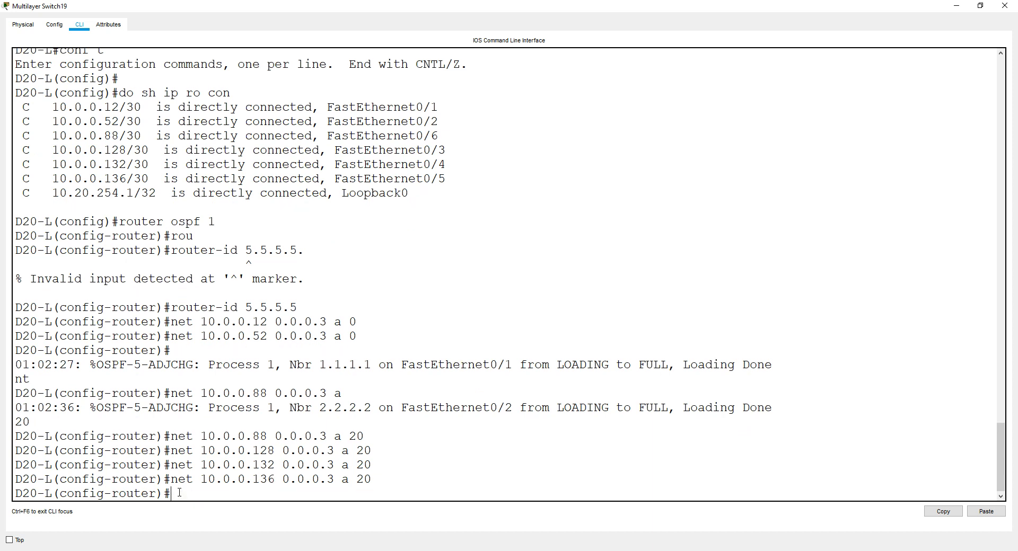
text(net 10.20.254.1 0.0.0.0 a 20)
key(Return)
Make Loopback0 a passive OSPF interface on D20-L, leave configuration mode and close the switch's window
text(pas)
key(Tab)
text(l)
key(Tab)
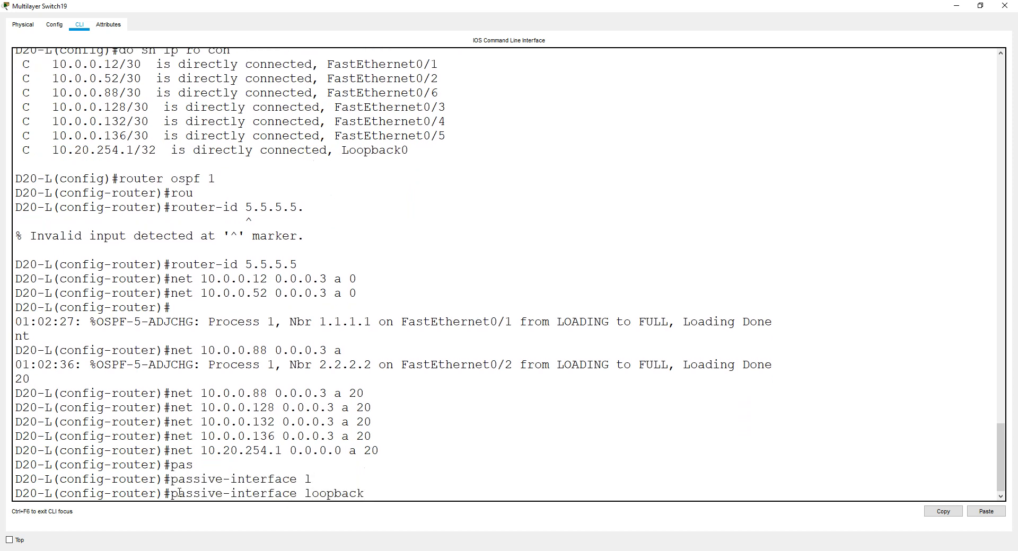
text(0)
key(Return)
key(ctrl+z)
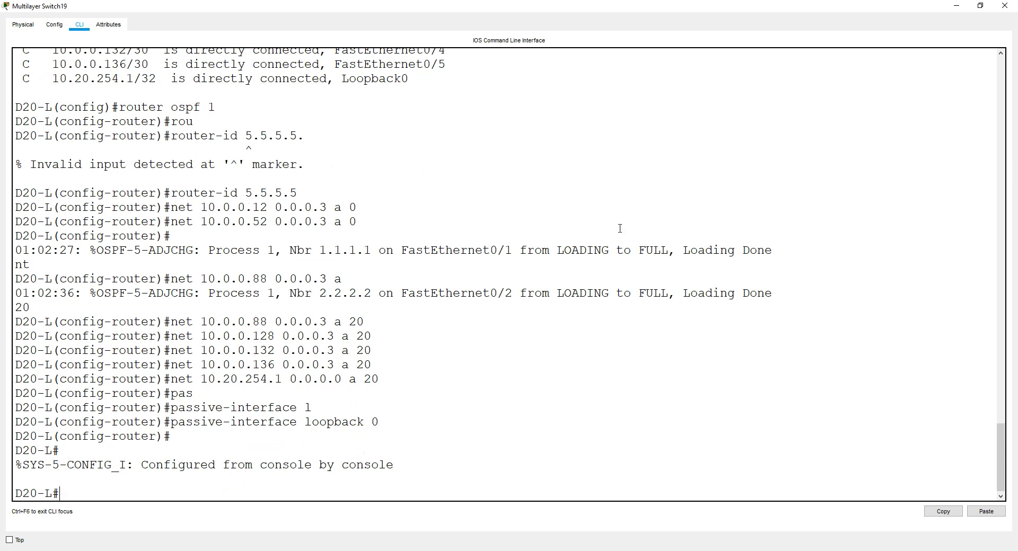
click(1004, 6)
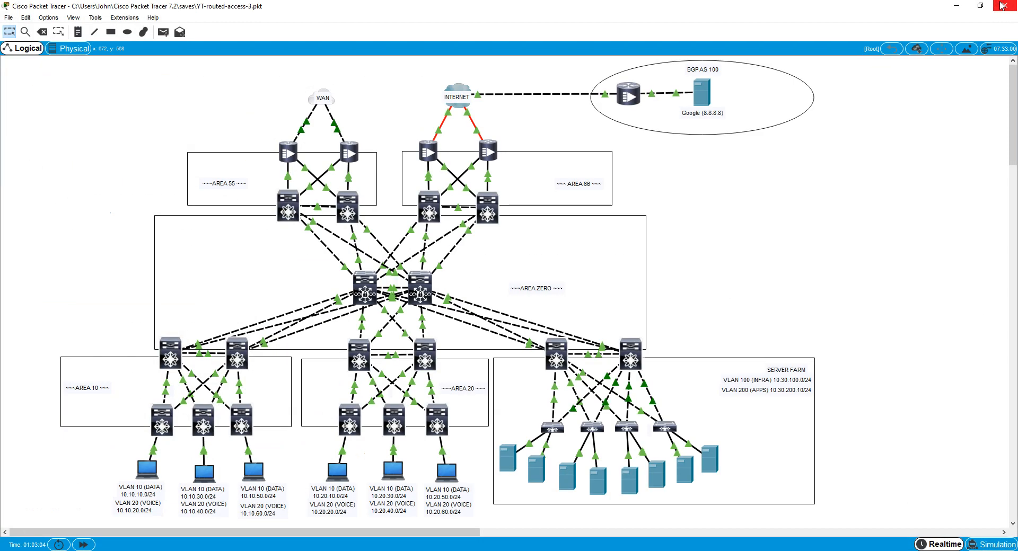
Open the command line of the D20-R switch in Area 20 and enter privileged, then global configuration mode
click(423, 353)
right_click(640, 320)
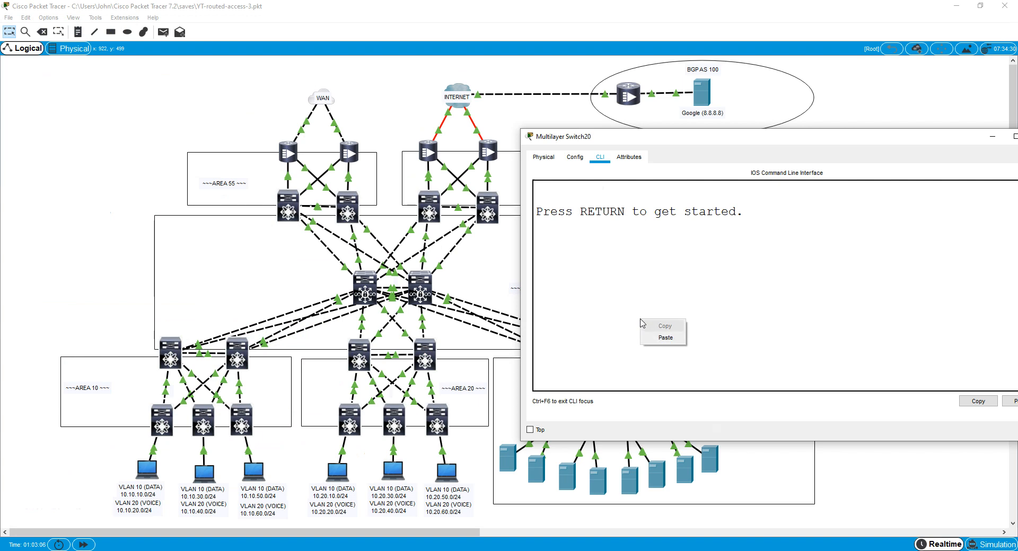
click(609, 336)
key(Return)
key(Return)
key(Return)
text(enm)
key(Return)
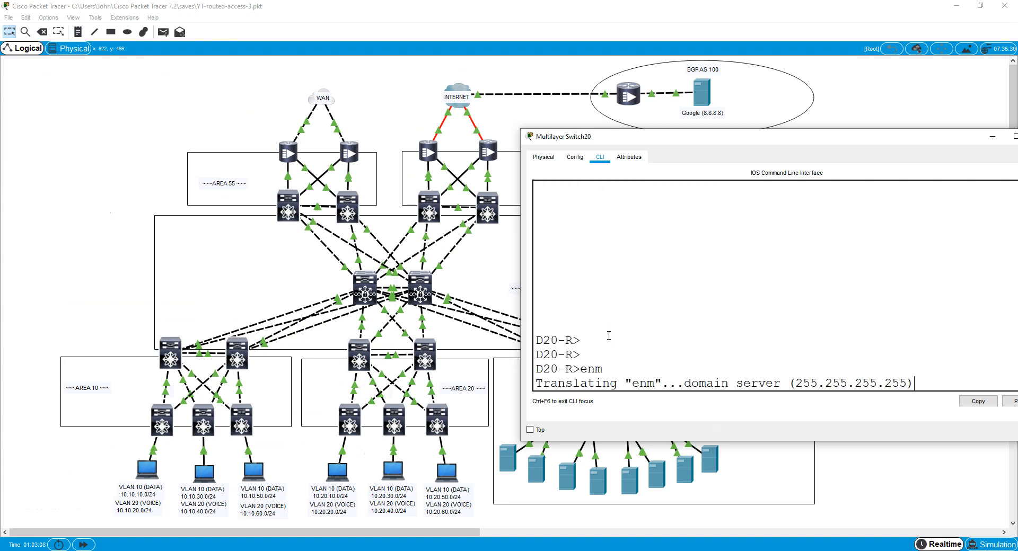
key(ctrl+shift+6)
text(en)
key(Return)
text(conf t)
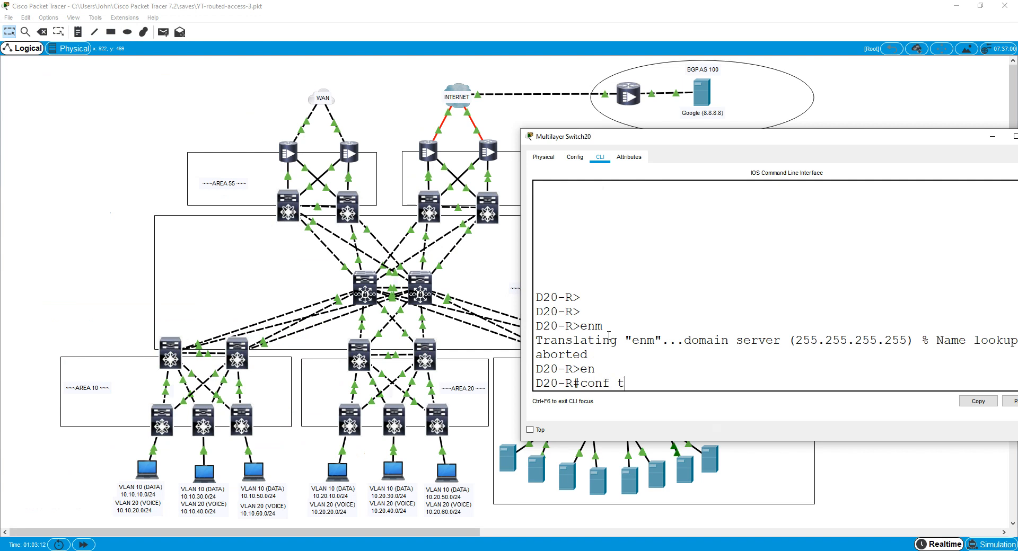
key(Return)
List D20-R's directly connected routes and examine the FastEthernet0/1 and FastEthernet0/2 networks
text(do sh ip rou con)
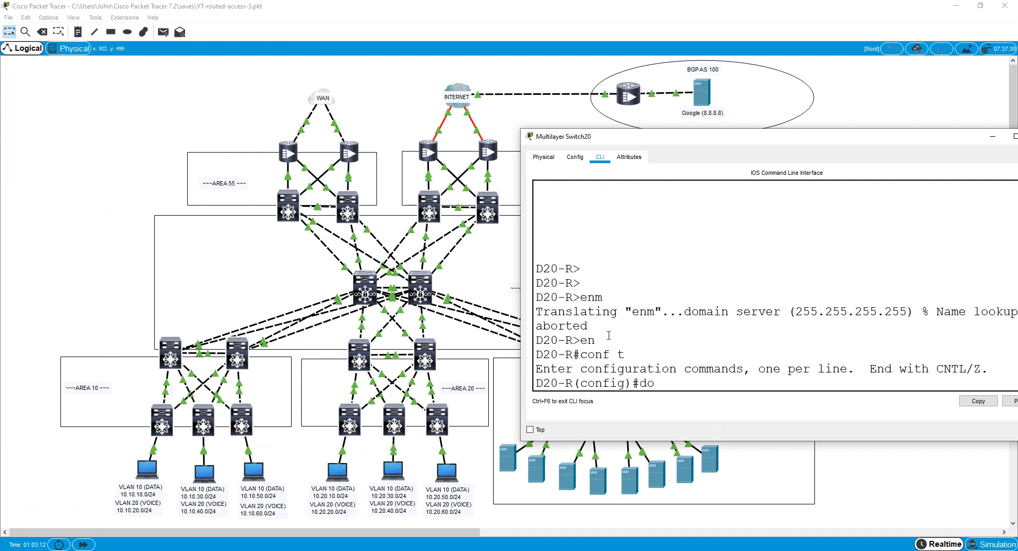
key(Return)
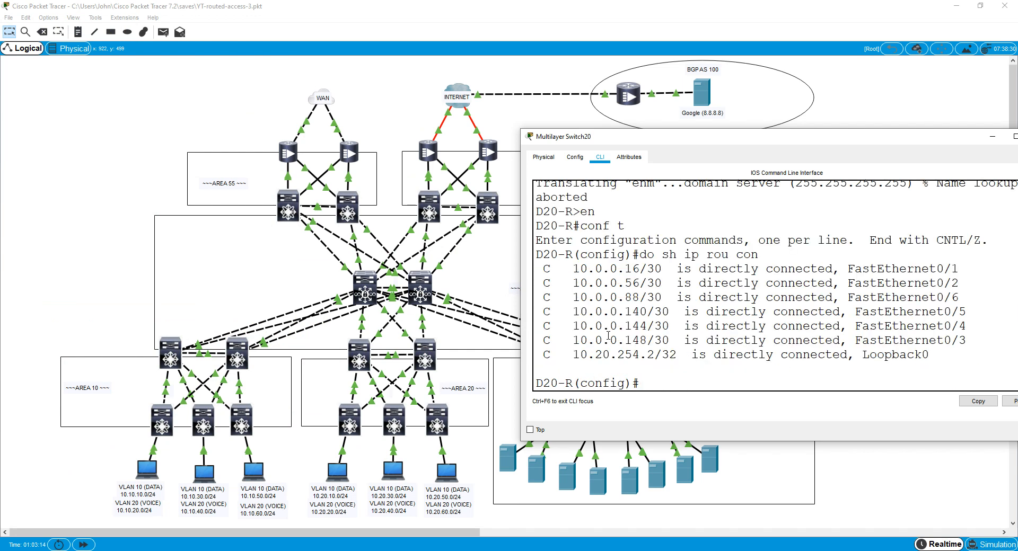
drag(960, 283, 520, 266)
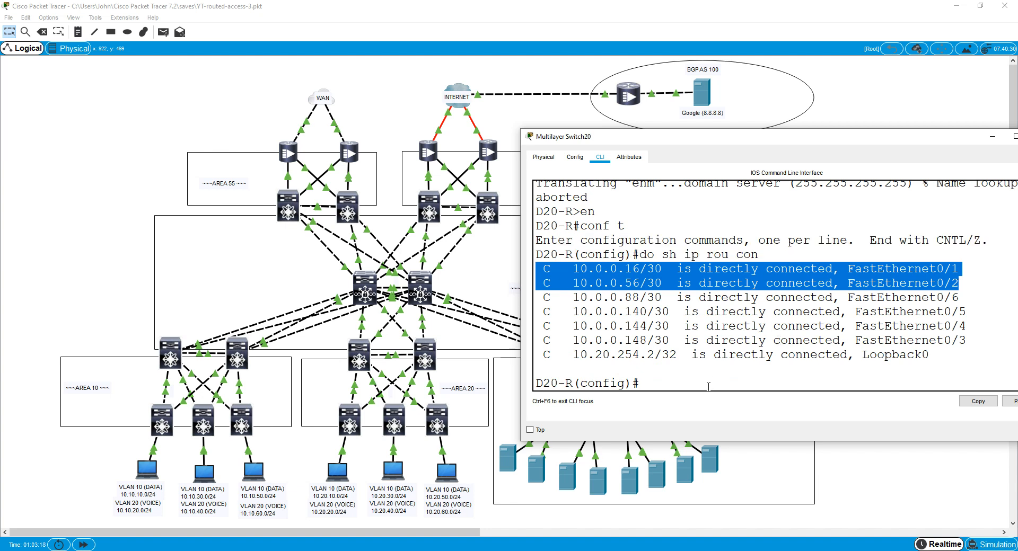
Start OSPF process 1 on the D20-R switch
click(687, 383)
text(router ospf )
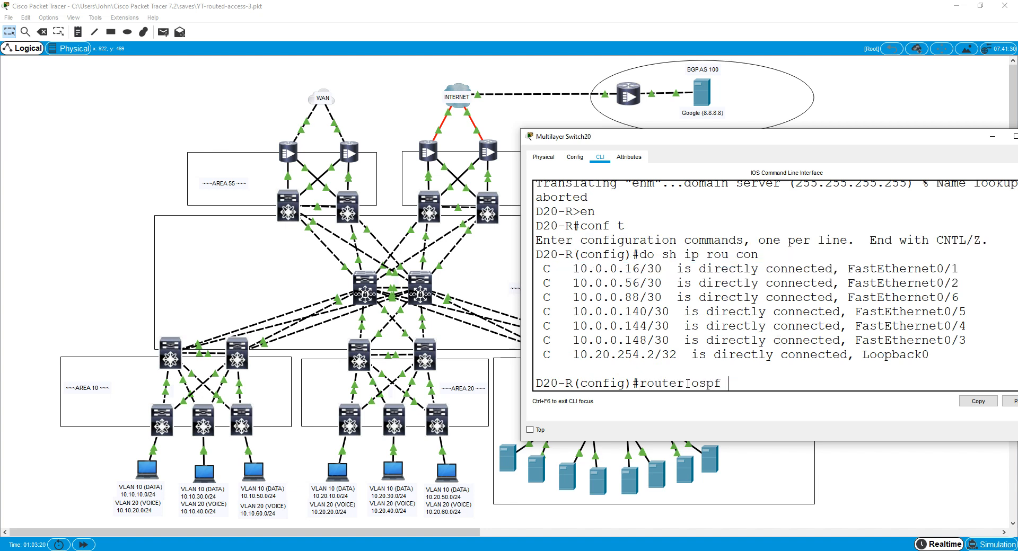
text(6.6.6.)
key(BackSpace)
key(BackSpace)
key(BackSpace)
key(BackSpace)
key(BackSpace)
key(BackSpace)
text(1)
key(Return)
Set D20-R's OSPF router ID to 6.6.6.6
text(rou)
key(Tab)
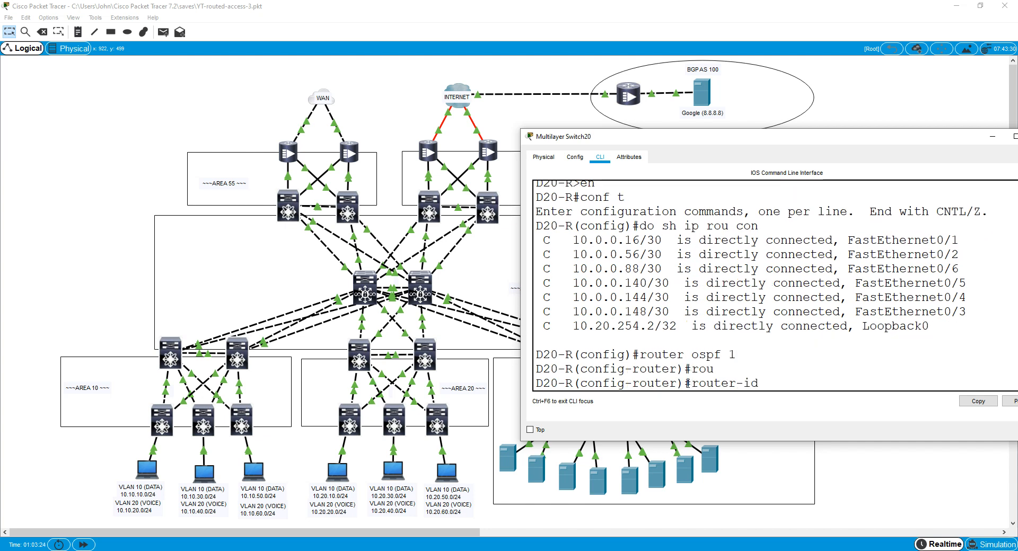
text(6..6.6)
key(BackSpace)
key(BackSpace)
key(BackSpace)
key(BackSpace)
text(6.6.6)
key(Return)
Add networks 10.0.0.16 and 10.0.0.56, both with wildcard 0.0.0.3, to OSPF area 0 on D20-R
text(net)
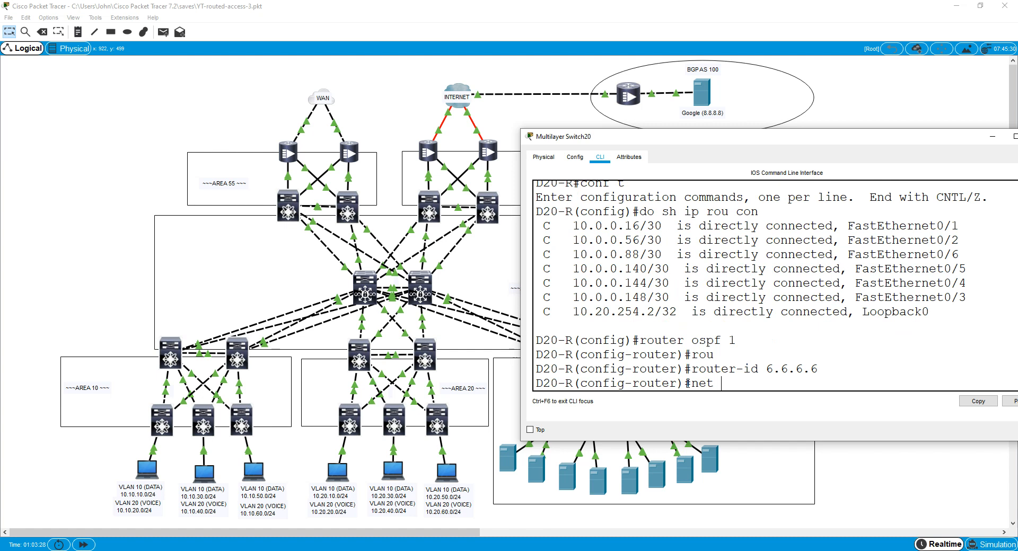
text( 10.0.0.16 0.0.0.3 a 0)
key(Return)
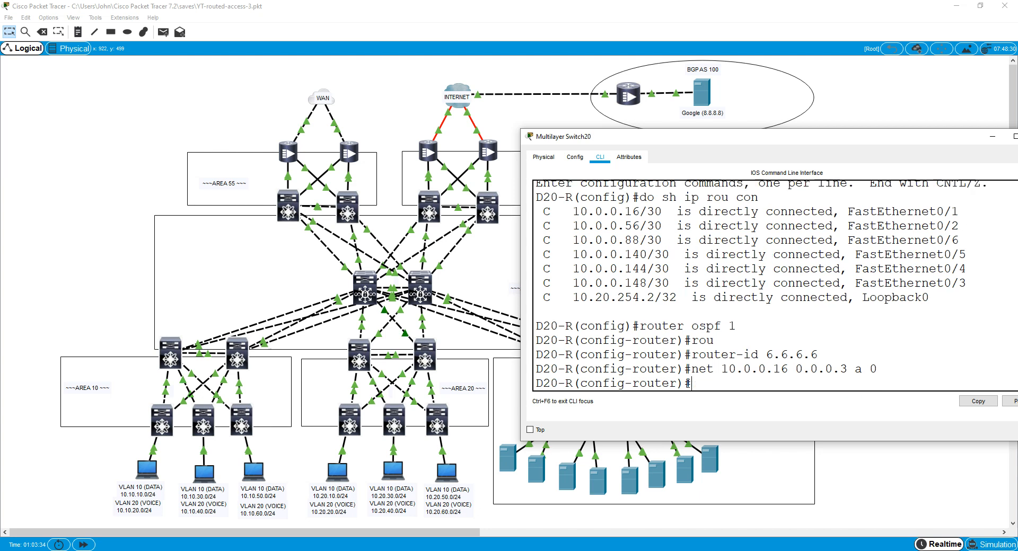
key(Up)
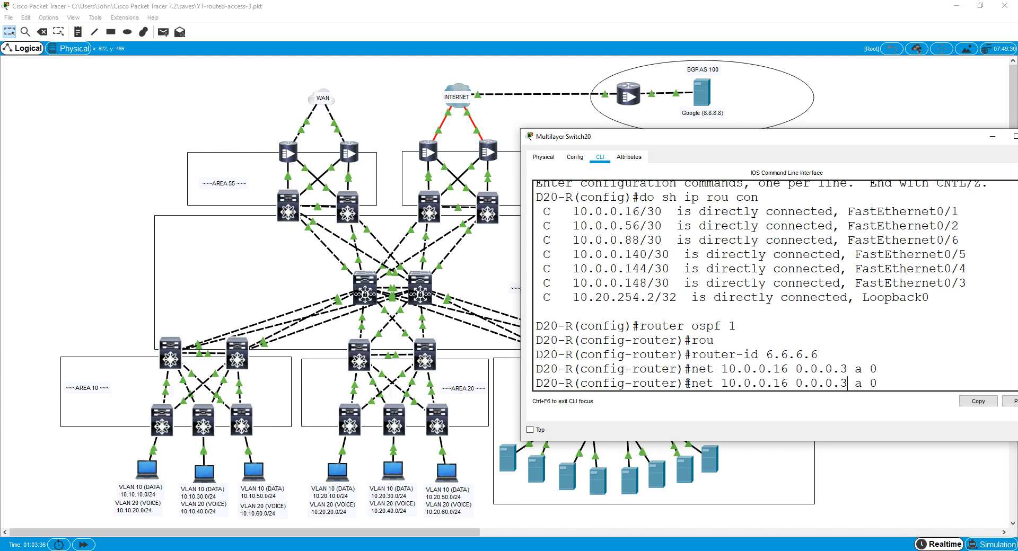
key(BackSpace)
text(5)
key(Return)
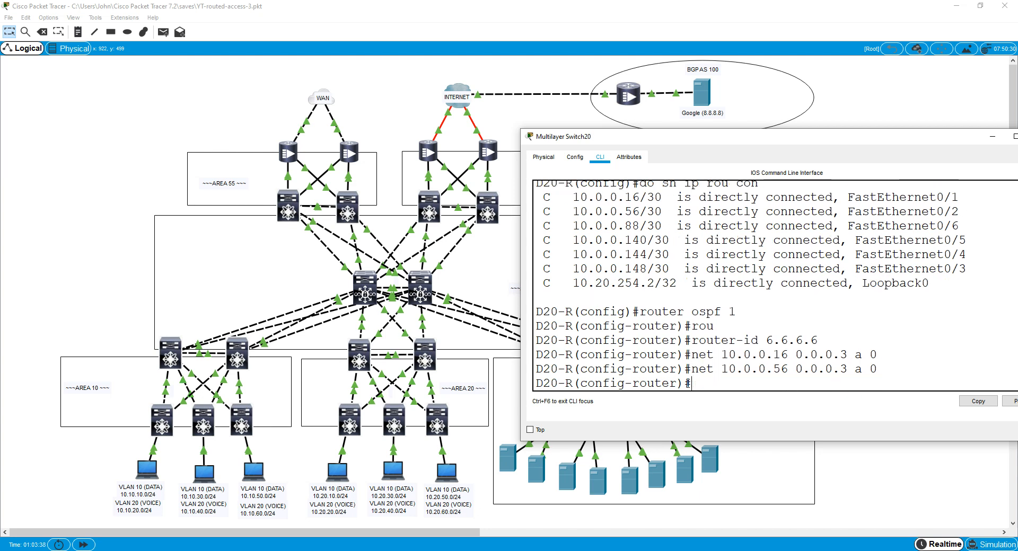
Add network 10.0.0.88 with wildcard 0.0.0.3 to area 20 on D20-R and maximize the switch's window
text(net 10.0.0.88)
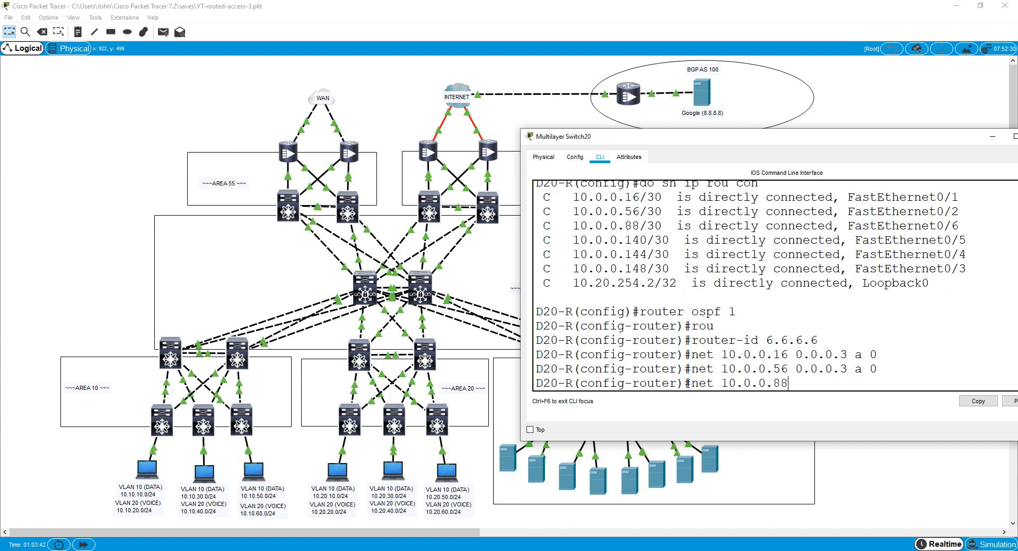
text( 0.0.0.3 a 20)
key(Return)
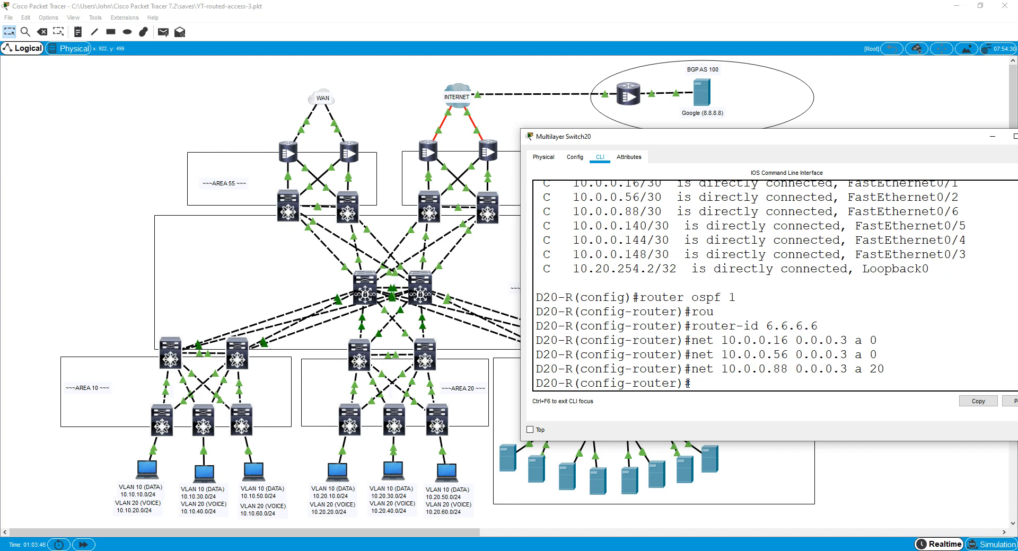
key(Up)
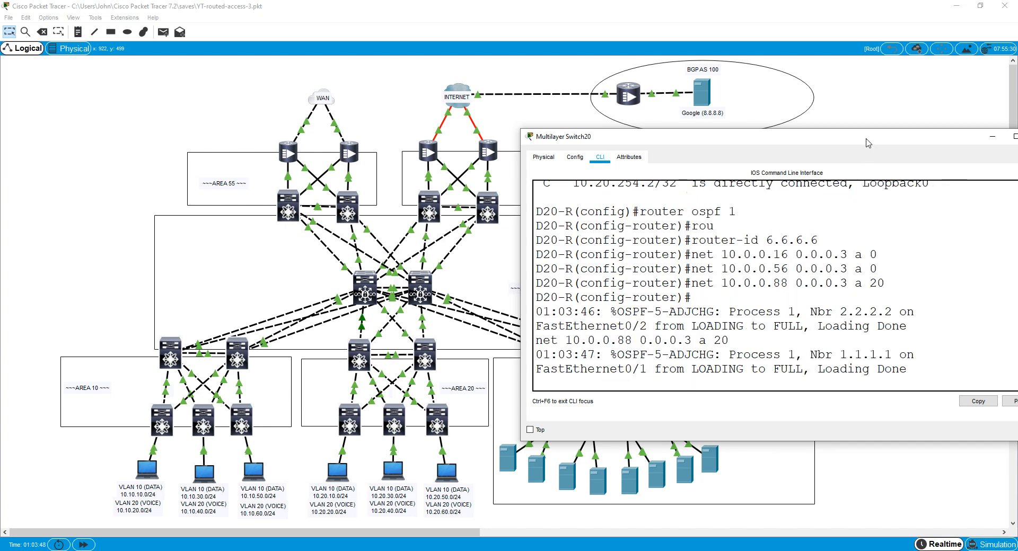
drag(930, 139, 734, 129)
click(820, 127)
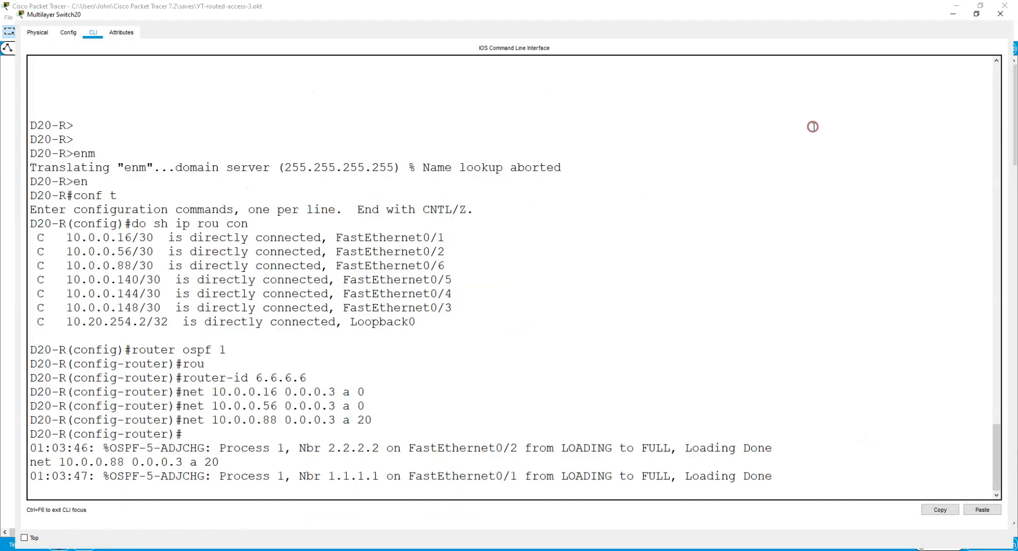
key(Return)
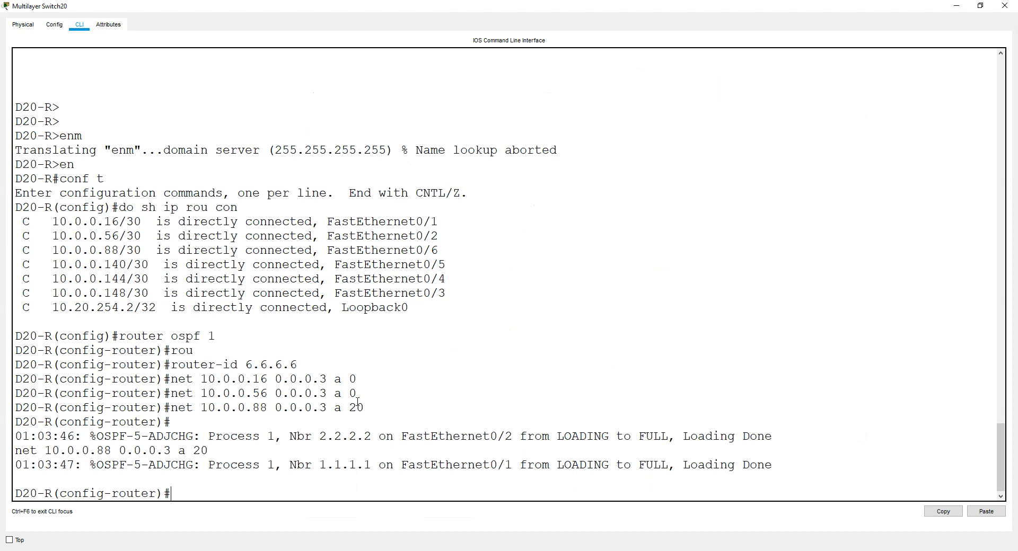
key(Up)
key(Return)
key(Up)
key(Return)
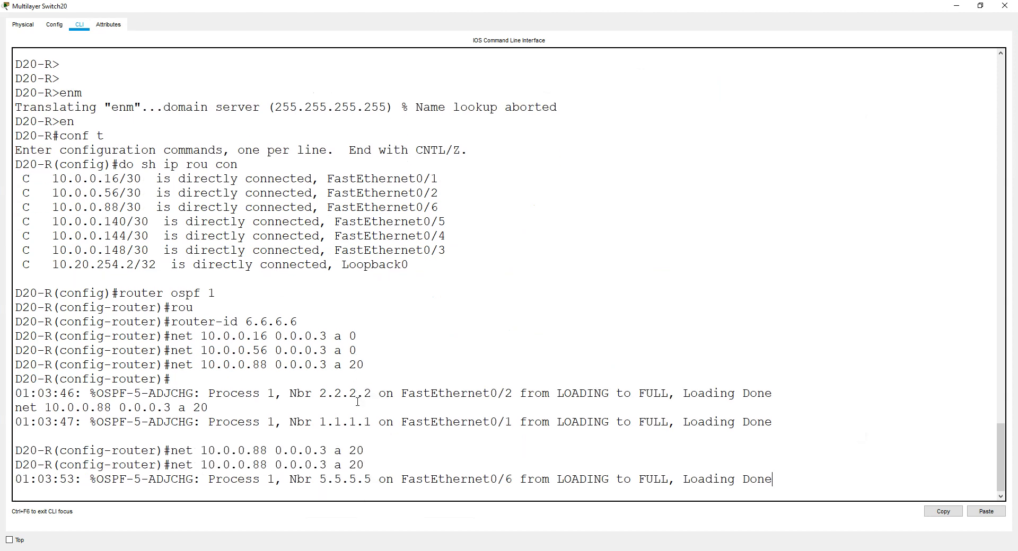
key(Return)
Add network 10.0.0.140 with wildcard 0.0.0.3 to area 20 on D20-R
key(Up)
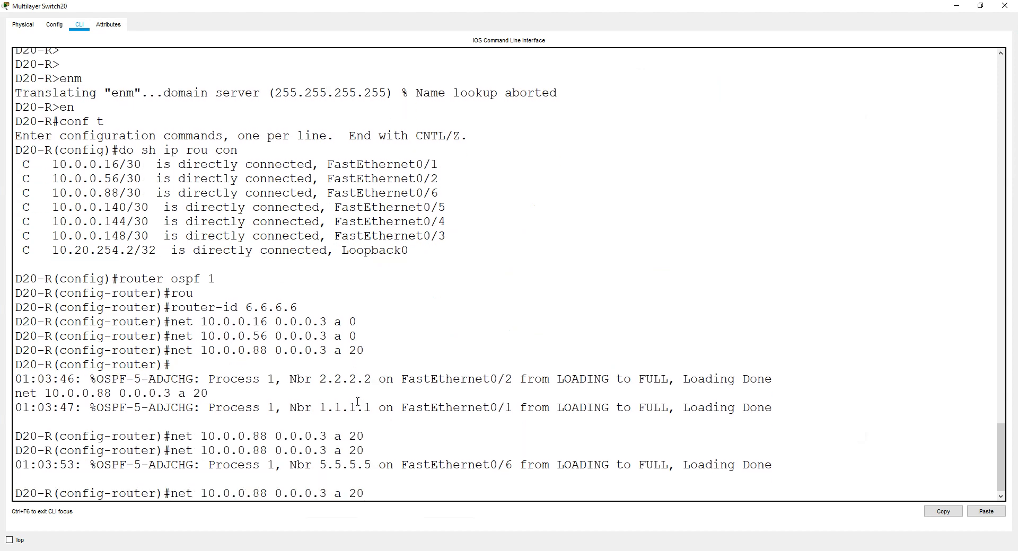
key(Left)
key(Left)
key(BackSpace)
key(BackSpace)
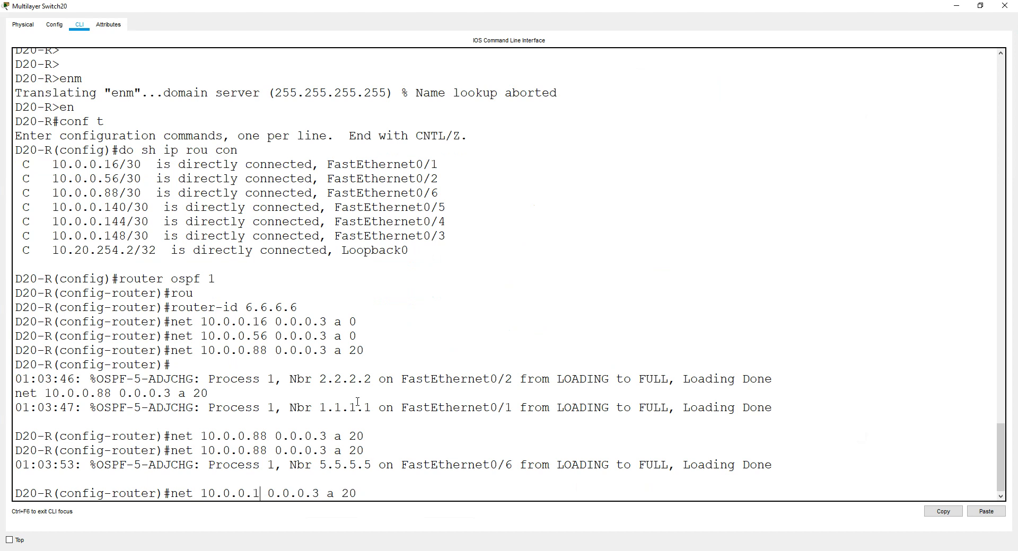
text(140)
key(Return)
Add network 10.0.0.144 with wildcard 0.0.0.3 to area 20 on D20-R
key(Up)
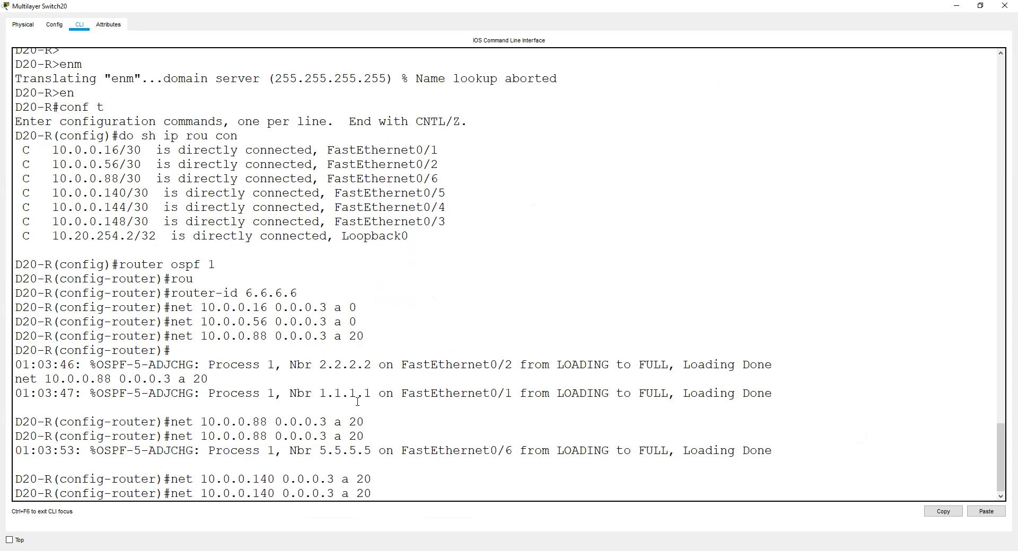
key(Left)
key(Left)
key(Left)
key(Left)
key(Left)
key(Left)
key(Left)
key(Left)
key(Left)
key(Left)
key(Left)
key(Left)
key(Left)
key(BackSpace)
text(4)
key(Return)
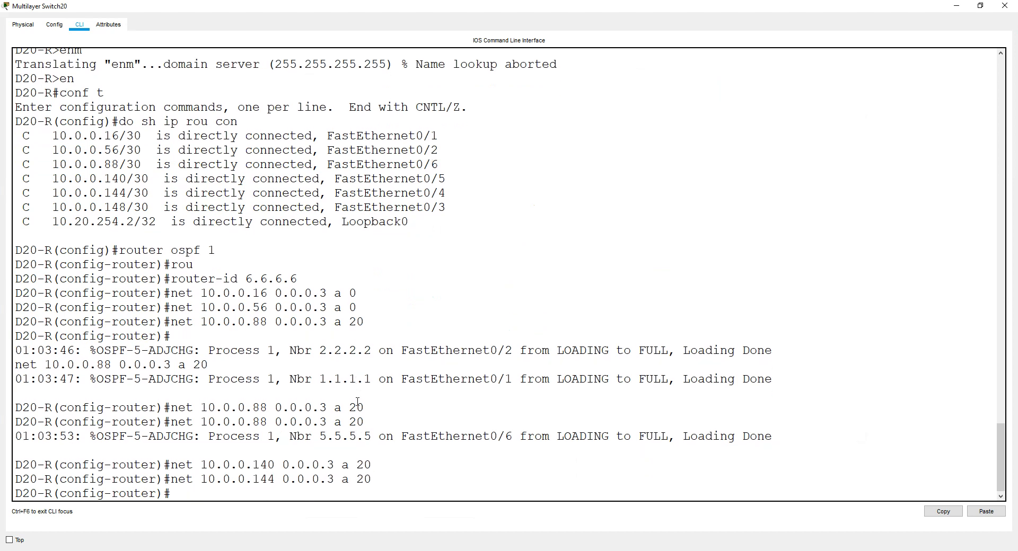
Add network 10.0.0.148 with wildcard 0.0.0.3 and loopback address 10.20.254.2 with wildcard 0.0.0.0 to area 20
key(Up)
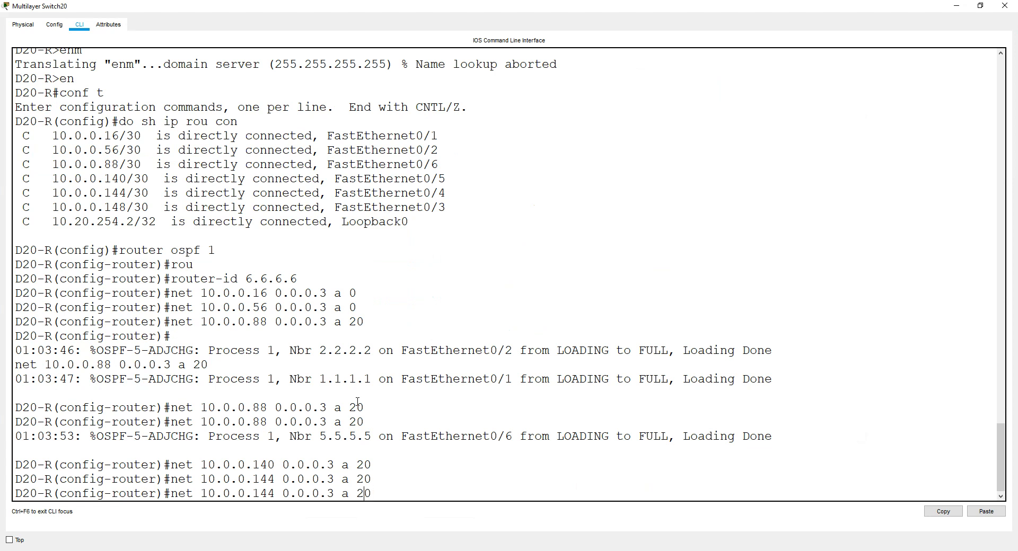
key(BackSpace)
text(8)
key(Return)
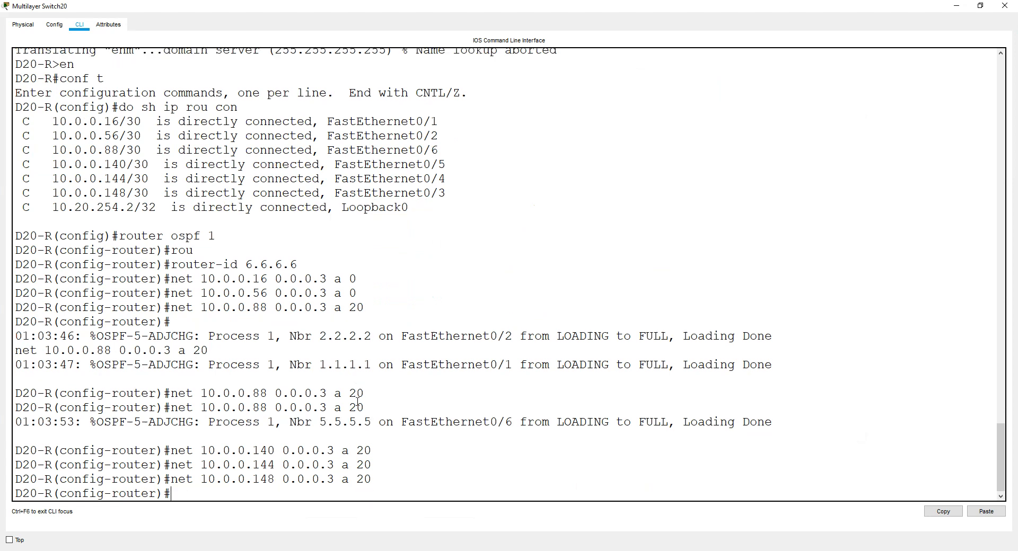
text(net 10.20.254.2 0.0.0.0 a 20)
key(Return)
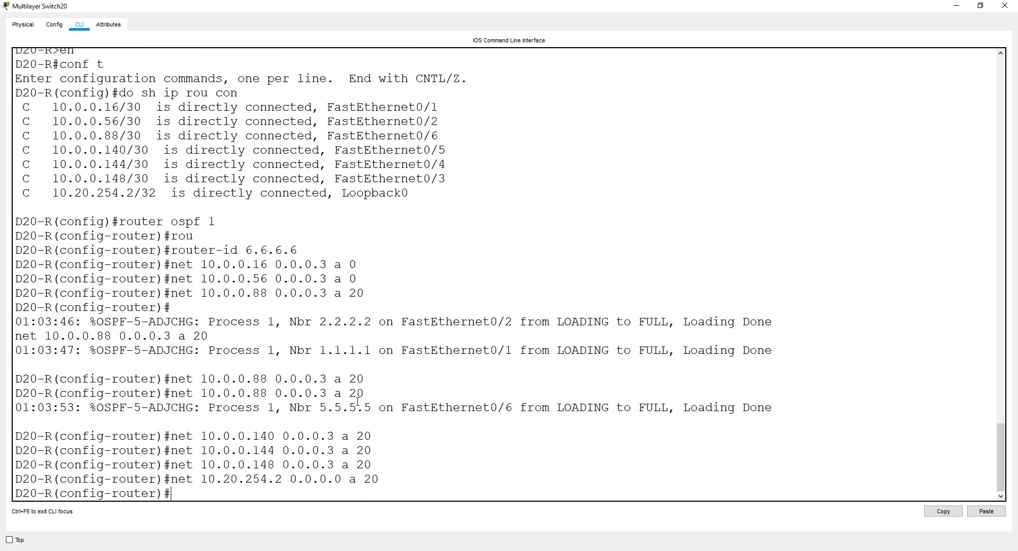
Leave D20-R's configuration mode and return to the configuration of OSPF process 1
key(ctrl+z)
text(cfont)
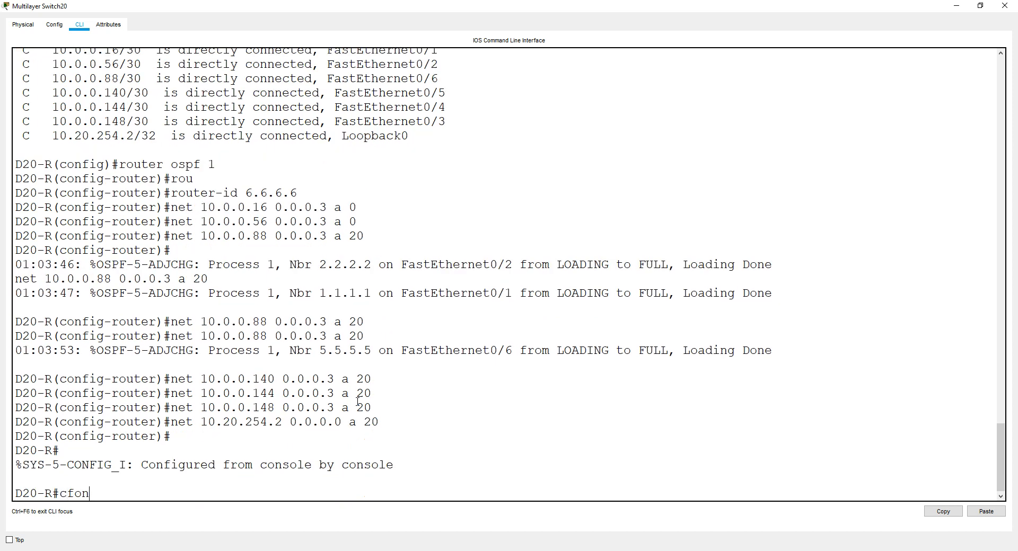
key(BackSpace)
key(BackSpace)
key(BackSpace)
text(conf t)
key(BackSpace)
key(BackSpace)
key(BackSpace)
key(BackSpace)
key(BackSpace)
text(fonf t)
key(Return)
text(router ospf 1)
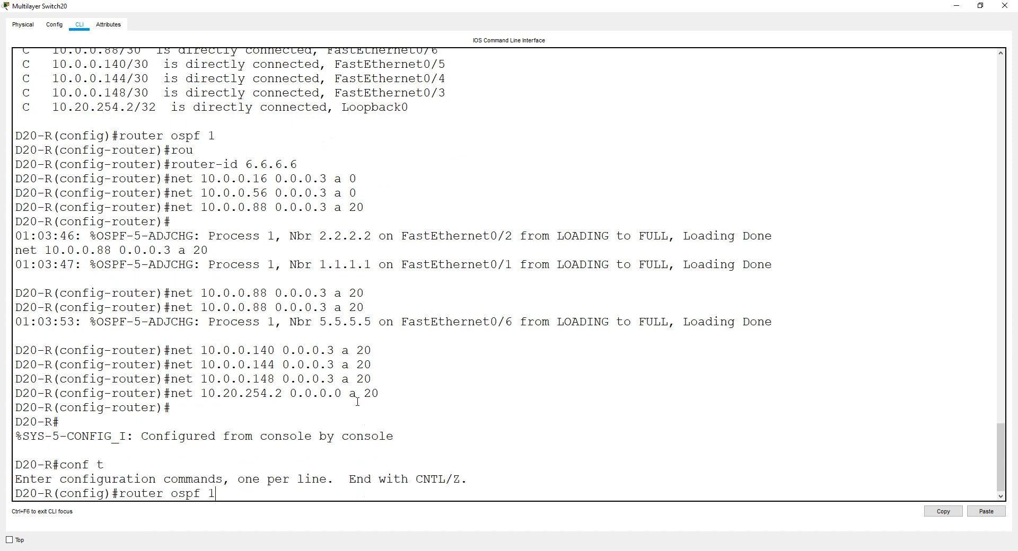
key(Return)
Make Loopback0 a passive OSPF interface on D20-R, leave configuration mode and close the switch's window
text(pas)
key(Tab)
text(lo)
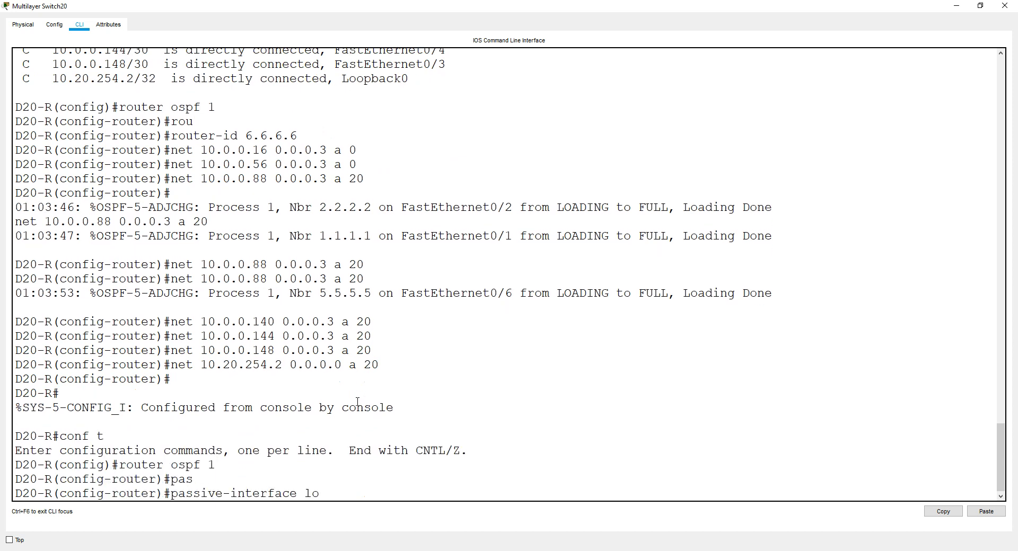
key(Tab)
text(0)
key(Return)
key(ctrl+z)
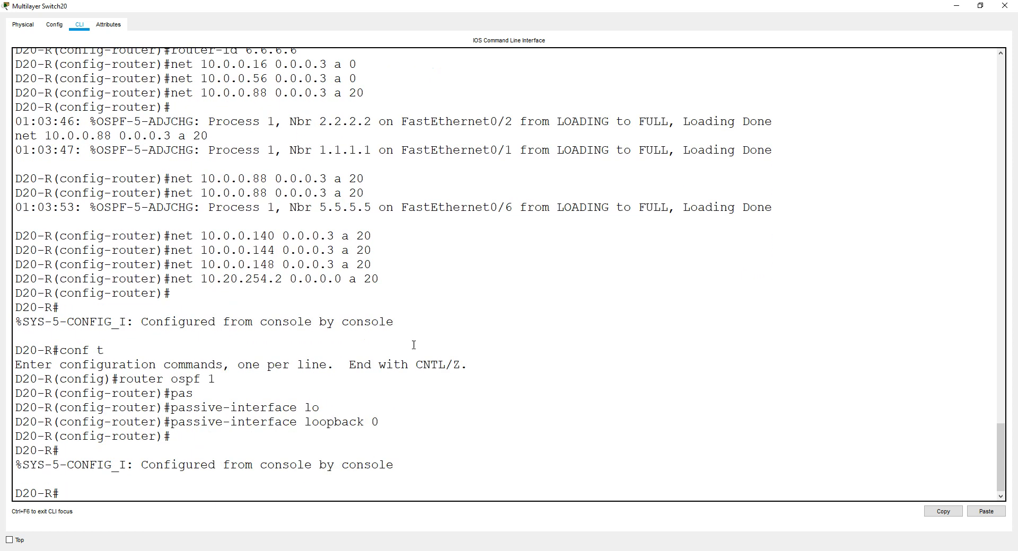
click(1004, 6)
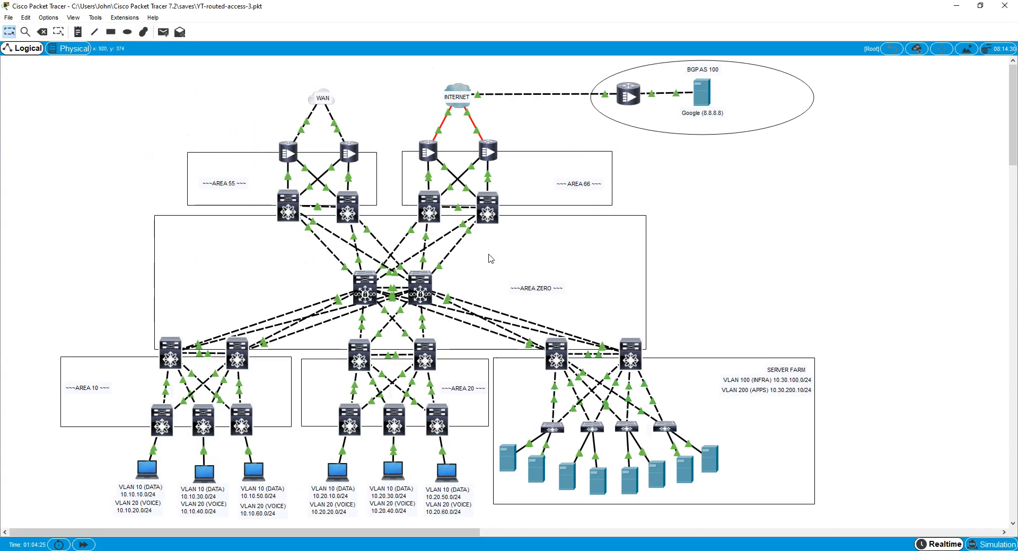
Reopen the D20-L and D20-R command lines in turn, review their OSPF console output and close each window
click(355, 357)
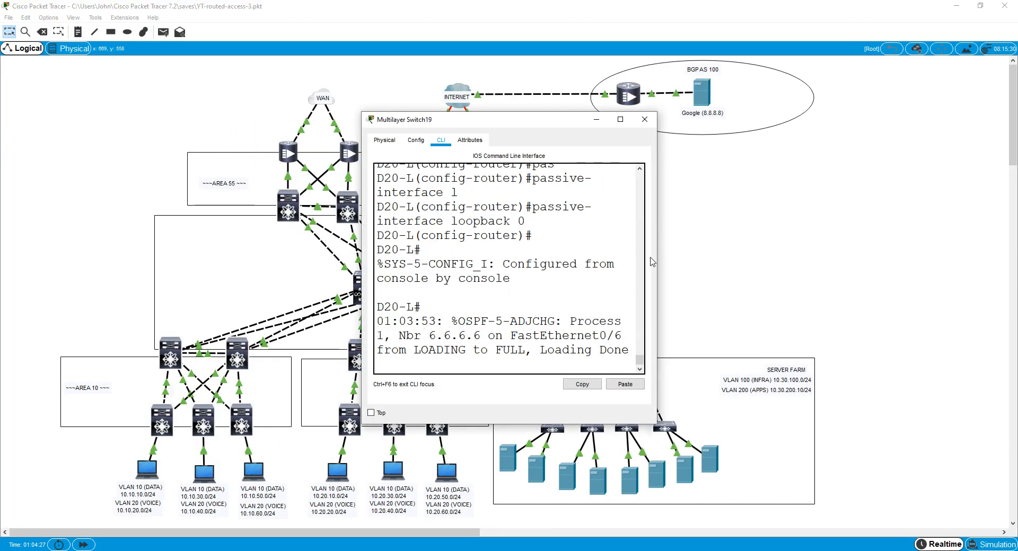
click(645, 119)
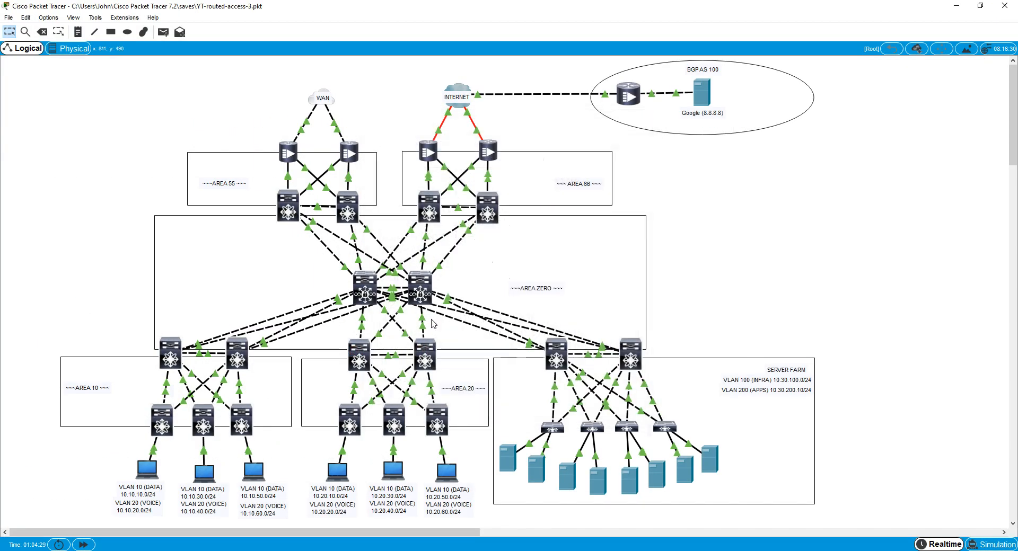
click(425, 356)
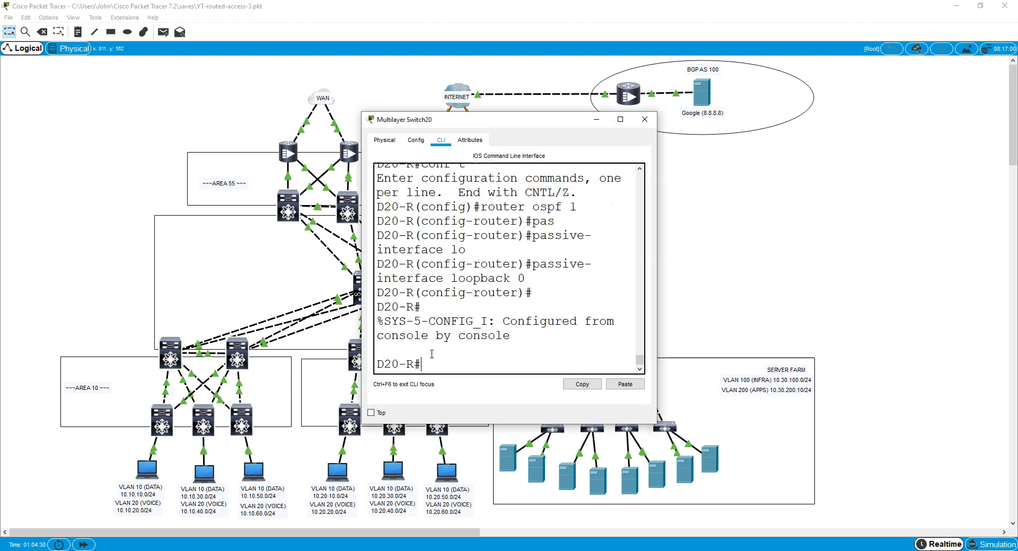
click(656, 308)
drag(658, 302, 911, 298)
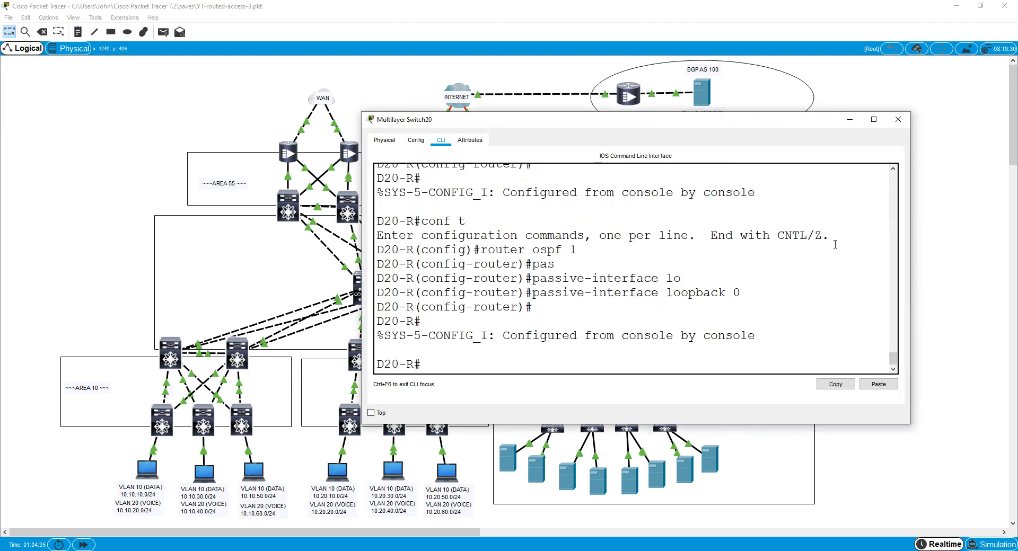
click(894, 350)
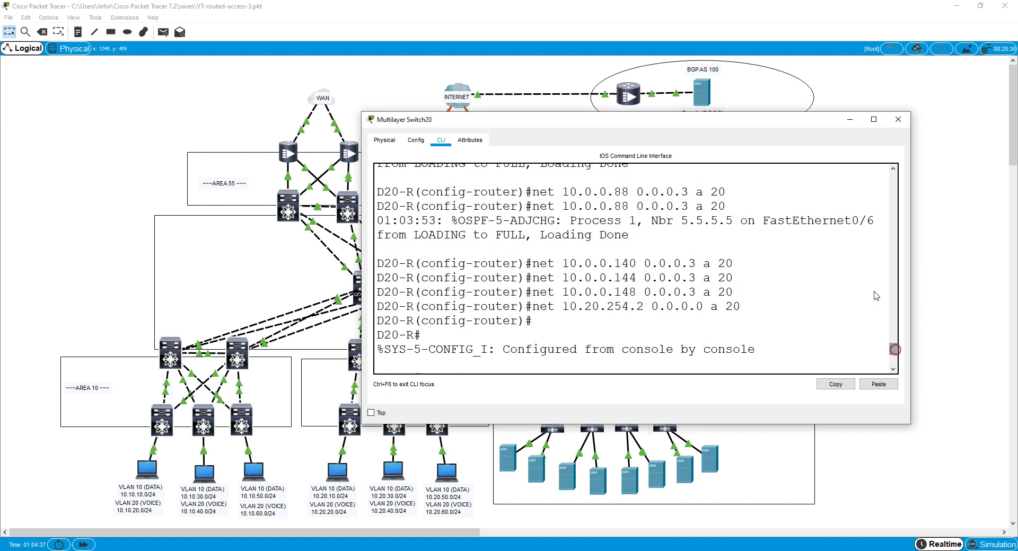
click(898, 119)
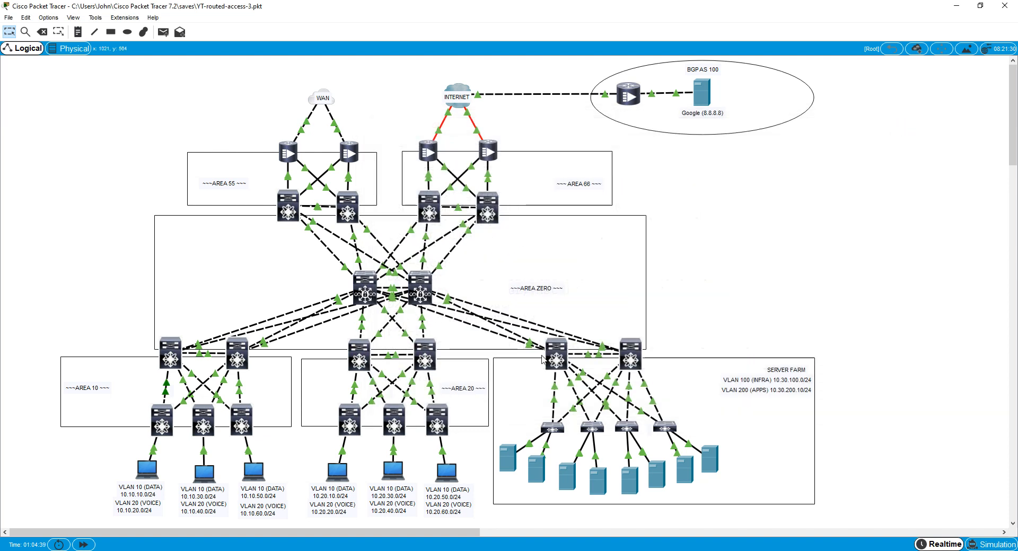
Open the command line of the D30-L switch above the server farm and enter privileged, then global configuration mode
click(559, 355)
click(466, 336)
key(Return)
key(Return)
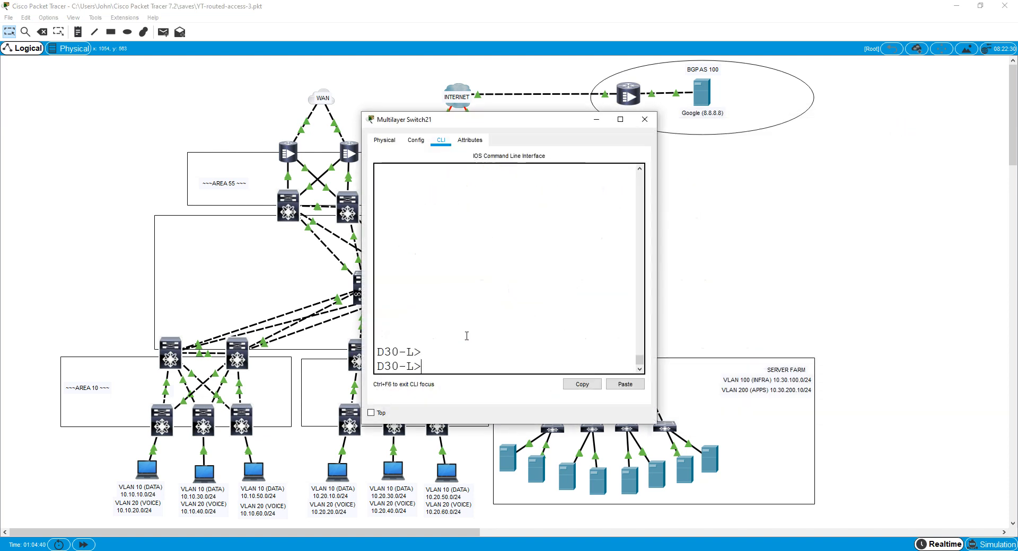
key(Return)
text(en)
key(Return)
text(conft)
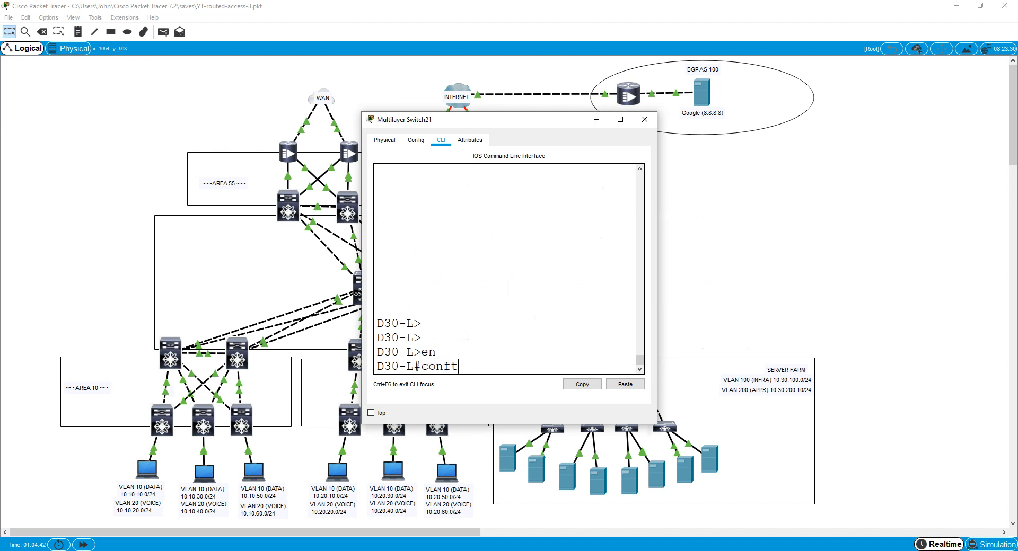
text( t)
key(Return)
Start OSPF process 1 on D30-L and set its router ID to 7.7.7.7
text(router )
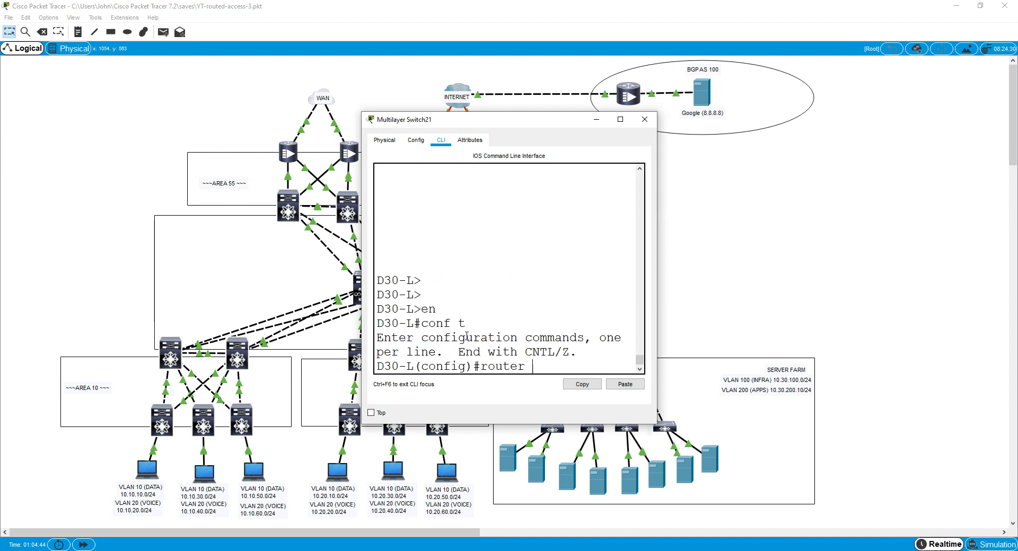
text(ospf 1)
key(Return)
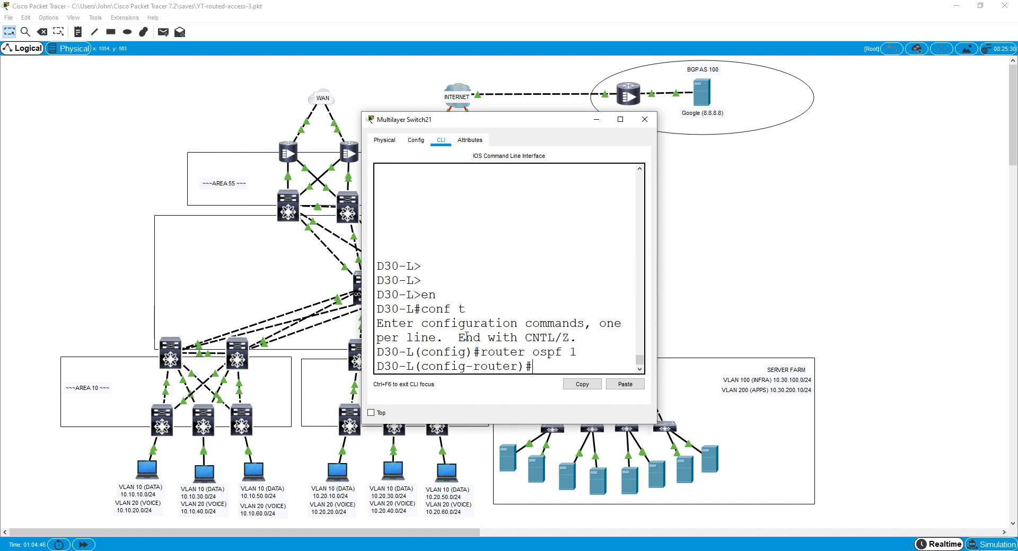
text(to)
text(rou)
key(Tab)
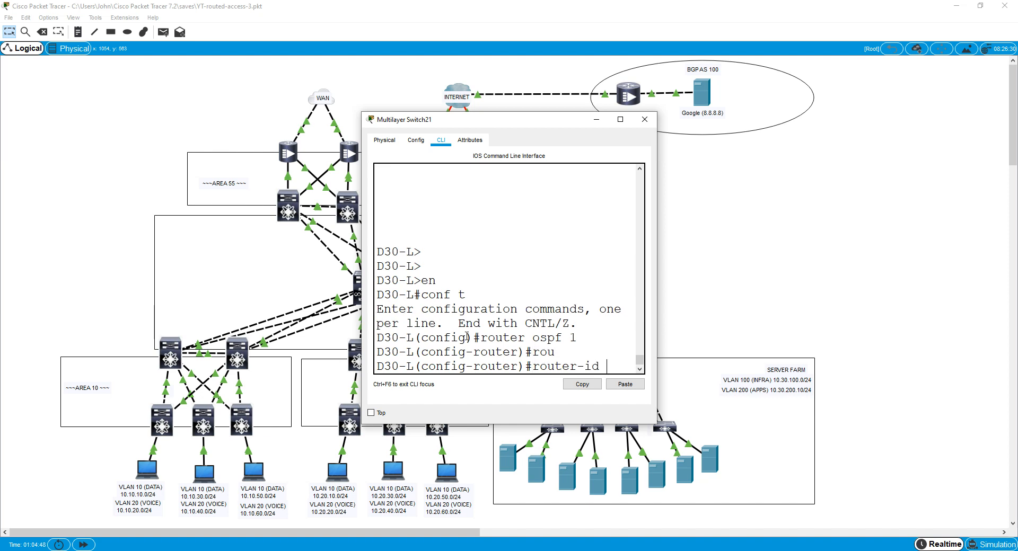
text(7.7.7.7)
key(Return)
Put all of D30-L's networks in area 0 with 0.0.0.0 and wildcard 255.255.255.255, and close the switch's window
text(net )
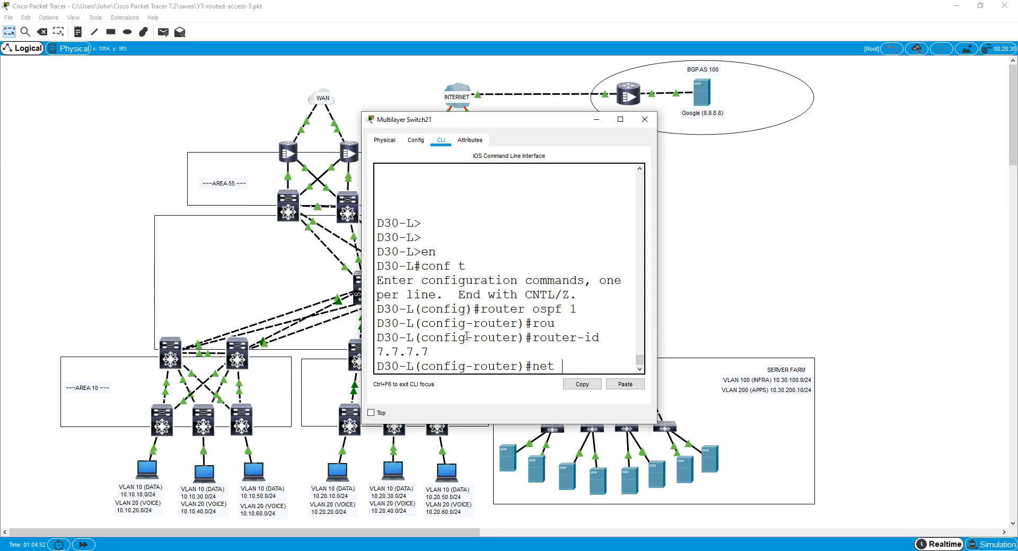
text(0.0.0.0 255.2)
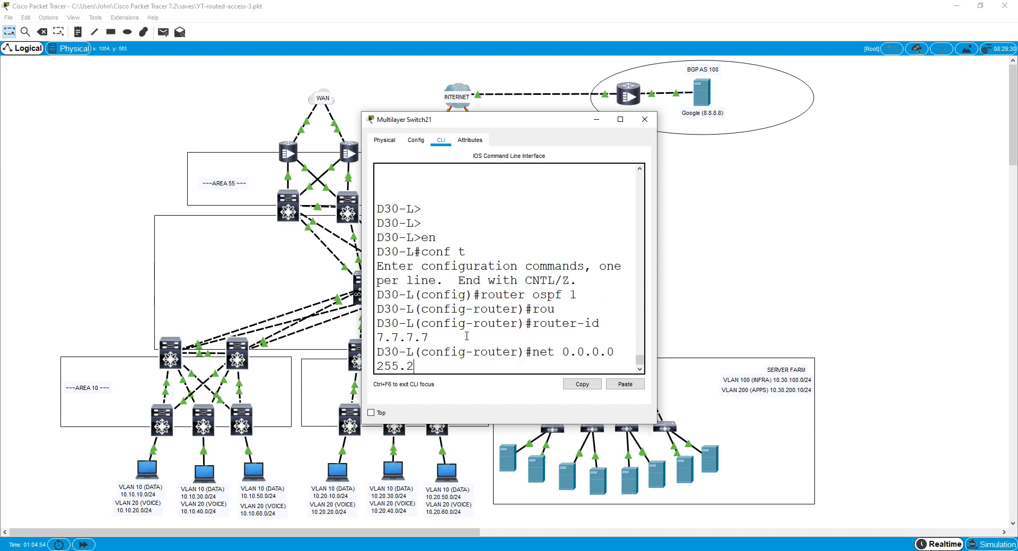
text(55.255.255 a 0)
key(Return)
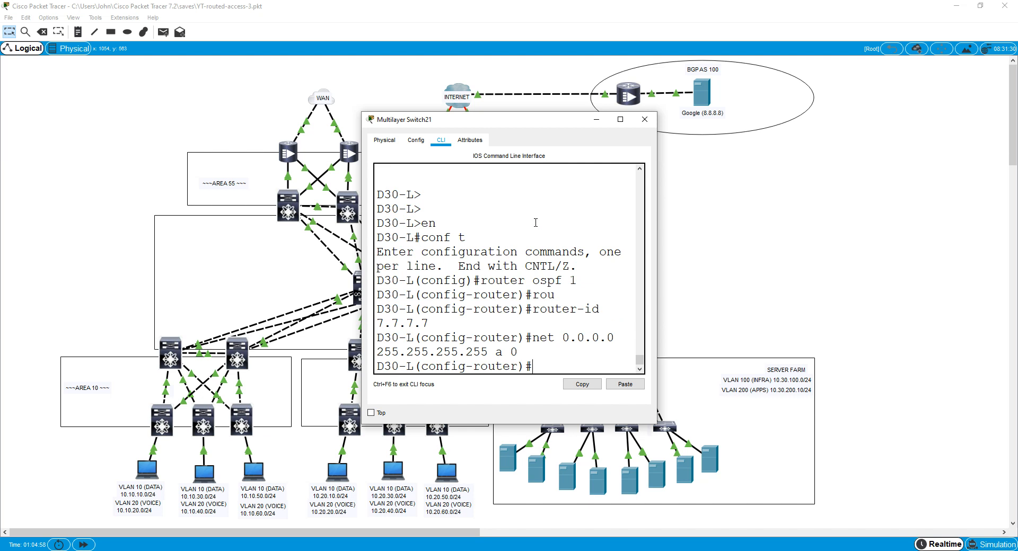
click(640, 129)
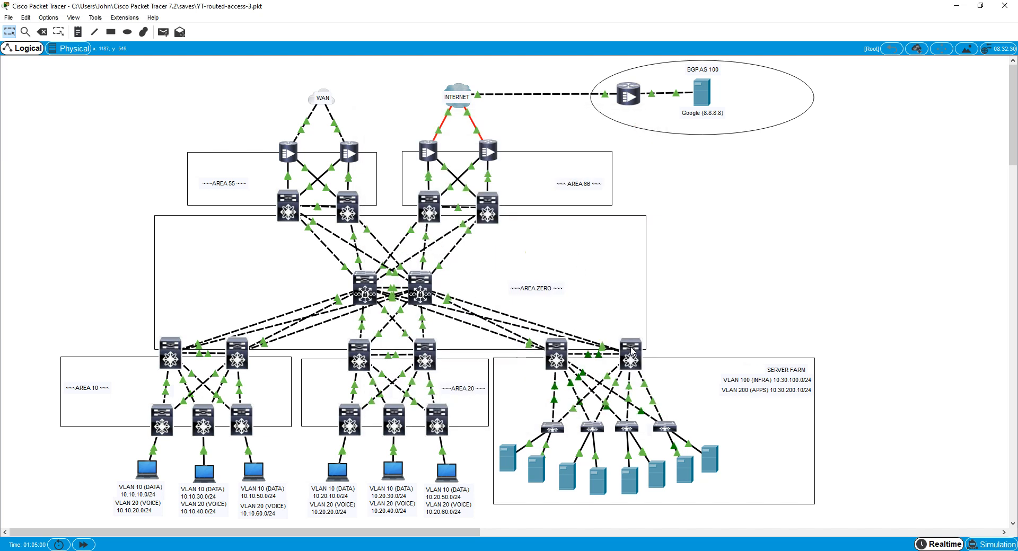
Open the command line of D30-R, the second switch above the server farm, and enter privileged, then global configuration mode
click(513, 331)
key(Return)
key(Return)
text(en)
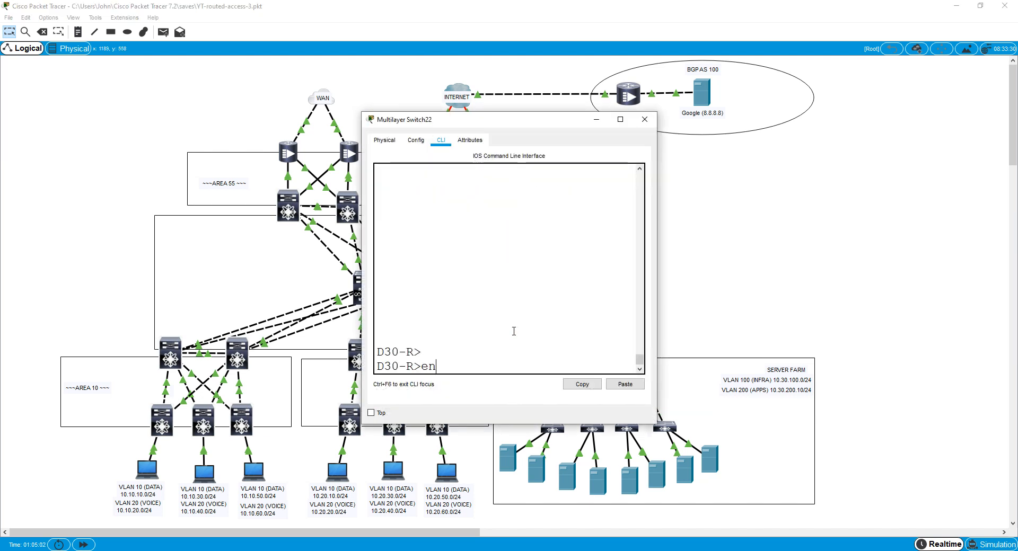
key(Return)
text(conf t)
key(Return)
Start OSPF process 1 on D30-R and set its router ID to 8.8.8.8
text(router ospf )
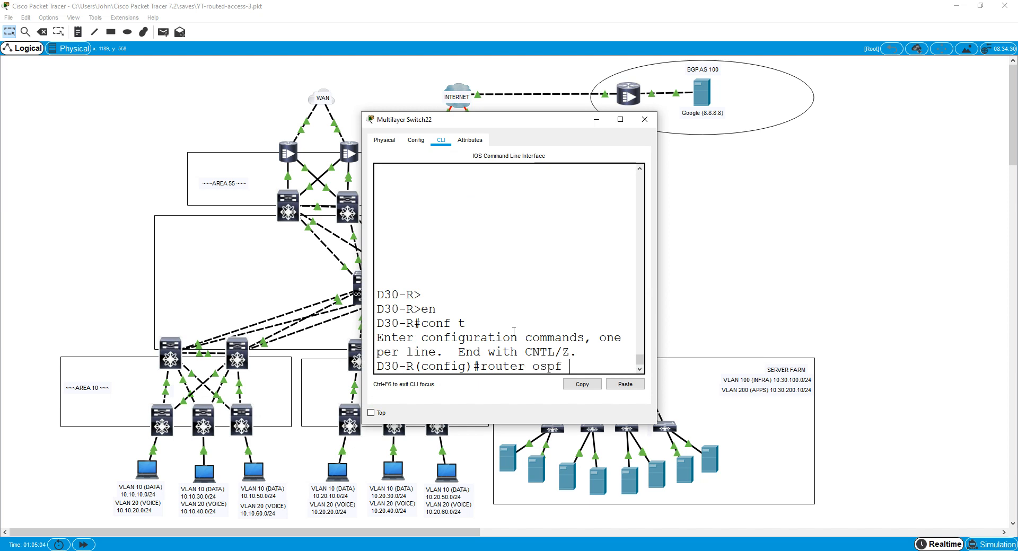
text(1)
key(Return)
text(router)#rou)
key(Tab)
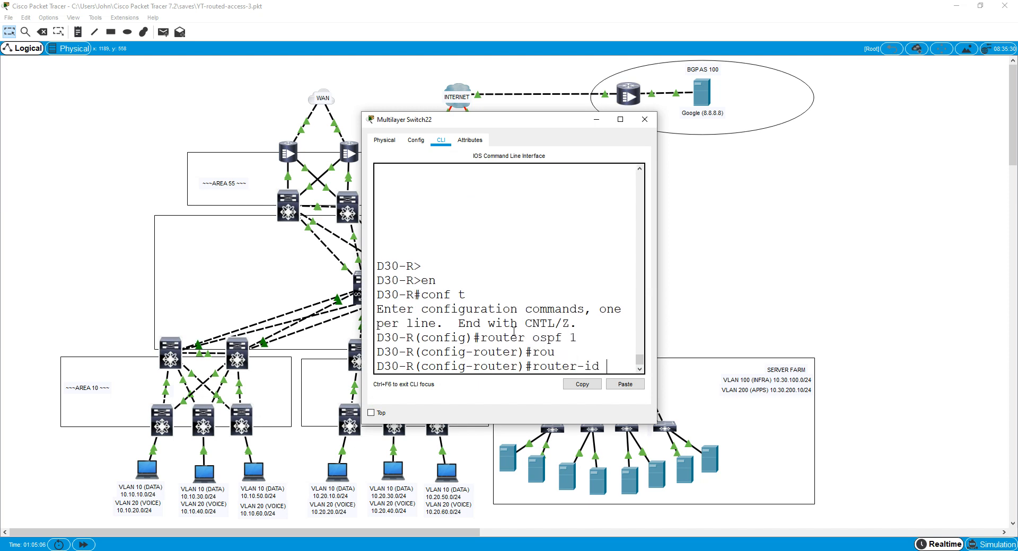
text(8.8.8.8)
key(Return)
Put all of D30-R's networks in area 0 with 0.0.0.0 and wildcard 255.255.255.255, and leave configuration mode
text(net )
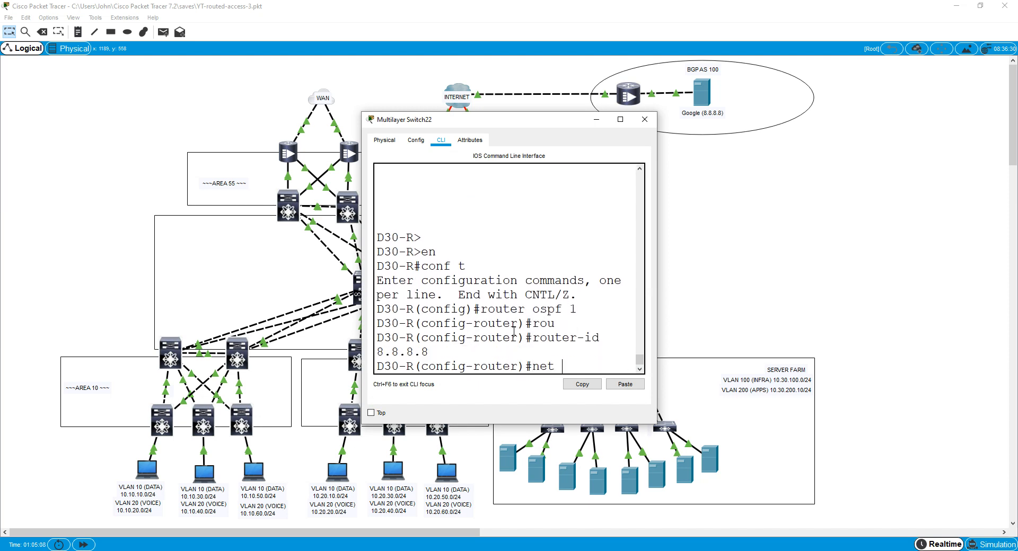
text(0.0.0.0 255.2)
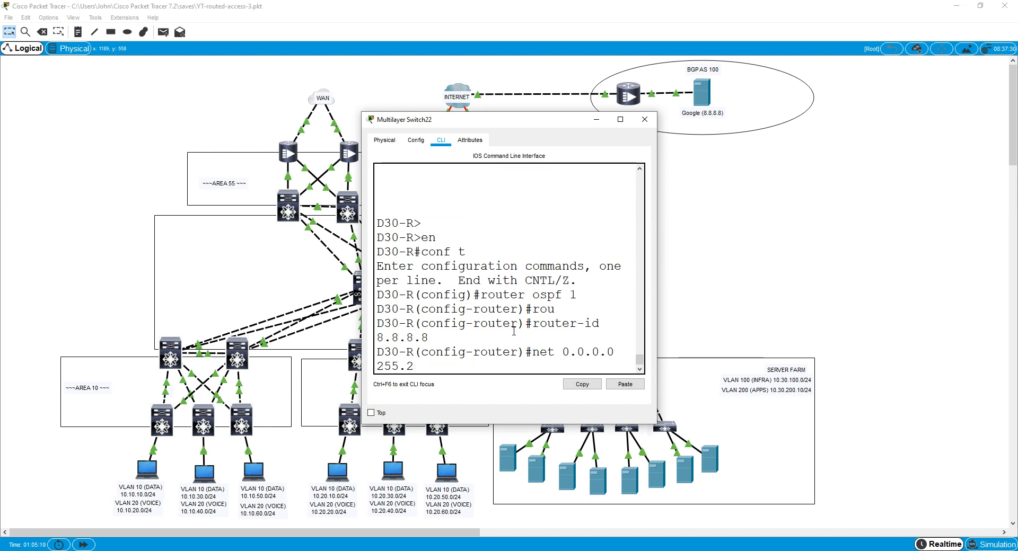
text(55.255.255 a 0)
key(Return)
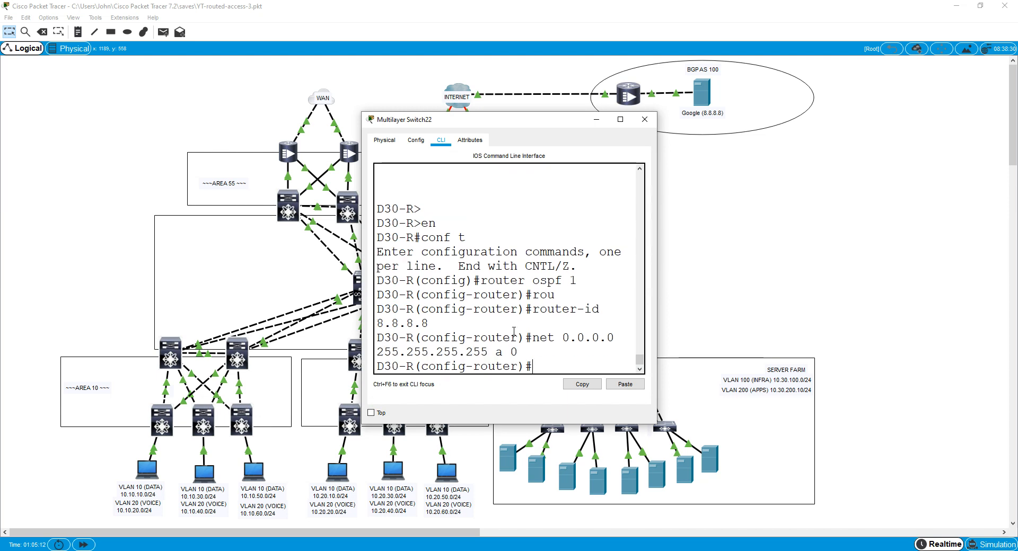
key(ctrl+z)
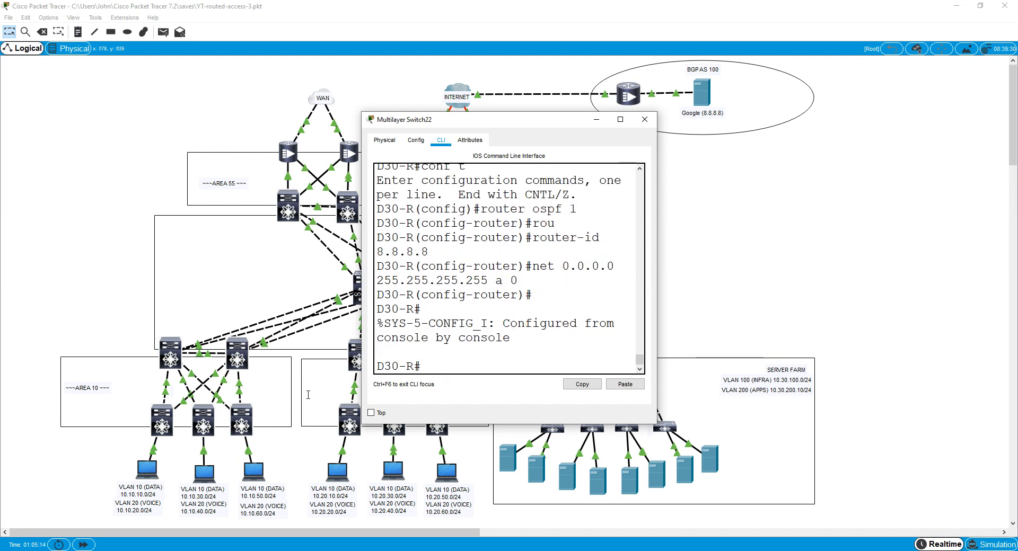
Close D30-R's window, fast-forward the simulation time, review D30-L's OSPF console output and close its window
click(81, 546)
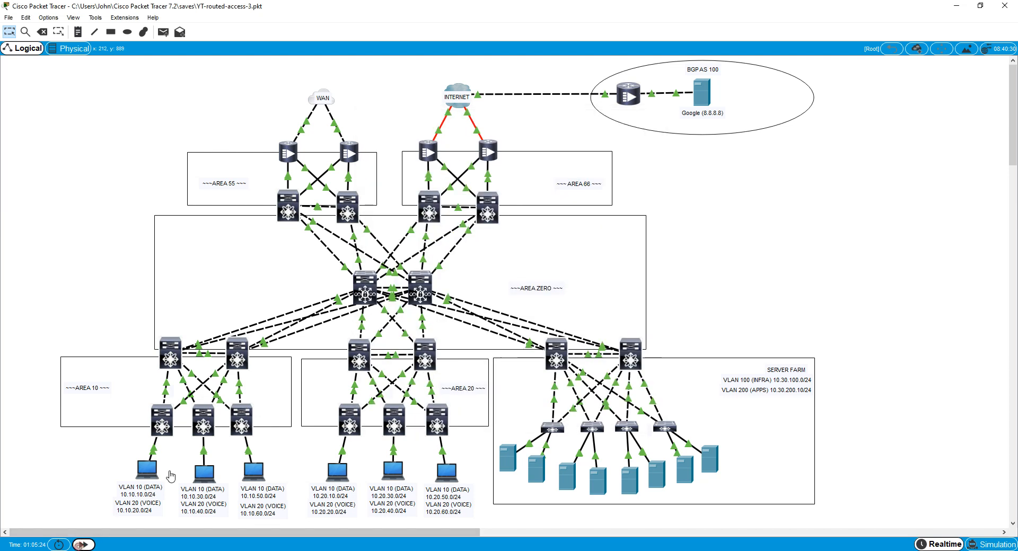
click(554, 357)
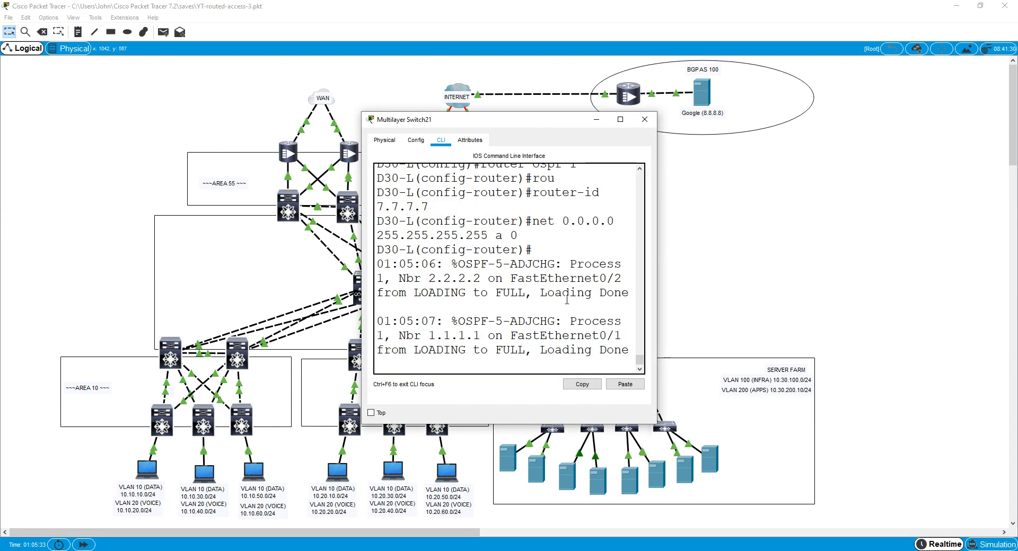
click(320, 236)
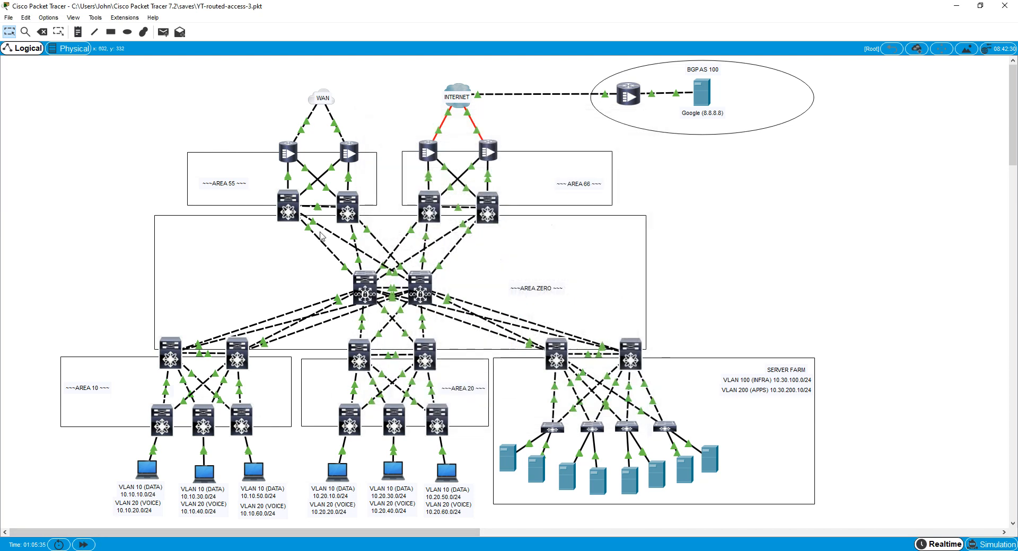
Open the command line of the D55-L switch in area 55, widen its window and enter global configuration mode
click(290, 217)
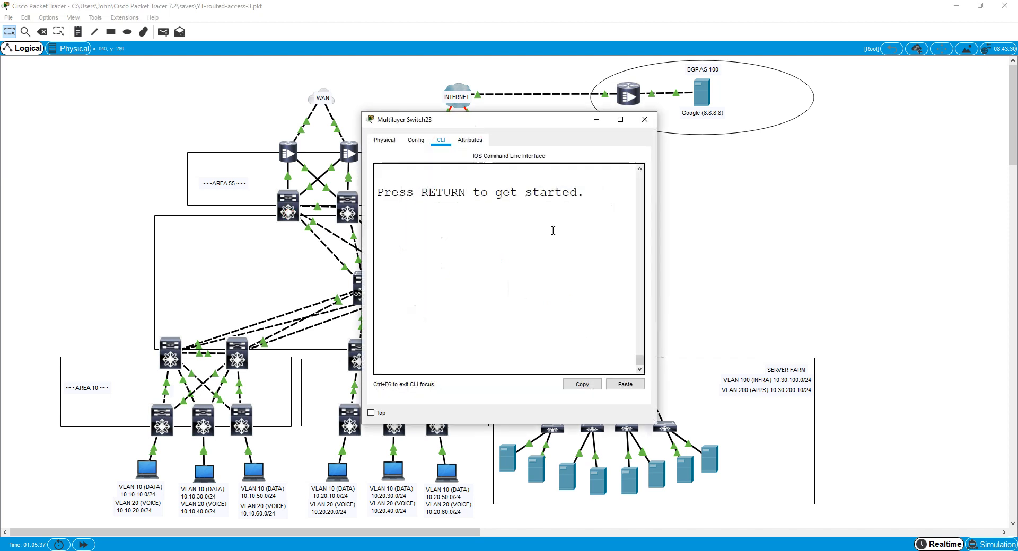
key(Return)
key(Return)
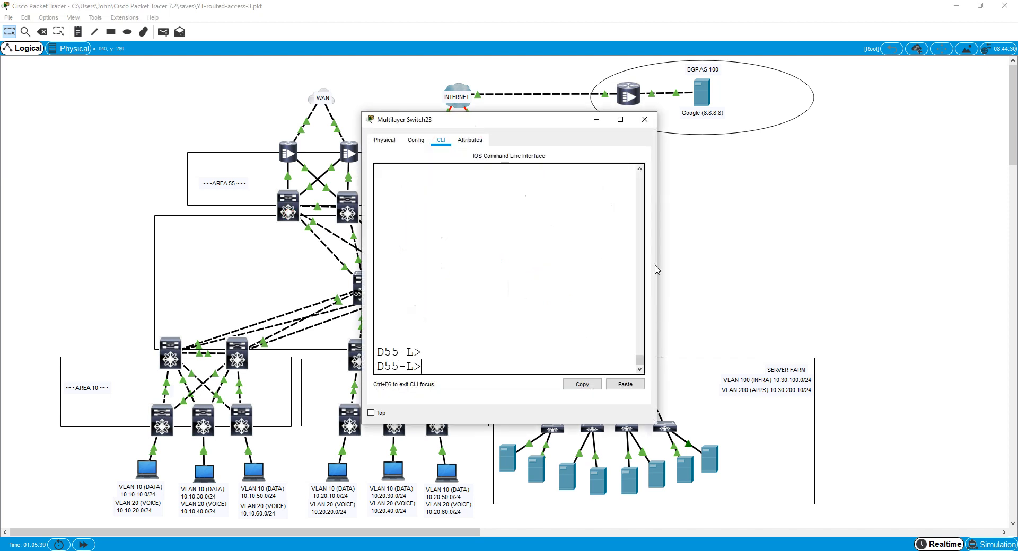
drag(657, 267, 919, 276)
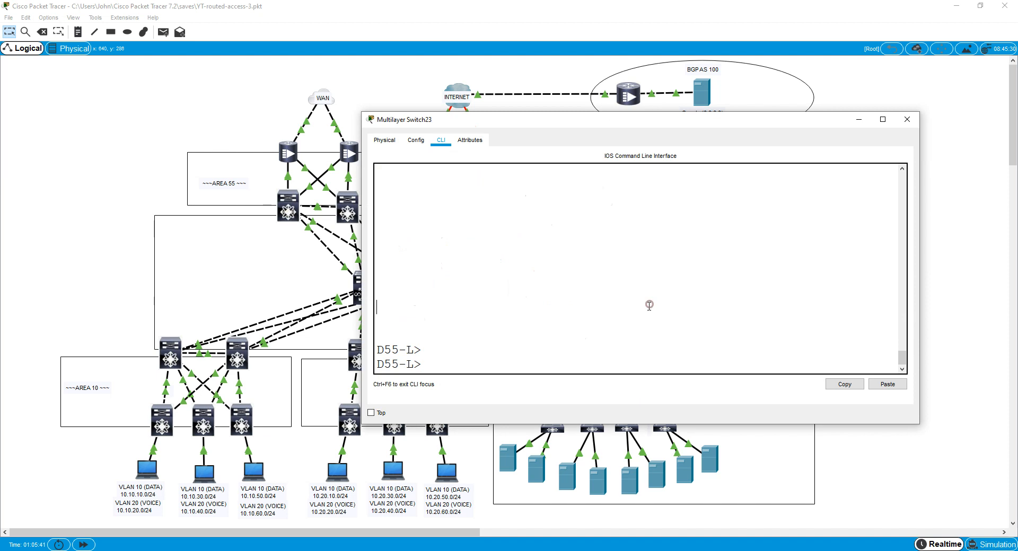
text(en)
key(Return)
text(conf t)
key(Return)
List D55-L's directly connected routes and examine the networks on FastEthernet0/1 and FastEthernet0/2
text(do)
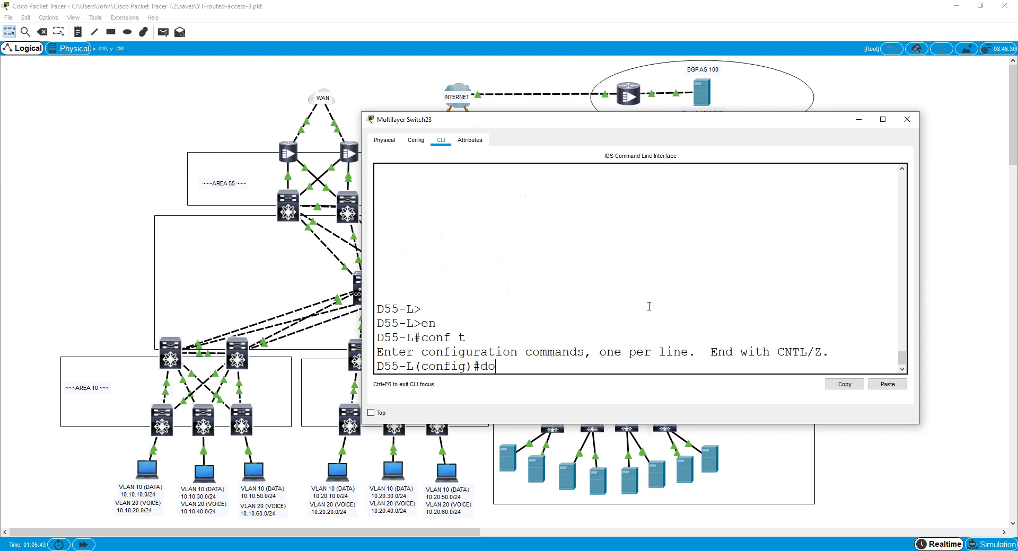
text( sh ip ro u con)
key(Return)
text(router)
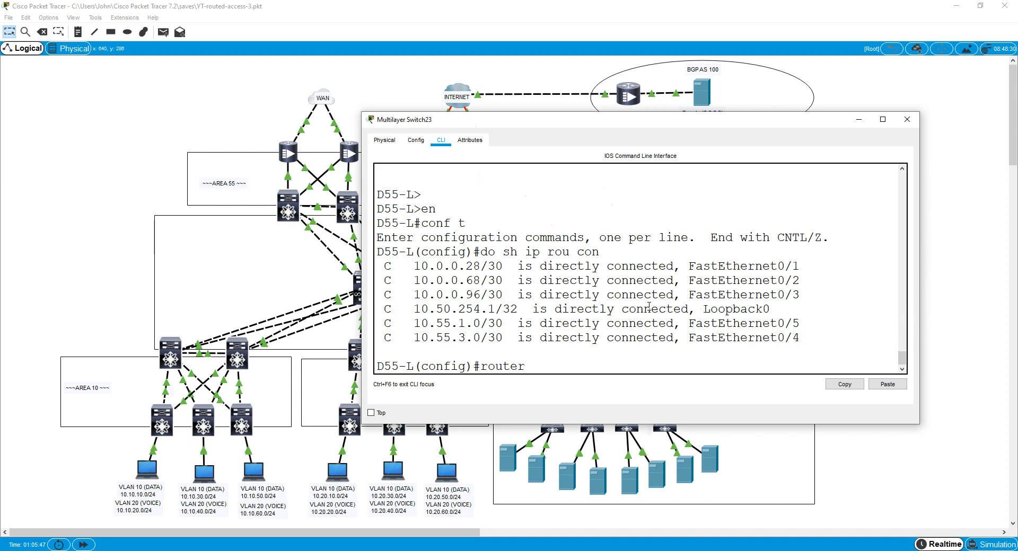
drag(802, 281, 378, 266)
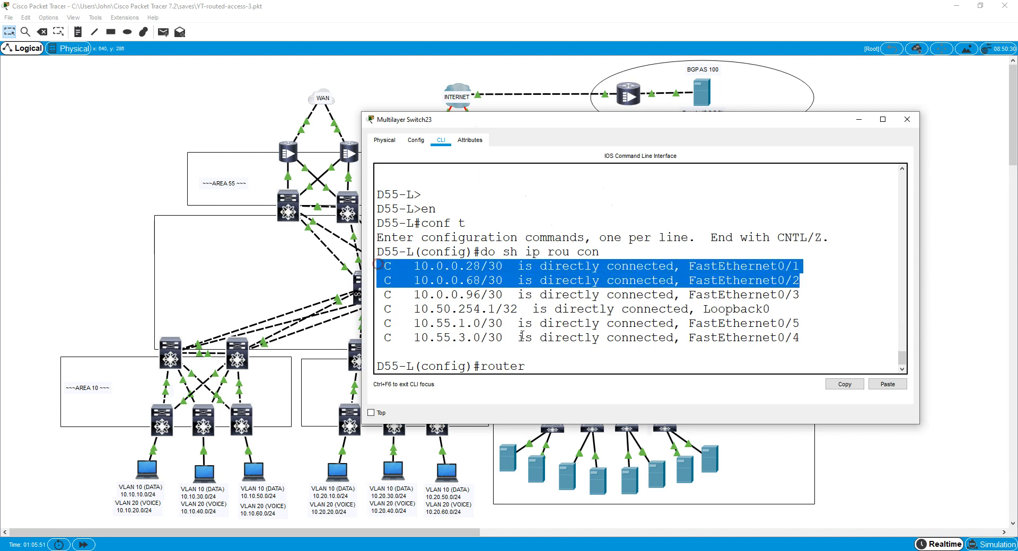
click(521, 335)
click(542, 366)
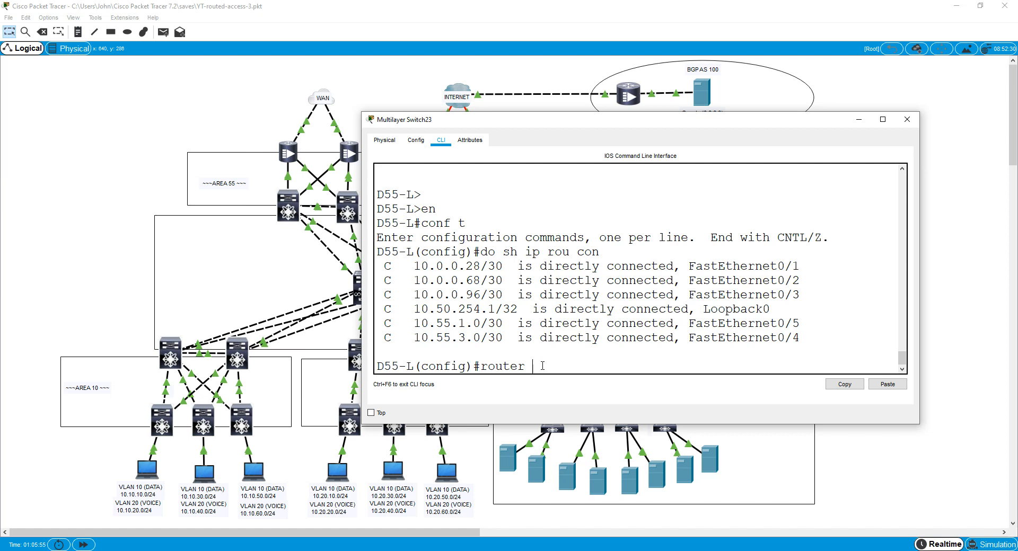
Start OSPF process 1 on D55-L and set its router ID to 9.9.9.9
text(ospf 1)
key(Return)
text(router)#)
key(Tab)
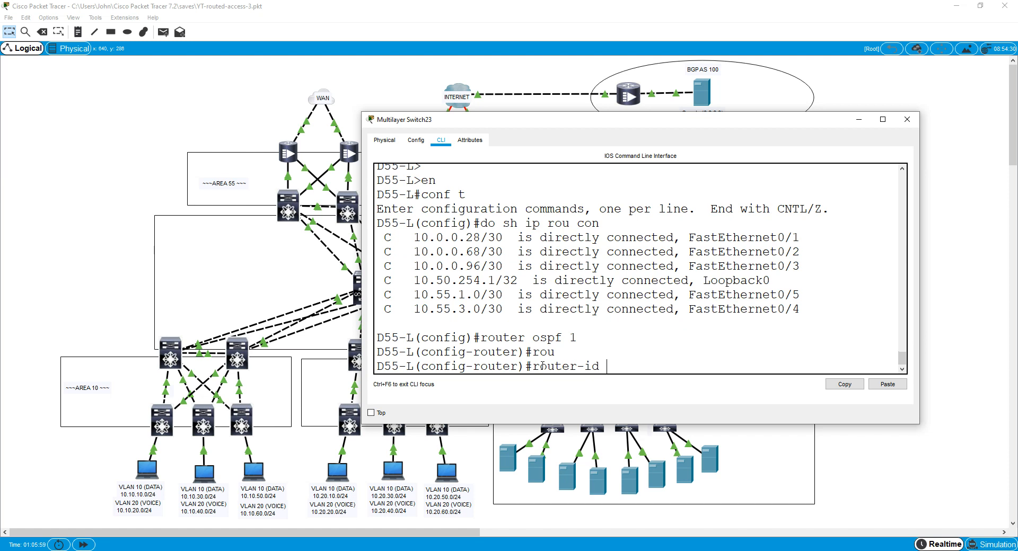
text(9.9.9.9)
key(Return)
Add networks 10.0.0.28 and 10.0.0.68, each with wildcard 0.0.0.3, to OSPF area 0 on D55-L
text(net)
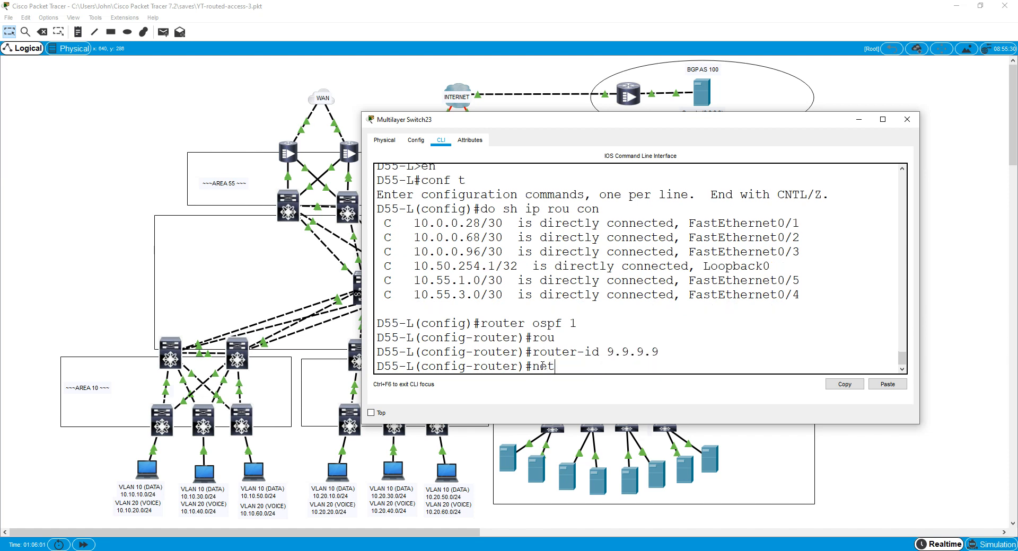
text( 10.0.0.28 0.0.0.3 a 0)
key(Return)
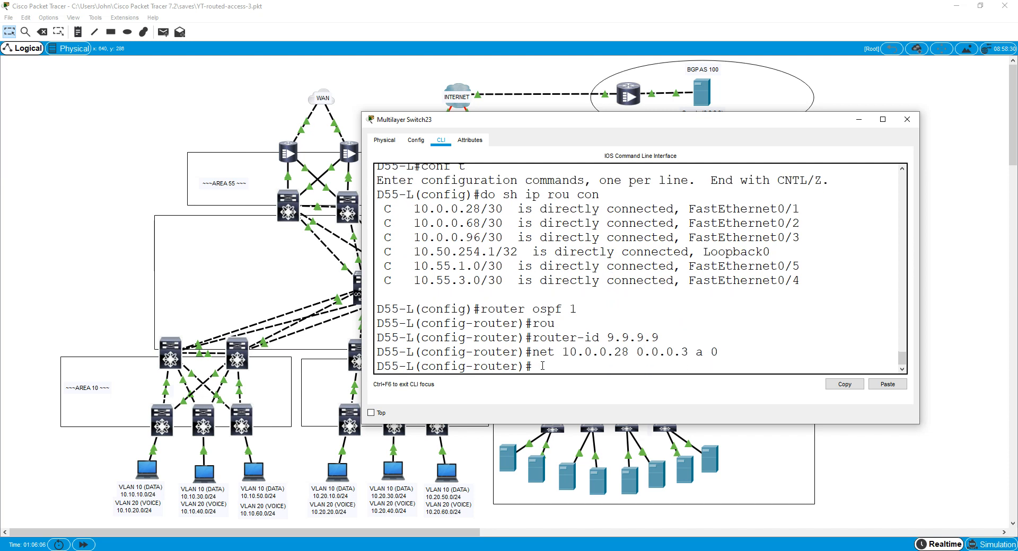
key(Up)
key(Left)
key(Left)
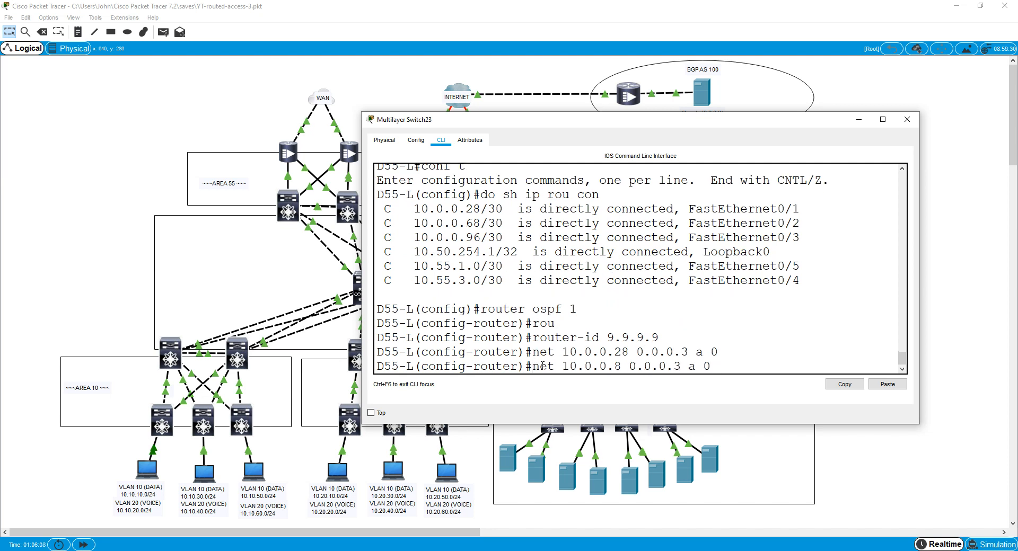
key(BackSpace)
text(6)
key(Return)
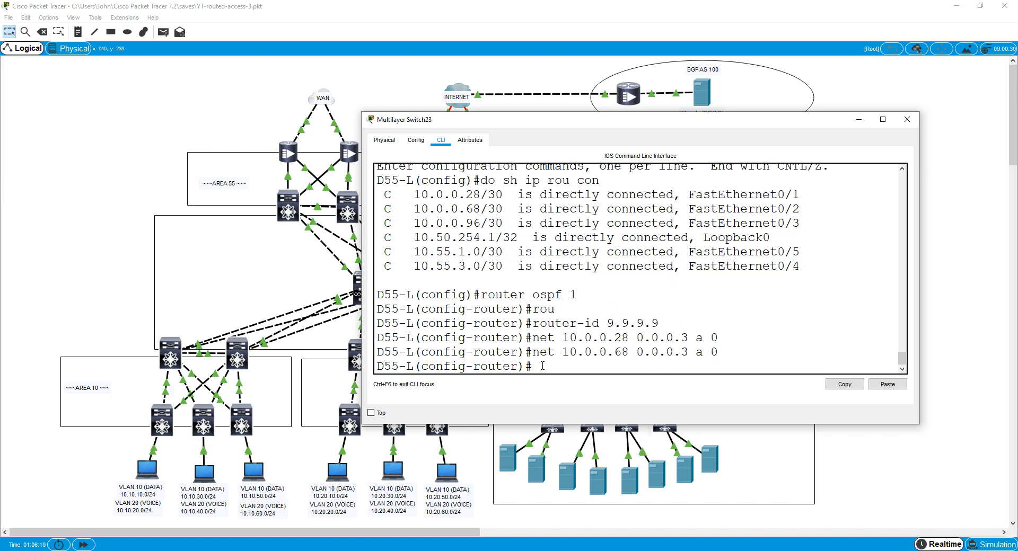
Add network 10.0.0.96 with wildcard 0.0.0.3 to OSPF area 55 on D55-L
text(net 10.0.0.96)
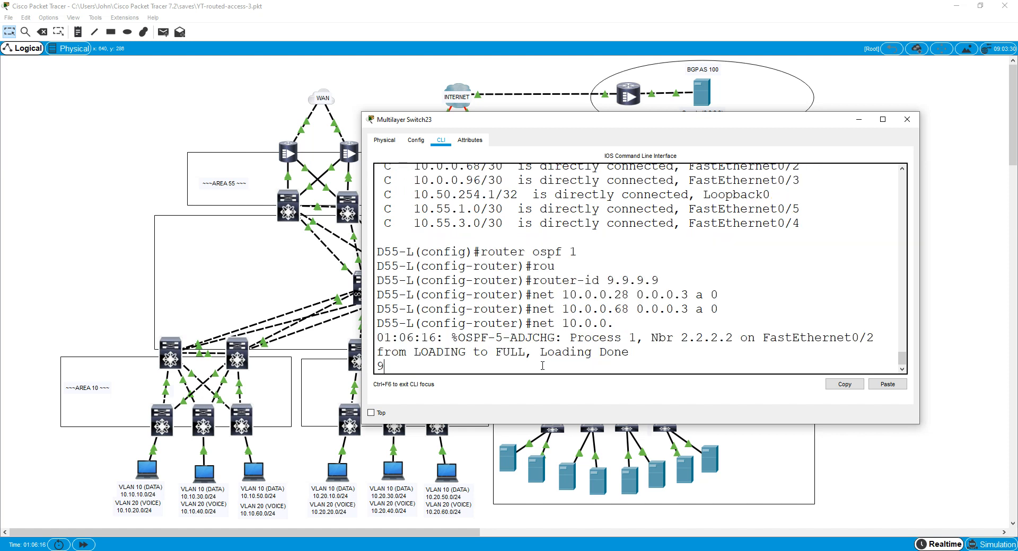
key(Tab)
text(0)
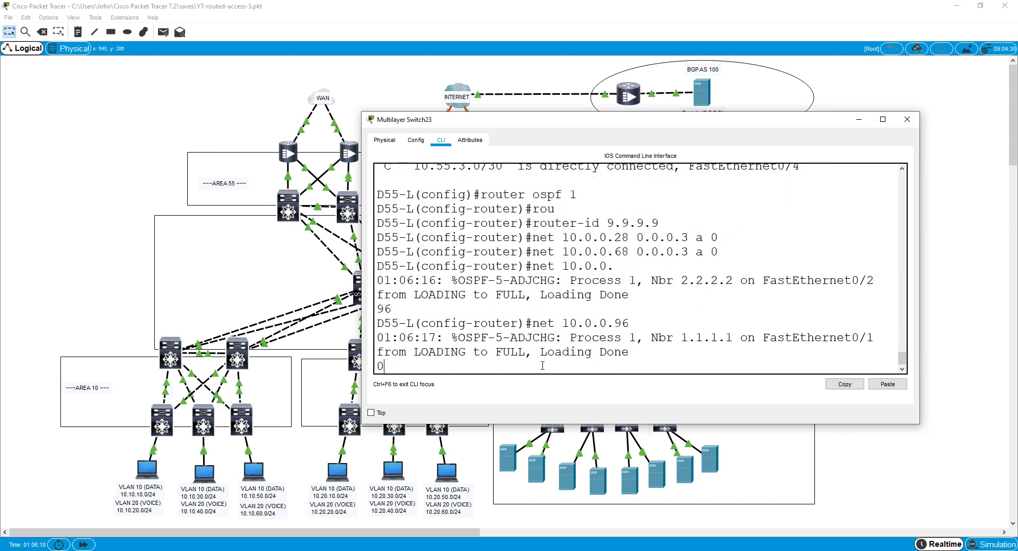
text(.0.0.3)
key(Tab)
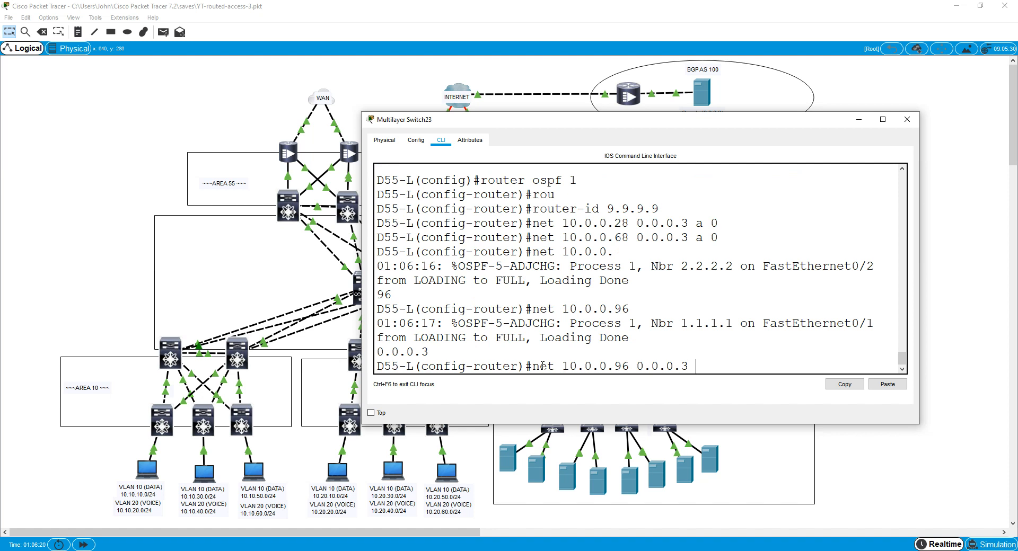
text(a 55)
key(Return)
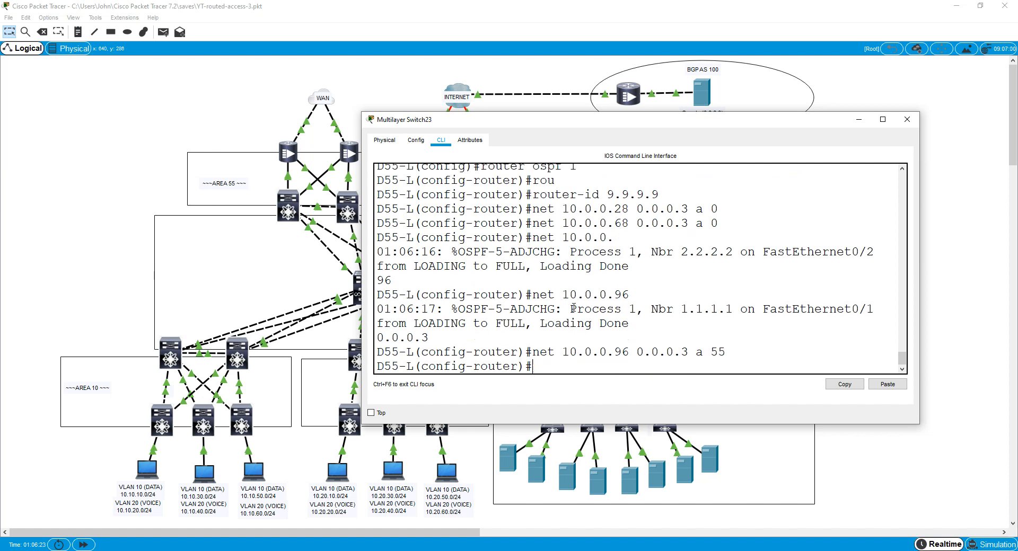
Add loopback address 10.50.254.1 with wildcard 0.0.0.0 to OSPF area 55 on D55-L
click(883, 119)
click(307, 439)
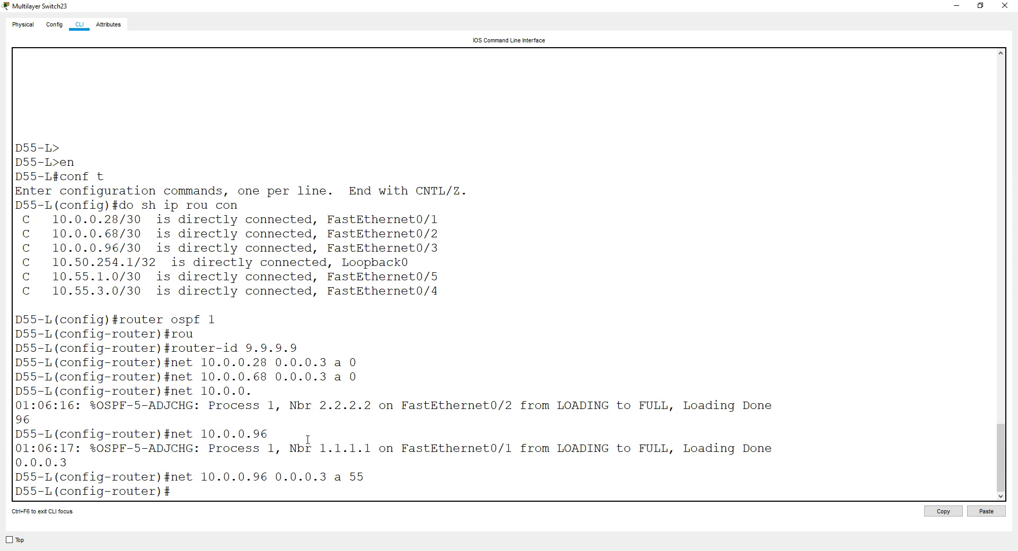
text(net 10.50.254.1 0.0.0.0 a )
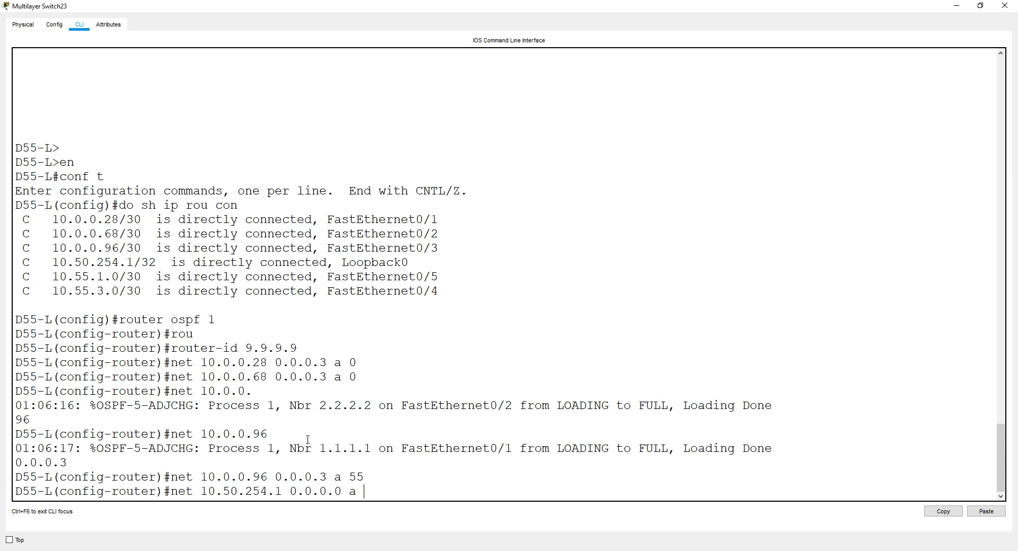
text(55)
key(Return)
Add networks 10.55.1.0 and 10.55.3.0, each with wildcard 0.0.0.3, to OSPF area 55 on D55-L
text(net 10)
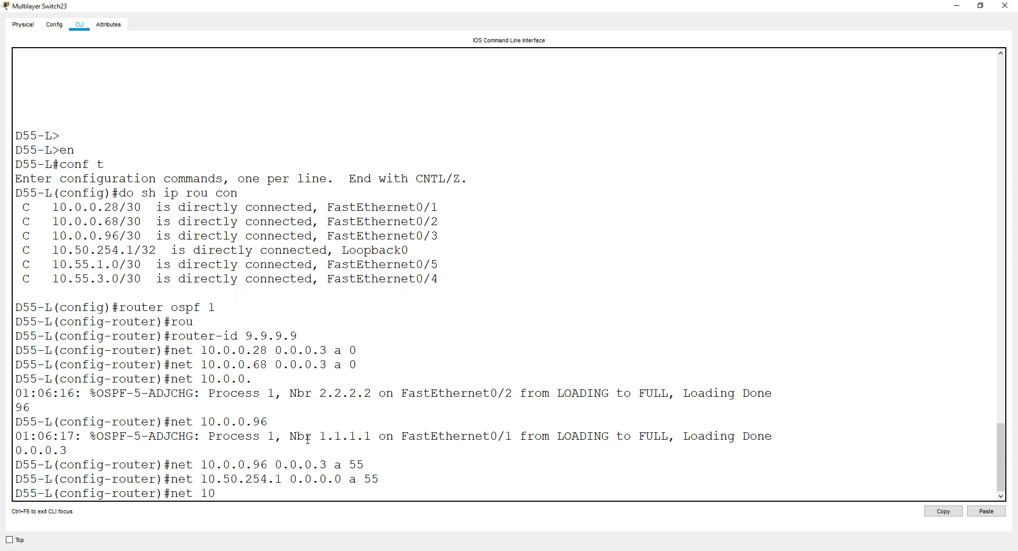
text(.55.1.0 0.0.0.3 a 55)
key(Return)
text(net )
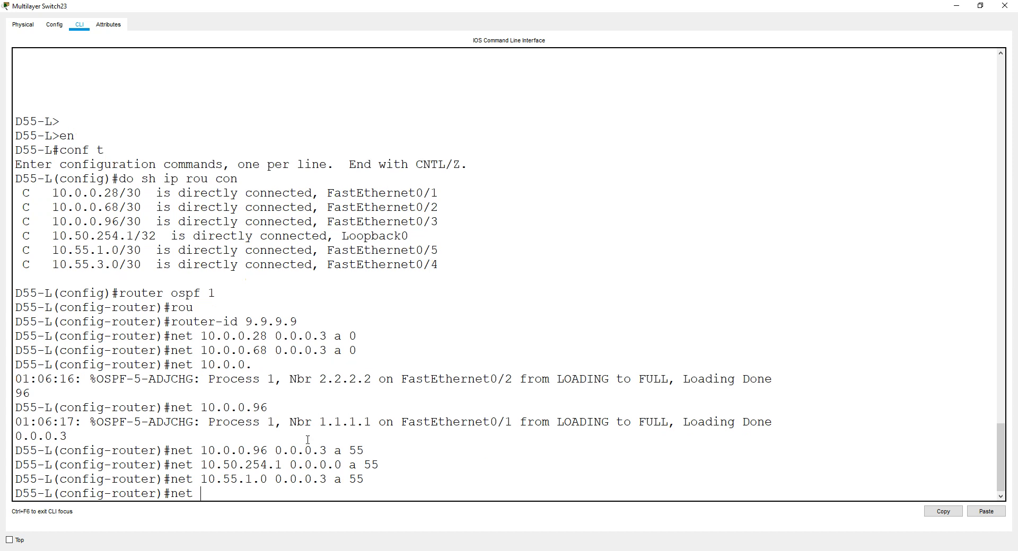
text(10.)
text(55.3.0 0.0.0.3 a)
text(55)
key(Return)
Make loopback 0 a passive OSPF interface on D55-L, leave configuration mode and close the switch's window
text(pas)
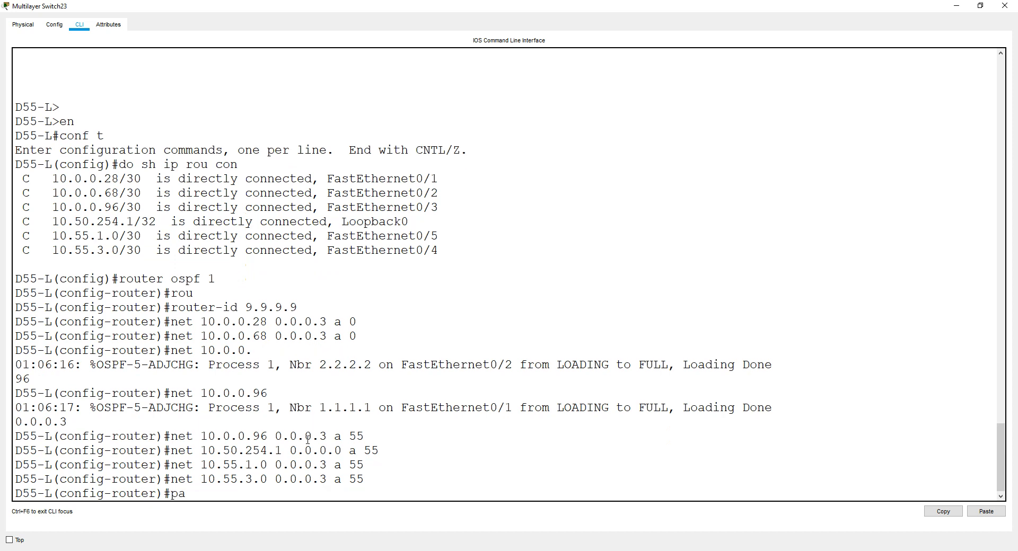
key(Tab)
text(lo)
key(Tab)
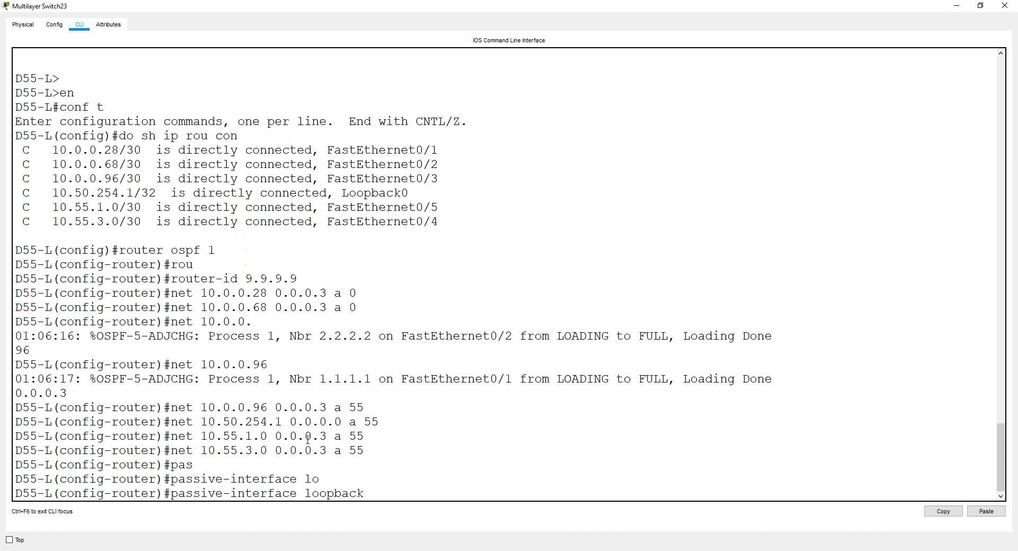
text(0)
key(Return)
key(ctrl+z)
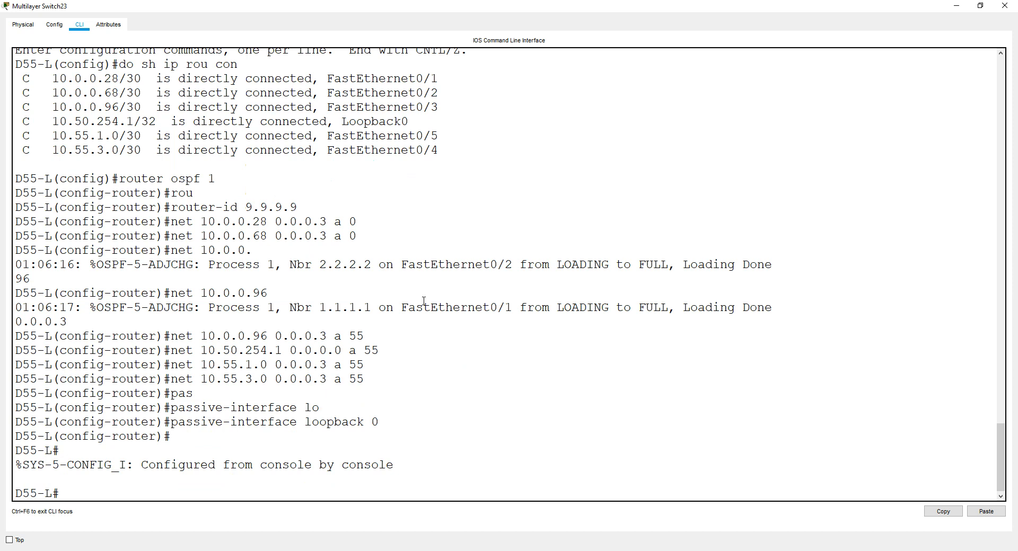
click(1004, 6)
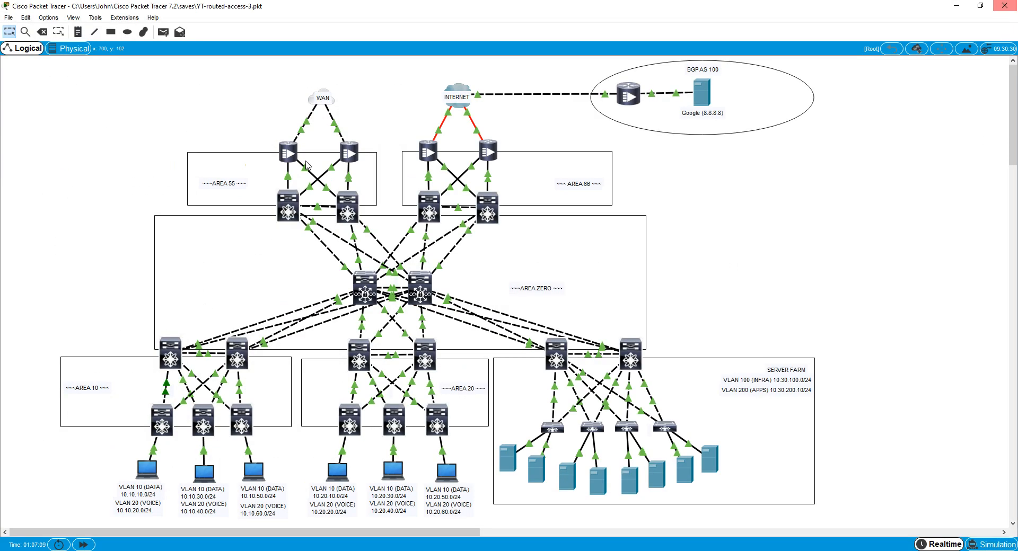
Open the command line of D55-R, the second distribution switch in area 55, and enter global configuration mode
click(342, 212)
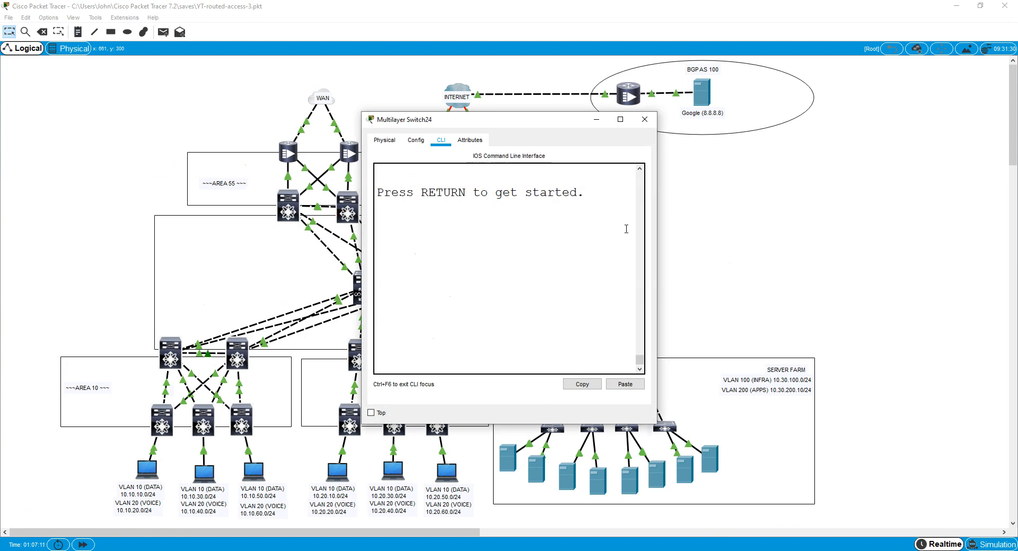
drag(658, 234, 863, 209)
key(Return)
key(Return)
key(Return)
text(en)
key(Return)
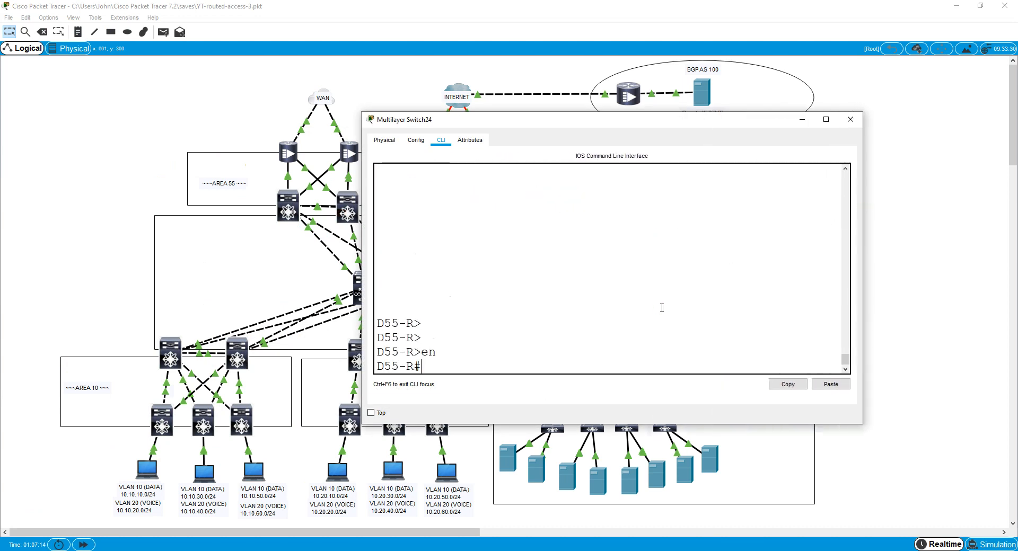
text(conf t)
key(Return)
List D55-R's directly connected routes and examine the networks on FastEthernet0/1 and FastEthernet0/2
text(do sh ip r)
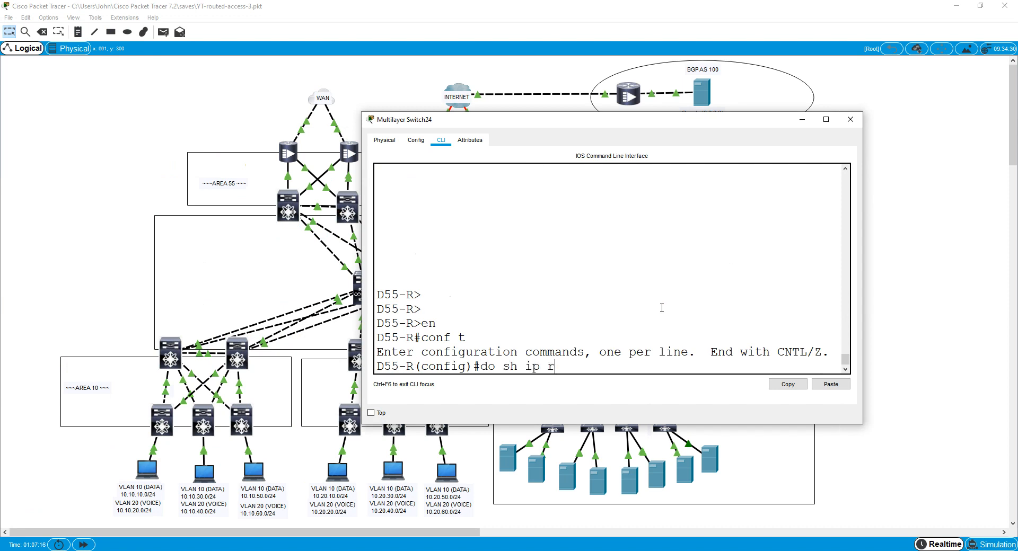
text(ou con)
key(Return)
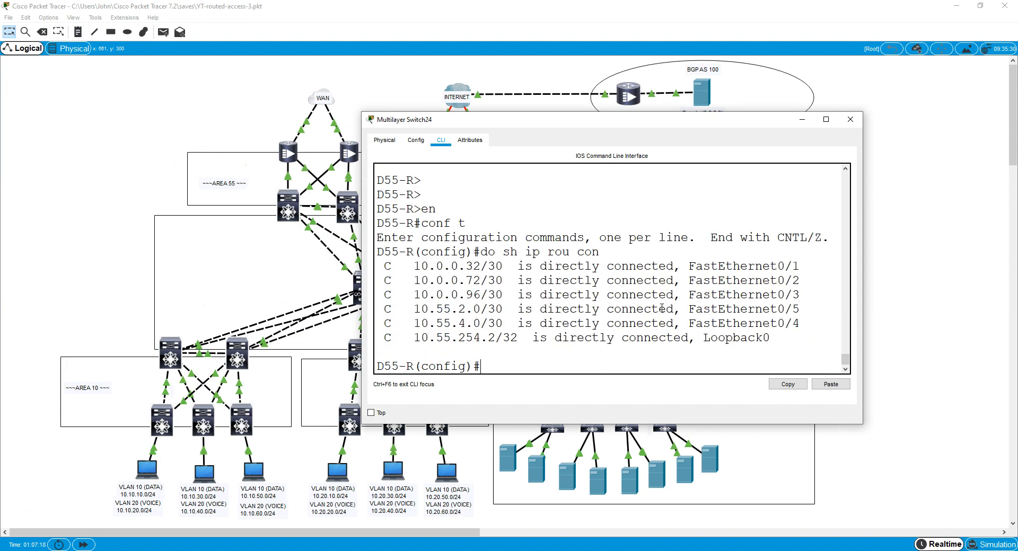
drag(802, 281, 378, 266)
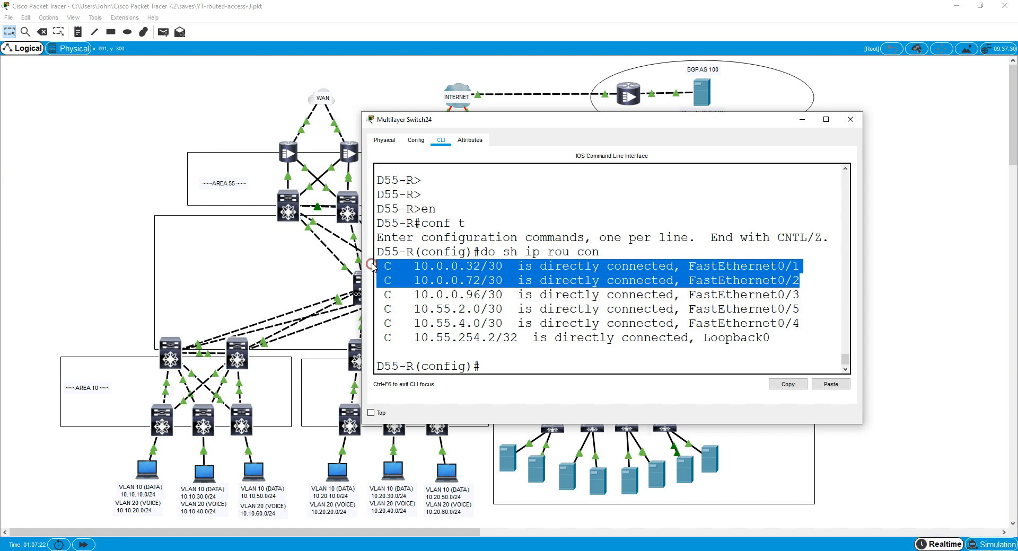
click(531, 360)
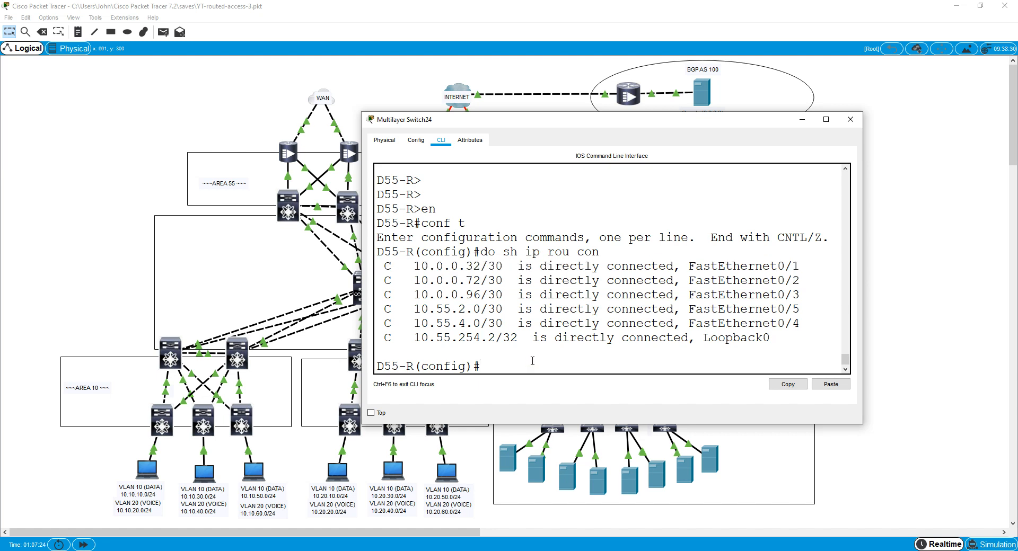
Start OSPF process 1 on D55-R and set its router ID to 10.10.10.10
text(router ospf 1)
key(Return)
text(rou)
key(Tab)
text(10)
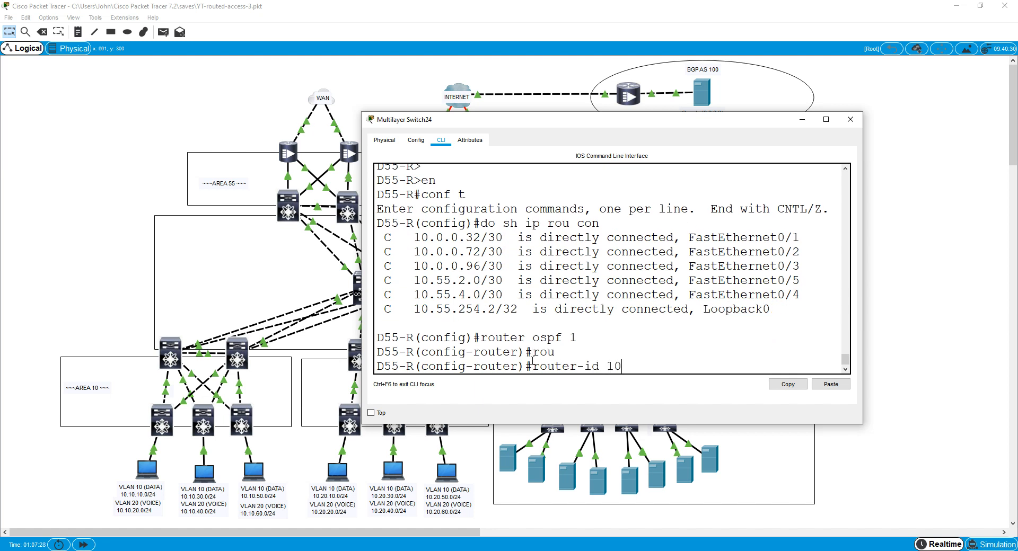
text(.10.1.0.10.1)
key(Return)
Add networks 10.0.0.32 and 10.0.0.72, each with wildcard 0.0.0.3, to OSPF area 0 on D55-R
text(net 10.)
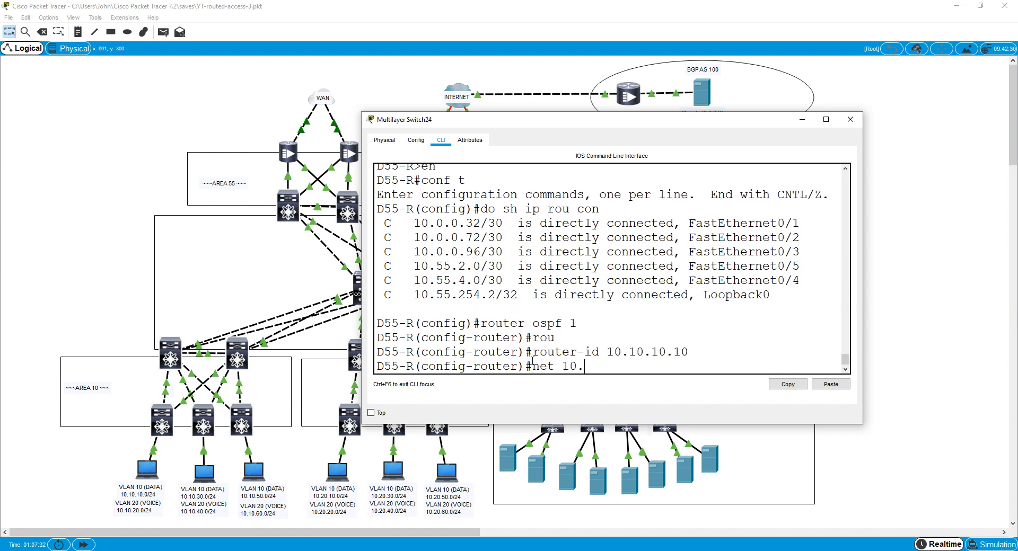
text(0.0.32 0.0.0.3 a 0)
key(Return)
key(Up)
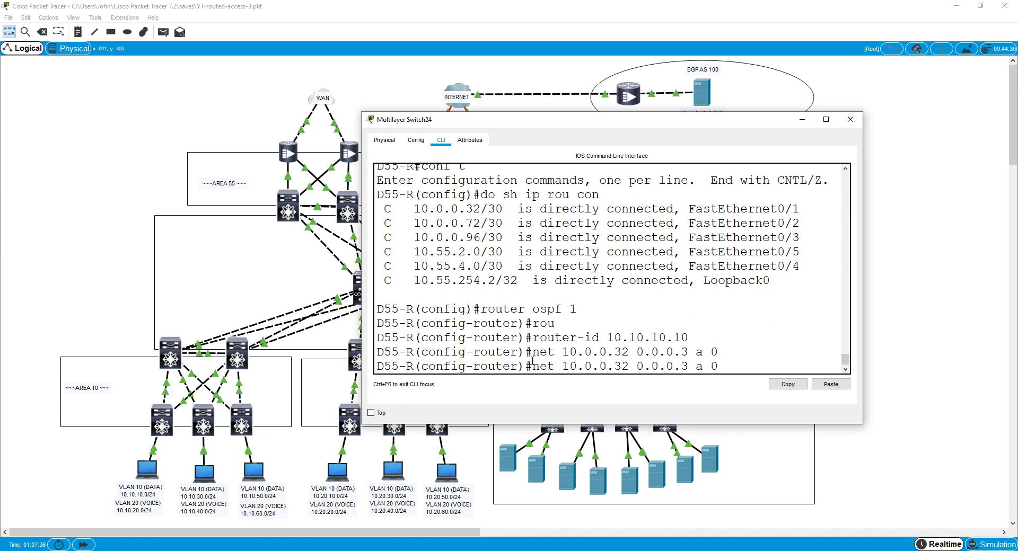
key(Left)
key(Left)
key(Left)
key(Left)
key(Left)
key(Left)
key(Left)
key(Left)
key(Left)
key(Left)
key(Left)
key(Left)
key(Left)
key(BackSpace)
text(7)
key(Return)
Add network 10.0.0.96 with wildcard 0.0.0.3 to OSPF area 55 on D55-R
text(net)
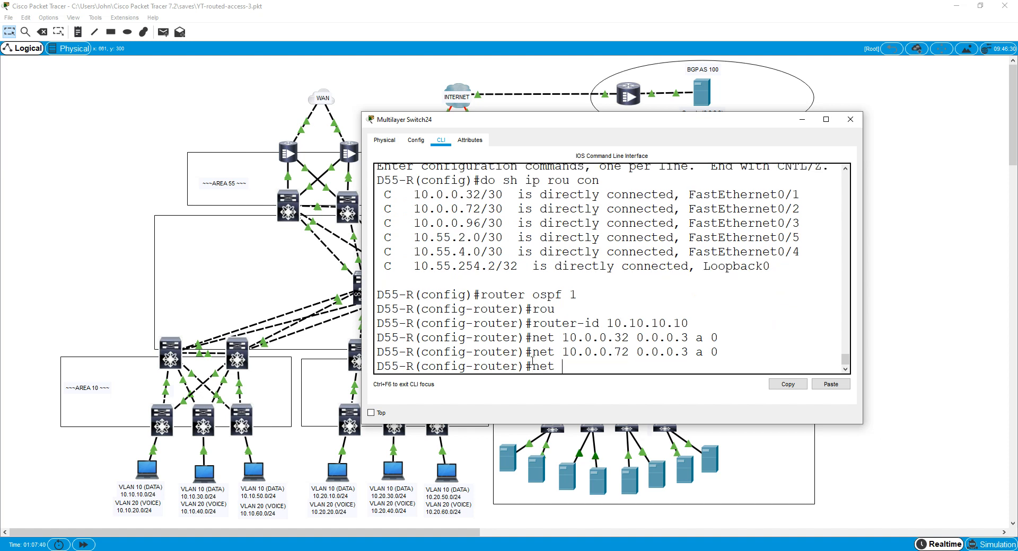
text( 10.0.0.96)
text(0.0.0.3 a 55)
key(Return)
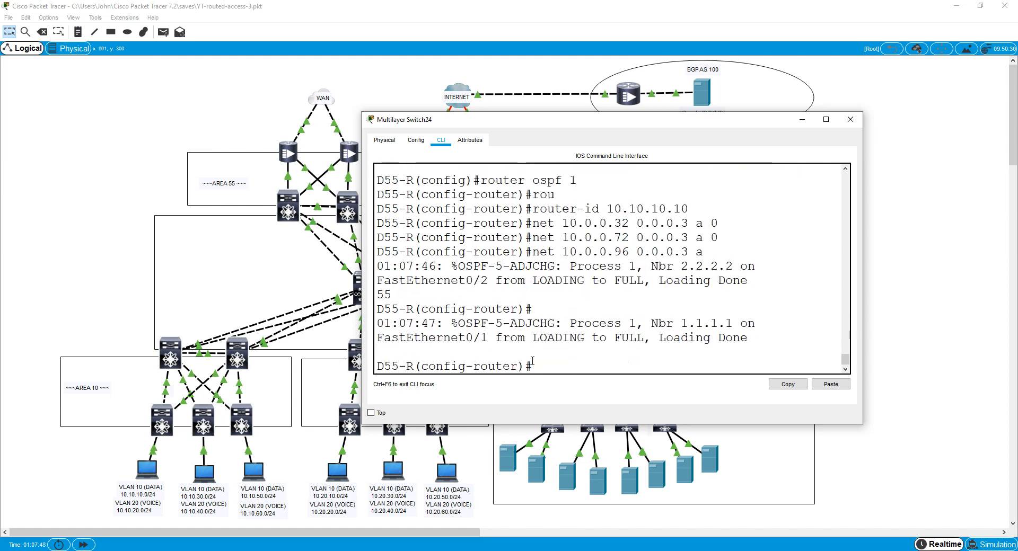
click(825, 120)
key(Up)
key(Return)
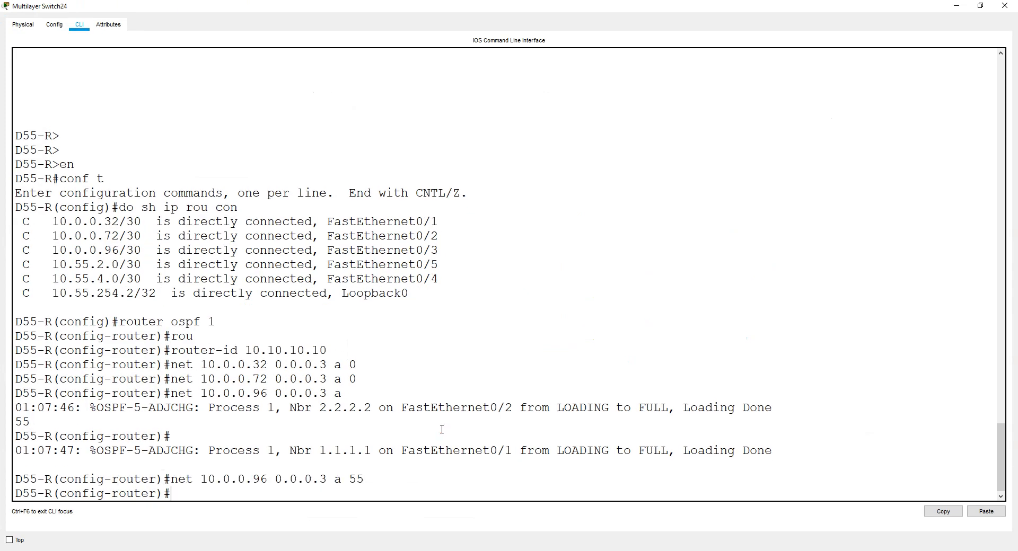
Add network 10.55.2.0 with wildcard 0.0.0.3 to OSPF area 55 on D55-R
text(net 10.55.2.0 )
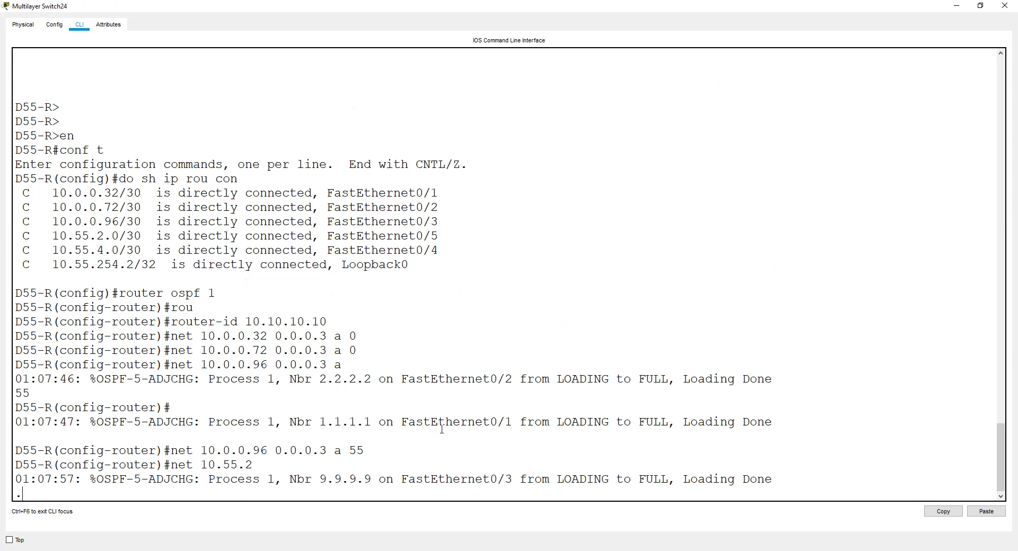
text(0.0.0)
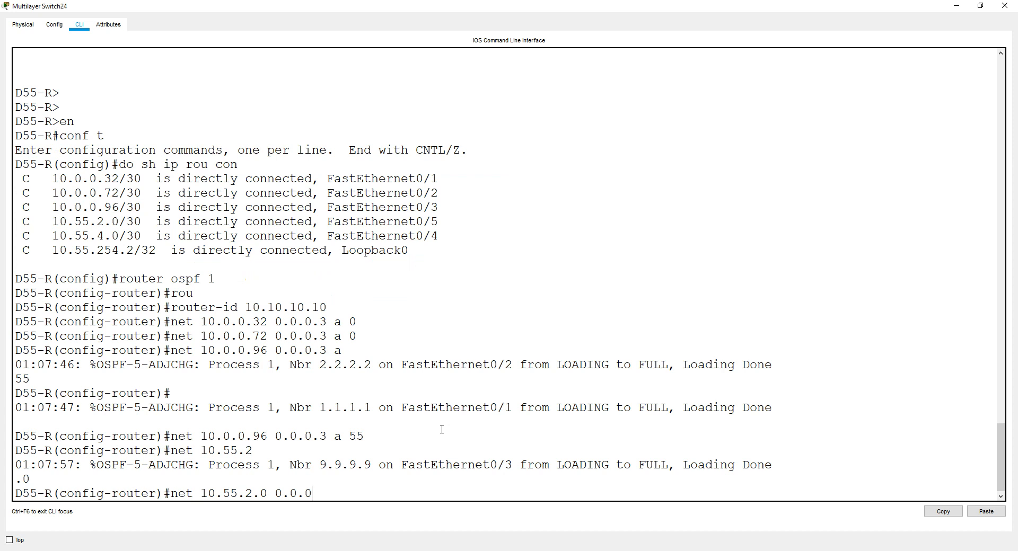
text(a)
key(BackSpace)
key(BackSpace)
key(BackSpace)
text(.0)
key(BackSpace)
text(3 a 55)
key(Return)
Add network 10.55.4.0 with wildcard 0.0.0.3 and loopback address 10.55.254.2 with wildcard 0.0.0.0 to OSPF area 55 on D55-R
text(net)
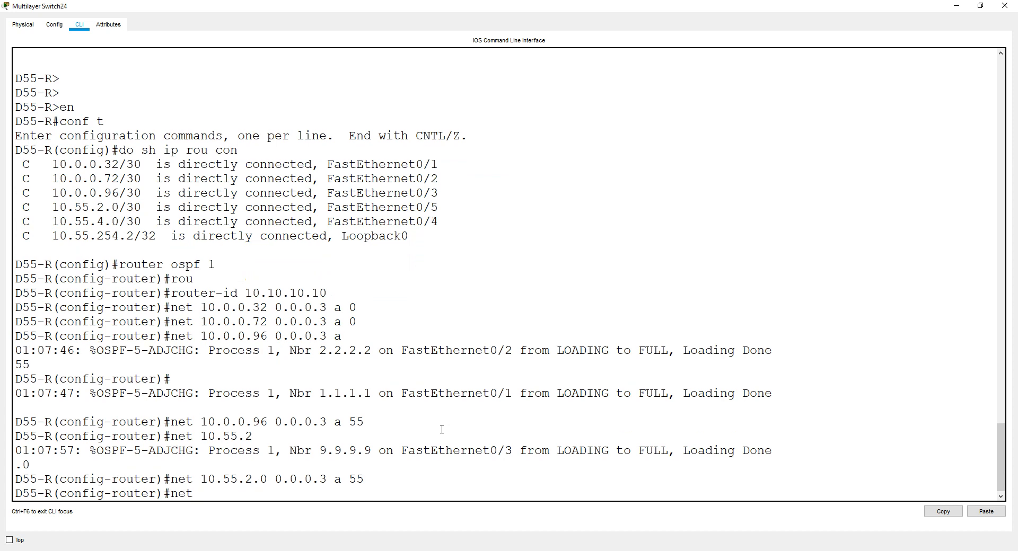
text( 10.55.4.0 0.0.0.3 a 55)
key(Return)
text(net 10.)
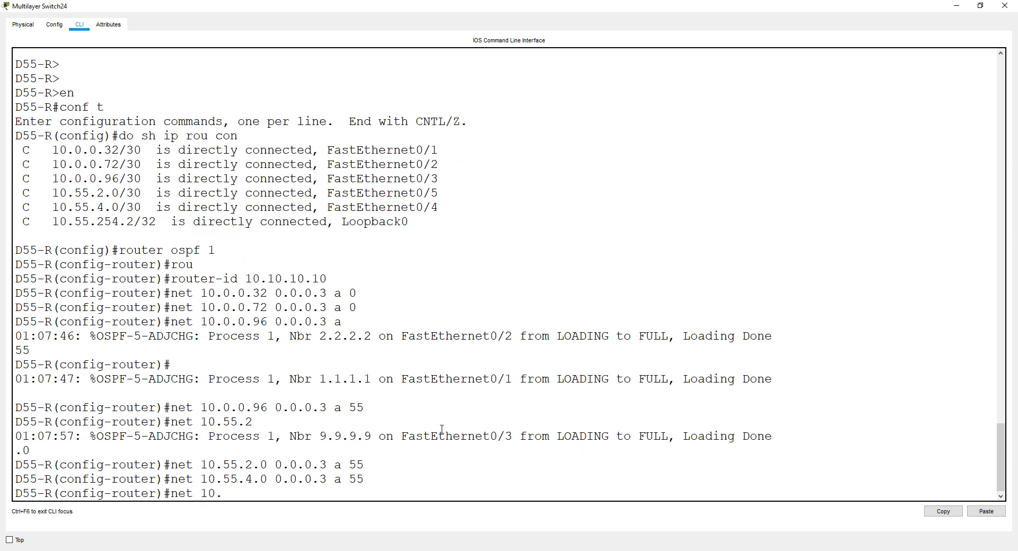
text(55.254.2 0.0.0.0 a 55)
key(Return)
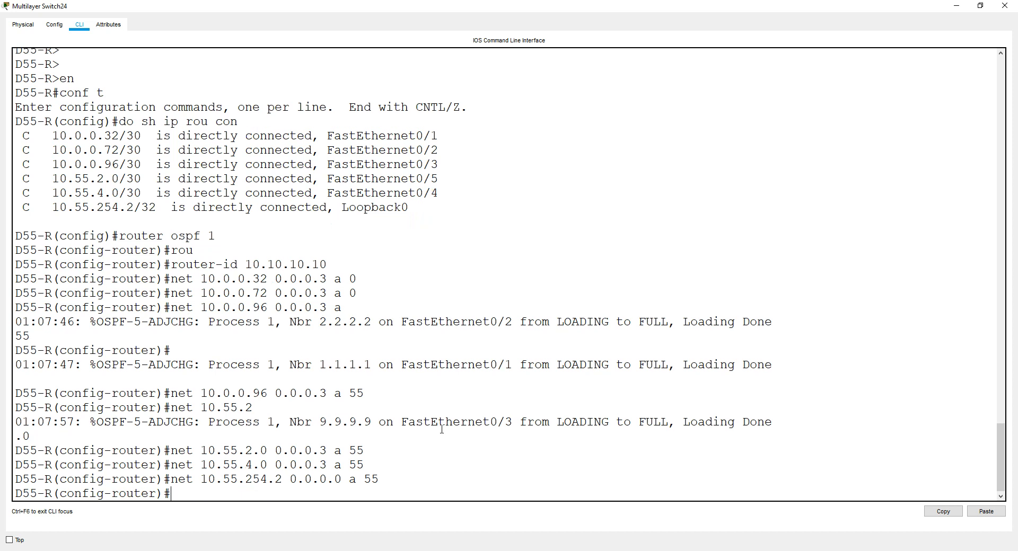
Make loopback 0 a passive OSPF interface on D55-R, leave configuration mode and close the switch's window
text(pas)
key(Tab)
text(l)
key(Tab)
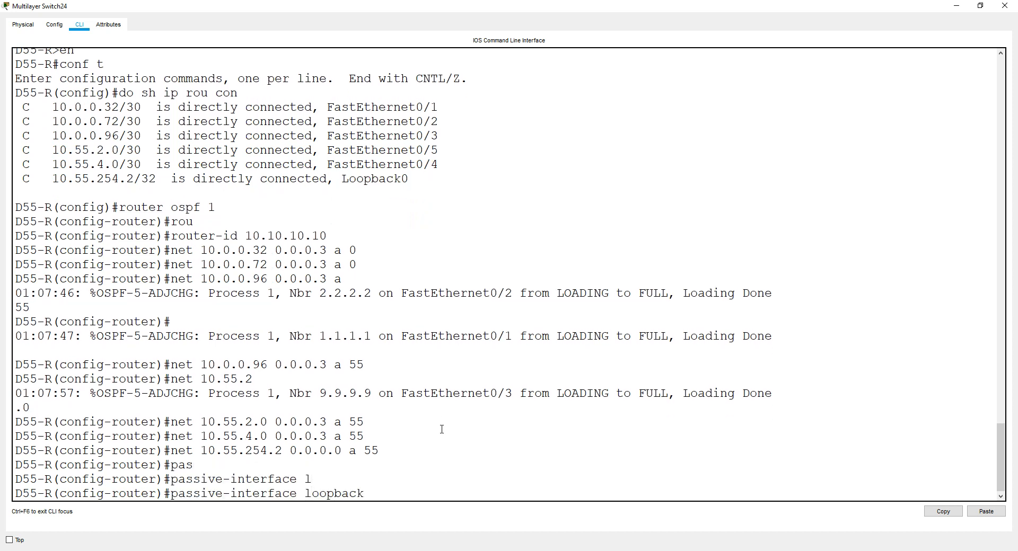
text(0)
key(Return)
key(ctrl+z)
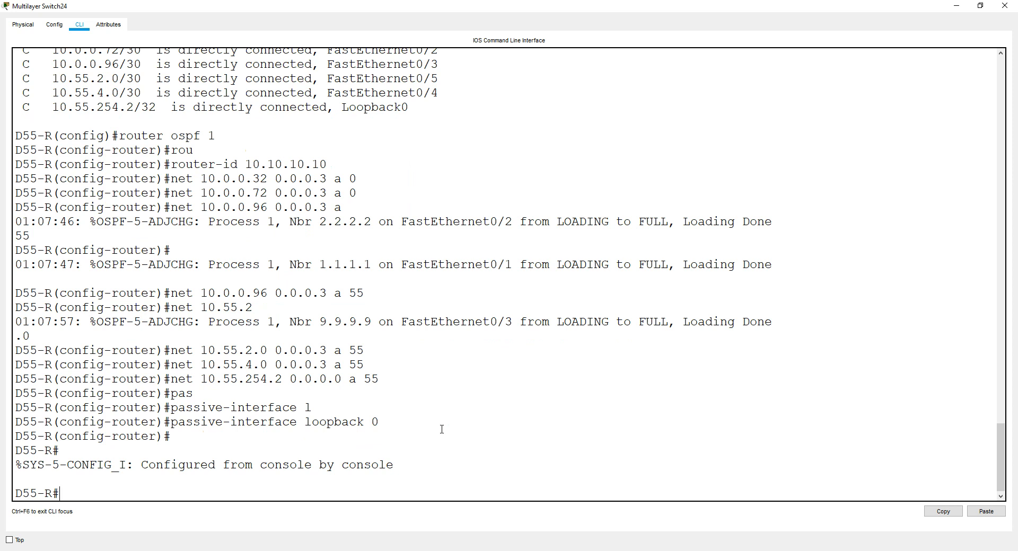
click(1004, 5)
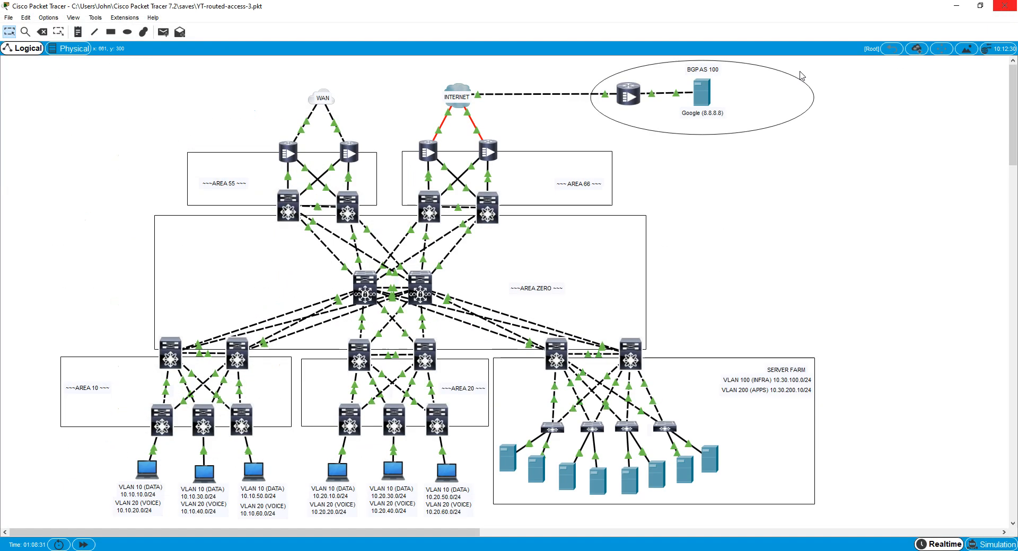
Open the command line of D66-L, the first distribution switch in area 66, and enter global configuration mode
click(424, 206)
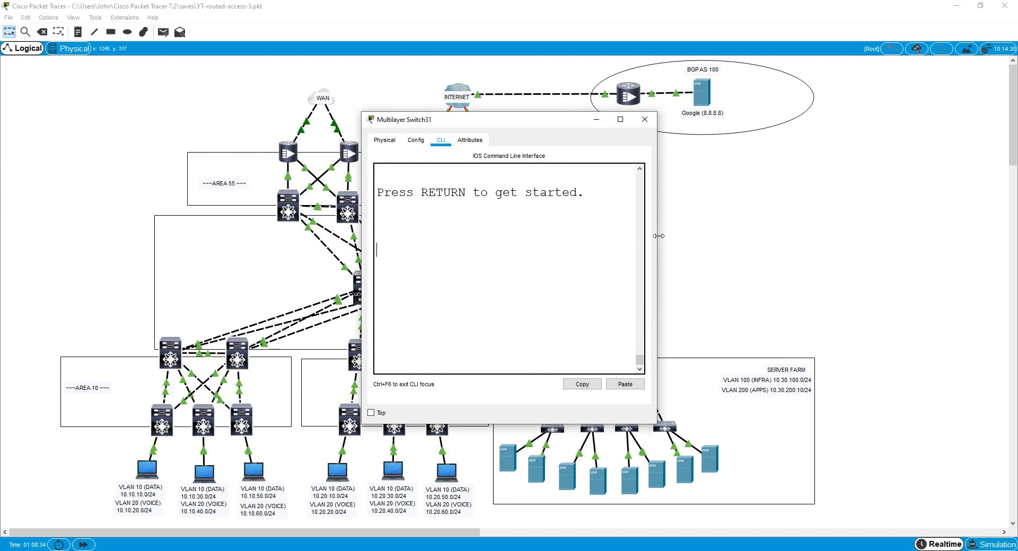
drag(658, 235, 817, 235)
key(Return)
key(Return)
key(Return)
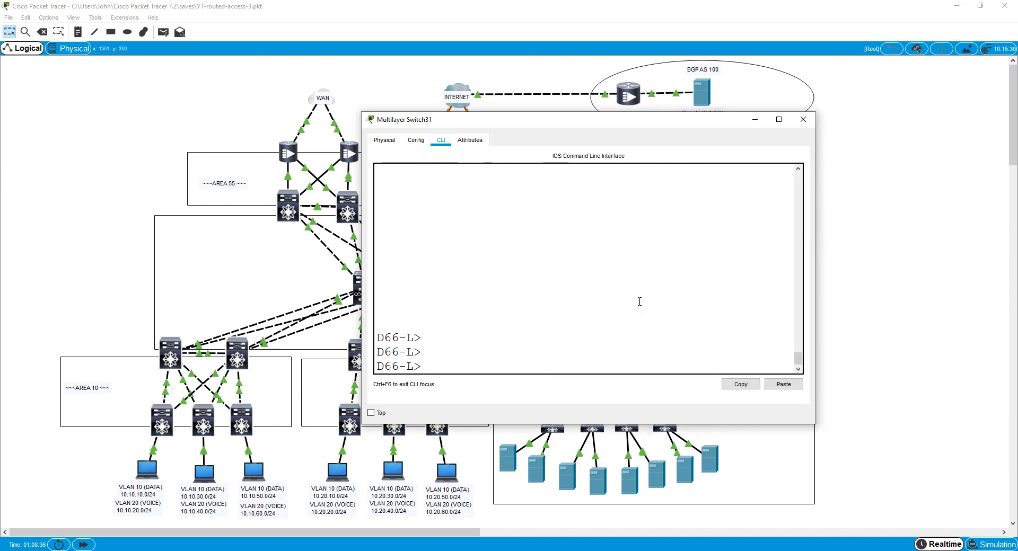
text(en)
key(Return)
text(conf t)
key(Return)
List D66-L's directly connected routes and examine the networks on its FastEthernet interfaces
text(do sh )
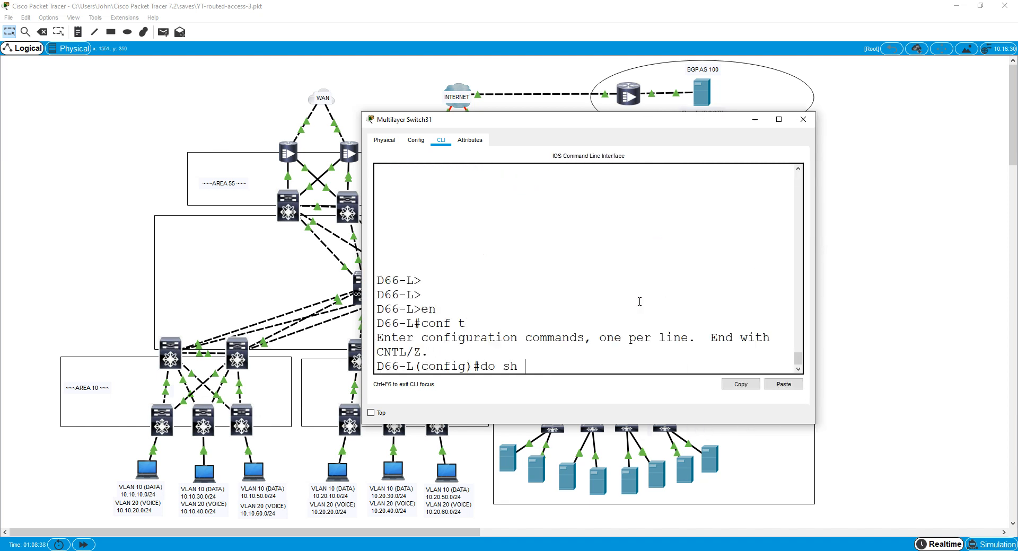
text(ip rou con)
key(Return)
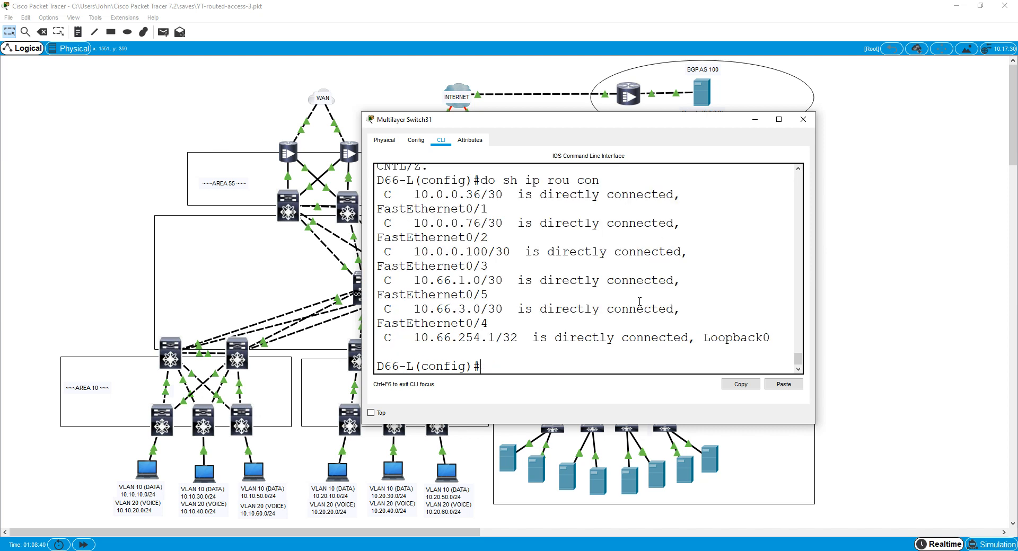
drag(815, 235, 967, 250)
drag(816, 284, 368, 268)
click(508, 356)
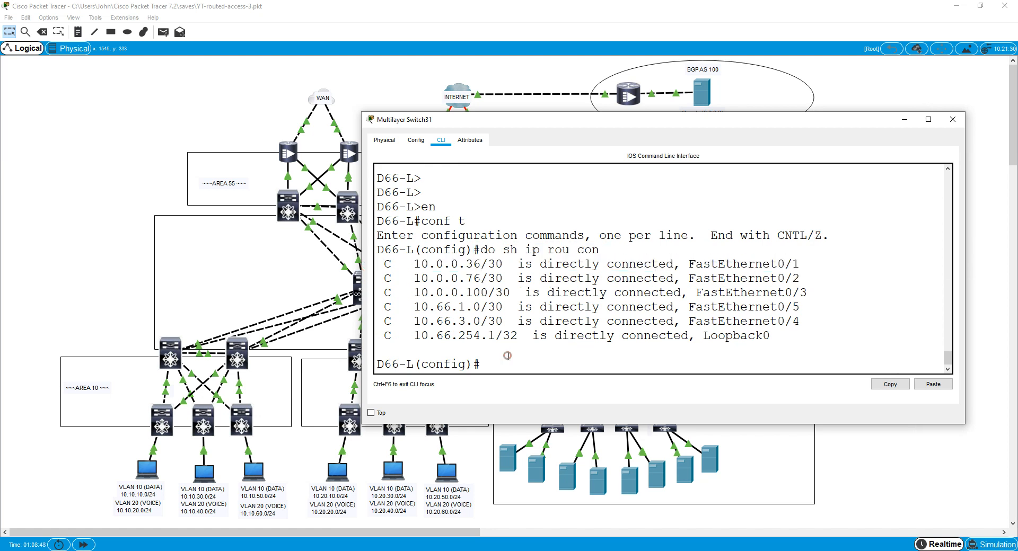
Start OSPF process 1 on D66-L and set its router ID to 11.11.11.11
text(rotuer)
key(BackSpace)
key(BackSpace)
key(BackSpace)
key(BackSpace)
key(BackSpace)
text(uter ospf 1)
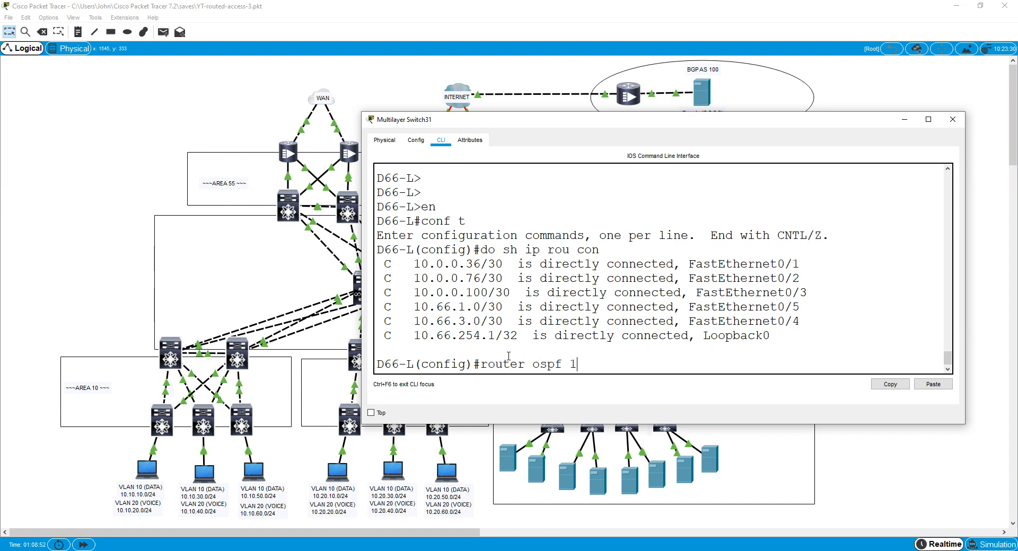
key(Return)
text(router)#)
key(Tab)
text(11.11.11.11)
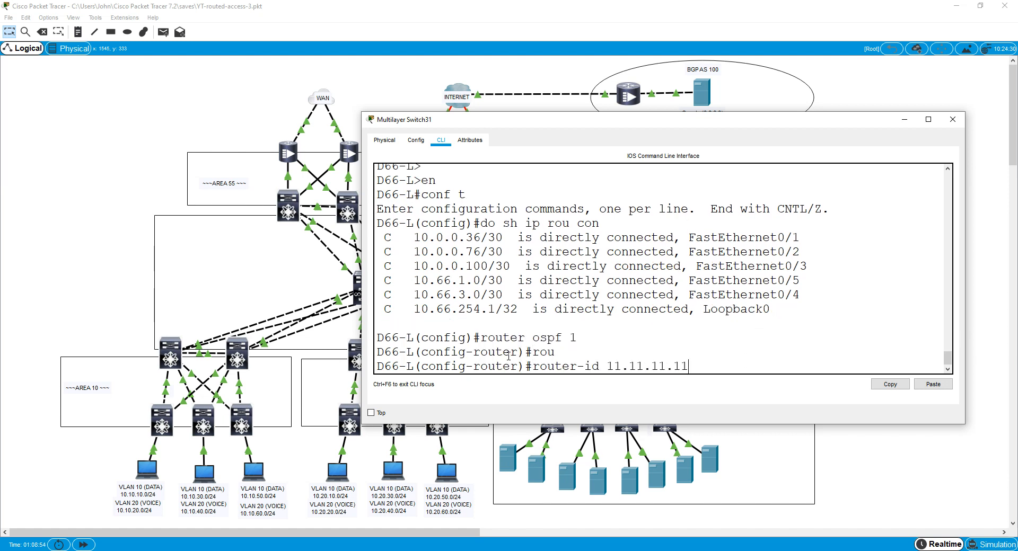
key(Return)
Add network 10.0.0.36 with wildcard 0.0.0.3 to OSPF area 0 on D66-L
text(net 10)
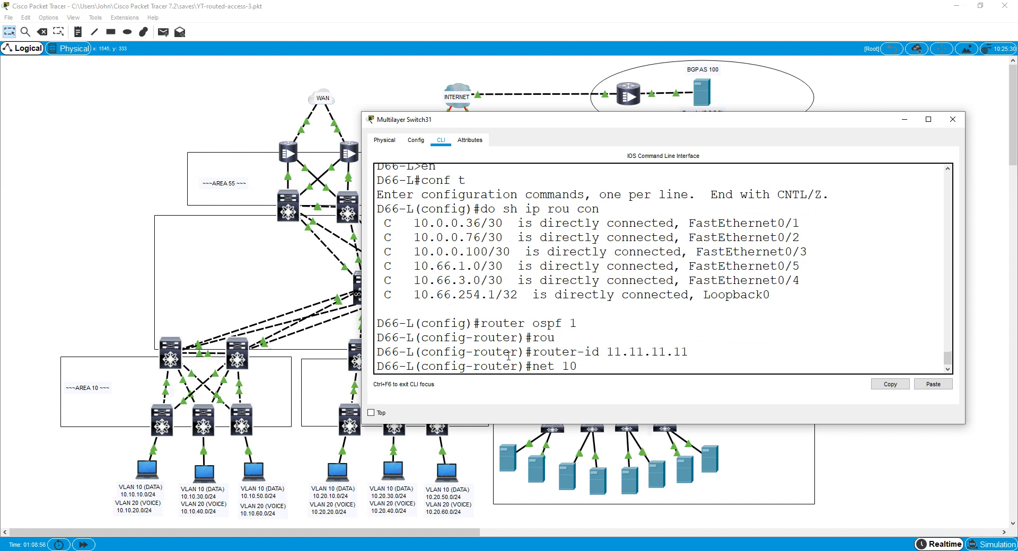
text(.0.0.36 0.0.0.3 a 66)
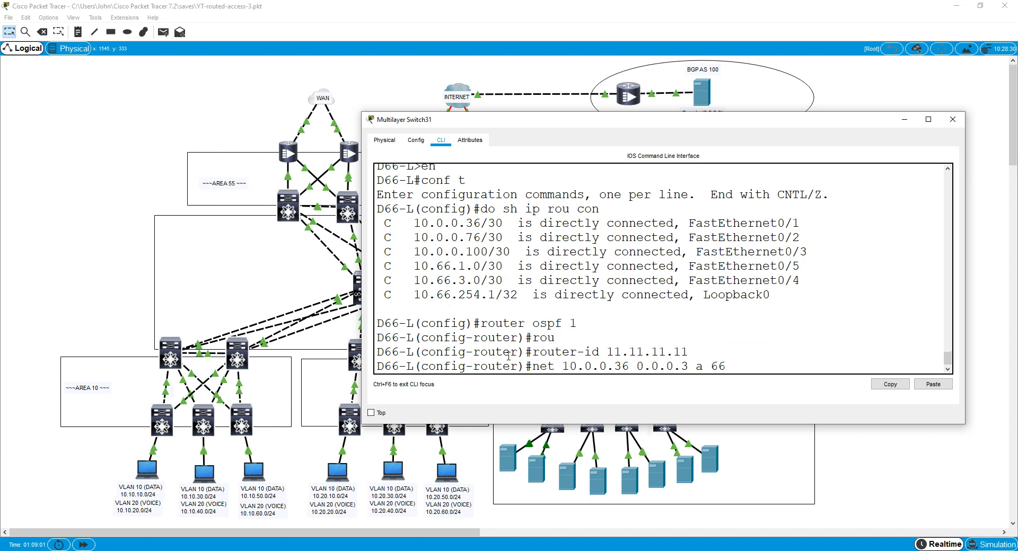
key(BackSpace)
key(BackSpace)
text(0)
key(Return)
Add network 10.0.0.76 with wildcard 0.0.0.3 to OSPF area 0 on D66-L
key(Up)
key(Left)
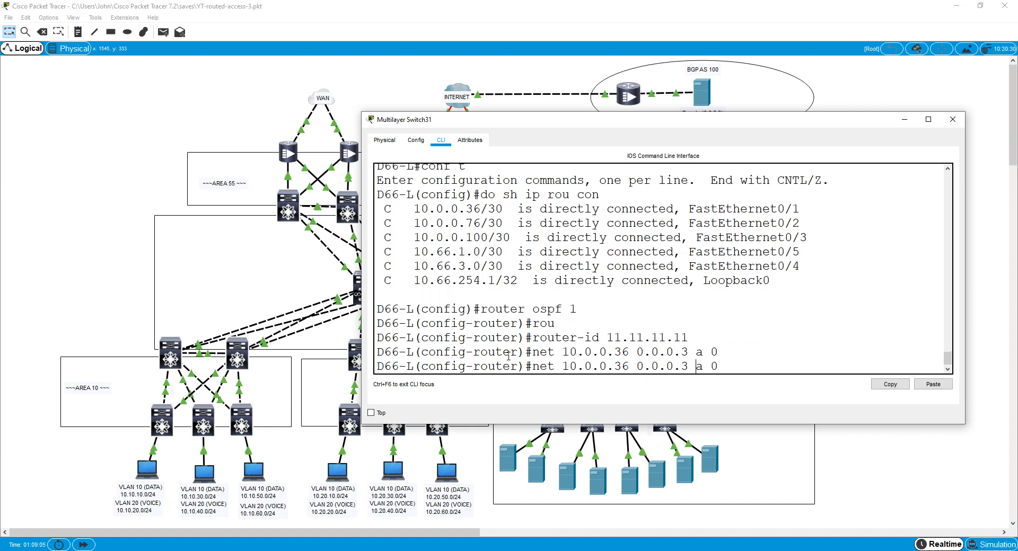
key(Left)
key(Left)
key(Left)
key(Left)
key(Left)
key(Left)
key(Left)
key(Left)
key(Left)
key(BackSpace)
key(BackSpace)
text(76)
key(Return)
Add network 10.0.0.100 with wildcard 0.0.0.3 to OSPF area 66 on D66-L and maximize the switch's window
text(ne)
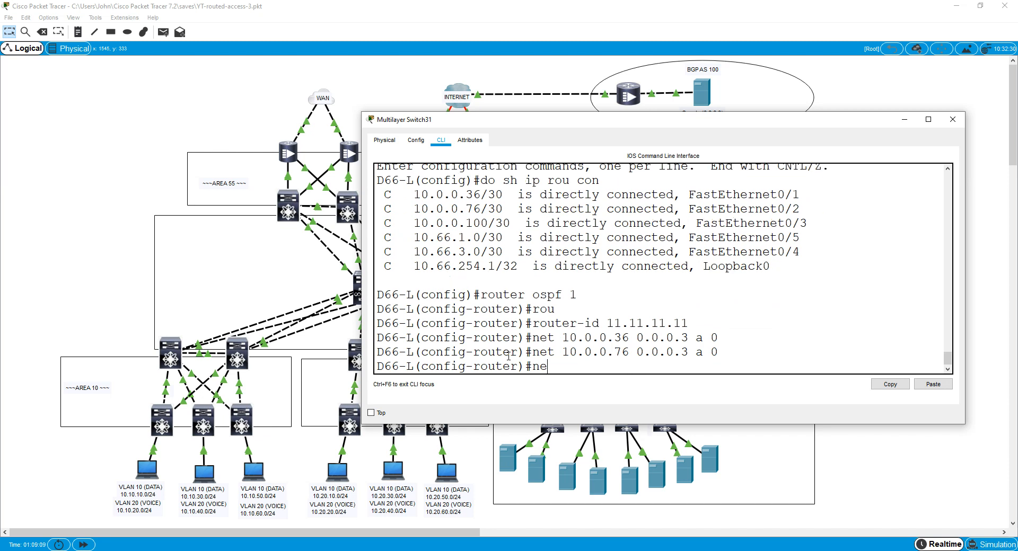
text(t 10.0.0.100 )
text(0.)
text( 0.0.0.3 a )
text(66)
key(Return)
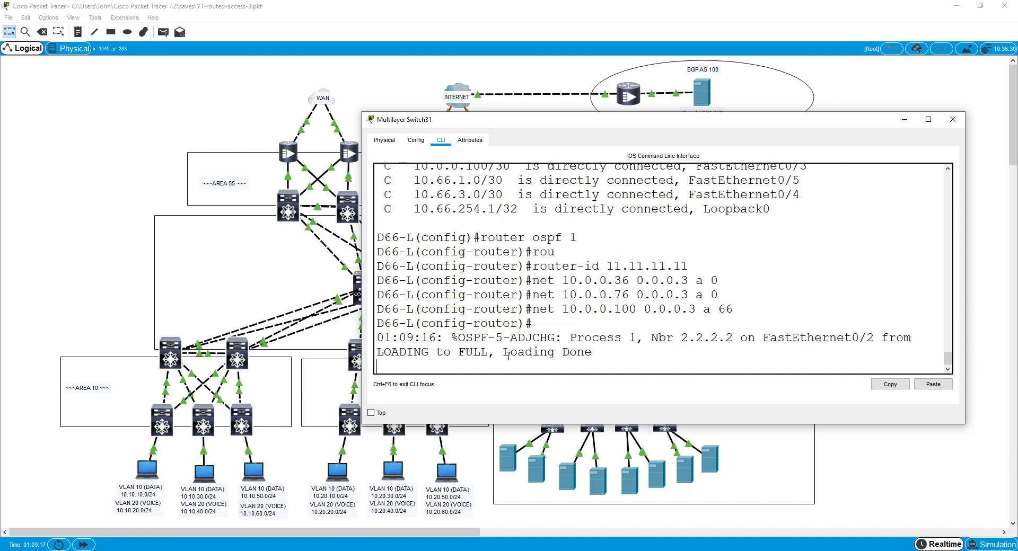
click(927, 119)
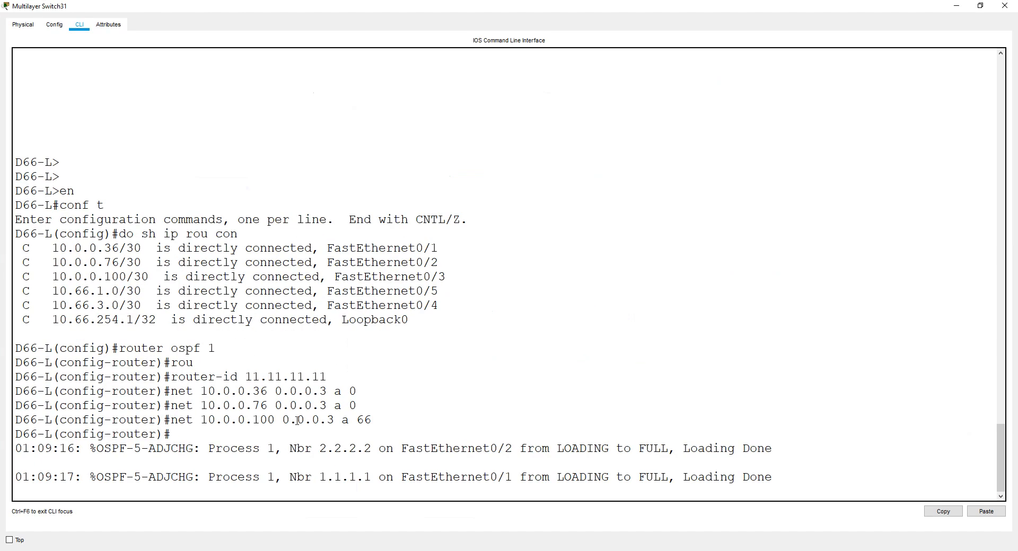
key(Return)
key(Up)
key(Return)
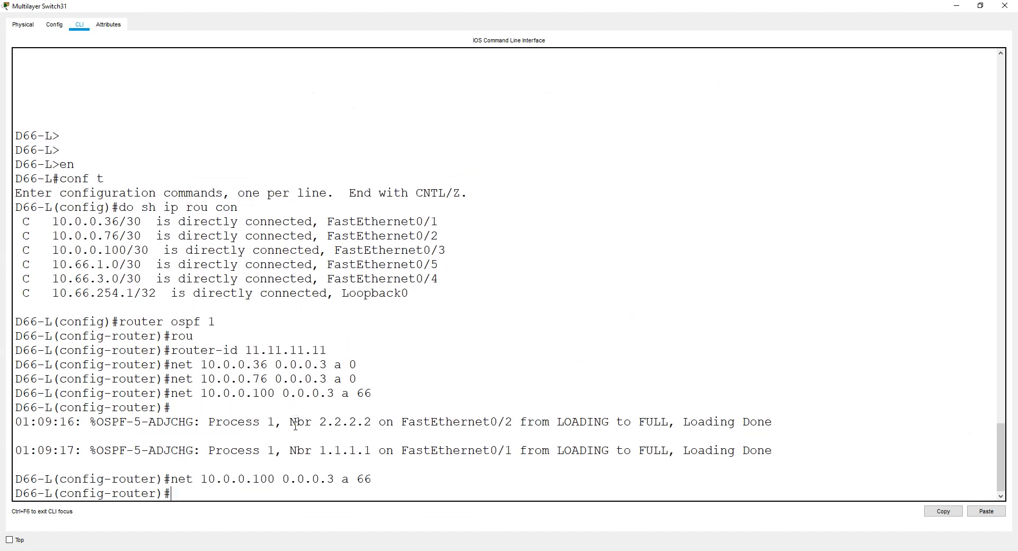
key(Up)
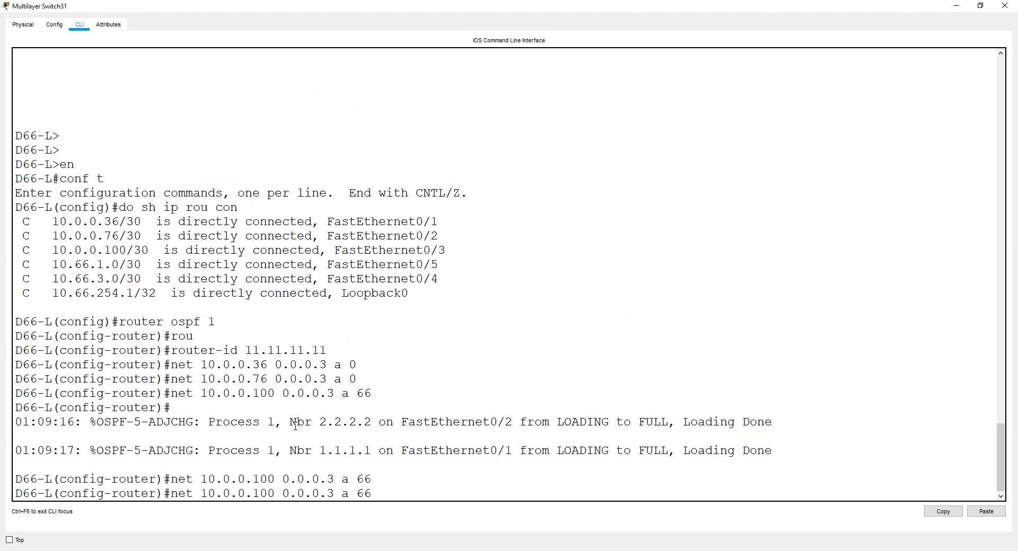
key(Down)
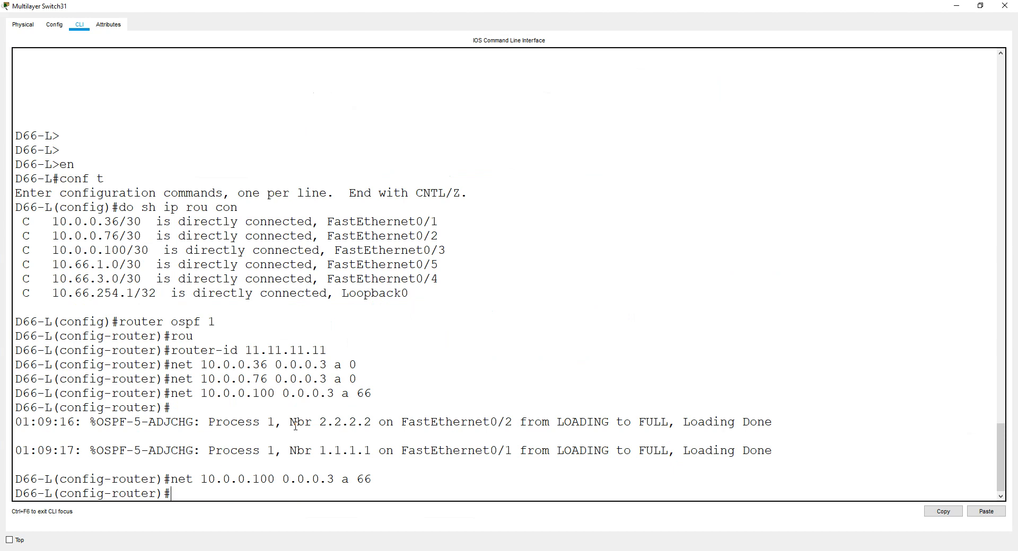
Add network 10.66.1.0 with wildcard 0.0.0.3 to OSPF area 66 on D66-L
text(neet)
key(BackSpace)
key(BackSpace)
key(BackSpace)
text(t 10.66.1.0 0.0.0.3 a 66)
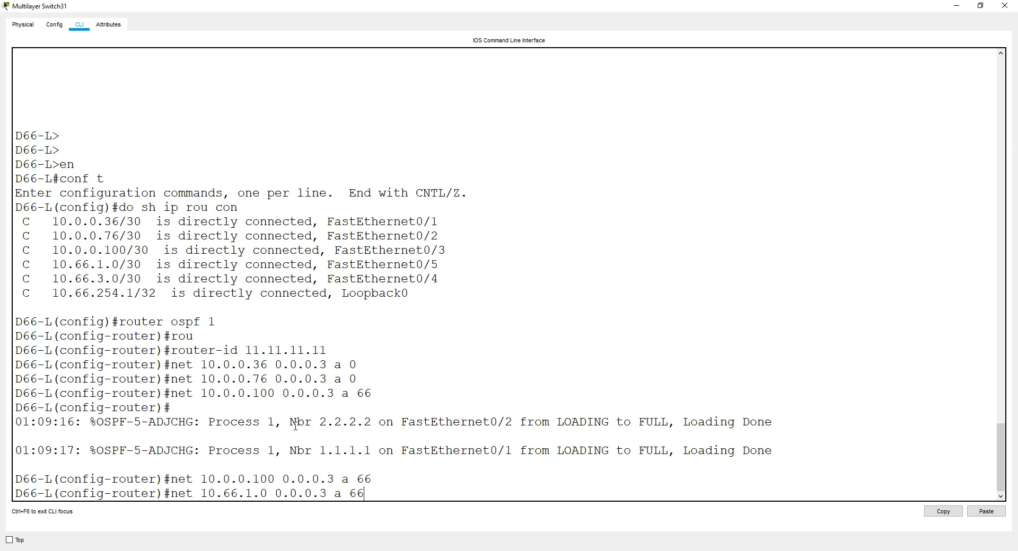
key(Return)
Add network 10.66.3.0 with wildcard 0.0.0.3 to OSPF area 66 on D66-L
text(net)
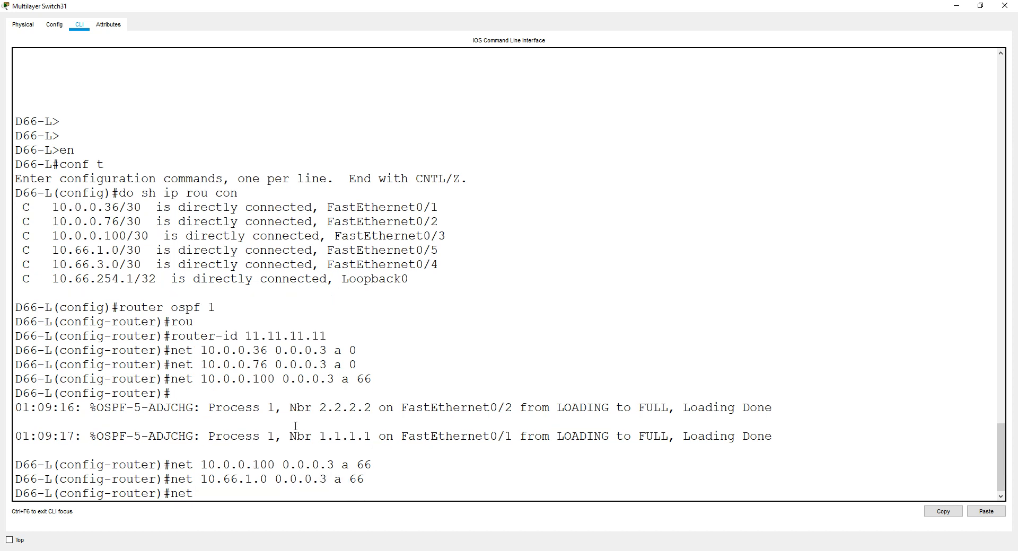
text( 10.5)
key(BackSpace)
text(66.3.0 0.0.03 a)
key(BackSpace)
text(.3 a 66)
key(Return)
Add loopback address 10.66.254.1 with wildcard 0.0.0.0 to OSPF area 66 on D66-L
text(net 10)
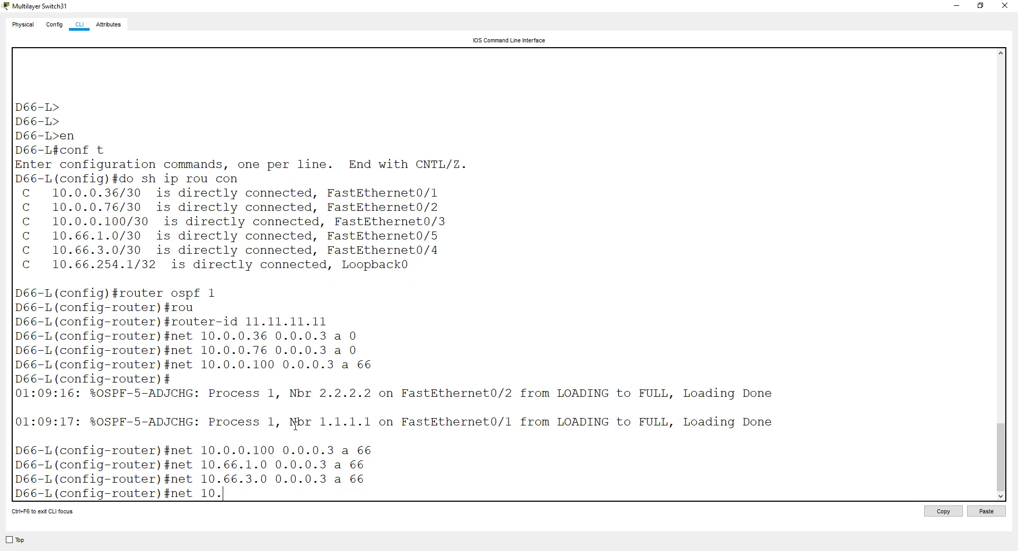
text(.66.254.1 0.0.0.0 a 66)
key(Return)
Make loopback 0 a passive OSPF interface on D66-L, leave configuration mode and close the switch's window
text(pas)
key(Tab)
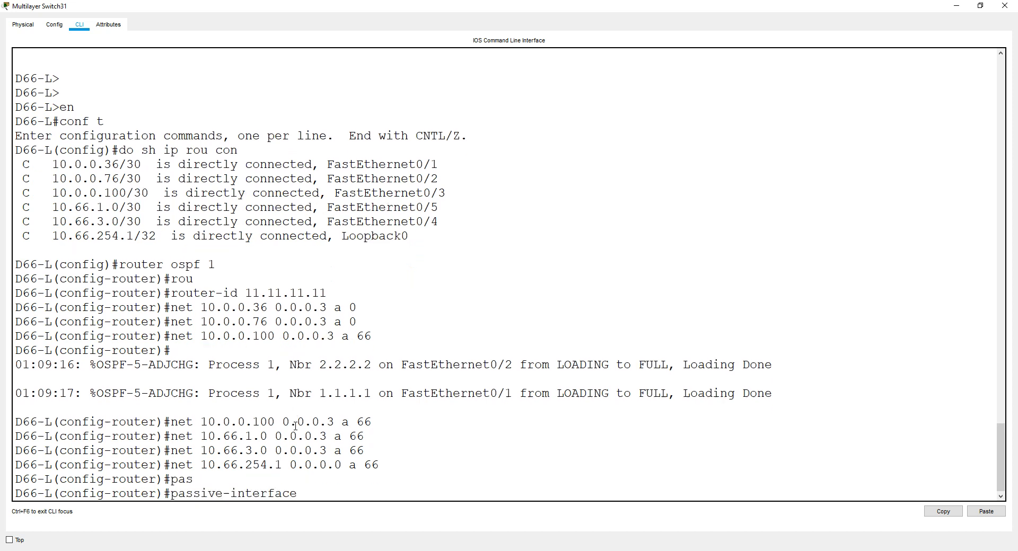
text(lo)
key(Tab)
text(0)
key(Return)
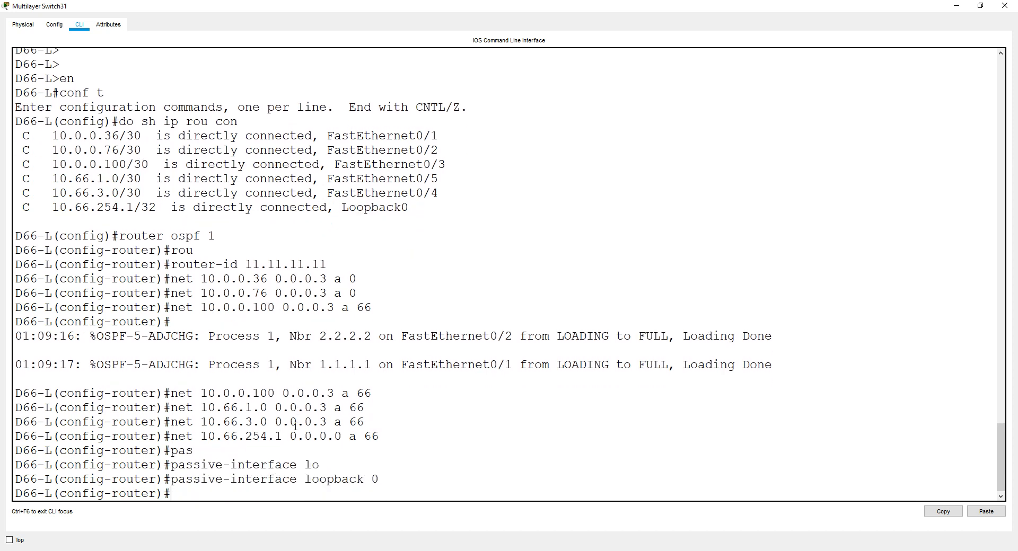
key(ctrl+z)
key(Return)
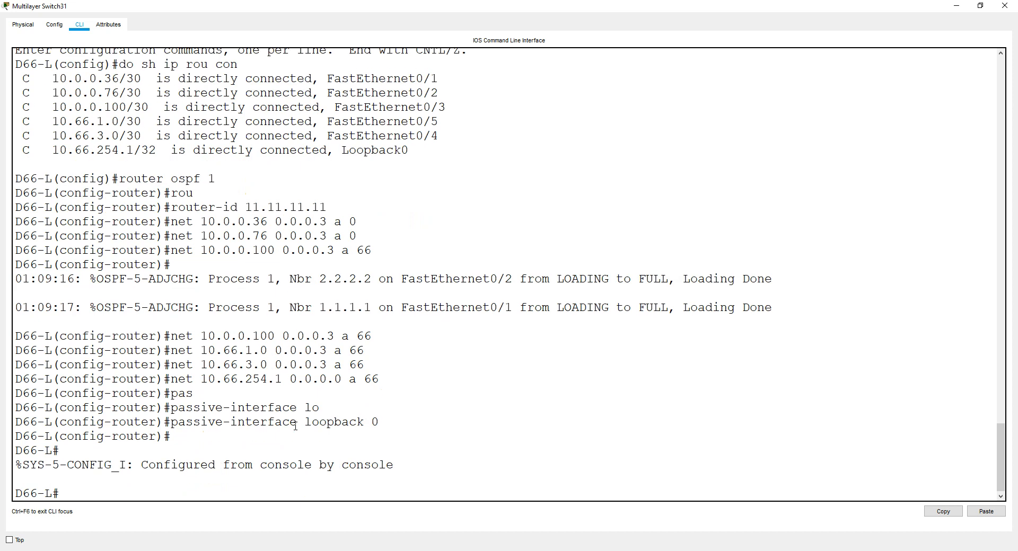
click(1004, 5)
Open the command line of D66-R, the second distribution switch in area 66, and enter global configuration mode
click(487, 207)
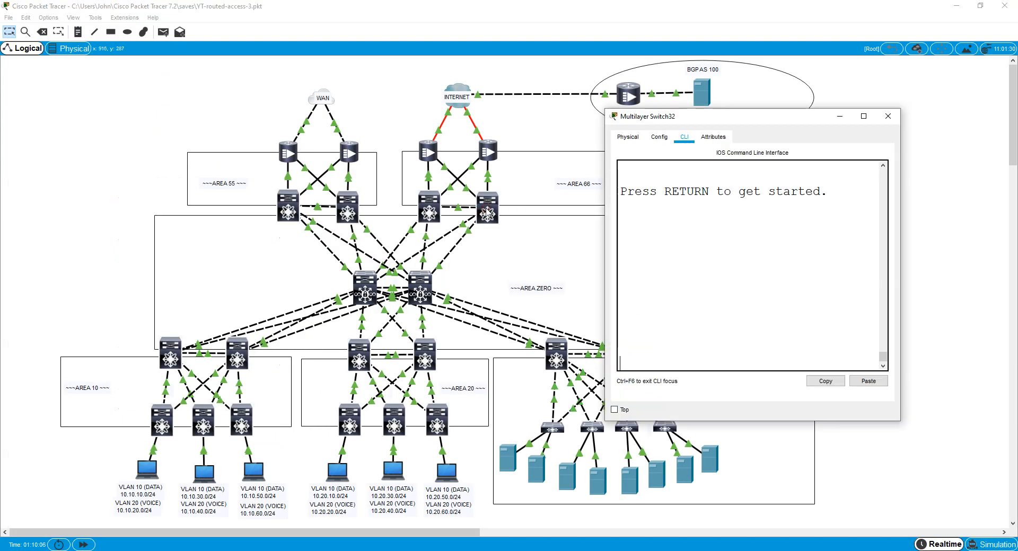
key(Return)
text(en)
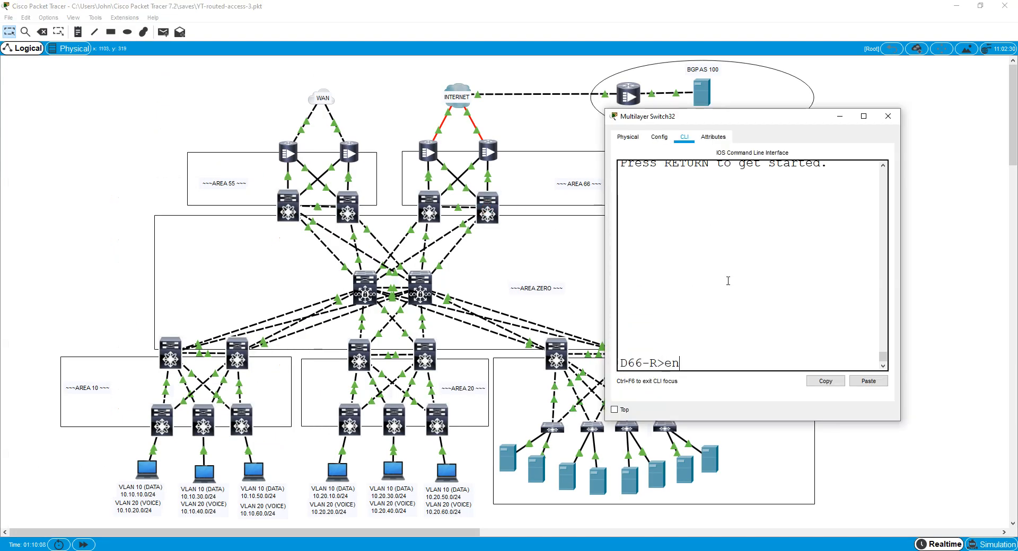
key(Return)
text(conf t)
key(Return)
List D66-R's directly connected routes and maximize the switch's window to read them
text(do sh ip r)
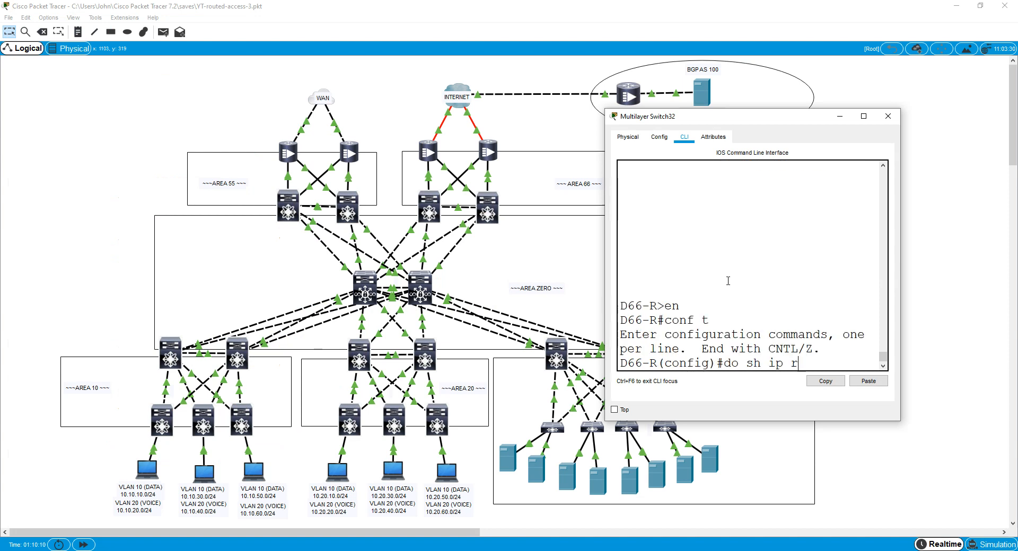
text(ou con)
key(Return)
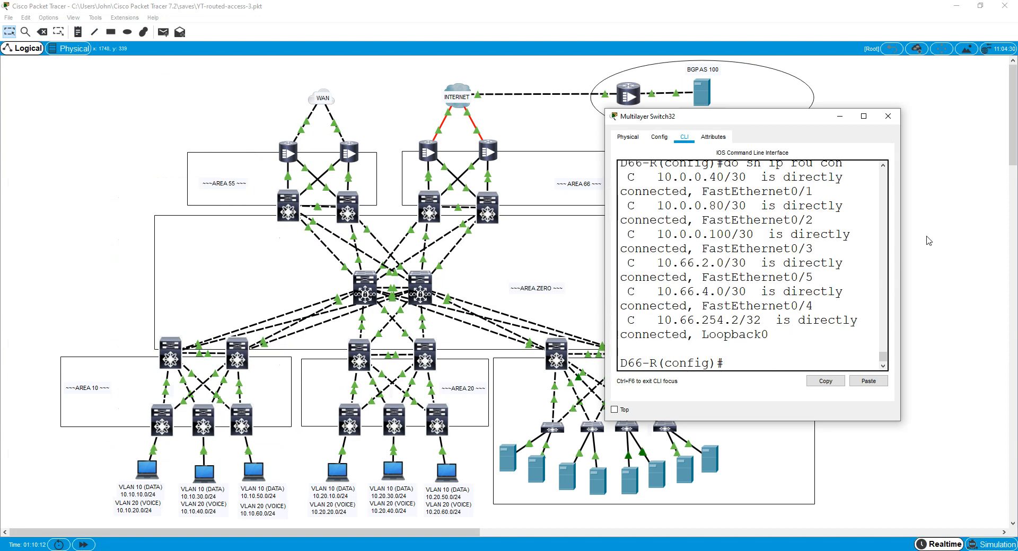
drag(902, 250, 1015, 250)
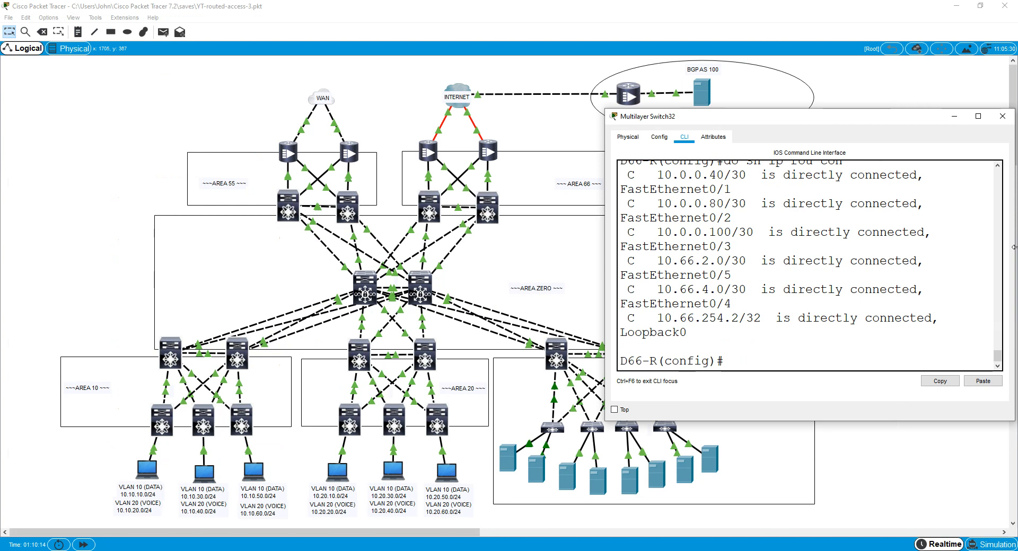
click(978, 117)
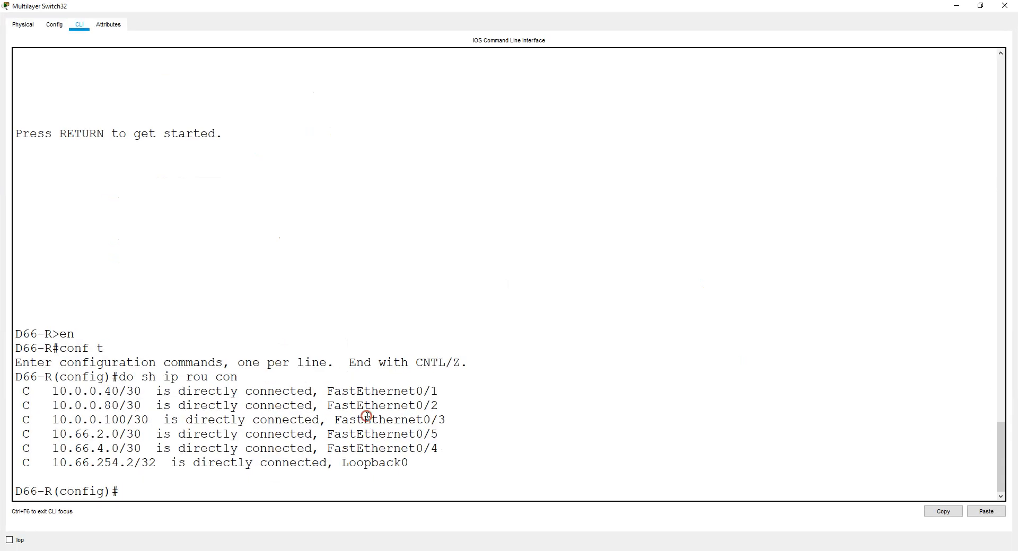
Start OSPF process 1 on D66-R and set its router ID to 12.12.12.12
text(conf t)
key(Return)
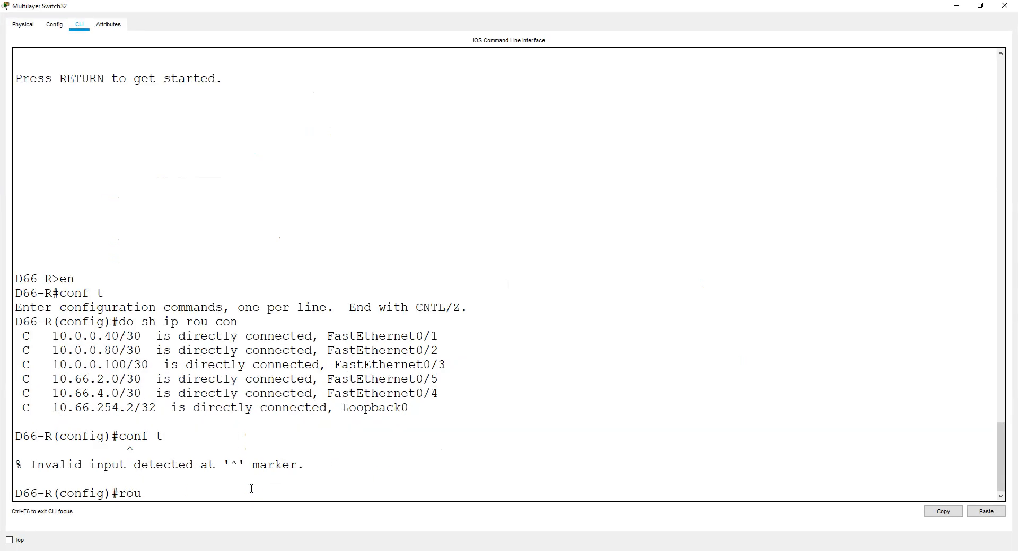
text(router ospf 1)
key(Return)
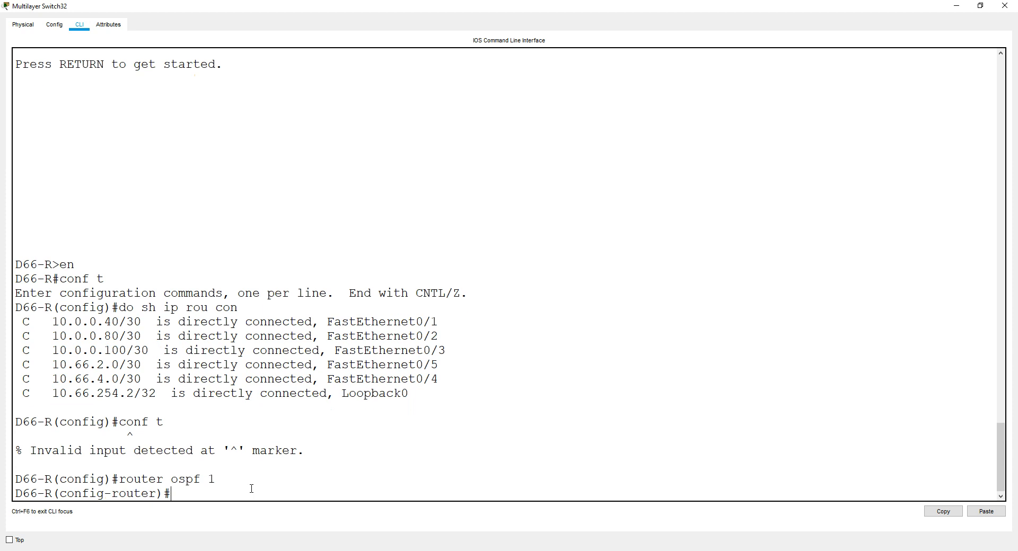
text(rou)
key(Tab)
text(12.12.12.12)
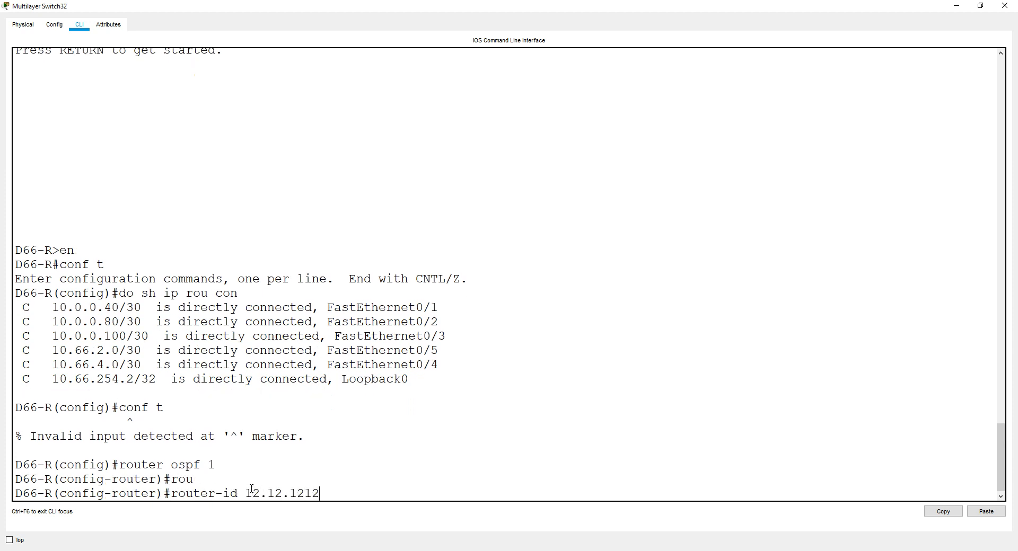
key(Return)
Add network 10.0.0.40 with wildcard 0.0.0.3 to OSPF area 0 on D66-R
text(net )
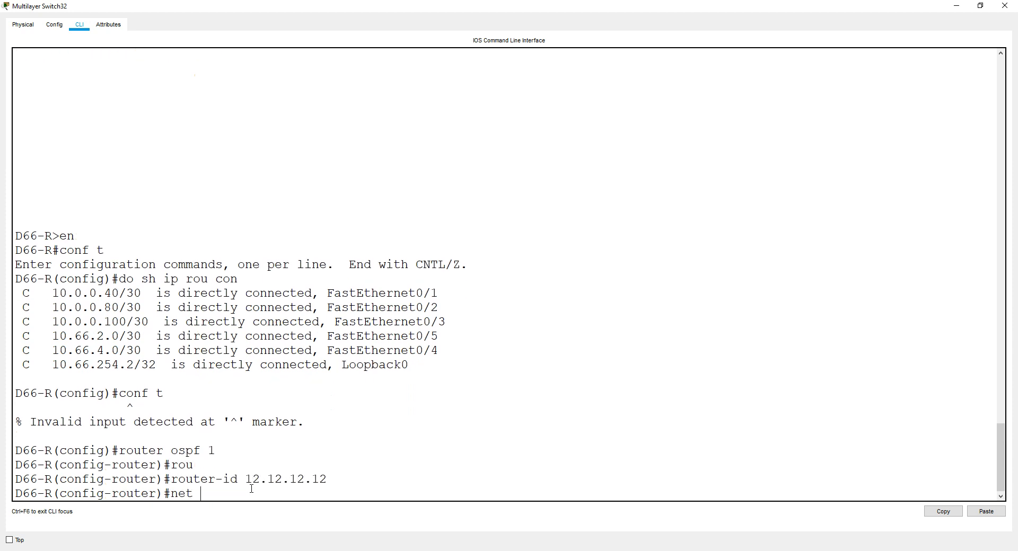
text(10.0.0.40 0.0.0.3 a 0)
key(Return)
Add network 10.0.0.80 with wildcard 0.0.0.3 to OSPF area 0 on D66-R
text(ne)
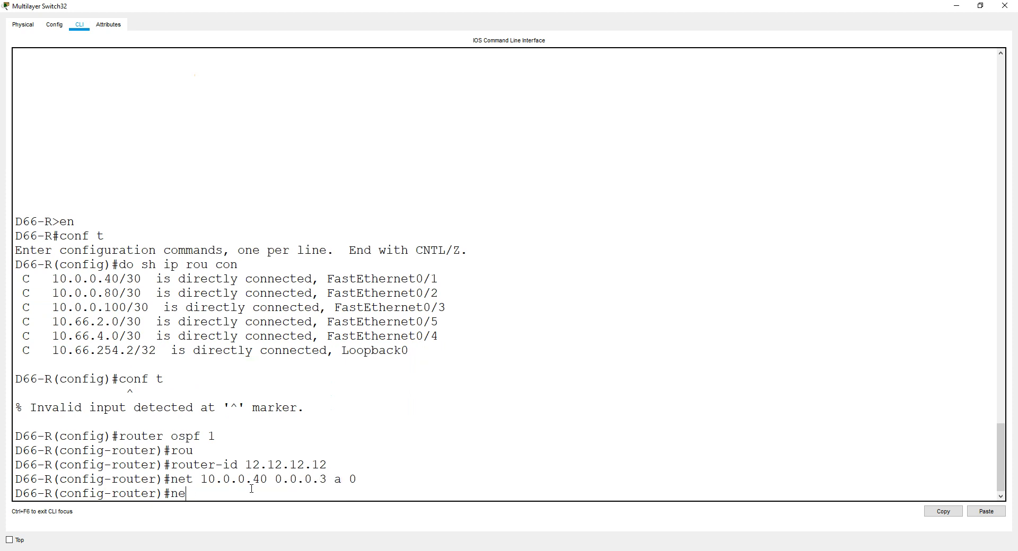
key(BackSpace)
key(BackSpace)
key(Up)
key(Left)
key(Left)
key(Left)
key(Left)
key(Left)
key(Left)
key(Left)
key(Left)
key(Left)
key(Left)
key(Left)
key(Left)
key(Left)
key(Left)
key(BackSpace)
text(8)
key(Return)
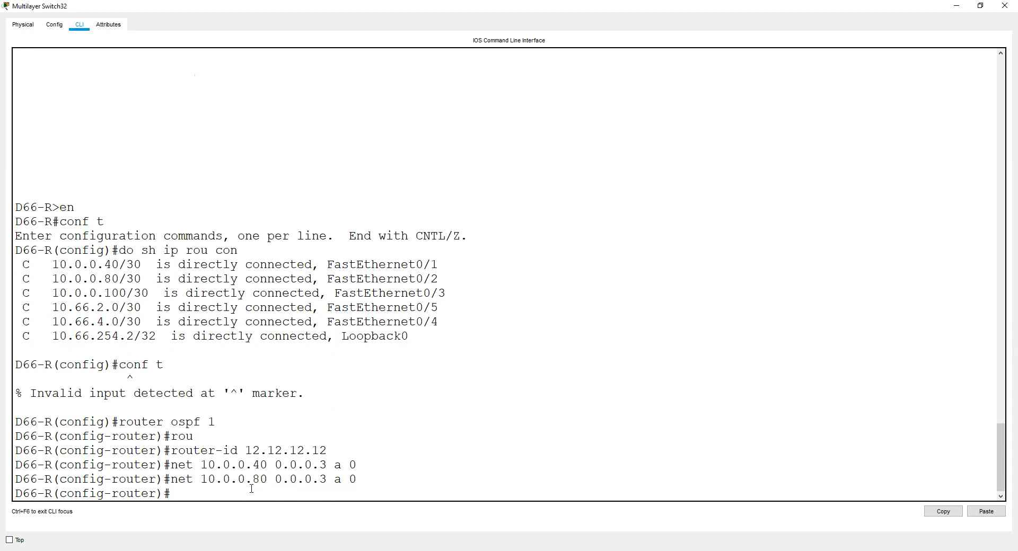
Add network 10.0.0.100 with wildcard 0.0.0.3 to OSPF area 66 on D66-R
text(net 10.0.0.)
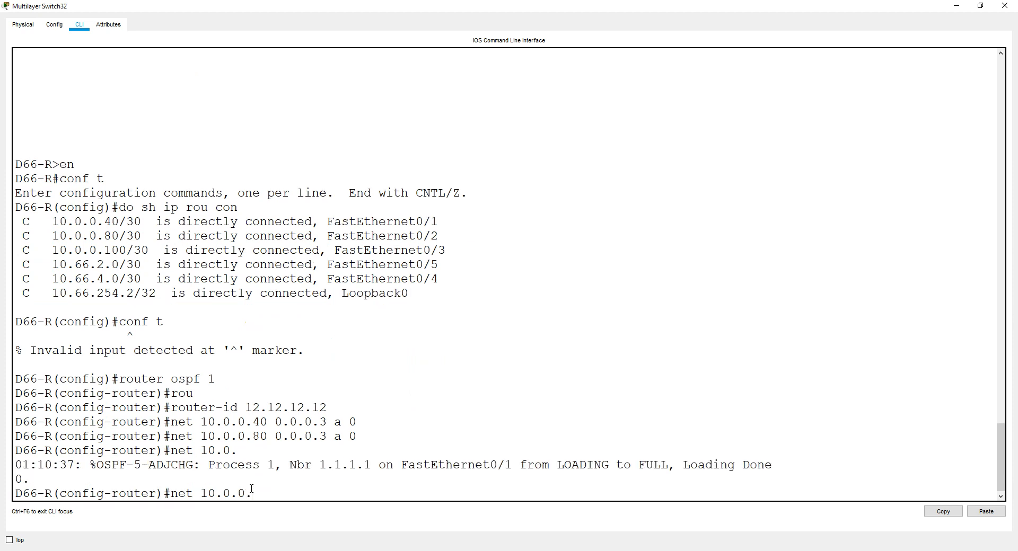
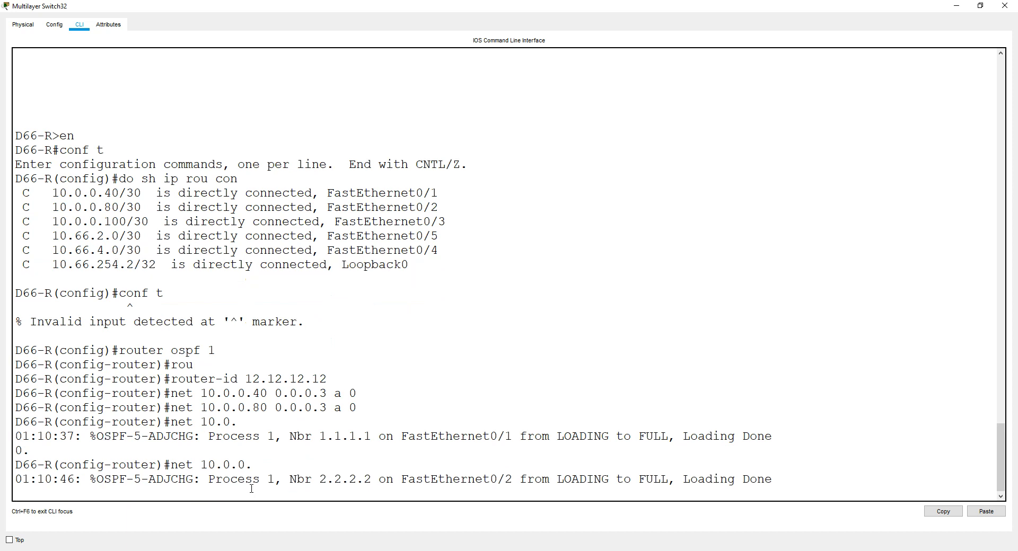
key(Return)
key(Up)
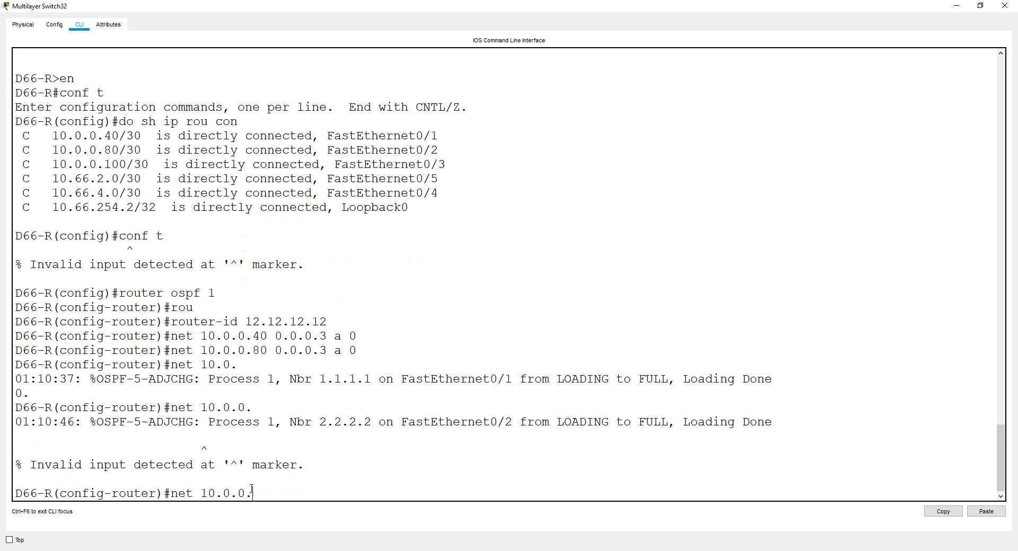
text(100 0.0.0.3 a 66)
key(Return)
Add network 10.66.2.0 with wildcard 0.0.0.3 to OSPF area 66 on D66-R
text(net 10.66.2.0)
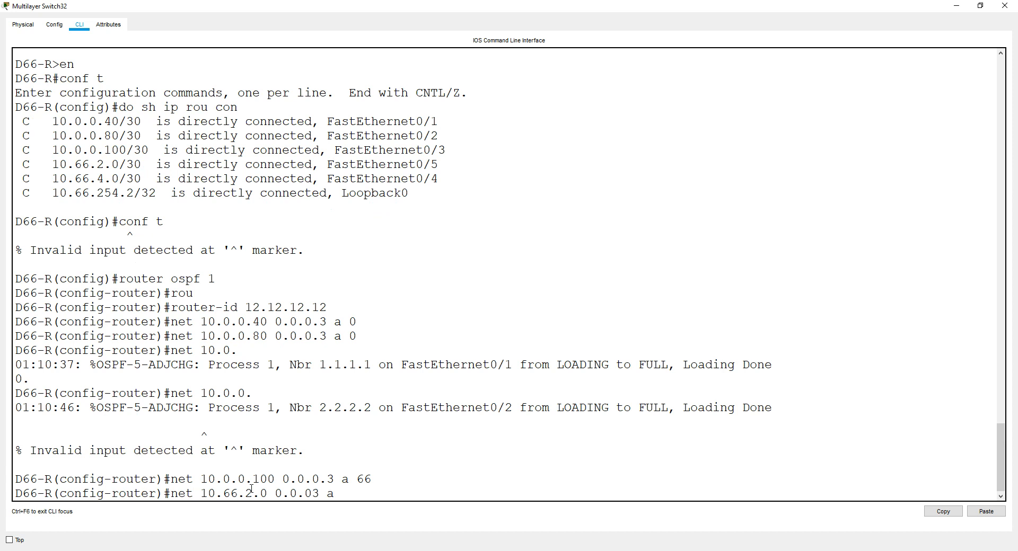
text(66)
key(Return)
key(Up)
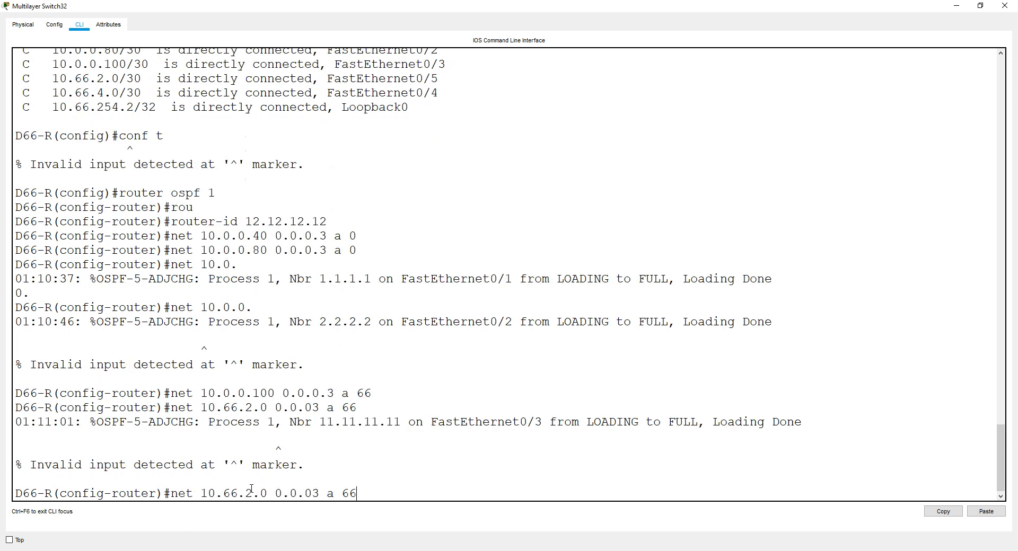
key(BackSpace)
key(BackSpace)
key(BackSpace)
key(Return)
Add network 10.66.4.0 with wildcard 0.0.0.3 to OSPF area 66 on D66-R
key(Up)
key(Left)
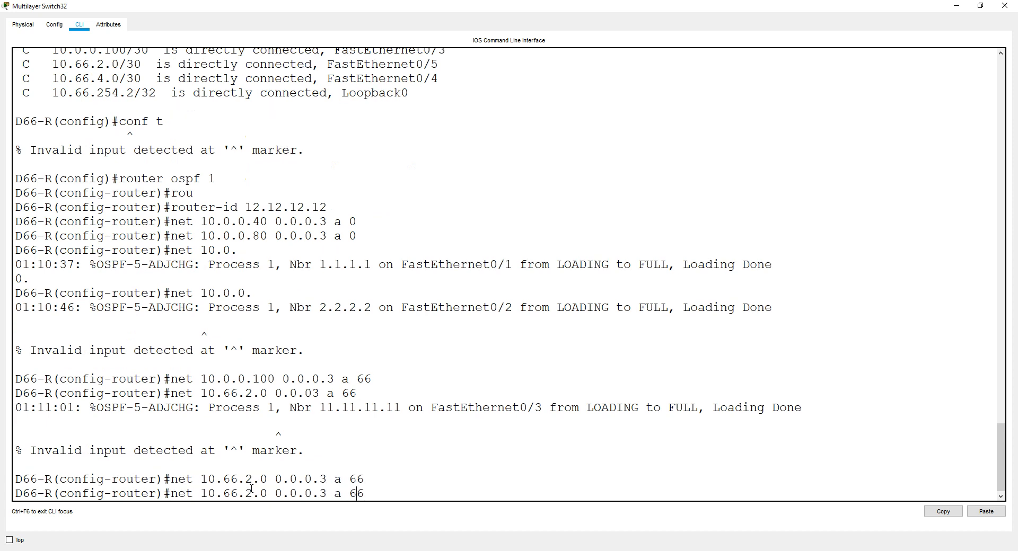
key(BackSpace)
text(4)
key(Return)
Add the loopback network 10.66.254.2 with wildcard 0.0.0.0 to OSPF area 66 on D66-R
text(net 10.)
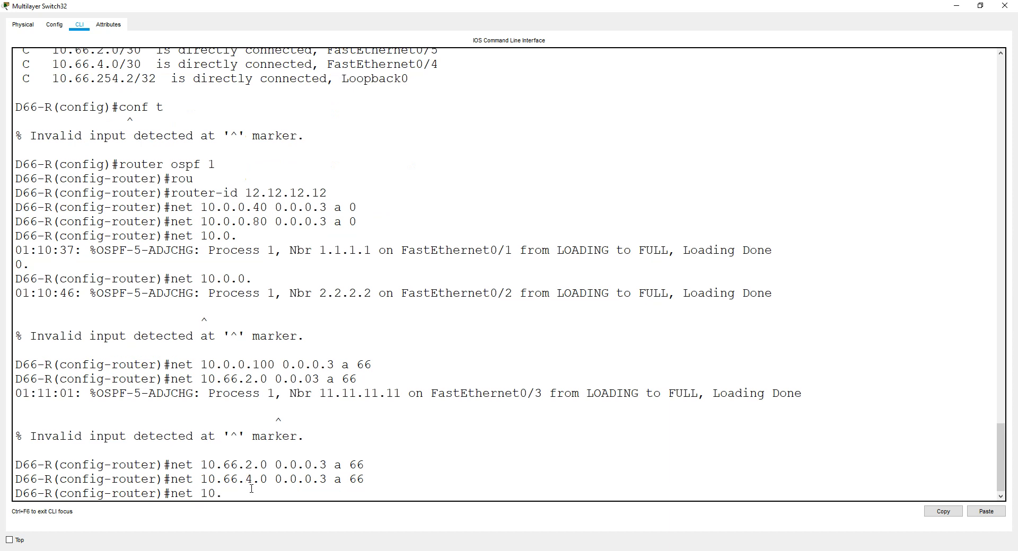
text(66)
text(.254.2 0.0.0.0 a 66)
key(Return)
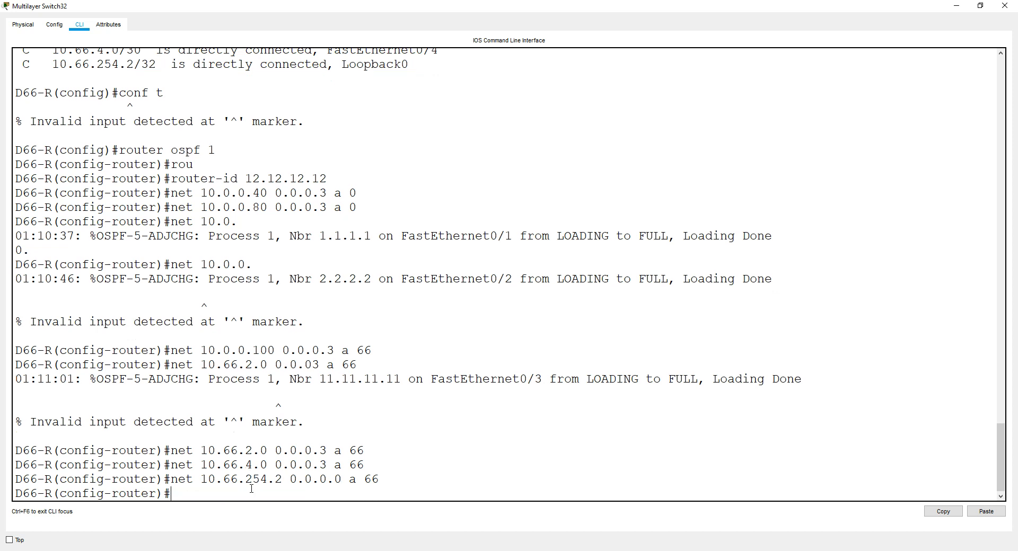
Make loopback 0 a passive OSPF interface on D66-R, then leave configuration mode and close the switch window
text(pas)
key(Tab)
text(lo)
key(Tab)
text(0)
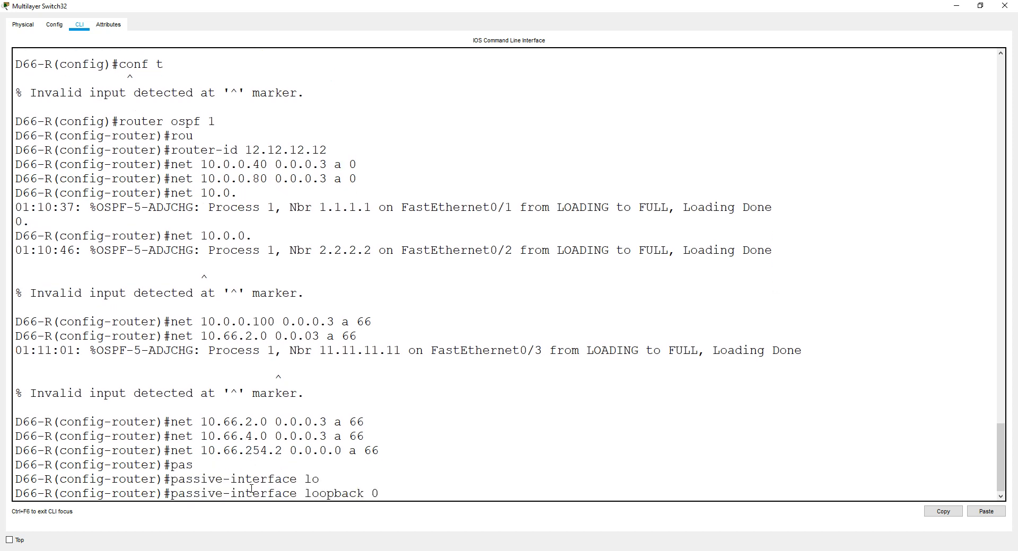
key(Return)
key(ctrl+c)
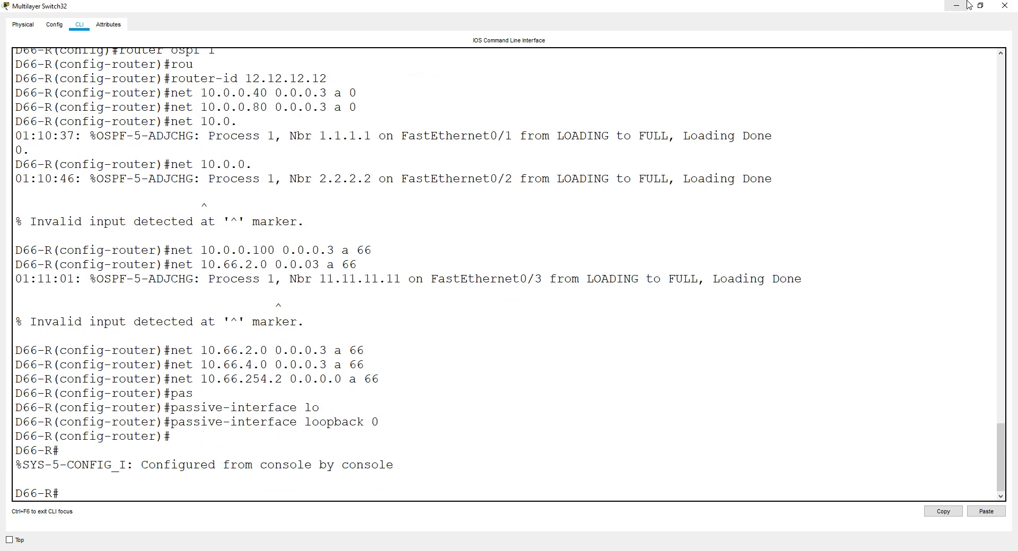
click(1005, 5)
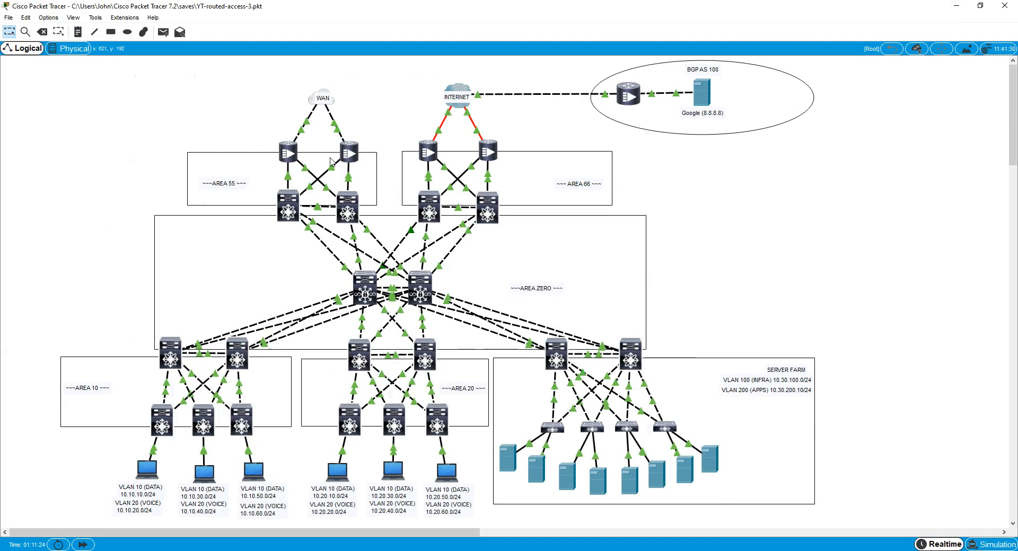
Open the console of the Area 55 router WAN-L and enter the configuration of OSPF process 1
click(289, 155)
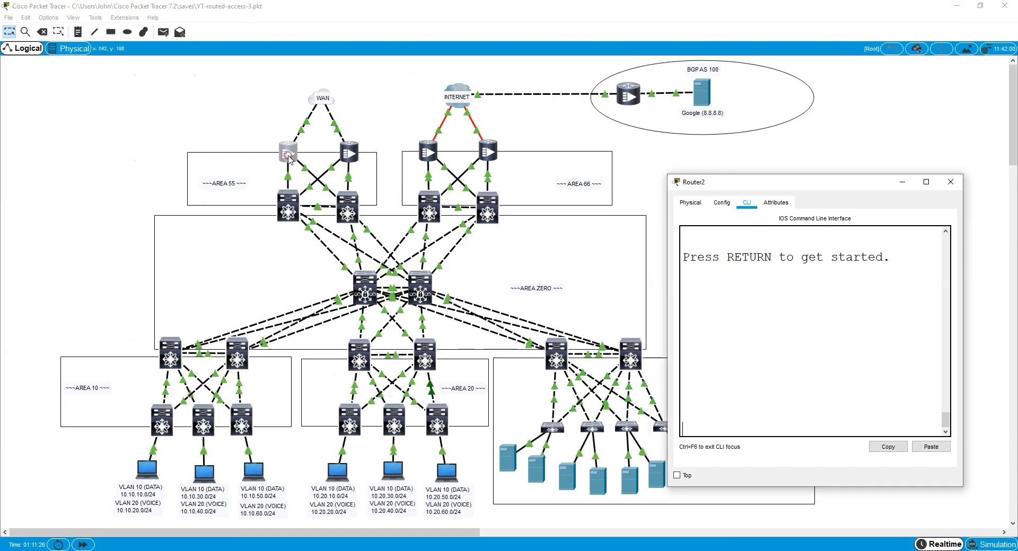
click(710, 295)
key(Return)
key(Return)
key(Return)
key(Return)
text(en)
key(Return)
text(conf)
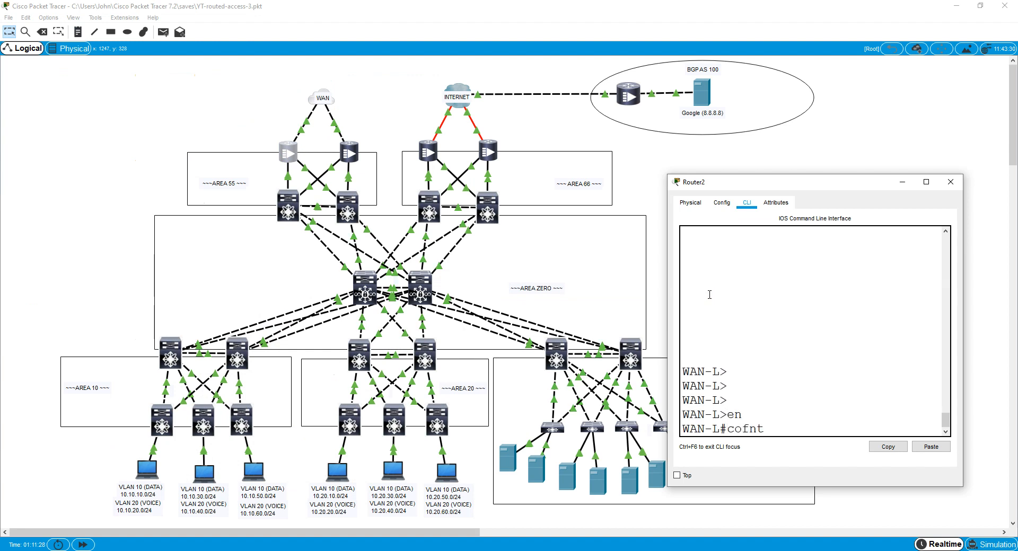
key(BackSpace)
key(BackSpace)
text(nf t)
key(Return)
text(router ospf 1)
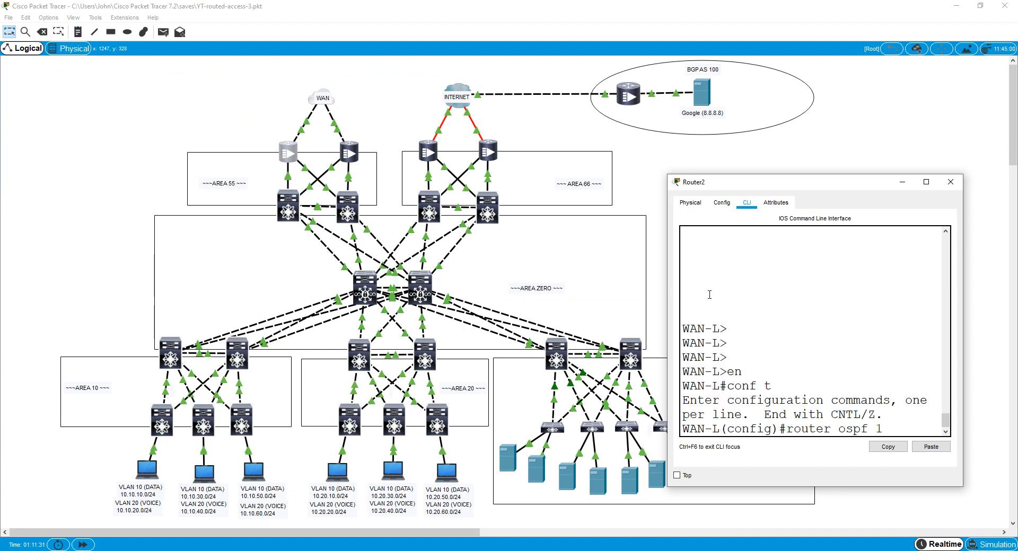
key(Return)
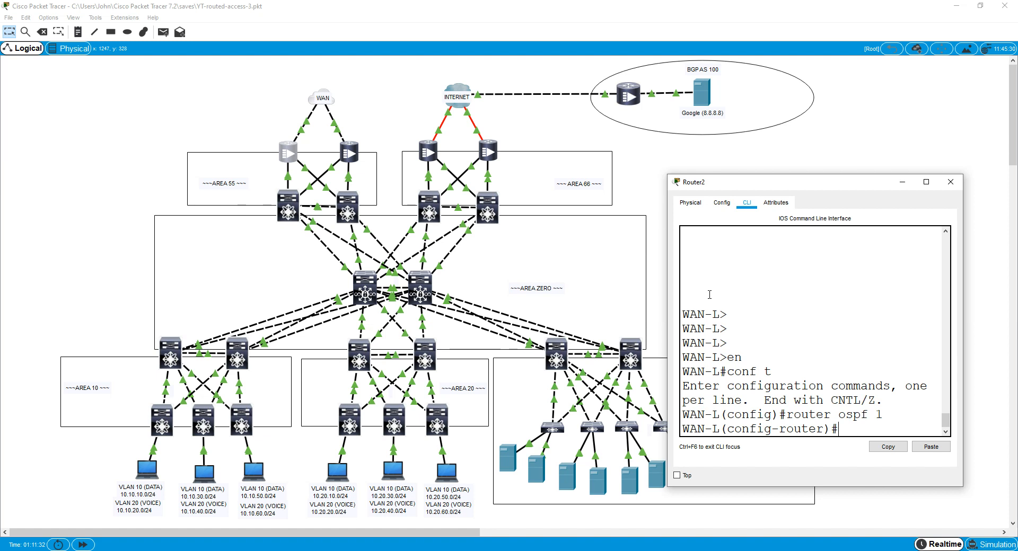
Add network 0.0.0.0 with wildcard 255.255.255.255 to OSPF area 66 on WAN-L
text(net 0.0.0.0)
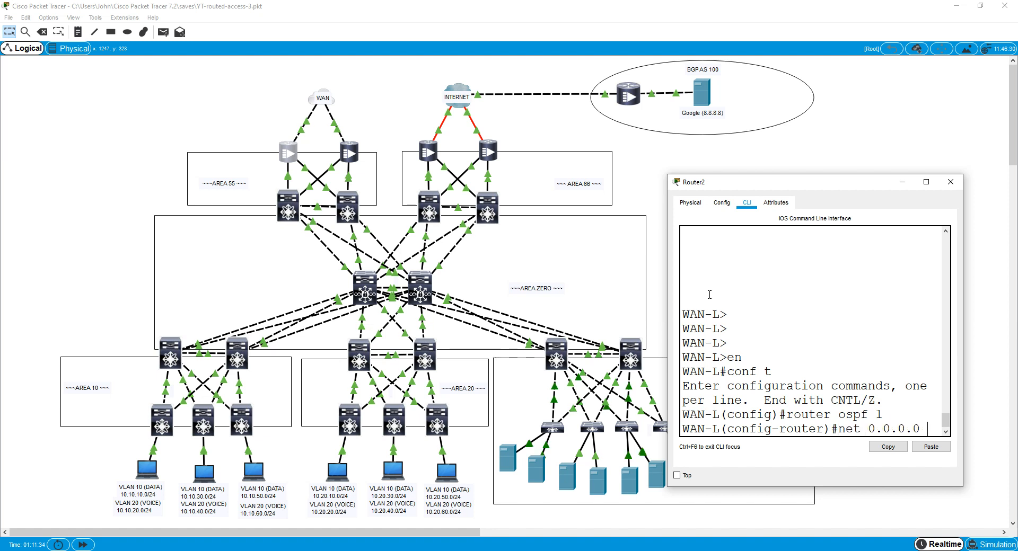
text( 255.255.255.255)
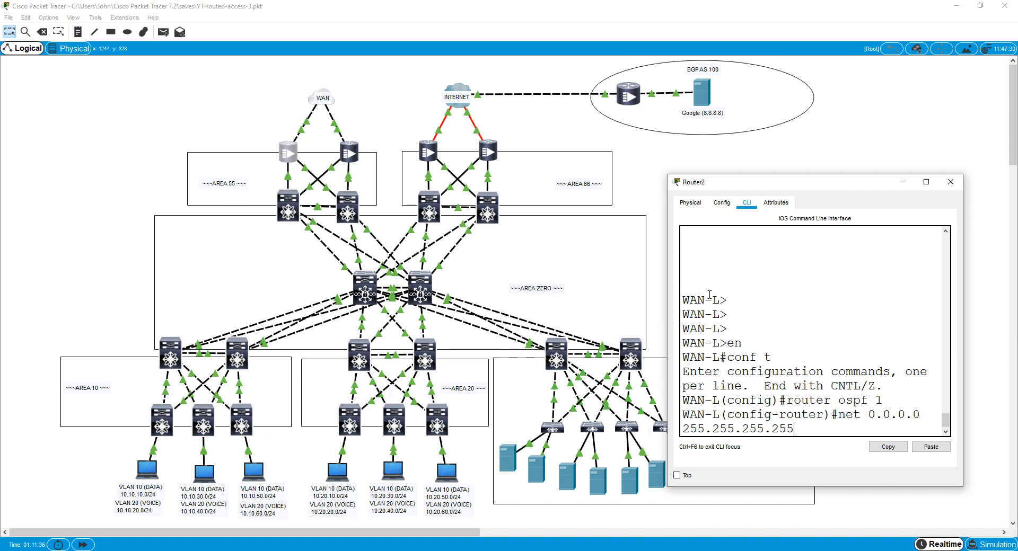
text( a 66)
key(Return)
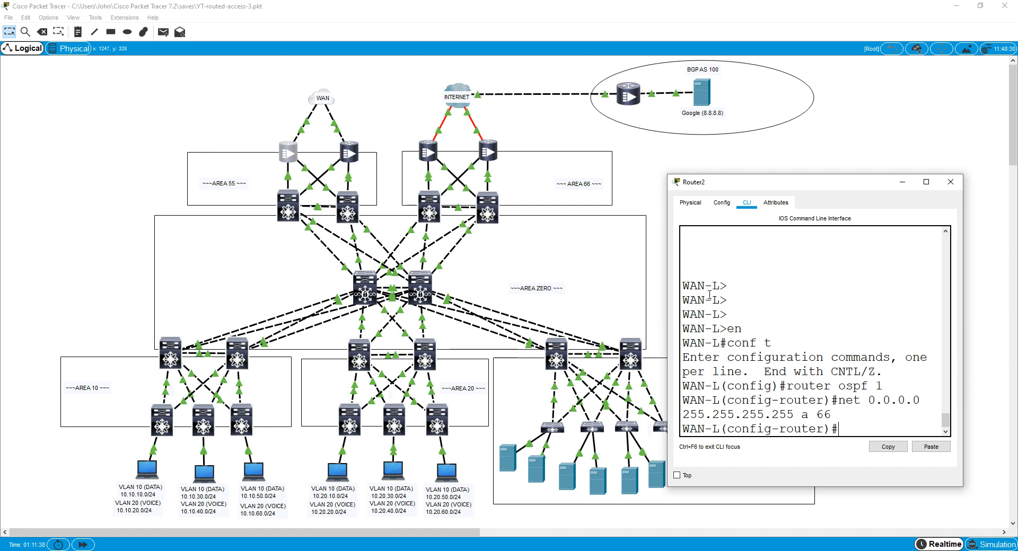
Remove the 0.0.0.0 255.255.255.255 area 66 network statement from OSPF on WAN-L
key(Up)
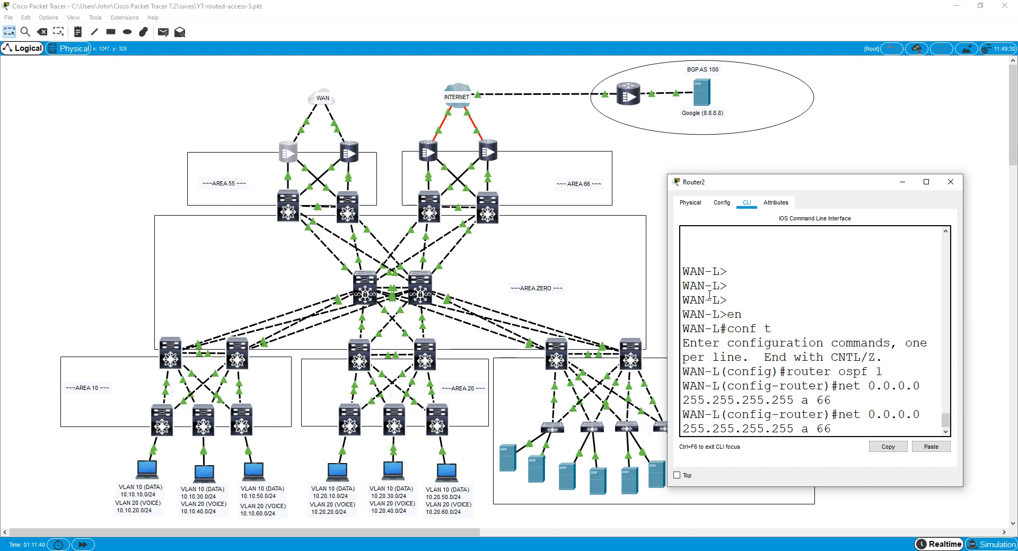
key(Home)
text(no)
key(Return)
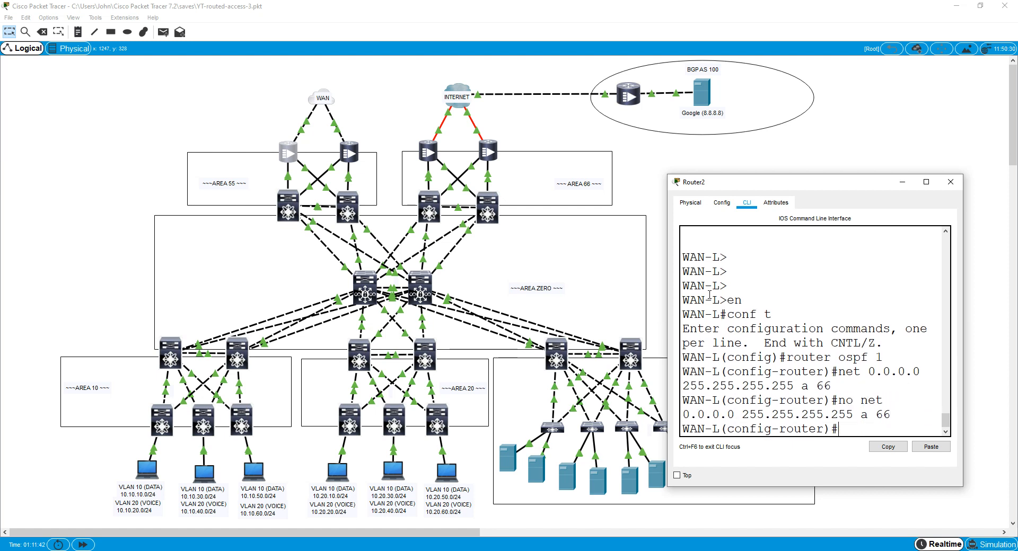
Add network 0.0.0.0 with wildcard 255.255.255.255 to OSPF area 55 on WAN-L and leave configuration mode
key(Up)
key(Up)
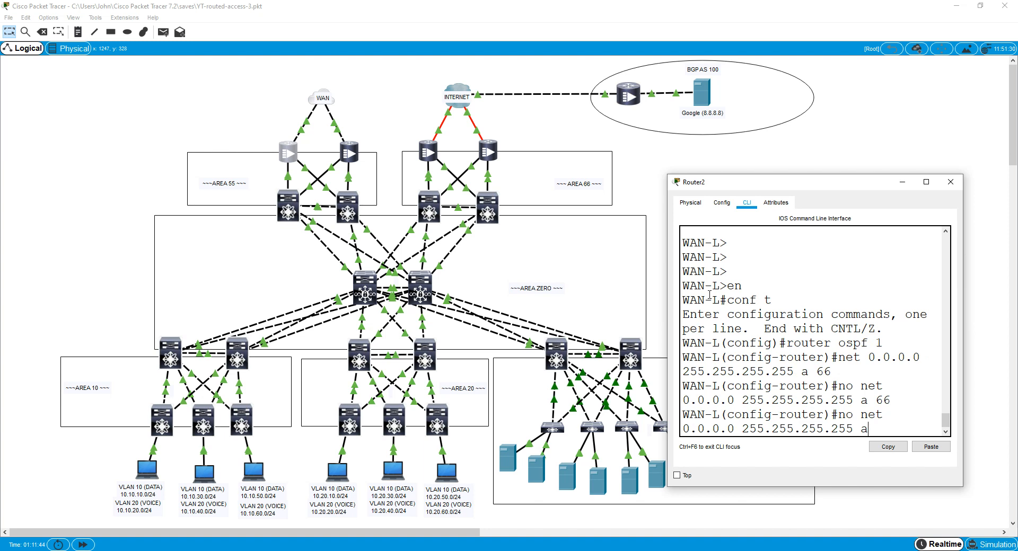
key(BackSpace)
key(BackSpace)
text(55)
key(Return)
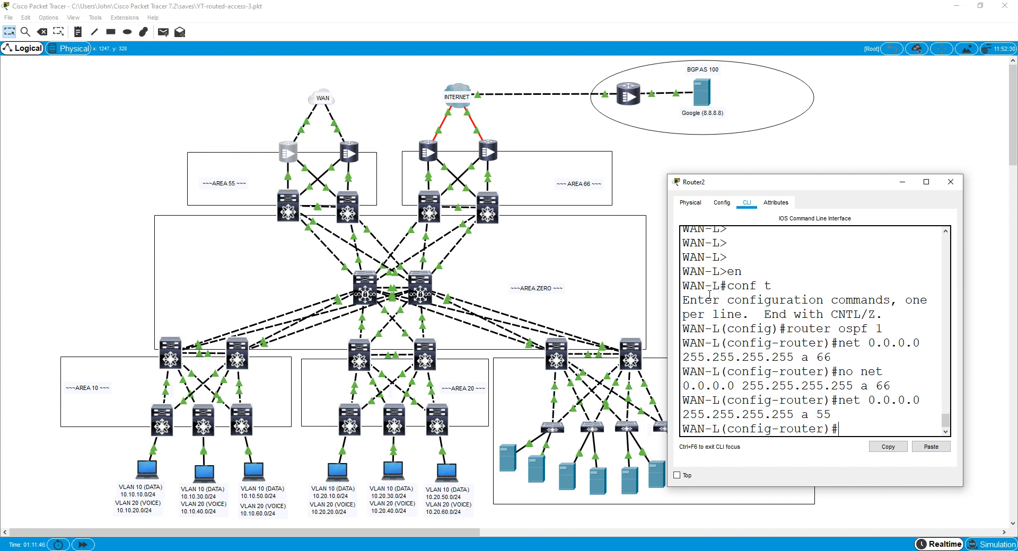
key(ctrl+z)
Open the console of the other Area 55 router, WAN-R, and enter global configuration mode
click(349, 153)
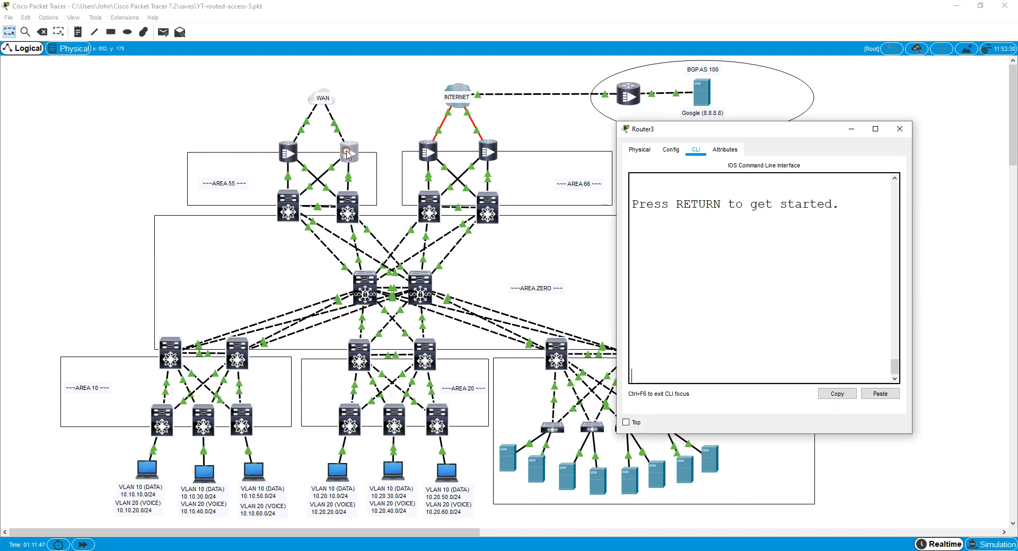
click(704, 277)
key(Return)
key(Return)
text(en)
key(Return)
text(conf t)
key(Return)
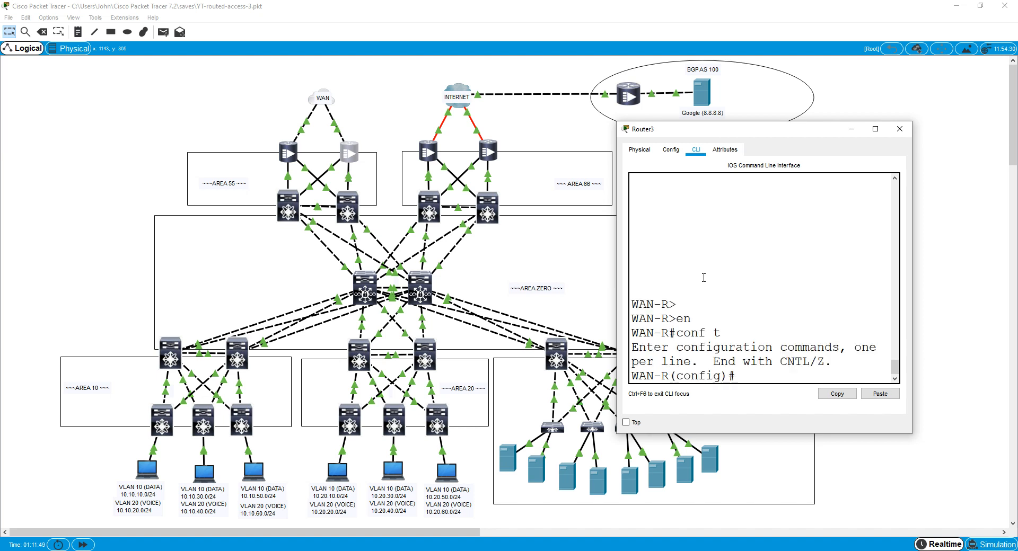
Under OSPF process 1 on WAN-R, add network 0.0.0.0 with wildcard 255.255.255.255 to area 55, then close its window
text(router ispf)
key(BackSpace)
key(BackSpace)
key(BackSpace)
key(BackSpace)
text(ospf 1)
key(Return)
text(net )
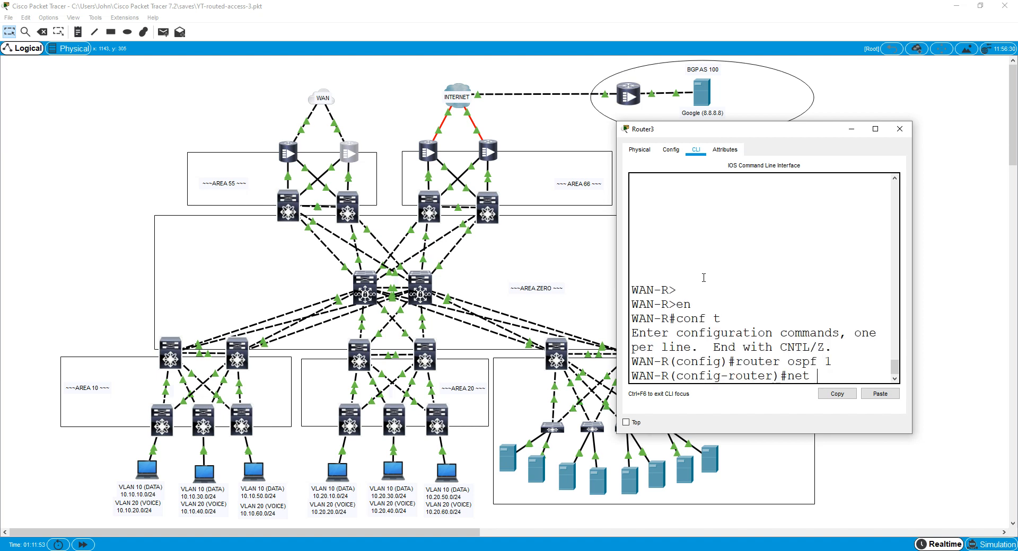
text(0.0.0.0 255.2)
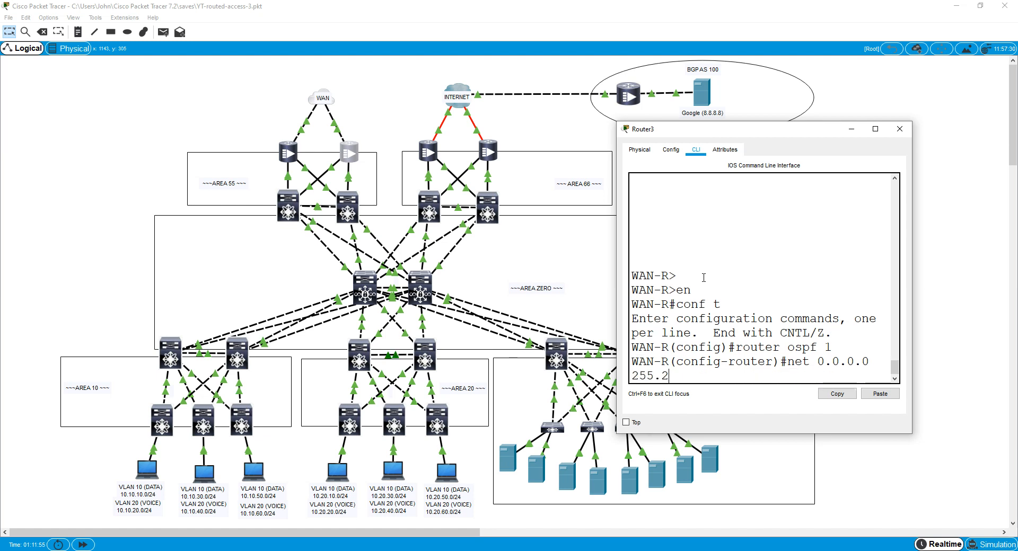
text(55.255.255.255 a 55)
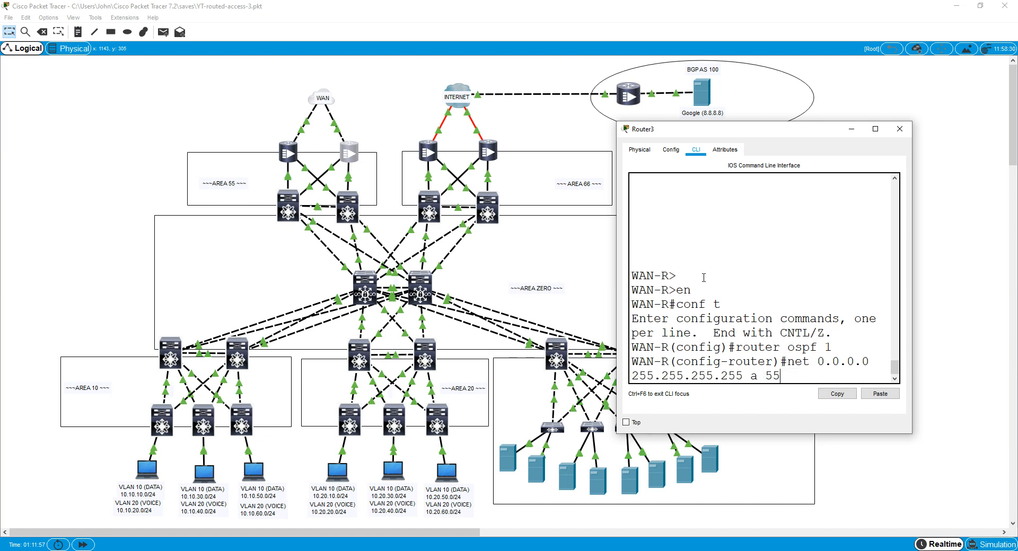
key(Return)
key(ctrl+z)
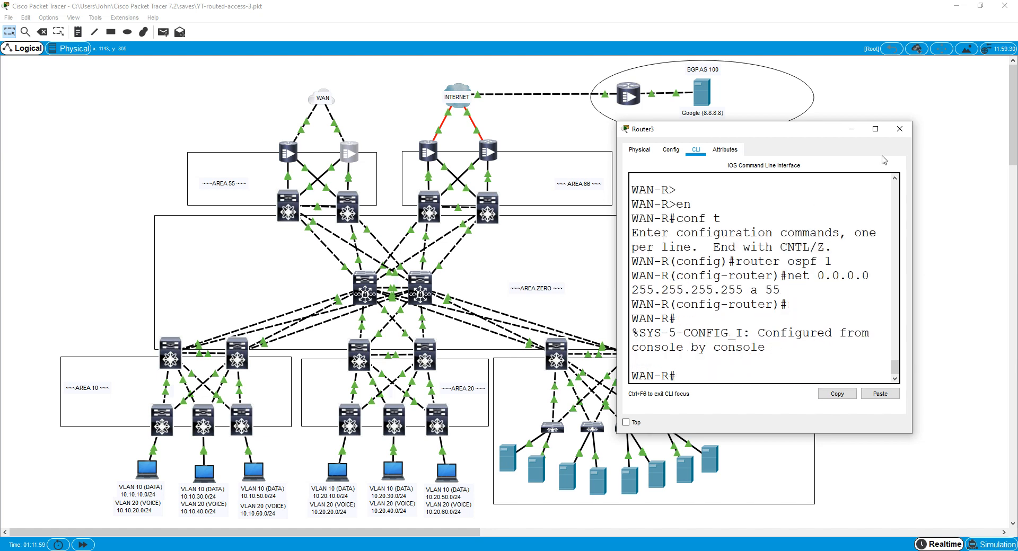
click(899, 129)
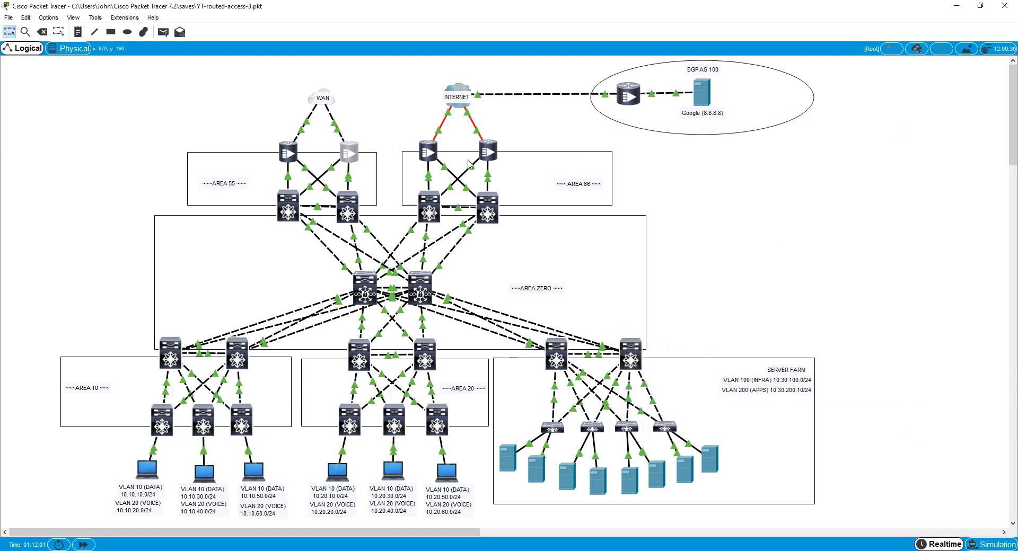
Open the console of the Area 66 internet router INT-L and enter global configuration mode
mouse_move(436, 163)
click(424, 153)
key(Return)
key(Return)
key(Return)
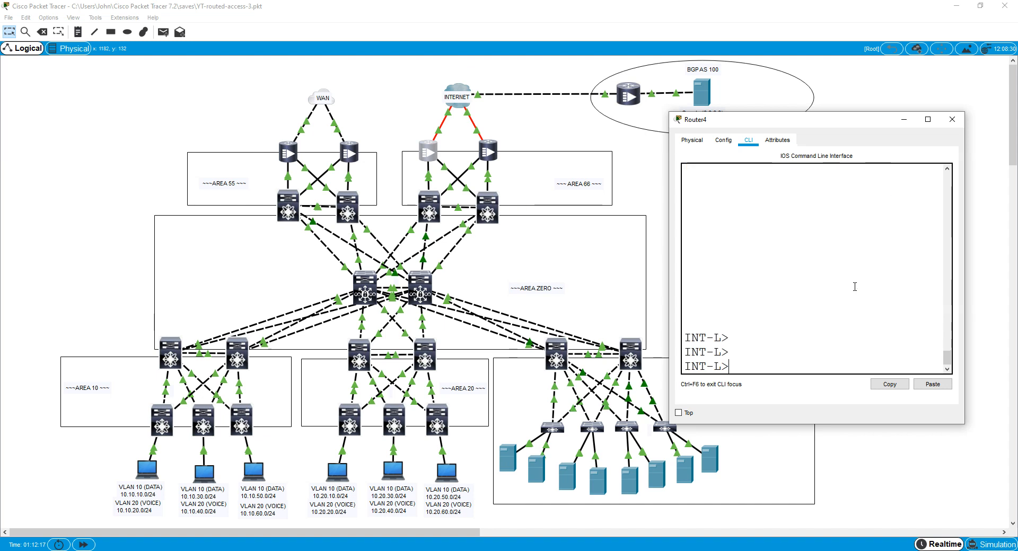
text(en)
key(Return)
text(conf t)
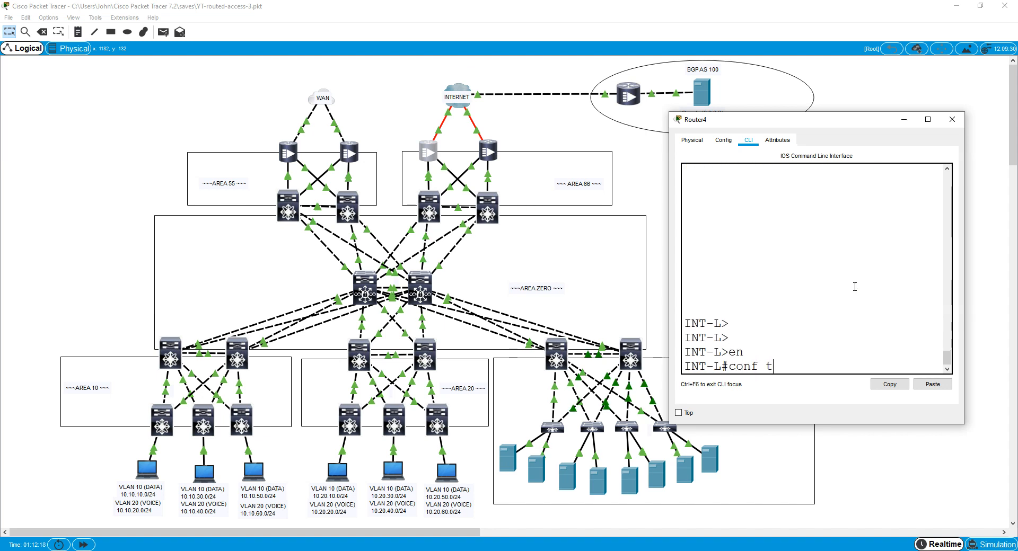
key(Return)
List INT-L's connected routes in a widened console and examine the internet-facing route on GigabitEthernet0/0/0
text(do sh ip rou con)
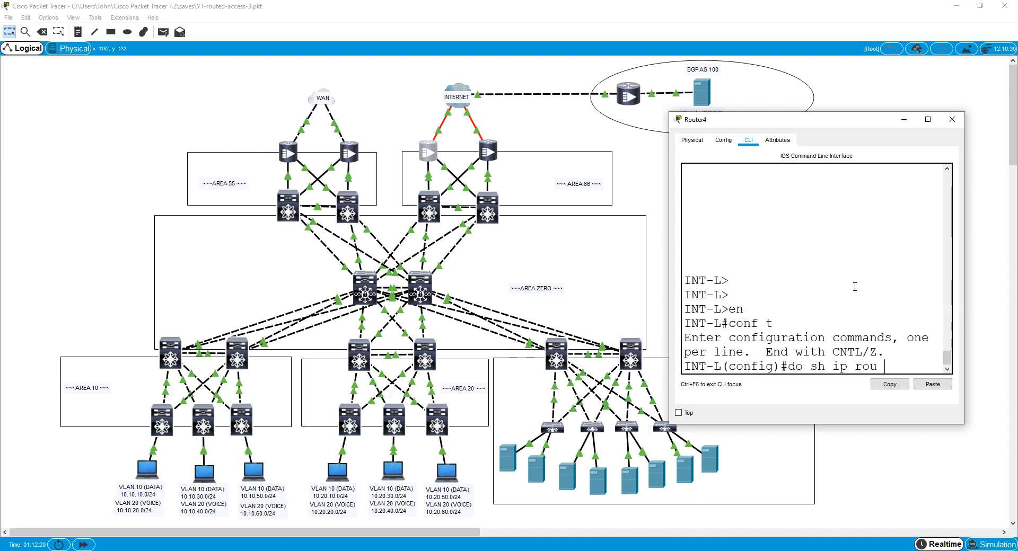
key(Return)
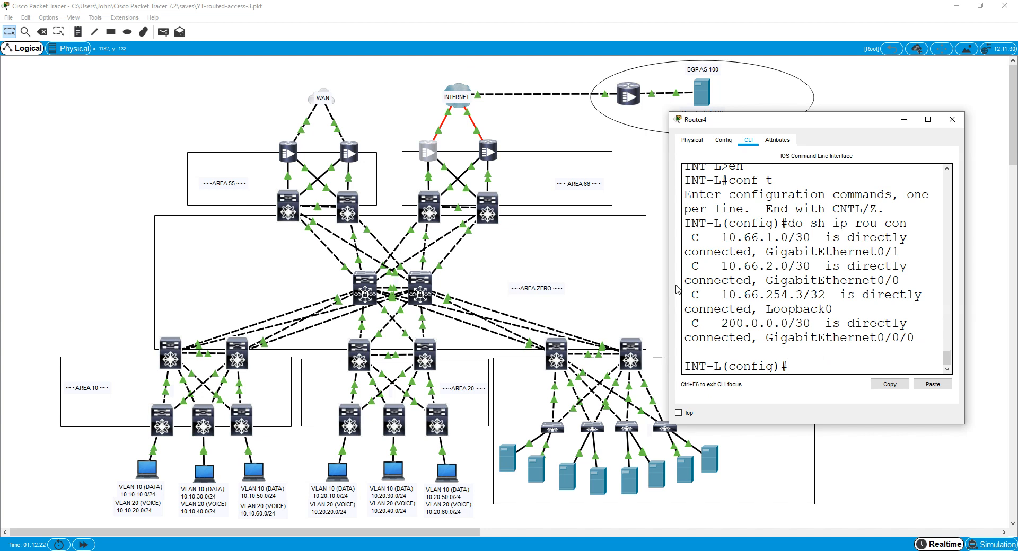
drag(668, 284, 206, 318)
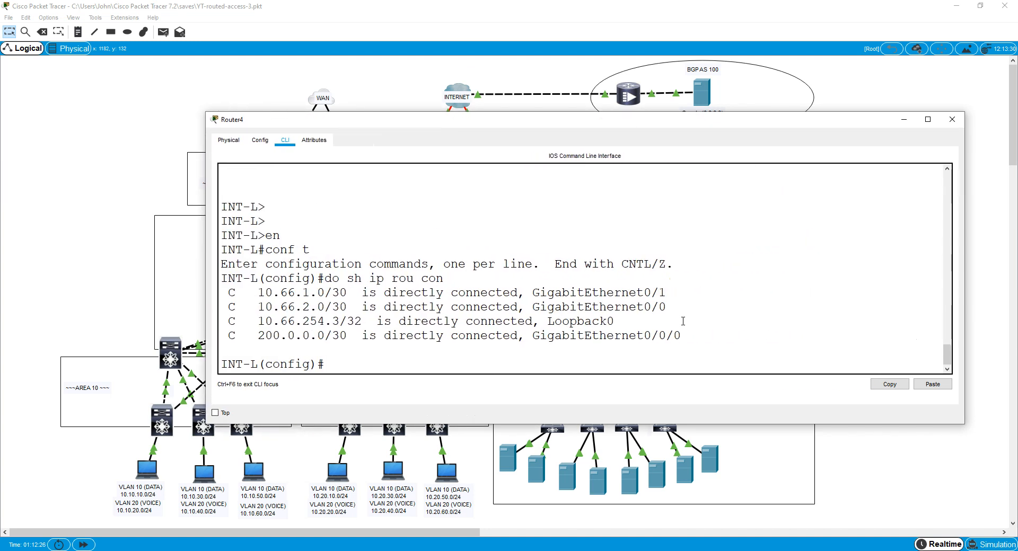
drag(683, 336, 257, 336)
click(690, 341)
drag(691, 341, 242, 336)
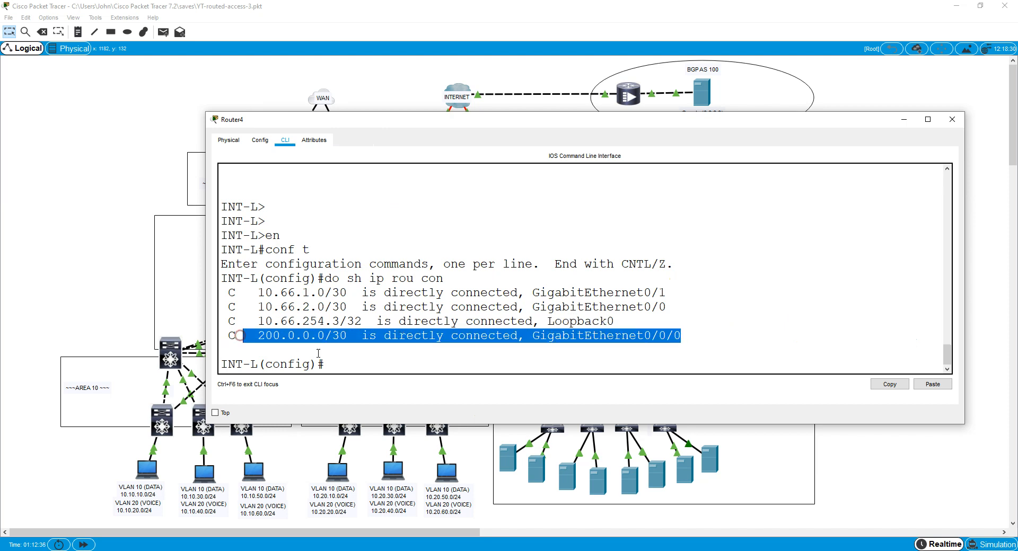
click(349, 360)
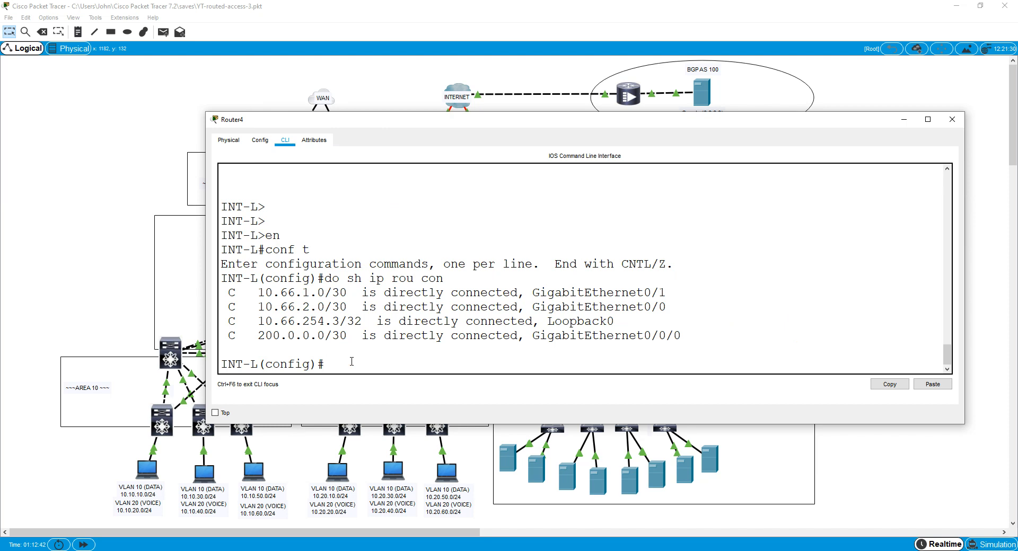
Add a static default route 0.0.0.0 0.0.0.0 through gig0/0/0 on INT-L
text(ip route 0.0.0.0 0.0.0.0)
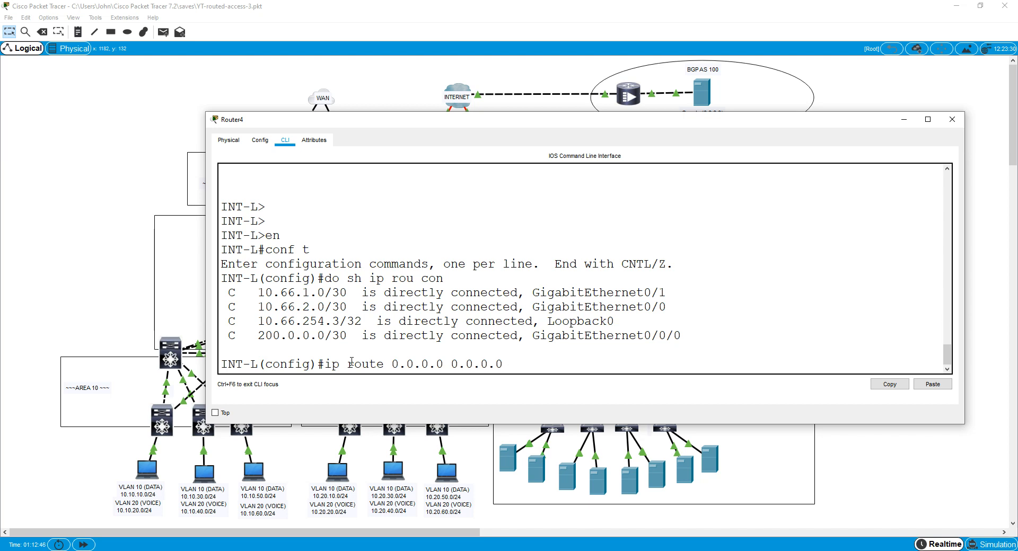
text( gig0/0/0)
key(Return)
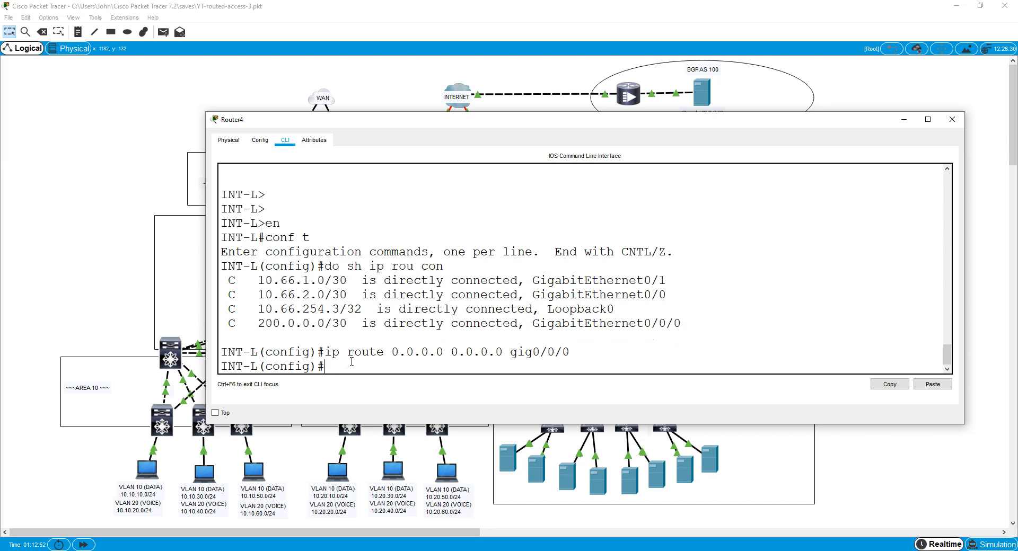
Enter OSPF process 1 on INT-L and add network 10.66.1.0 with wildcard 0.0.0.3 to area 66
text(router ospf 1)
key(Return)
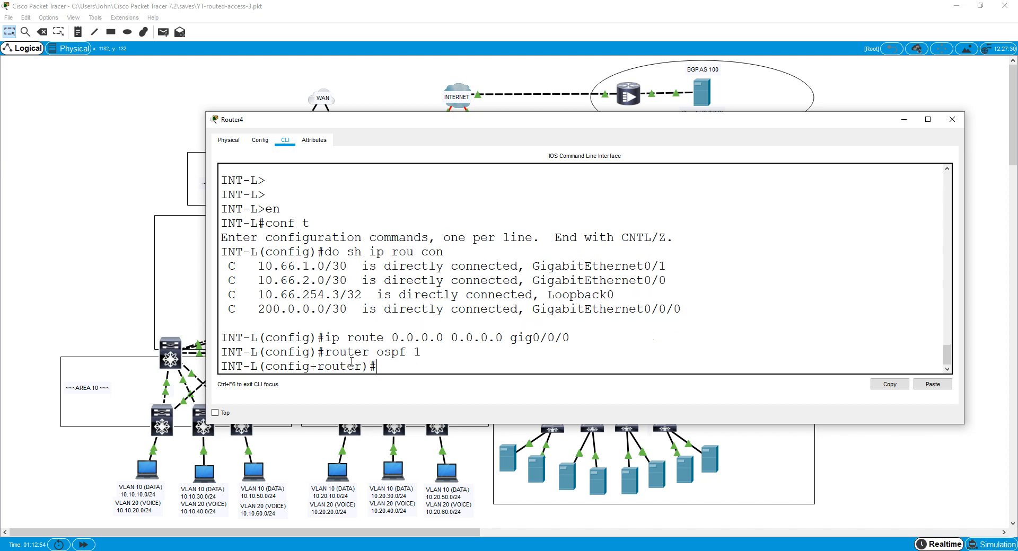
text(net 10.66.1.0)
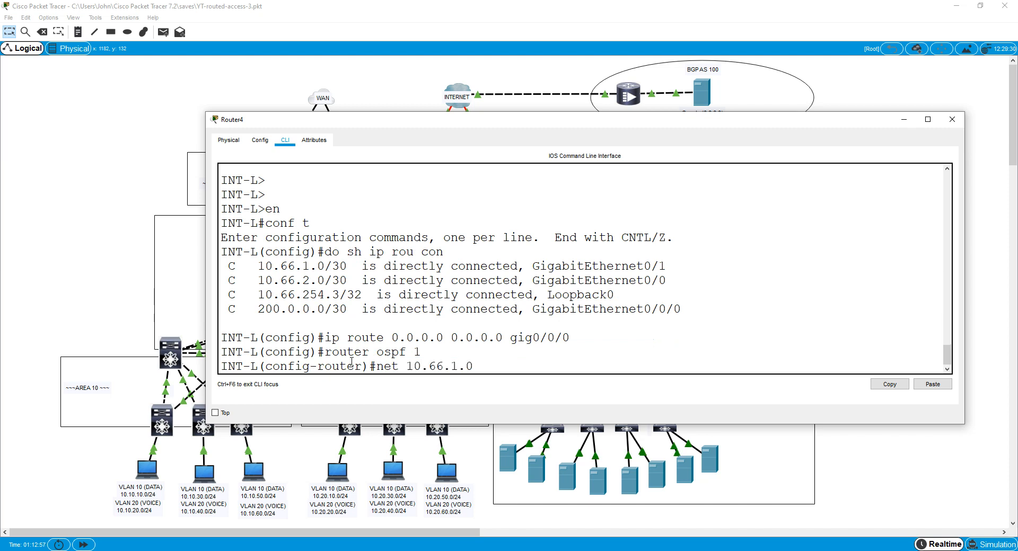
text( 0.0.03 a)
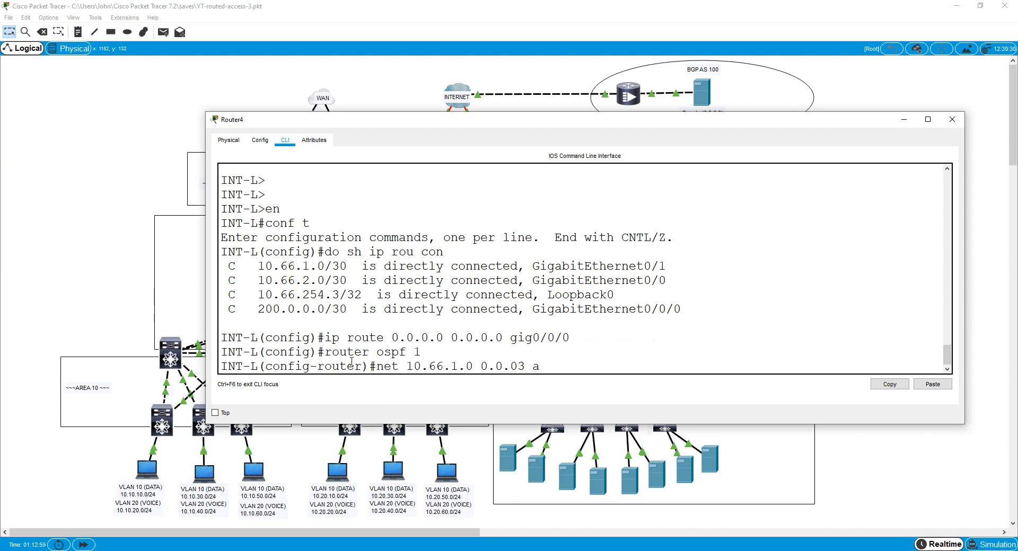
key(BackSpace)
key(BackSpace)
key(BackSpace)
text(.3 a 66)
key(Return)
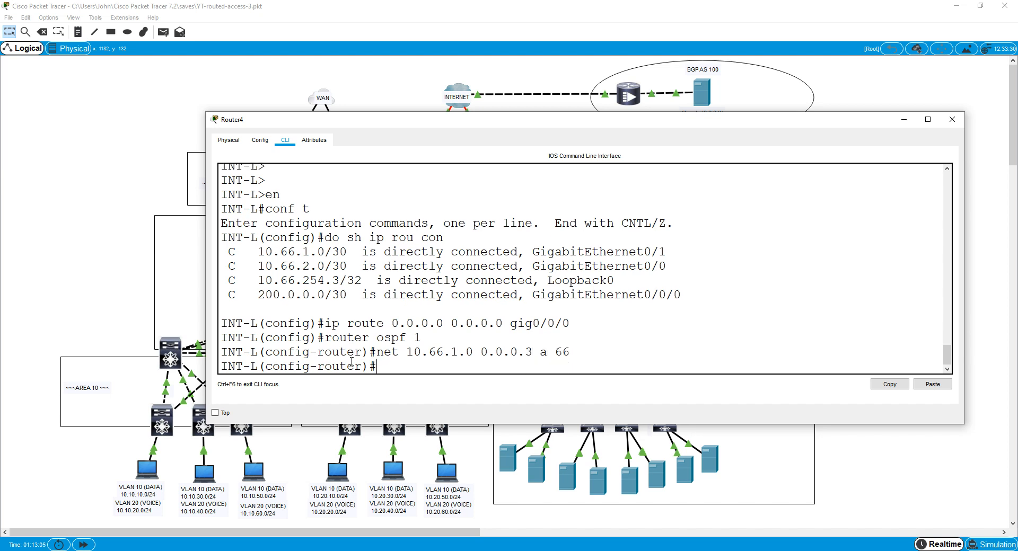
Add network 10.66.2.0 with wildcard 0.0.0.3 to area 66 on INT-L
key(Up)
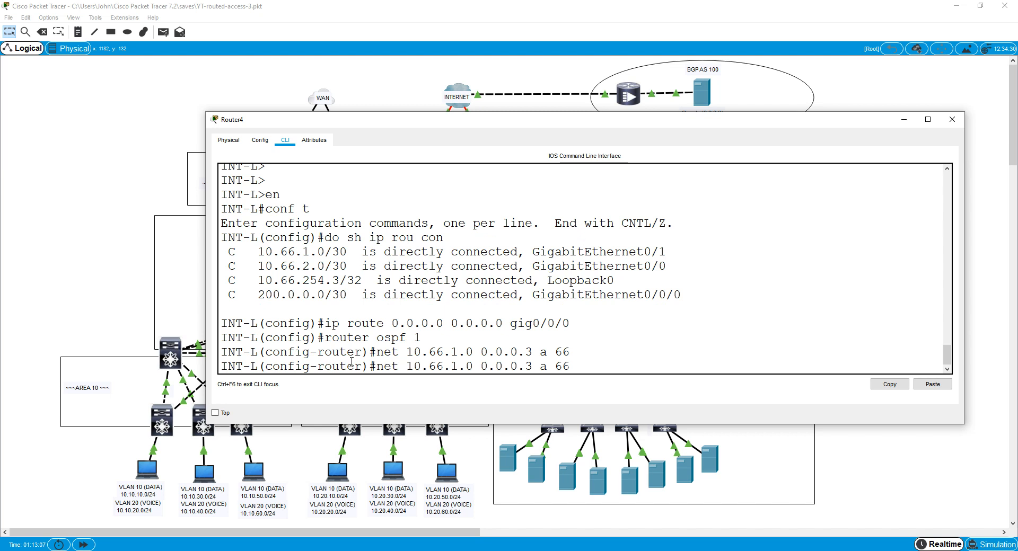
key(Left)
key(Left)
key(Left)
key(Left)
key(Left)
key(Left)
key(Left)
key(Left)
key(Left)
key(Left)
key(Left)
key(Left)
key(Left)
key(Left)
key(Left)
key(BackSpace)
text(2)
key(Return)
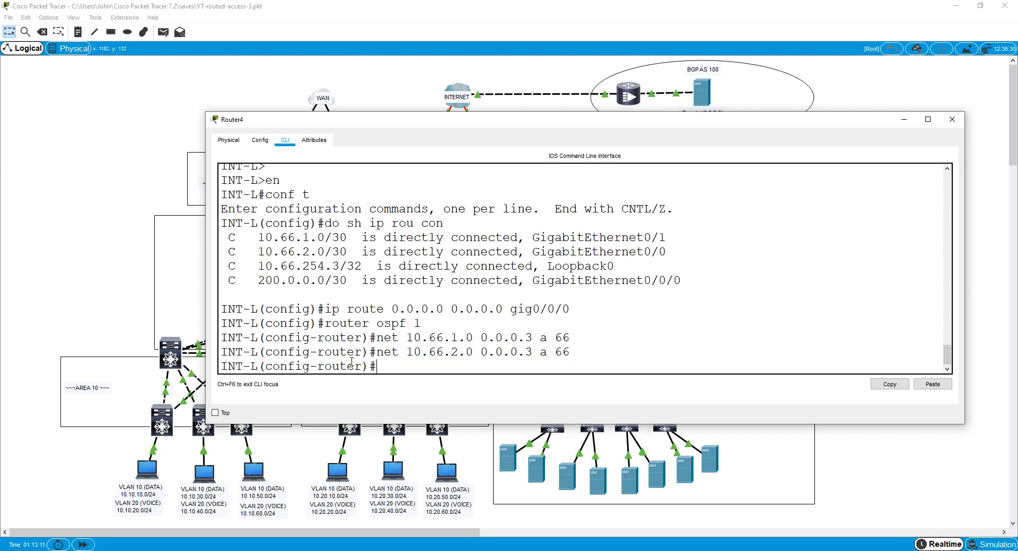
Add INT-L's loopback network 10.66.254.3 with wildcard 0.0.0.0 to area 66
text(net)
key(Tab)
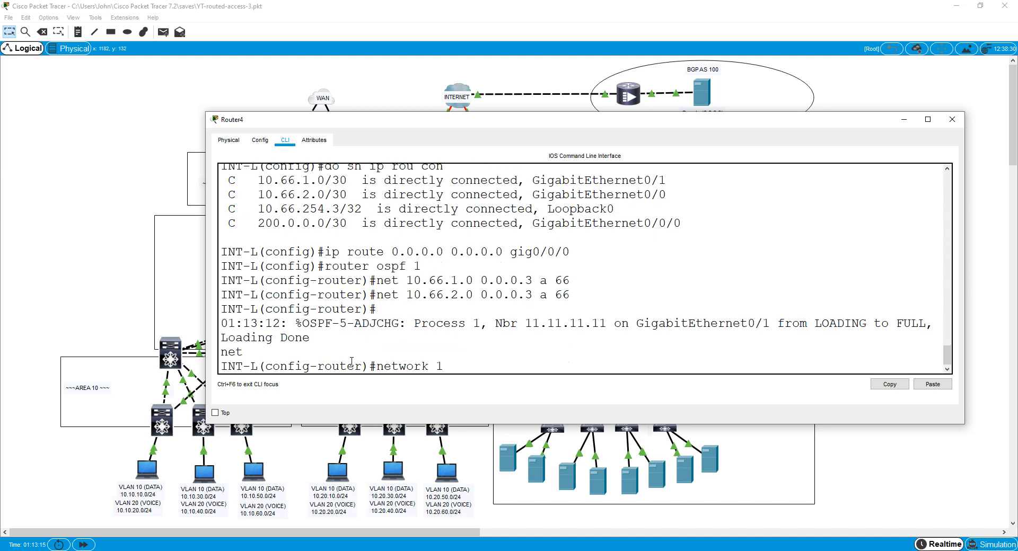
text(10.66.254.3 0.0.)
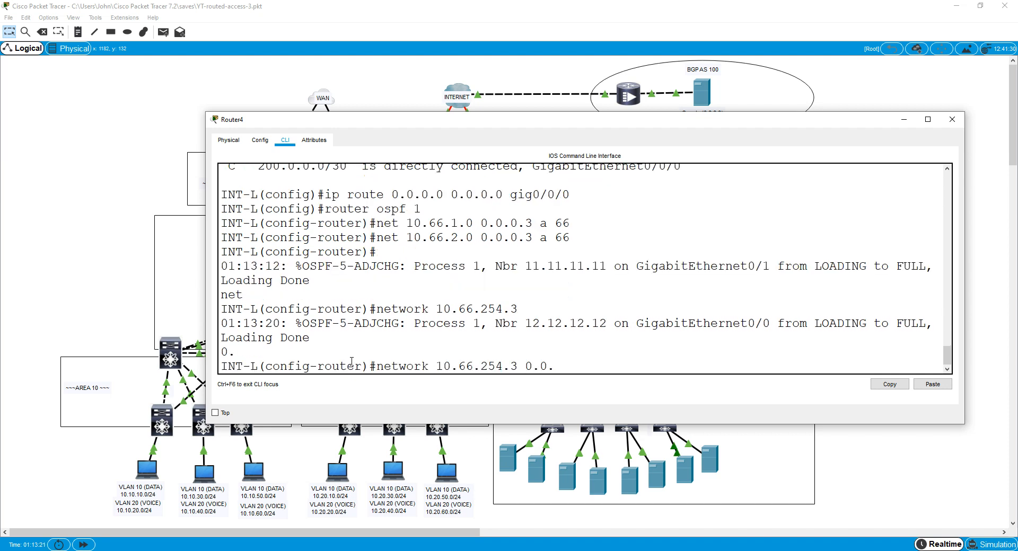
text(0.0 a 66)
key(Return)
Make loopback 0 a passive interface in INT-L's OSPF process
text(pa)
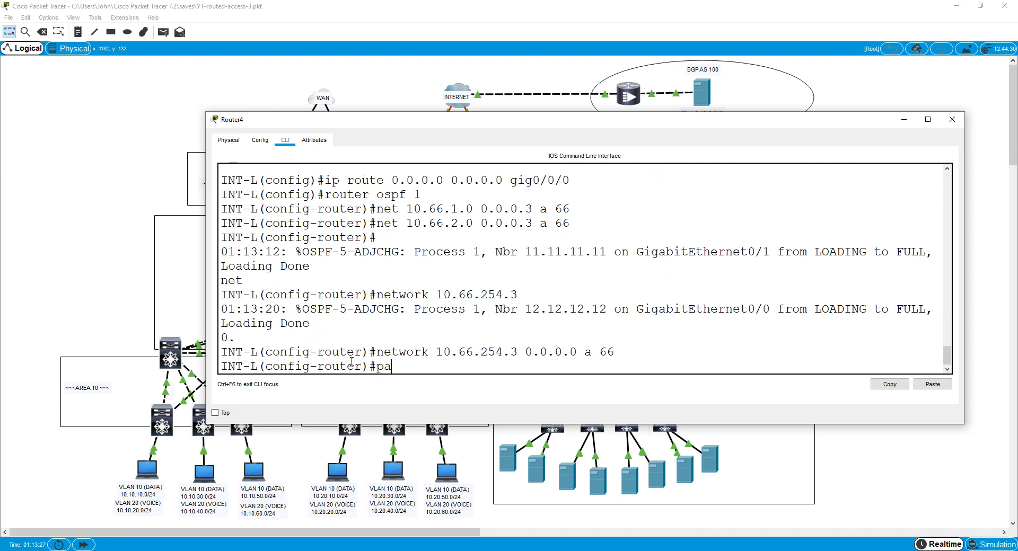
text(s)
key(Tab)
text(lo)
key(Tab)
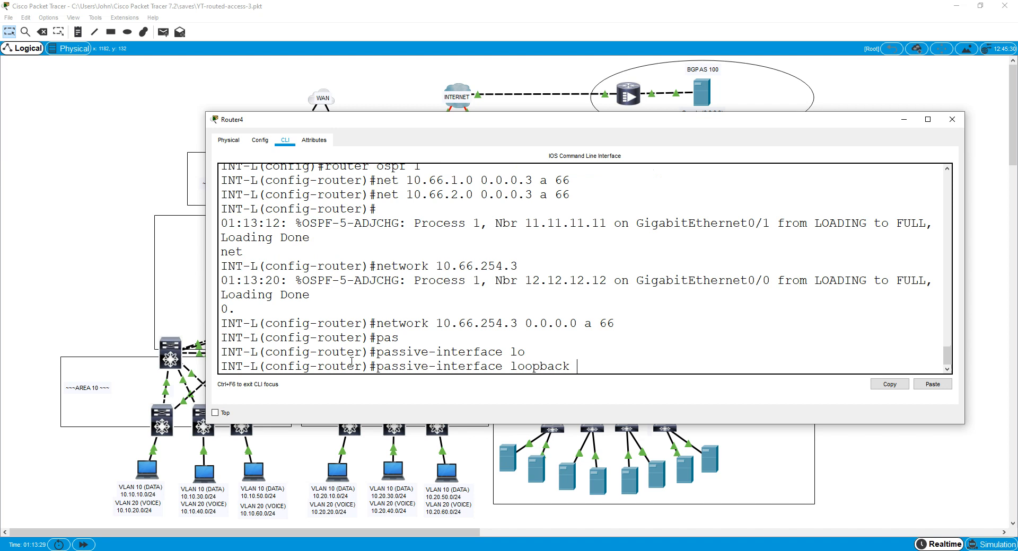
text(0)
key(Return)
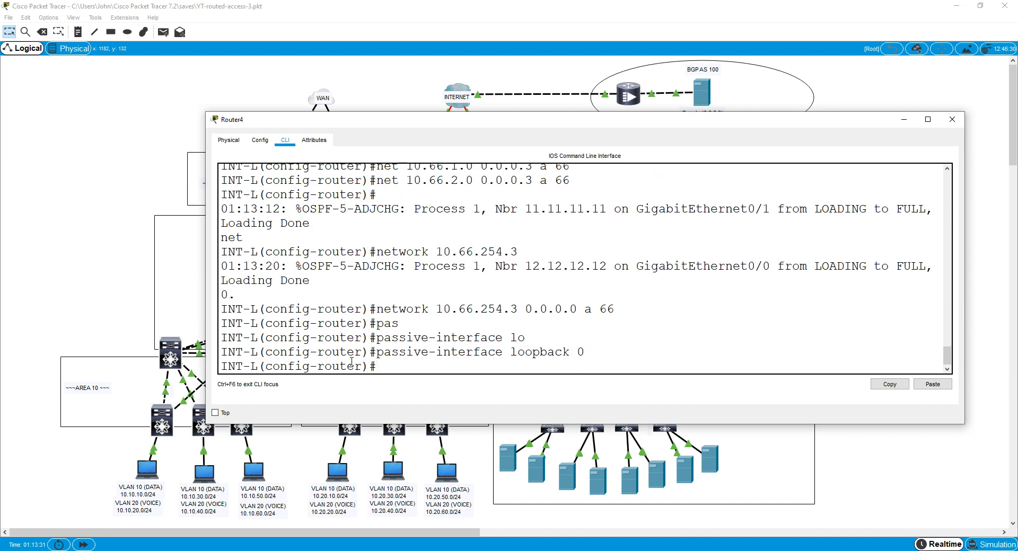
Advertise the default route from INT-L with default-information originate, leave configuration mode and close its window
text(def)
key(Tab)
text(o)
key(Tab)
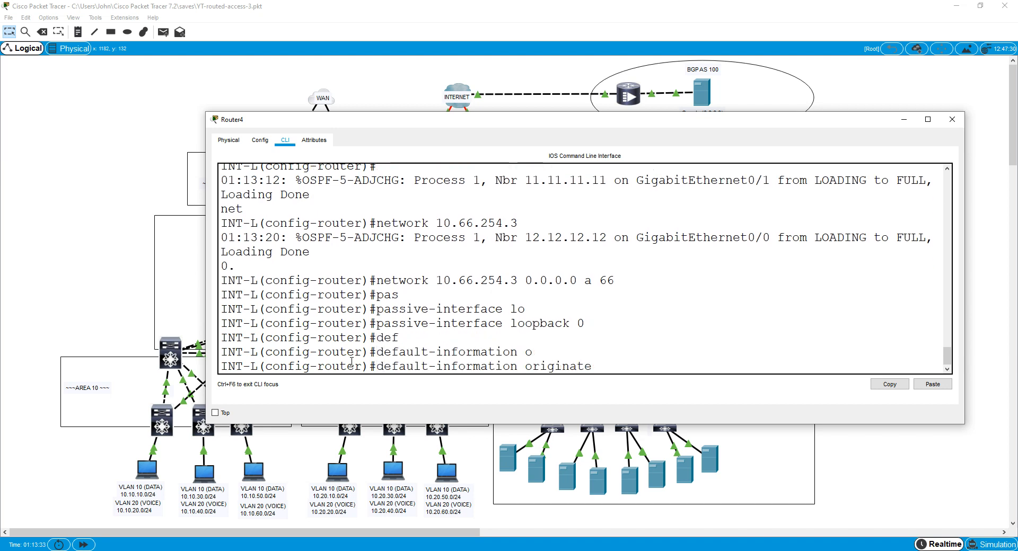
key(Return)
key(ctrl+z)
key(Return)
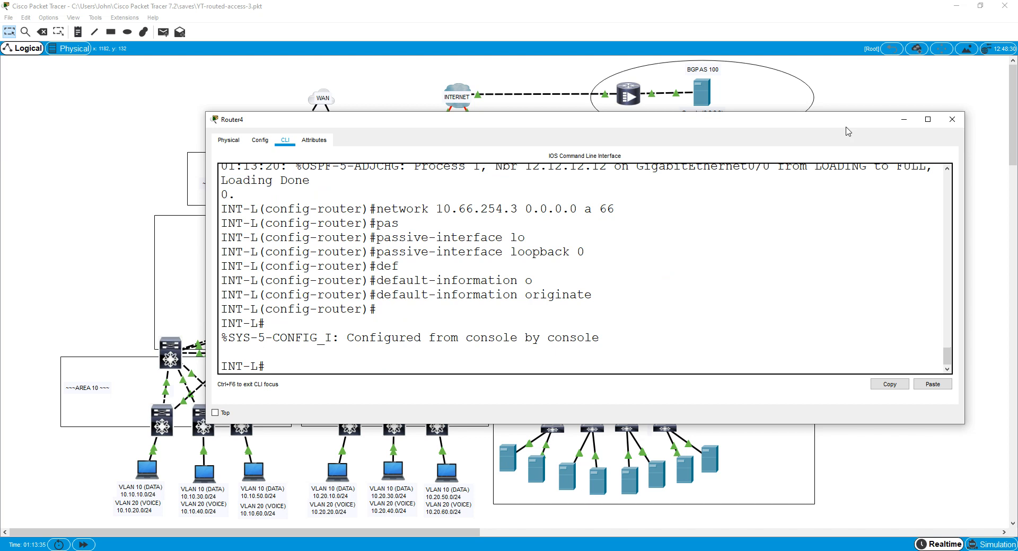
click(948, 121)
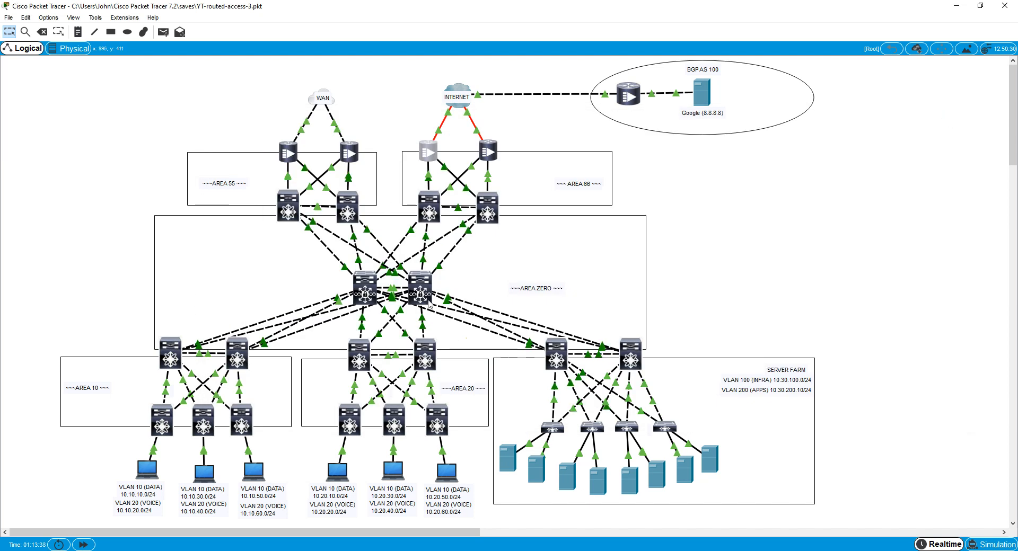
Open the console of the other Area 66 internet router, INT-R, and enter global configuration mode
click(488, 152)
key(Return)
key(Return)
key(Return)
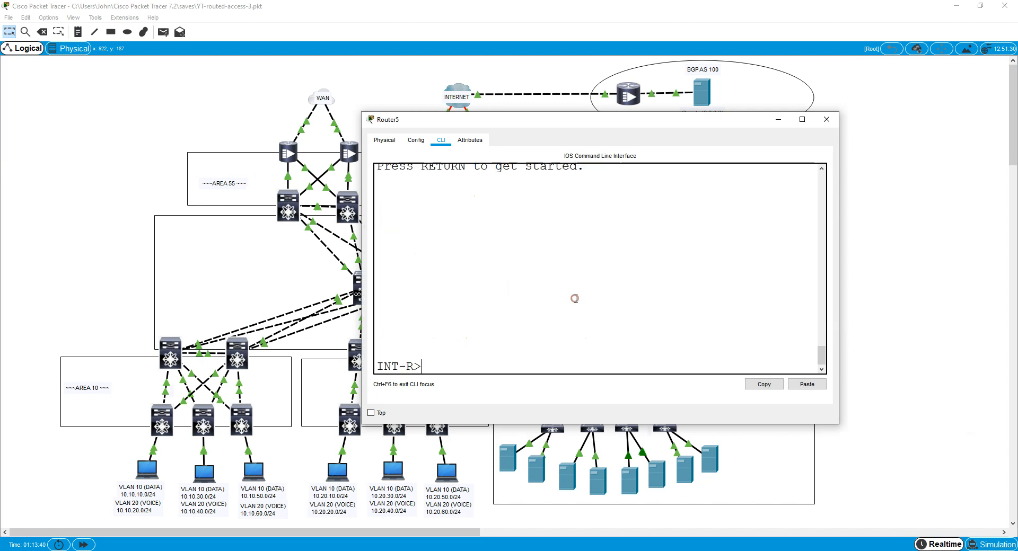
text(en)
key(Return)
text(#conf t)
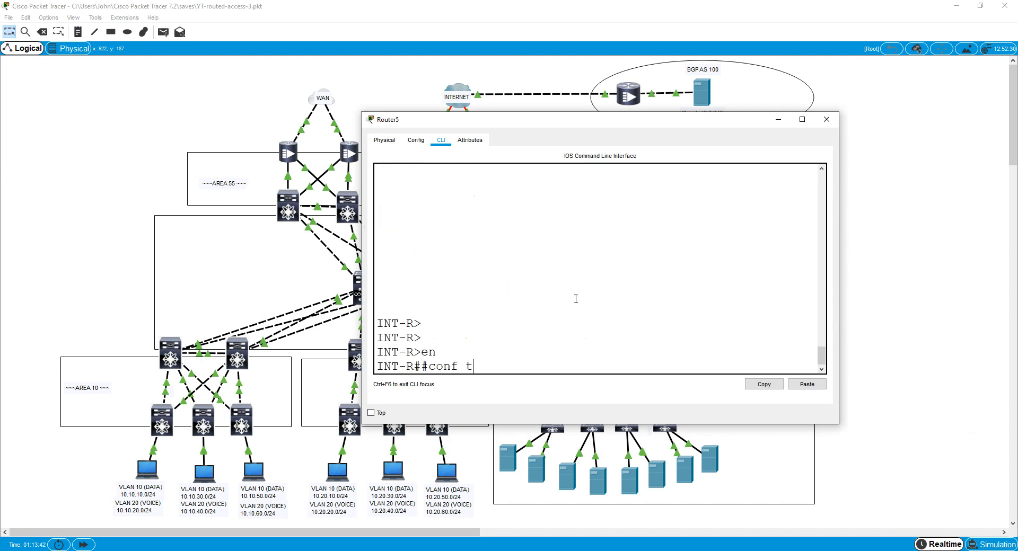
key(Return)
text(conf t)
key(Return)
List INT-R's connected routes and widen the console to read each network with its interface
text(do sh i)
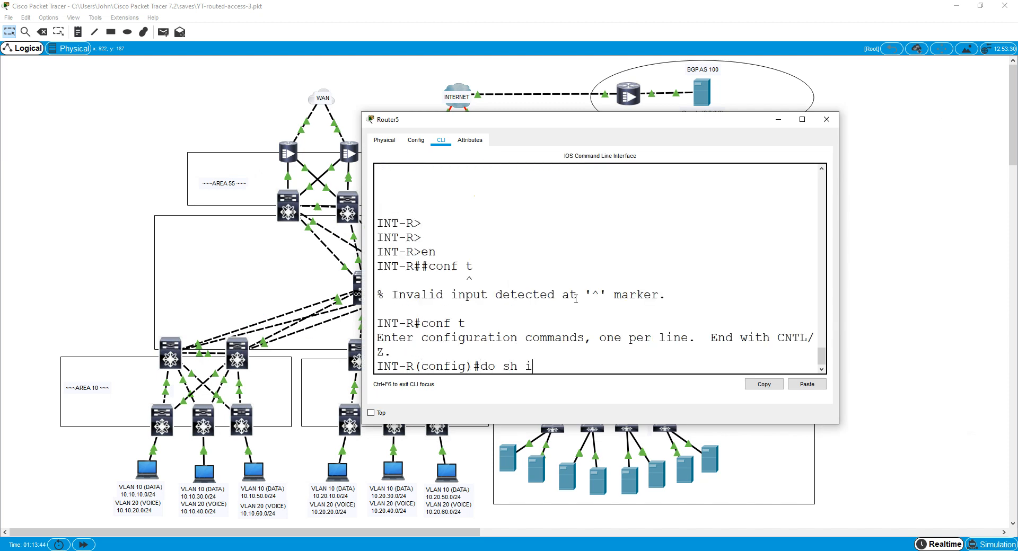
text(p rou con)
key(Return)
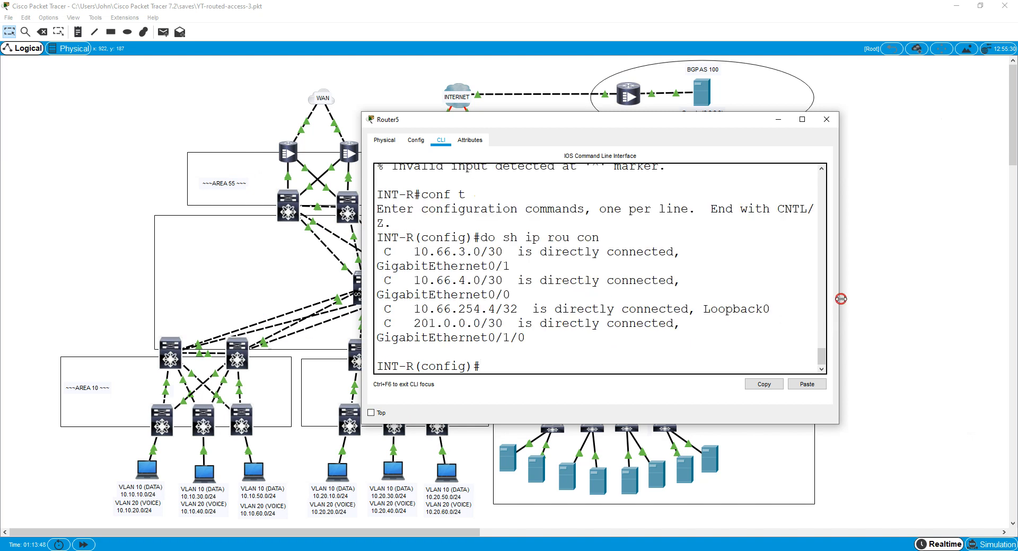
drag(841, 299, 1015, 299)
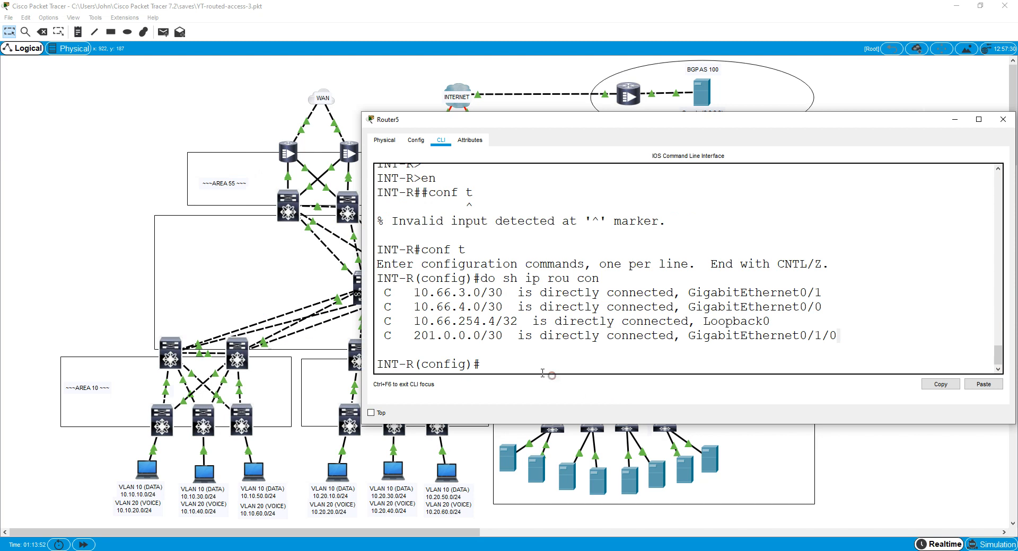
Try to add a static route on INT-R giving only 0/1/0 after the ip route command
text(ip route 0/1/0#)
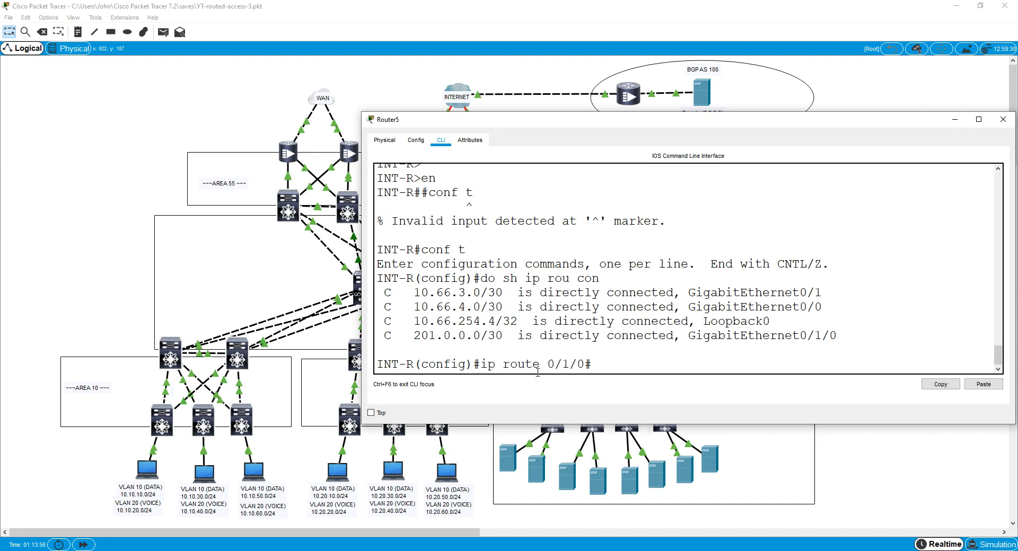
key(Return)
key(Up)
key(BackSpace)
key(Return)
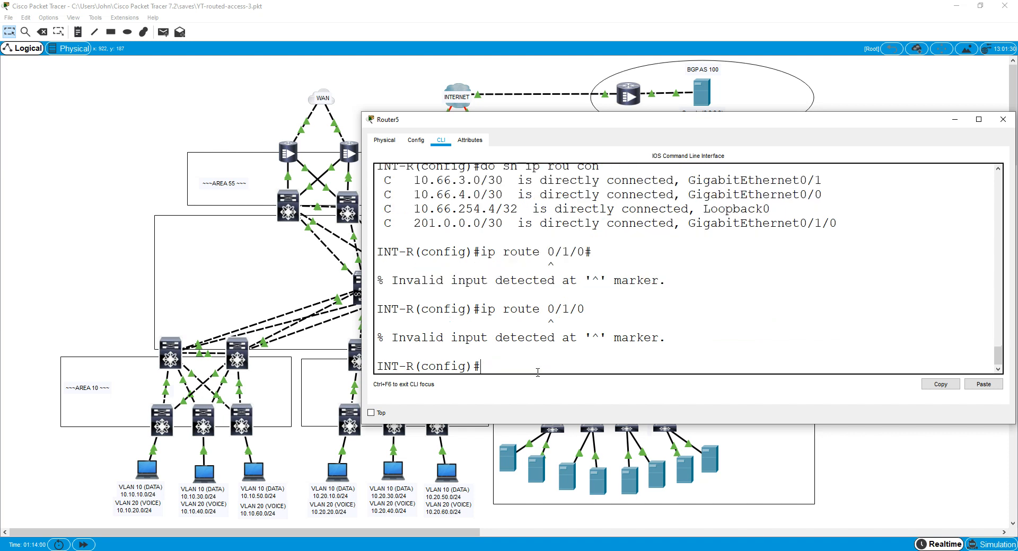
Add a static default route 0.0.0.0 0.0.0.0 through g0/1/0 on INT-R
text(ip rotue)
key(BackSpace)
text(ute 0.0.0.0 0.0.0.0 )
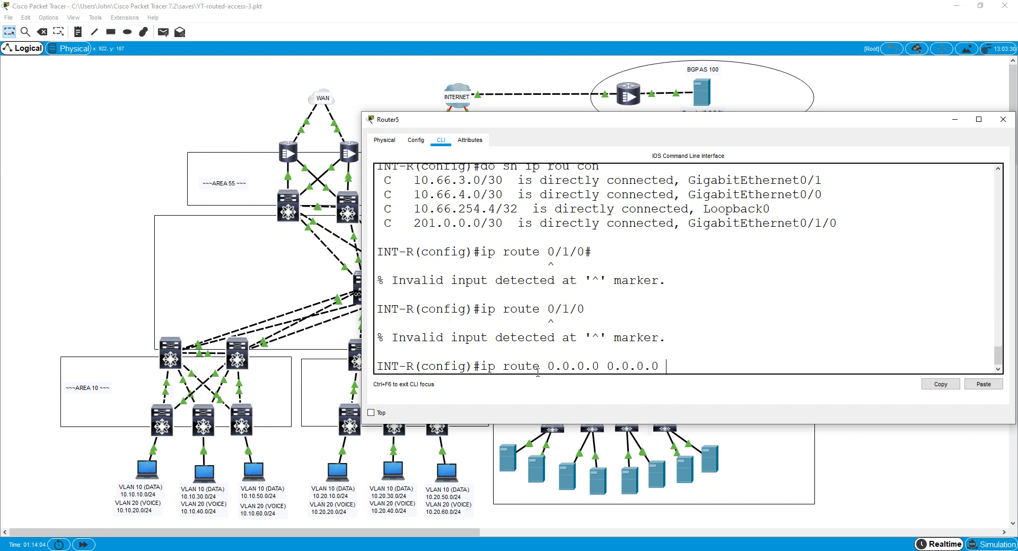
text(g0/1/0)
key(Return)
Enter OSPF process 1 on INT-R and, in a maximized console, add network 10.66.3.0 with wildcard 0.0.0.3 to area 66
text(r)
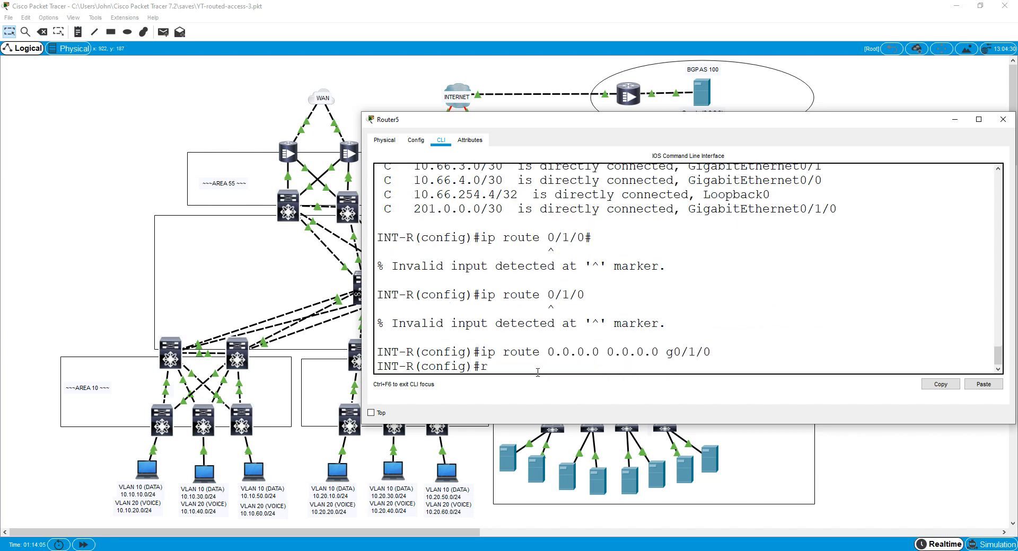
text(outer ospf 1)
key(Return)
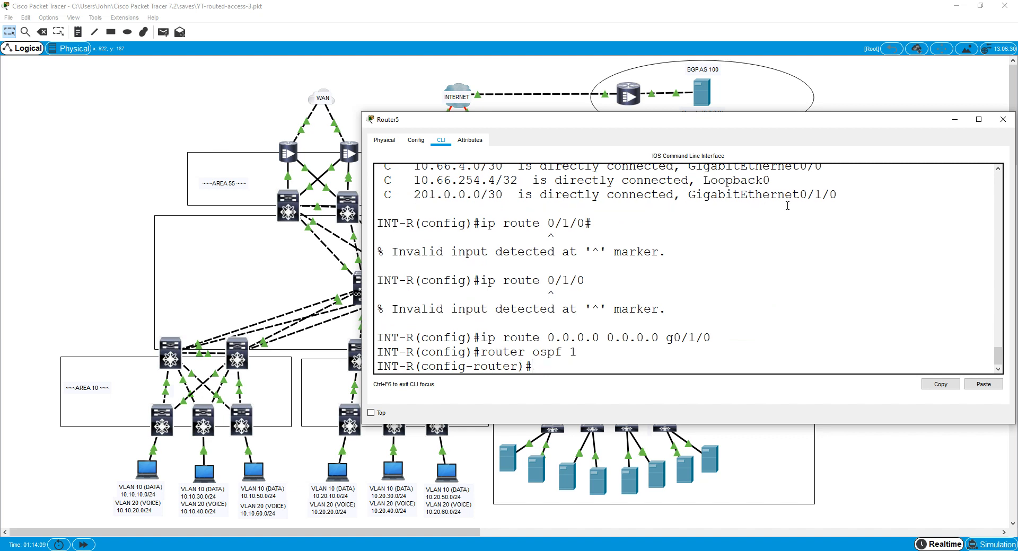
click(980, 118)
click(319, 482)
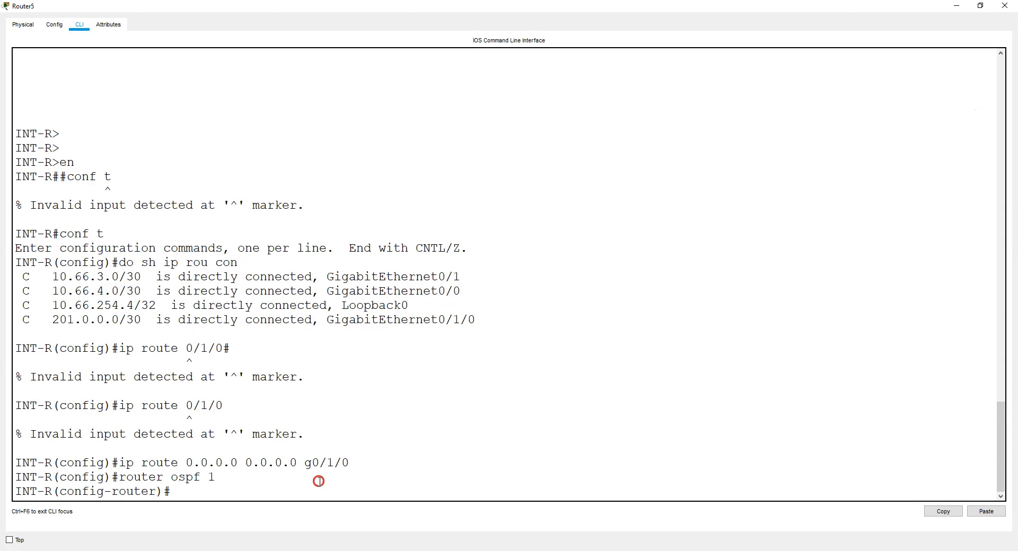
text(net)
text(10.66.3.0 0.0.0.3 a 66)
key(Return)
Add network 10.66.4.0 with wildcard 0.0.0.3 to area 66 on INT-R
text(net 10.)
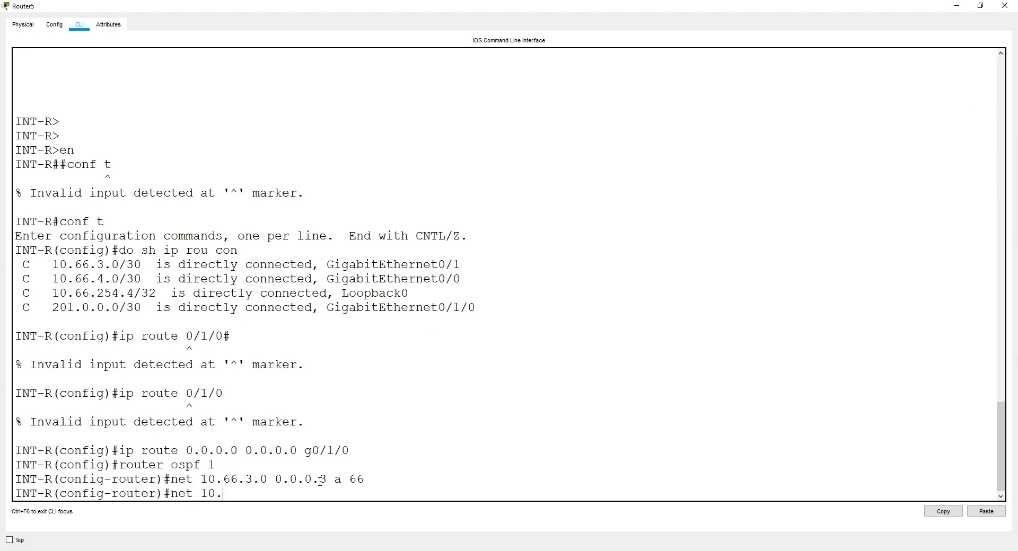
text(66.4.0 0.0.03 a 66)
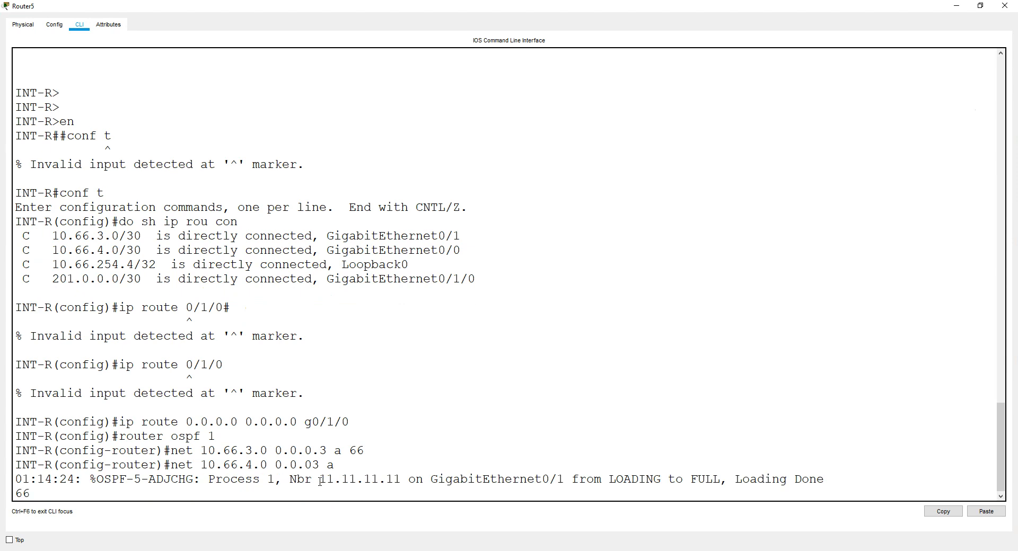
key(Return)
key(Up)
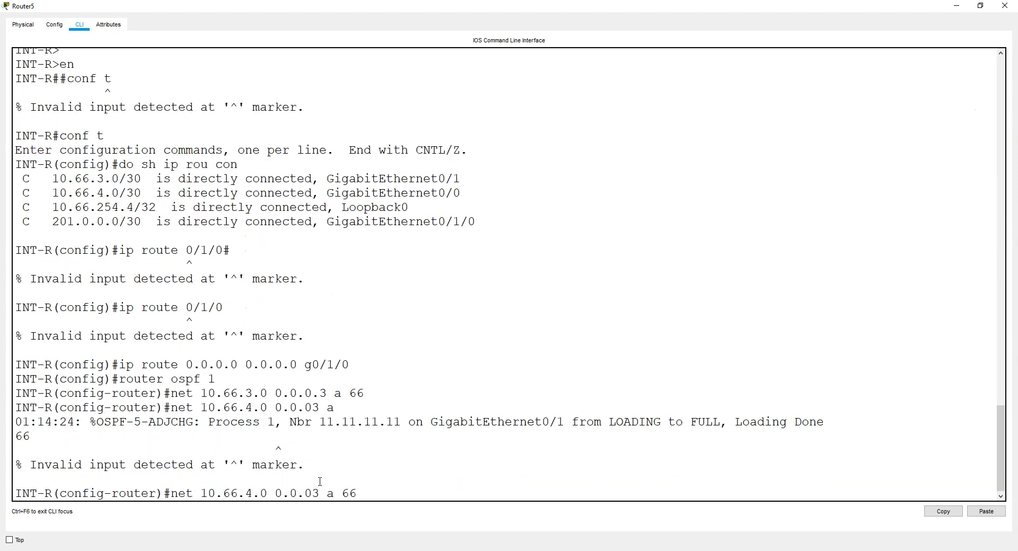
key(Left)
key(Left)
key(Left)
key(Left)
key(Left)
key(Left)
text(.)
key(Return)
Add INT-R's loopback network 10.66.254.4 with wildcard 0.0.0.0 to area 66
text(net )
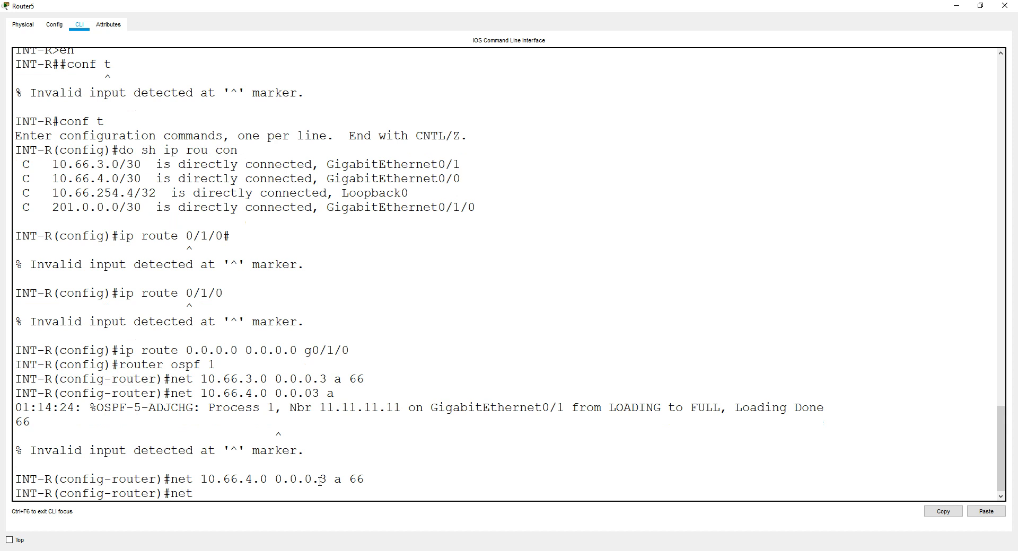
text(10.66.254.4 0.0.0.0)
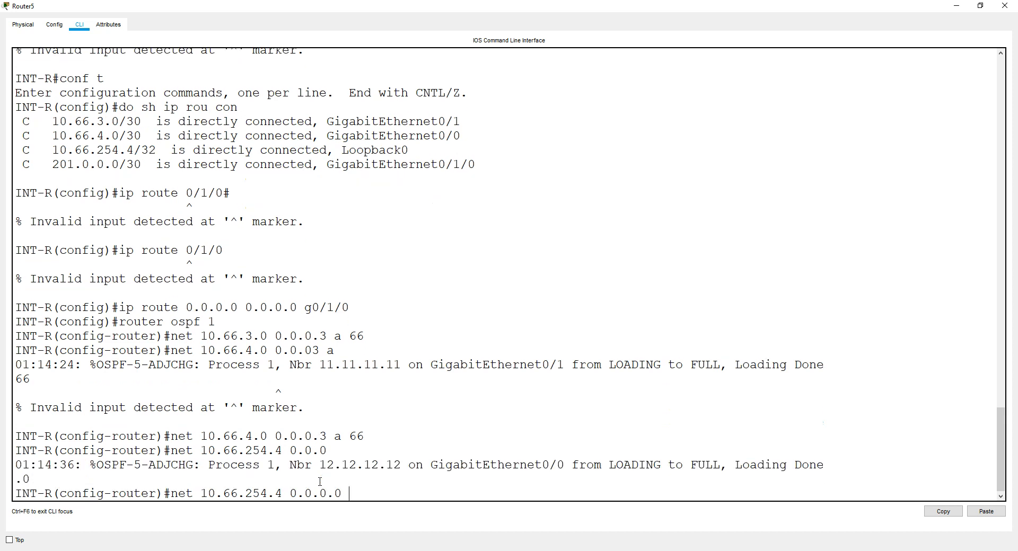
text( a 66)
key(Return)
Make loopback 0 a passive interface in INT-R's OSPF process
text(pas)
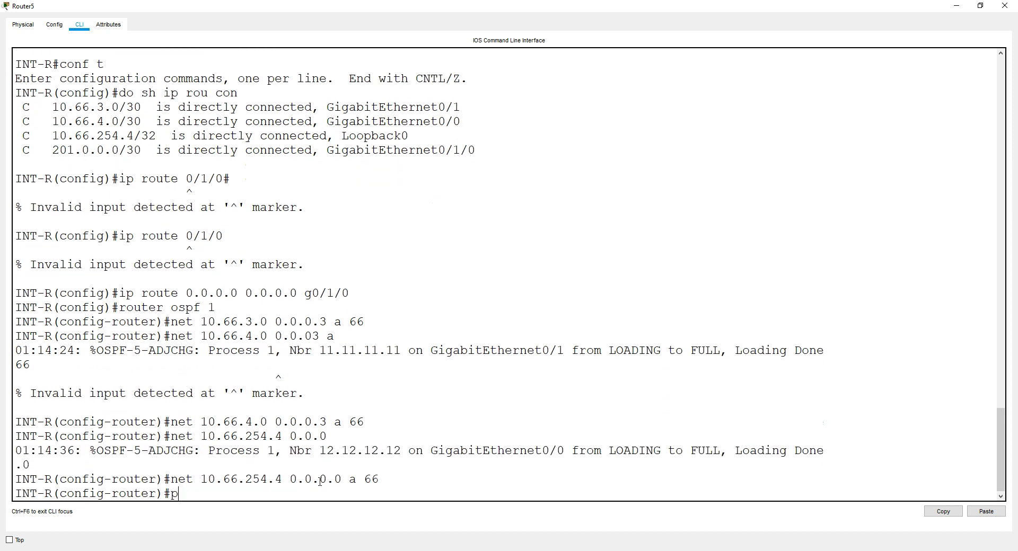
key(Tab)
text(int)
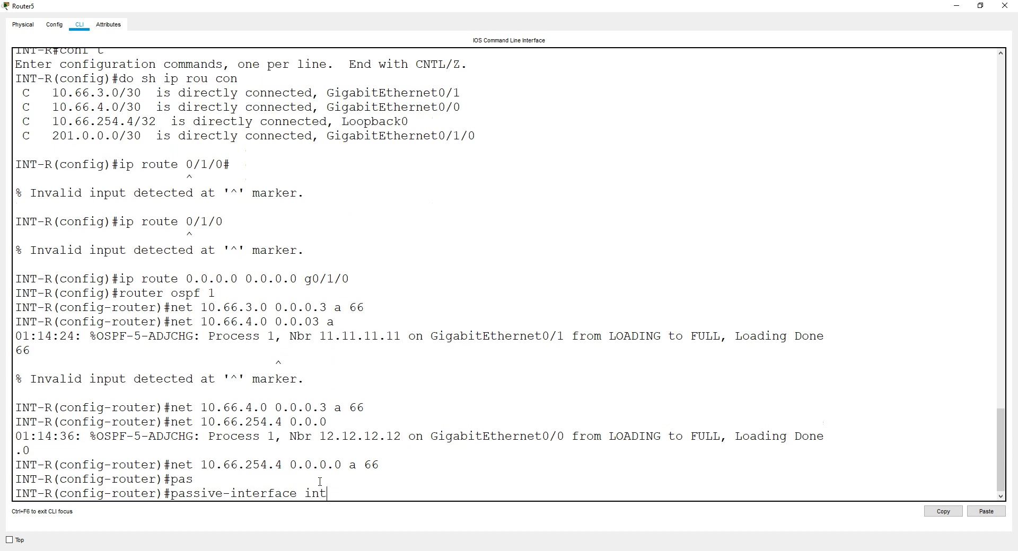
key(Tab)
key(BackSpace)
key(BackSpace)
key(BackSpace)
text(loo)
key(Tab)
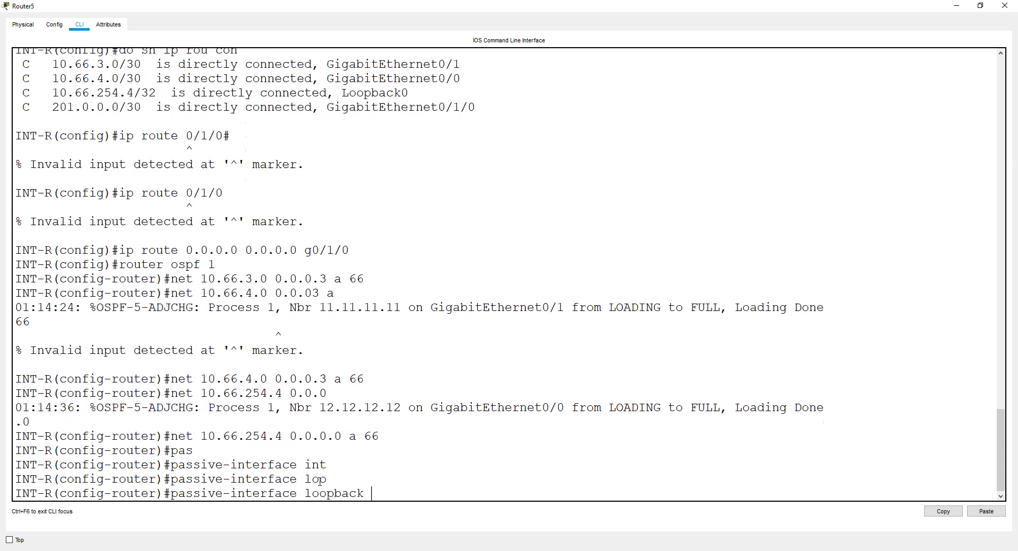
text(0)
key(Return)
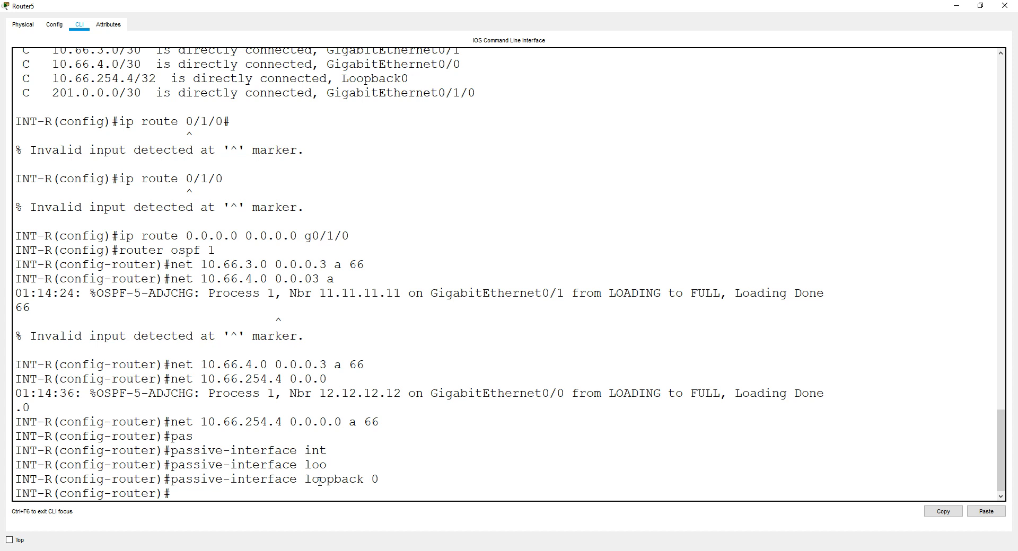
Advertise the default route from INT-R with default-information originate, leave configuration mode and close its window
text(def)
key(Tab)
text(o)
key(Tab)
key(Return)
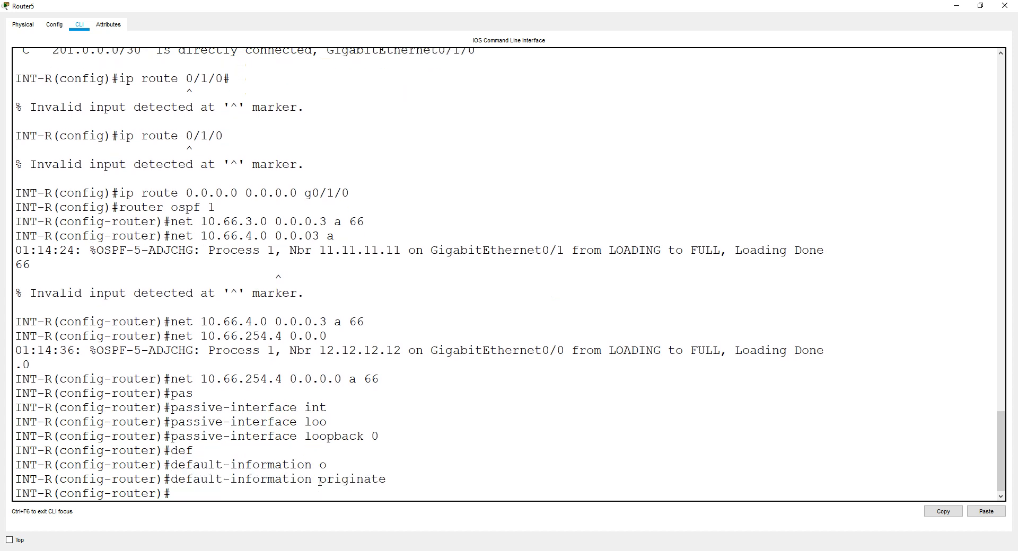
key(ctrl+z)
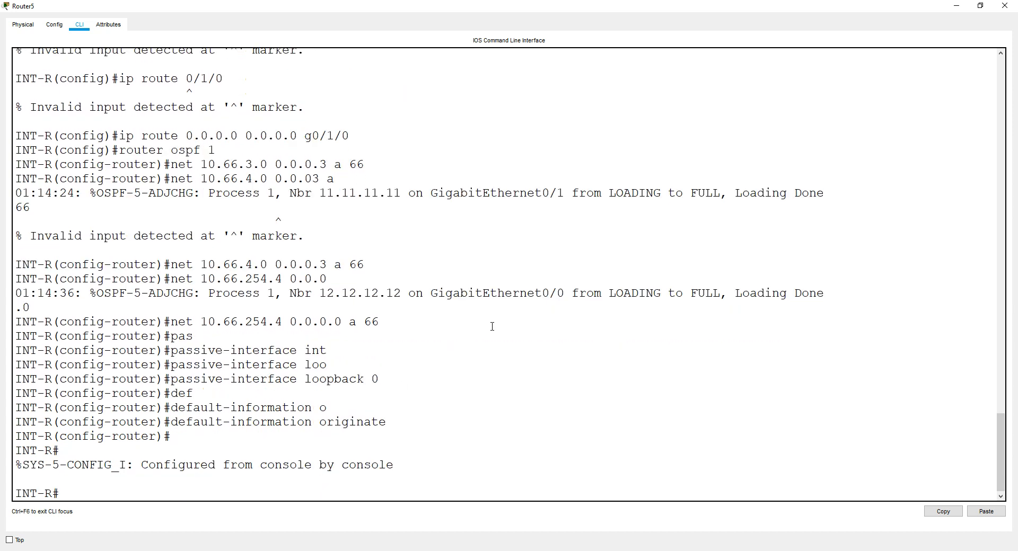
click(1001, 8)
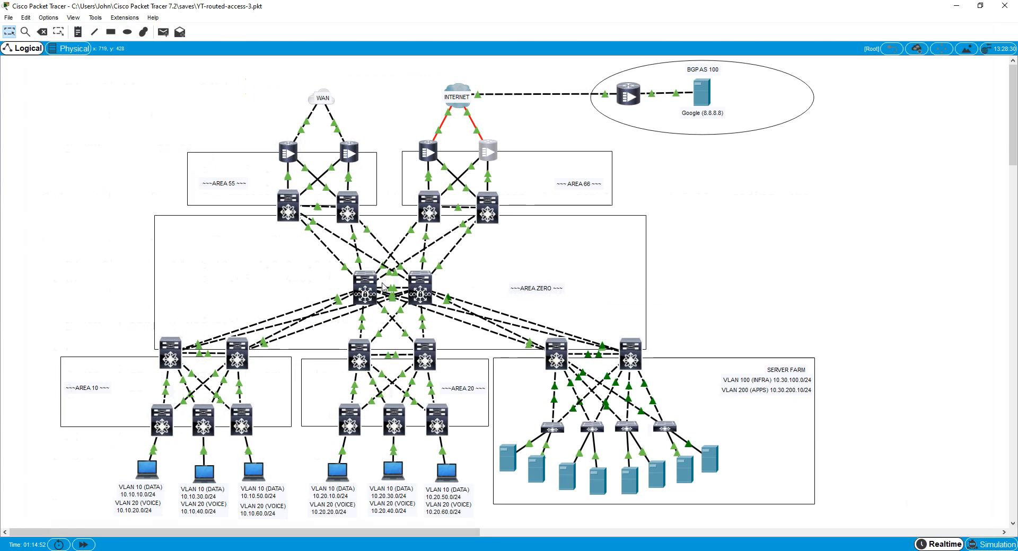